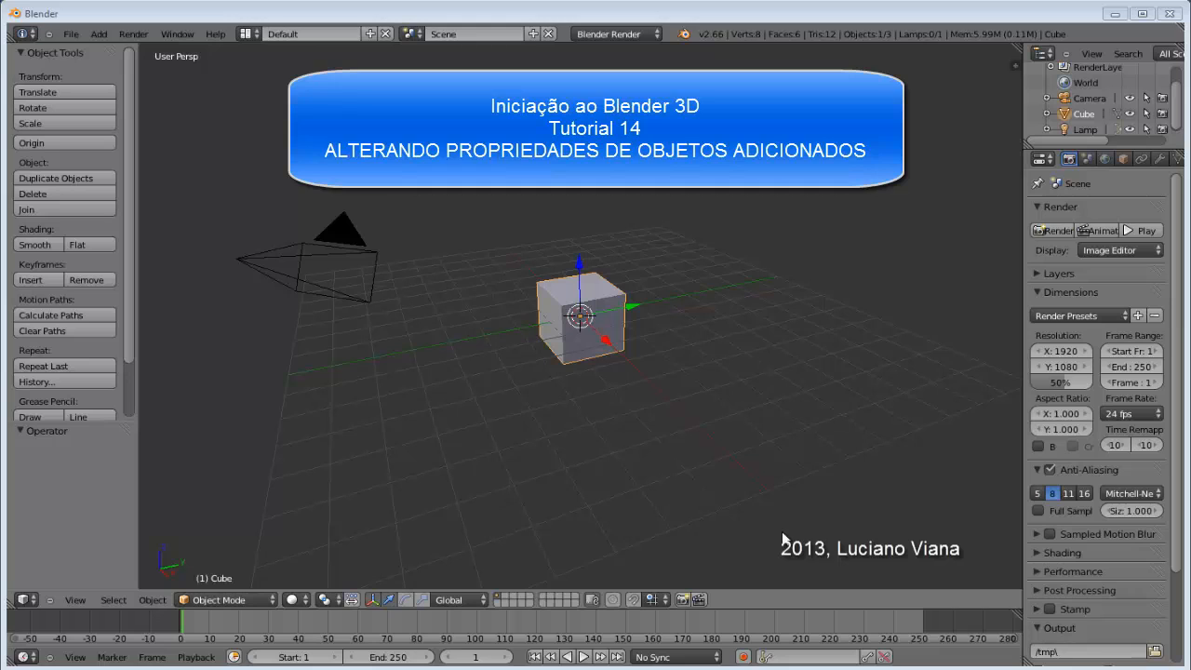
{"action": "left_click", "coordinate": [97, 35]}
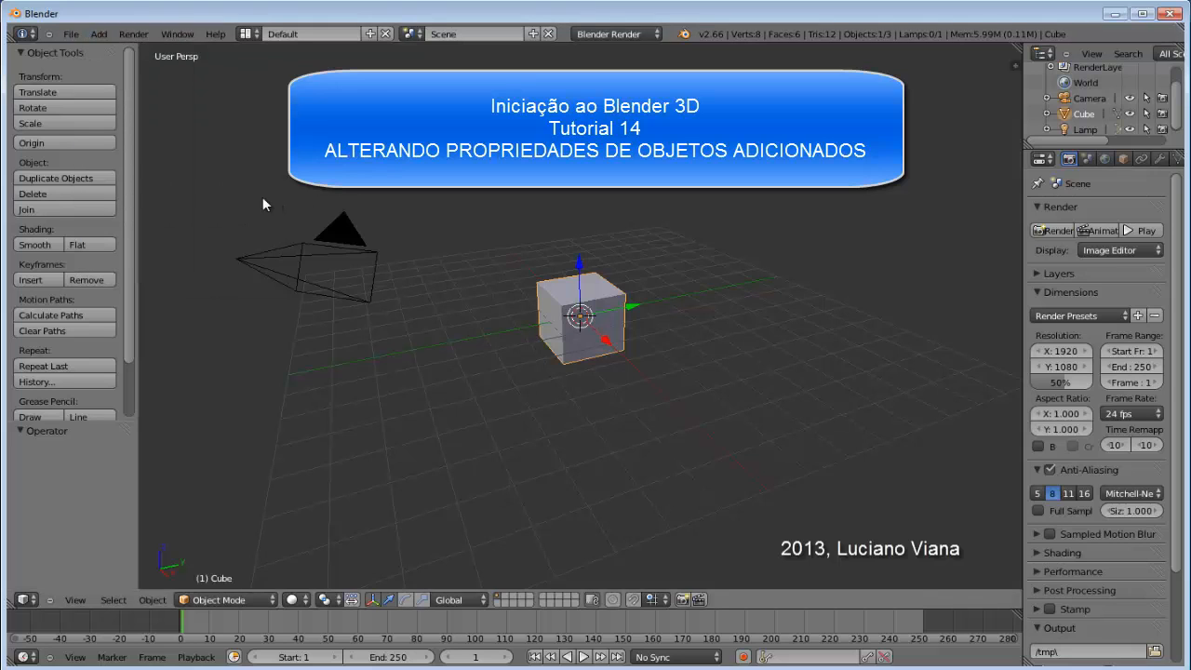
{"action": "key", "text": "shift+a"}
{"action": "mouse_move", "coordinate": [240, 187]}
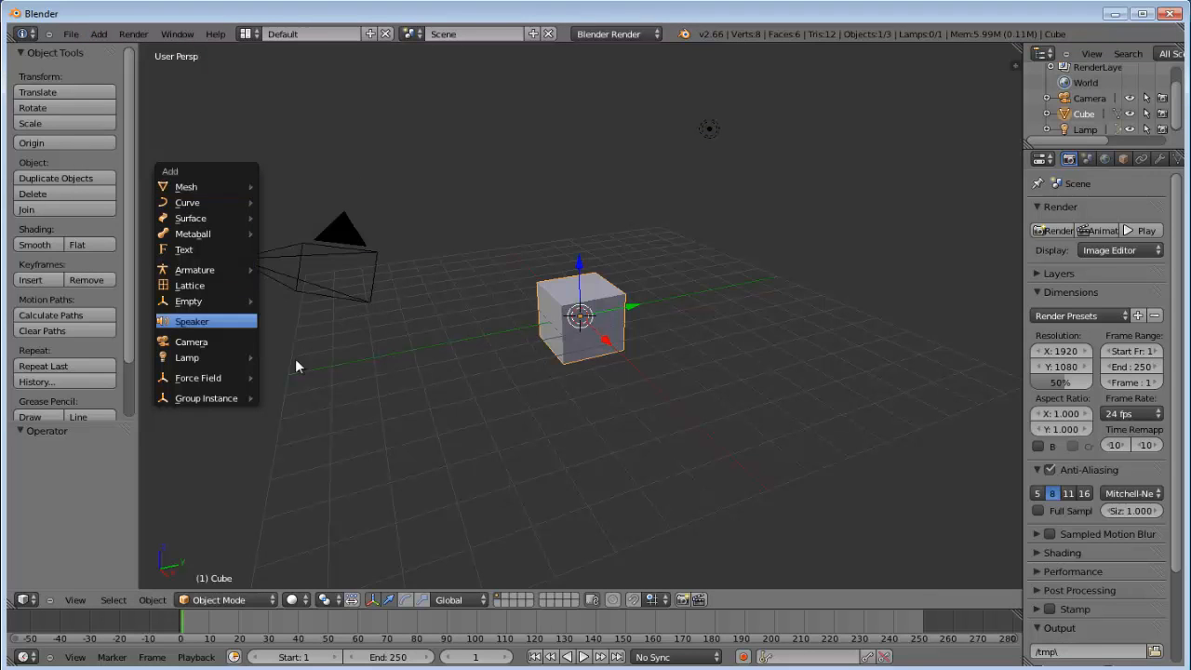
{"action": "key", "text": "space"}
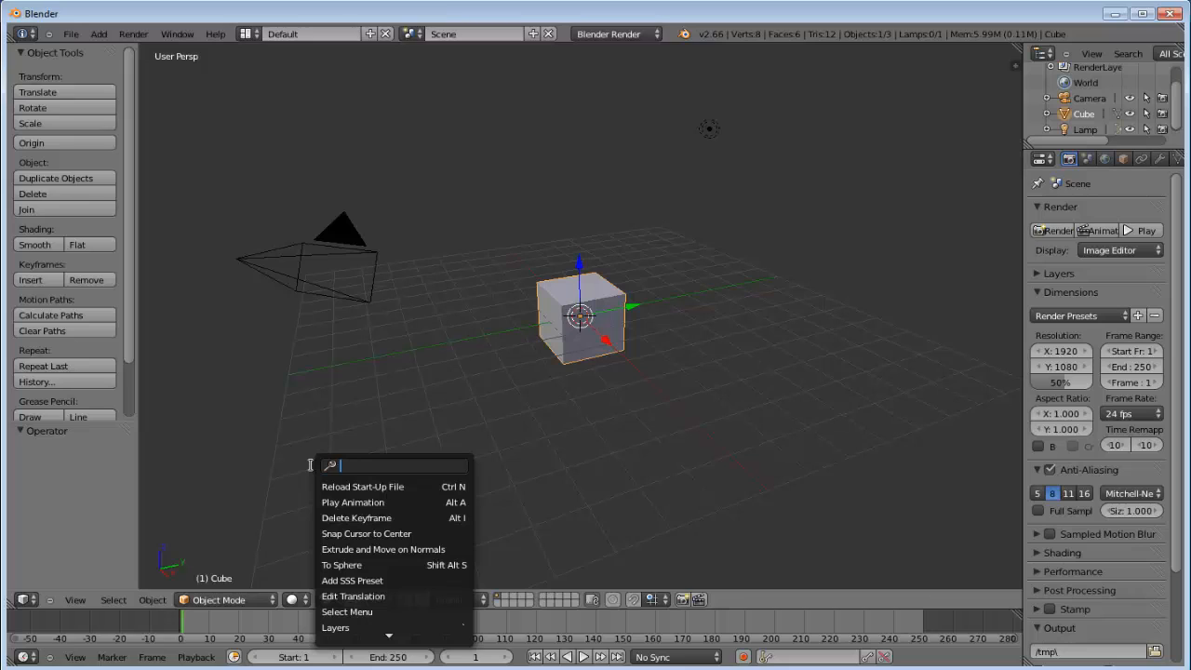
{"action": "left_click", "coordinate": [293, 419]}
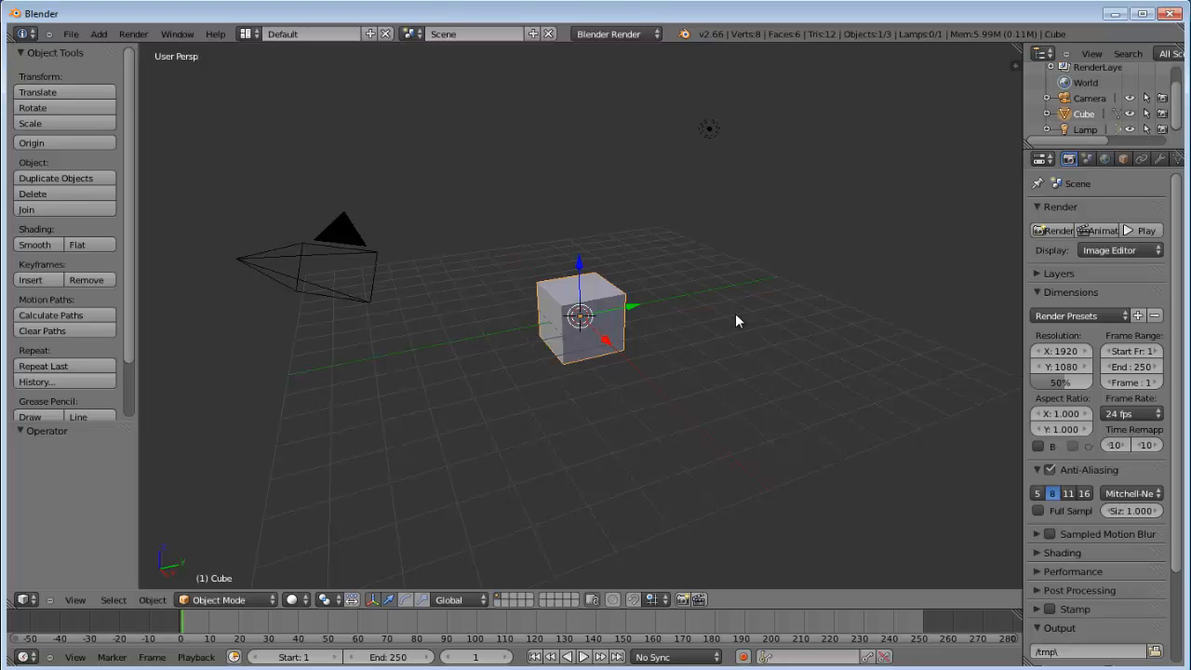
Try rotating, scaling and moving the whole default cube, cancelling each transform.
{"action": "key", "text": "r"}
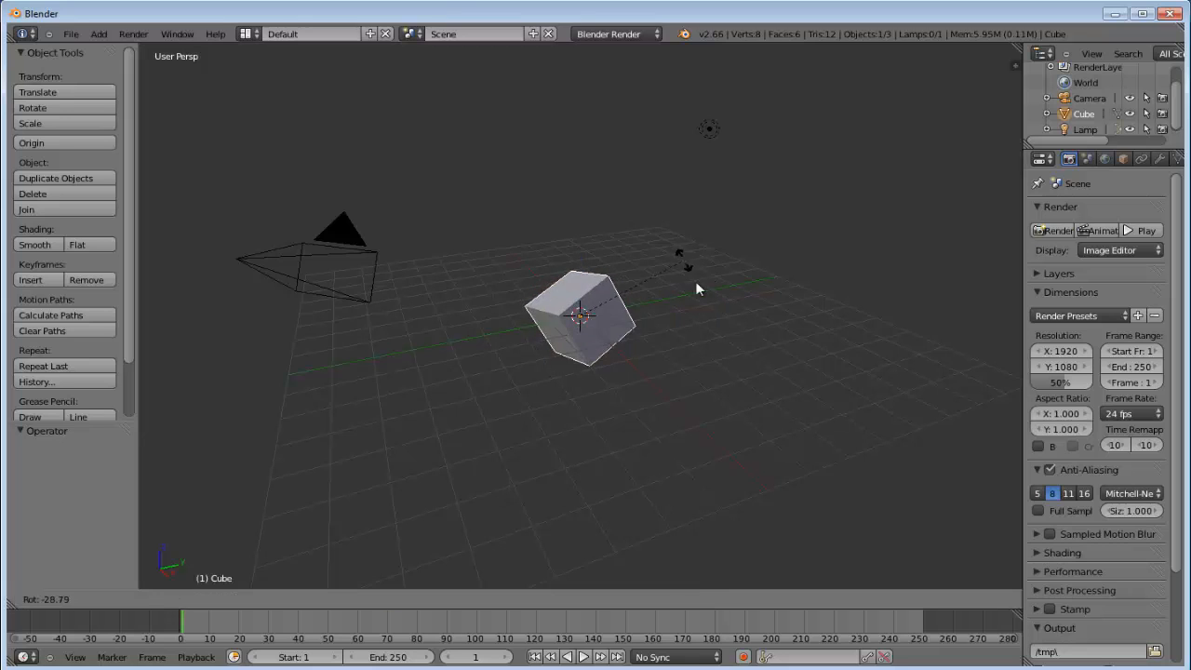
{"action": "right_click", "coordinate": [710, 323]}
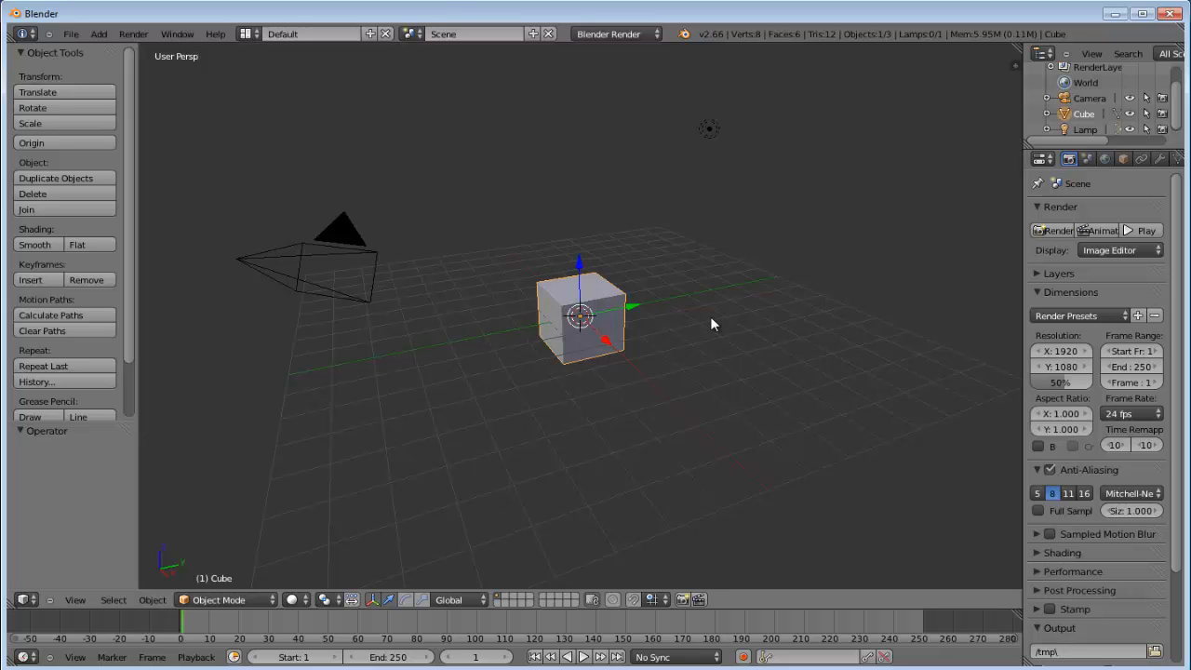
{"action": "key", "text": "s"}
{"action": "right_click", "coordinate": [762, 314]}
{"action": "key", "text": "g"}
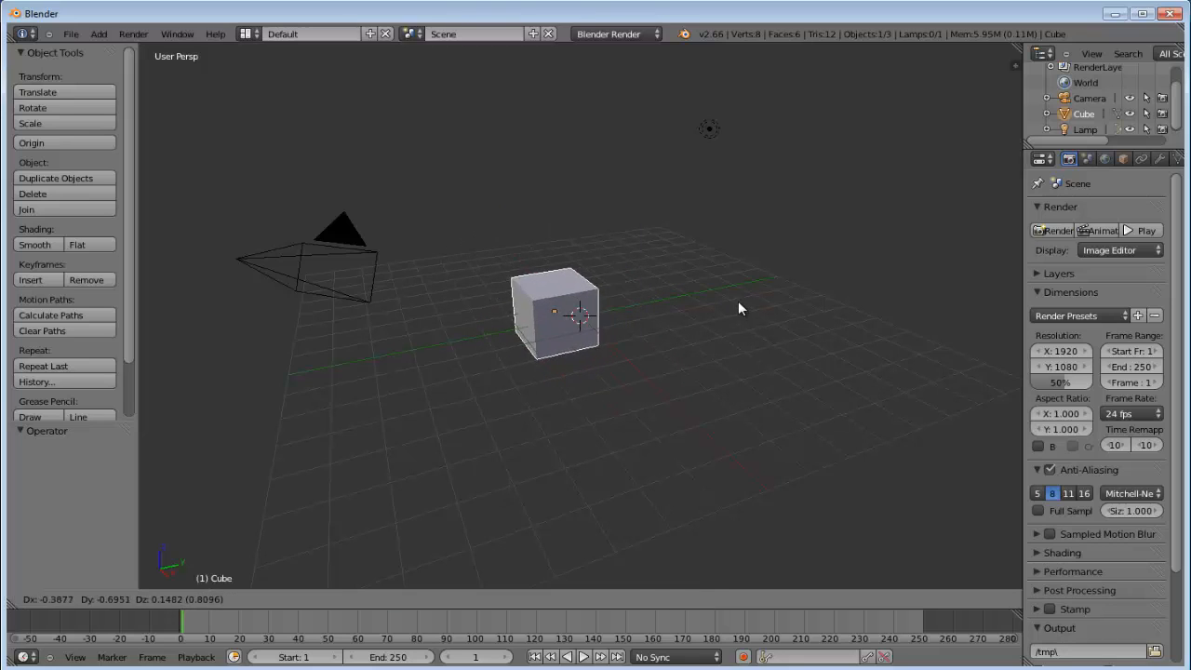
{"action": "right_click", "coordinate": [740, 300]}
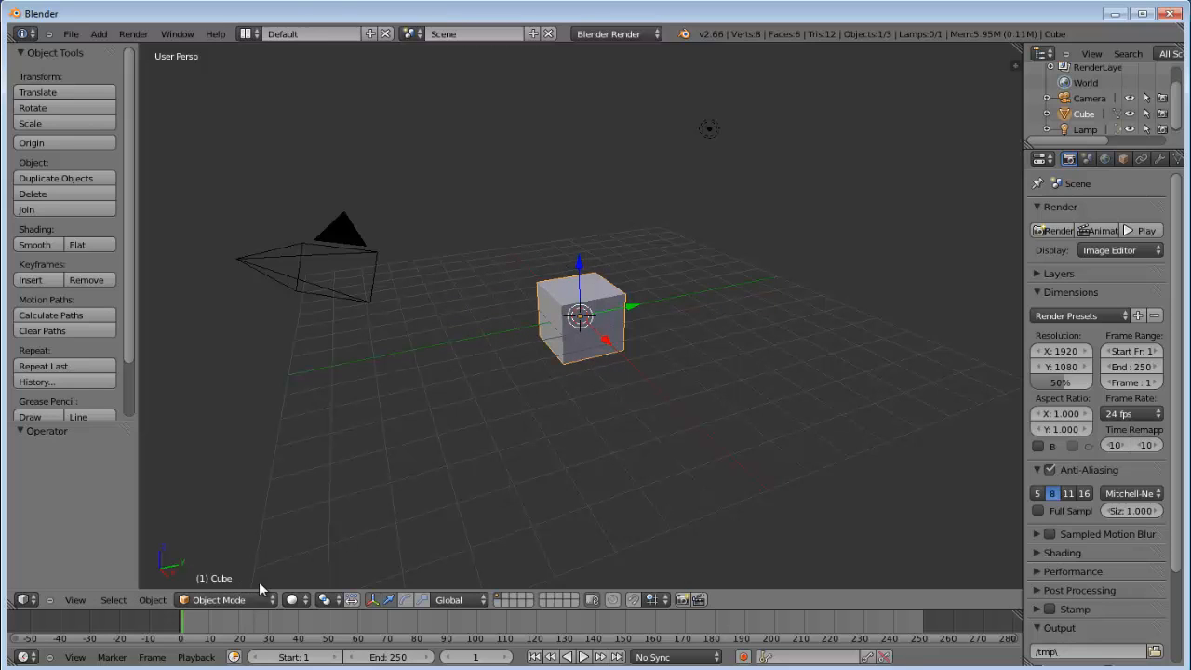
Enter Edit Mode on the cube, deselect its whole mesh and set the selection mode to edges.
{"action": "left_click", "coordinate": [273, 603]}
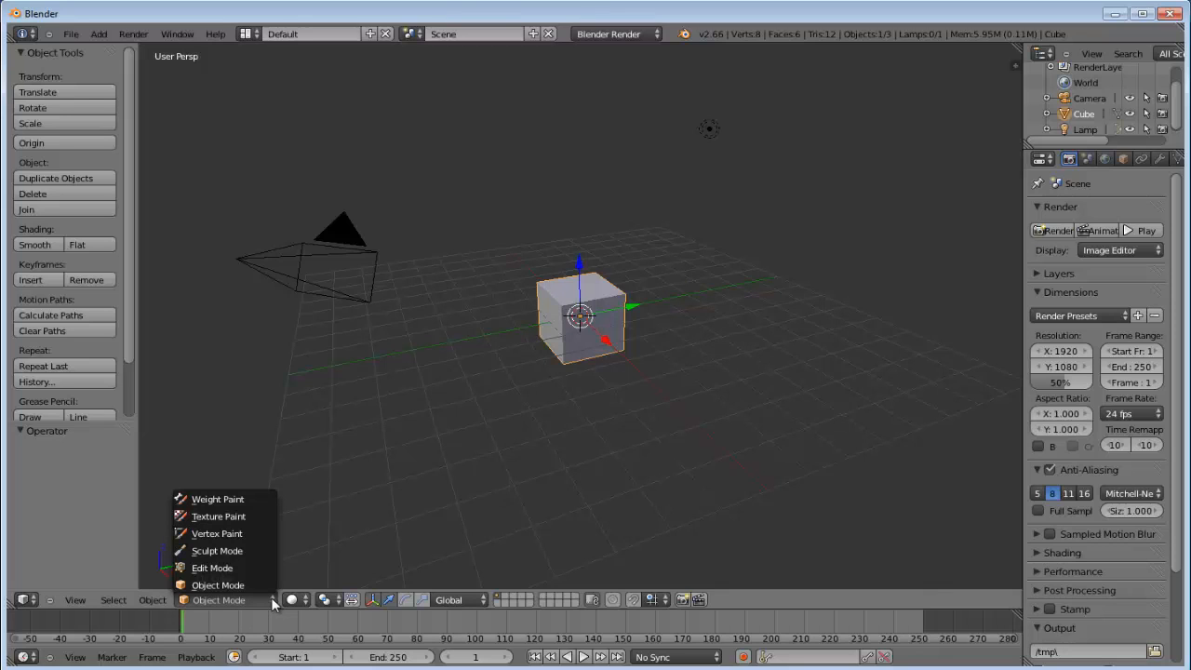
{"action": "left_click", "coordinate": [253, 569]}
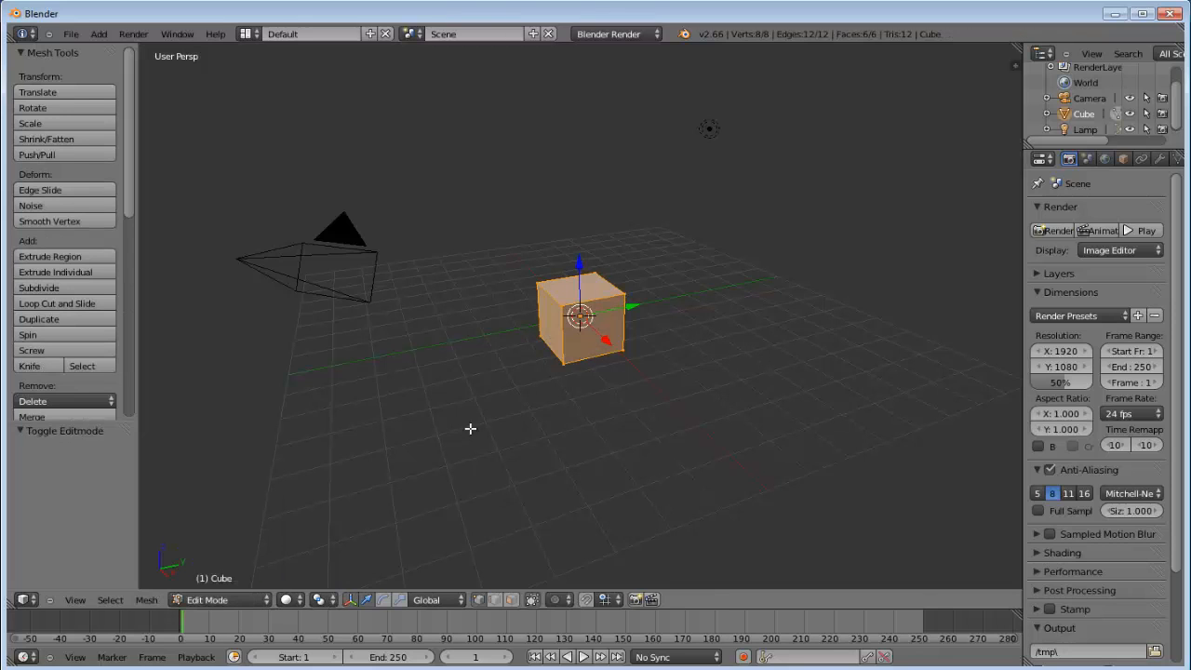
{"action": "scroll", "coordinate": [491, 404], "scroll_direction": "up", "scroll_amount": 4}
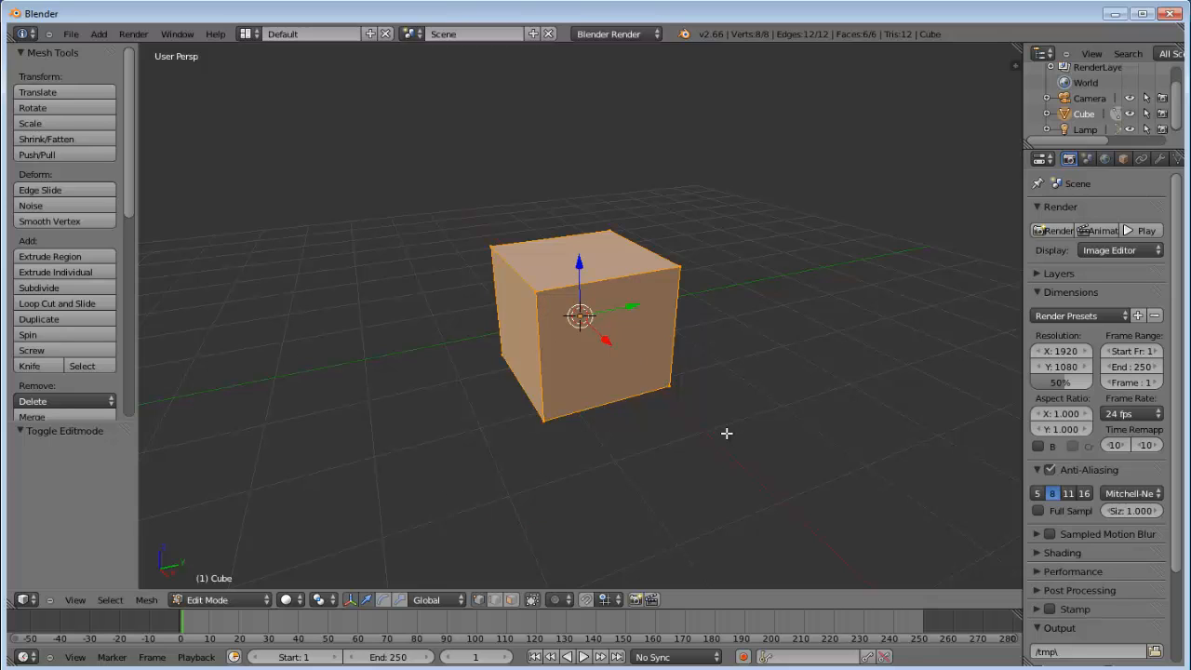
{"action": "key", "text": "a"}
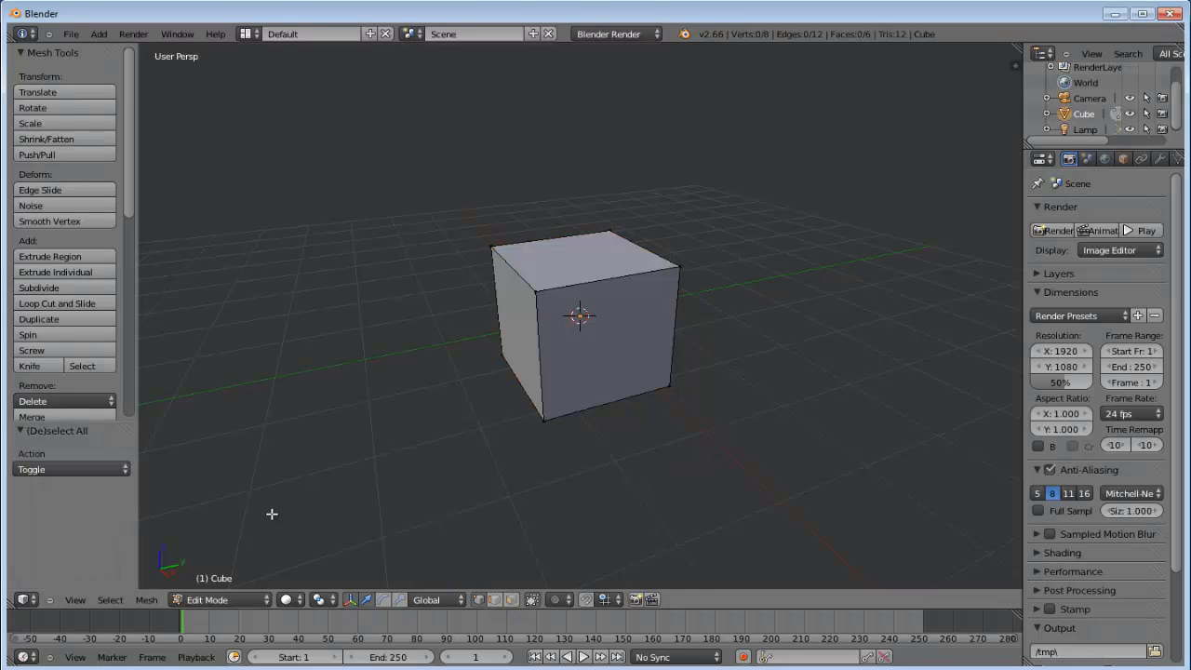
{"action": "key", "text": "ctrl+Tab"}
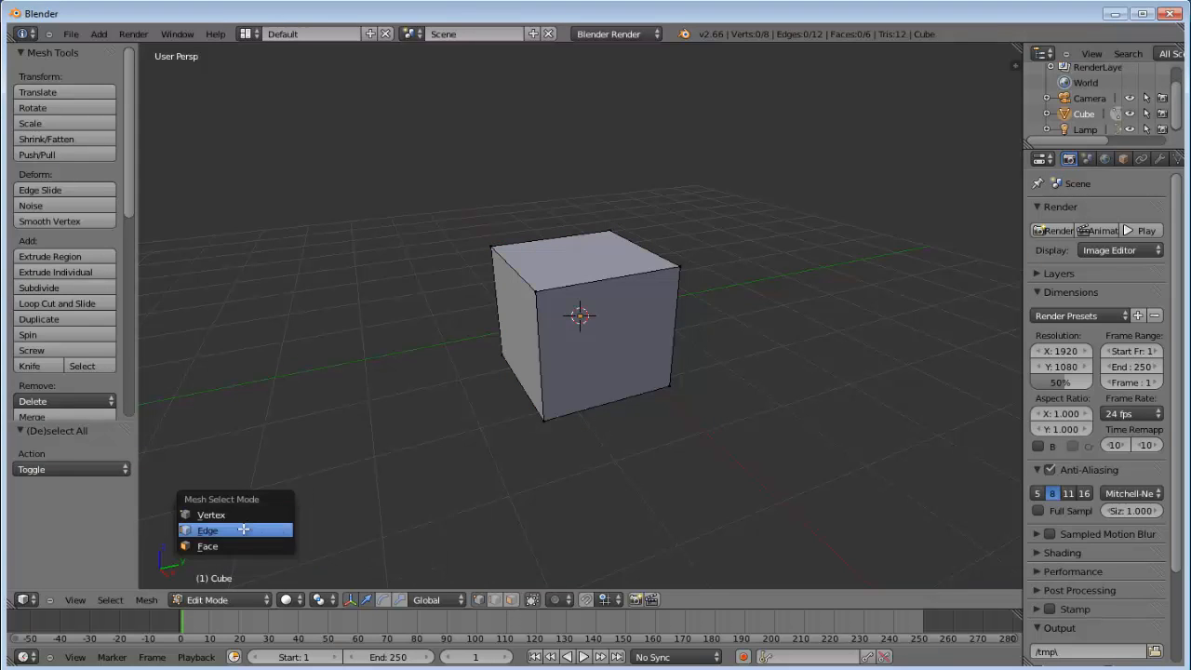
{"action": "left_click", "coordinate": [243, 530]}
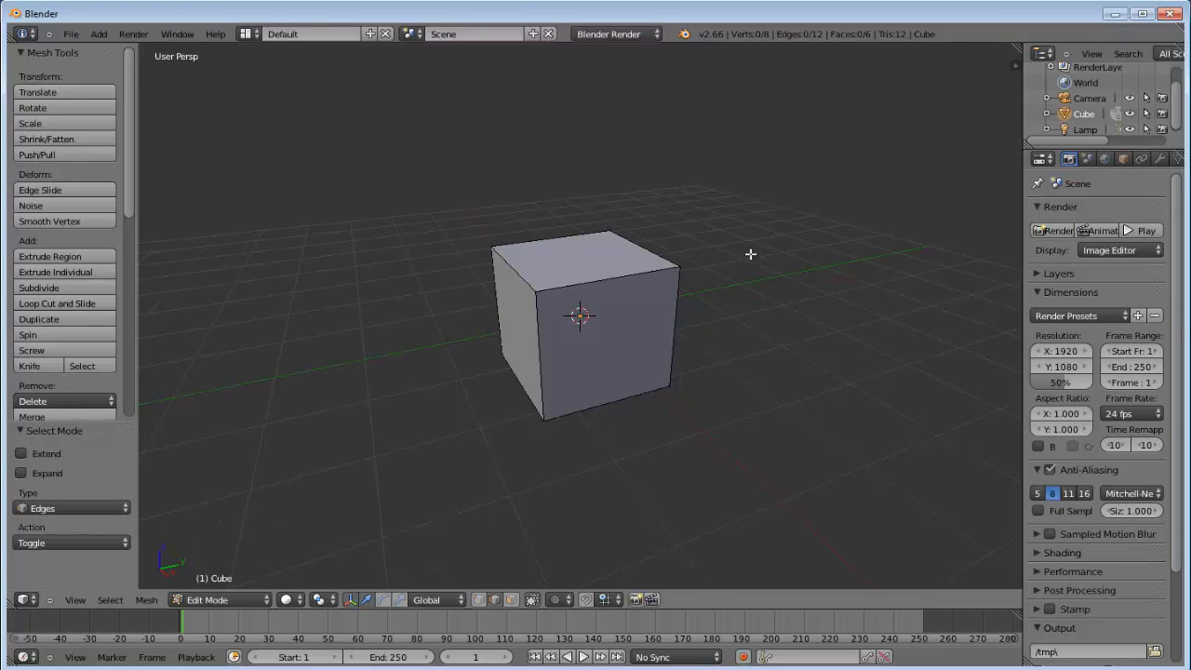
Select the cube's upper edge on its lighter side face and try rotating, scaling and moving it, cancelling each transform.
{"action": "right_click", "coordinate": [510, 266]}
{"action": "key", "text": "r"}
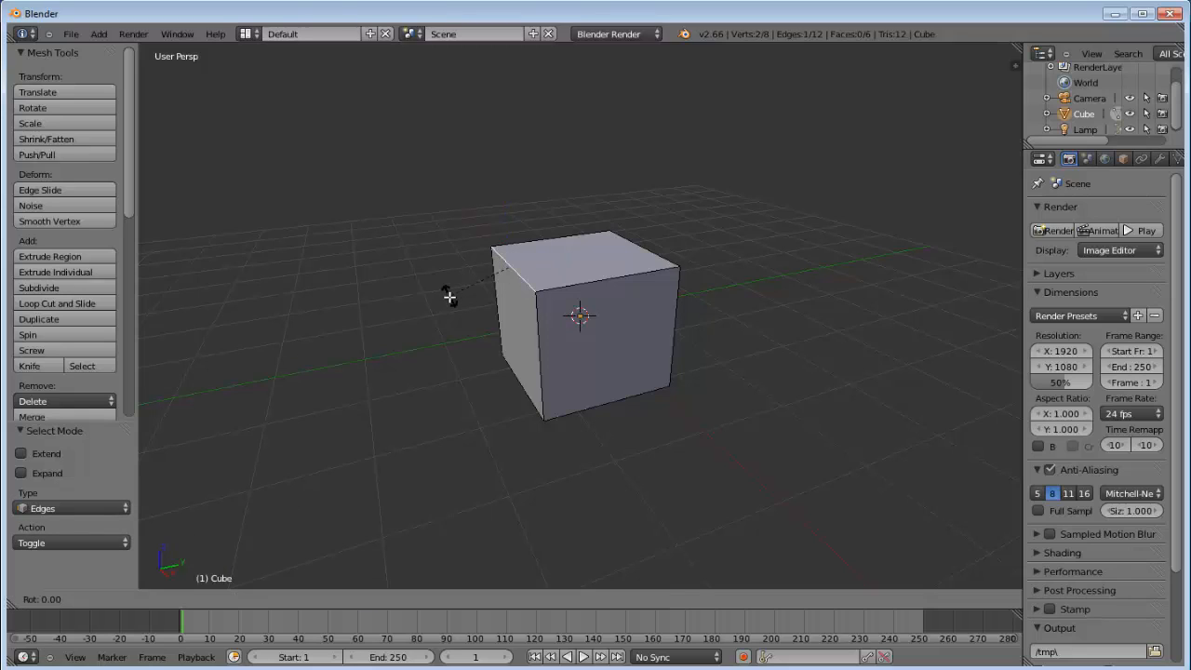
{"action": "key", "text": "Escape"}
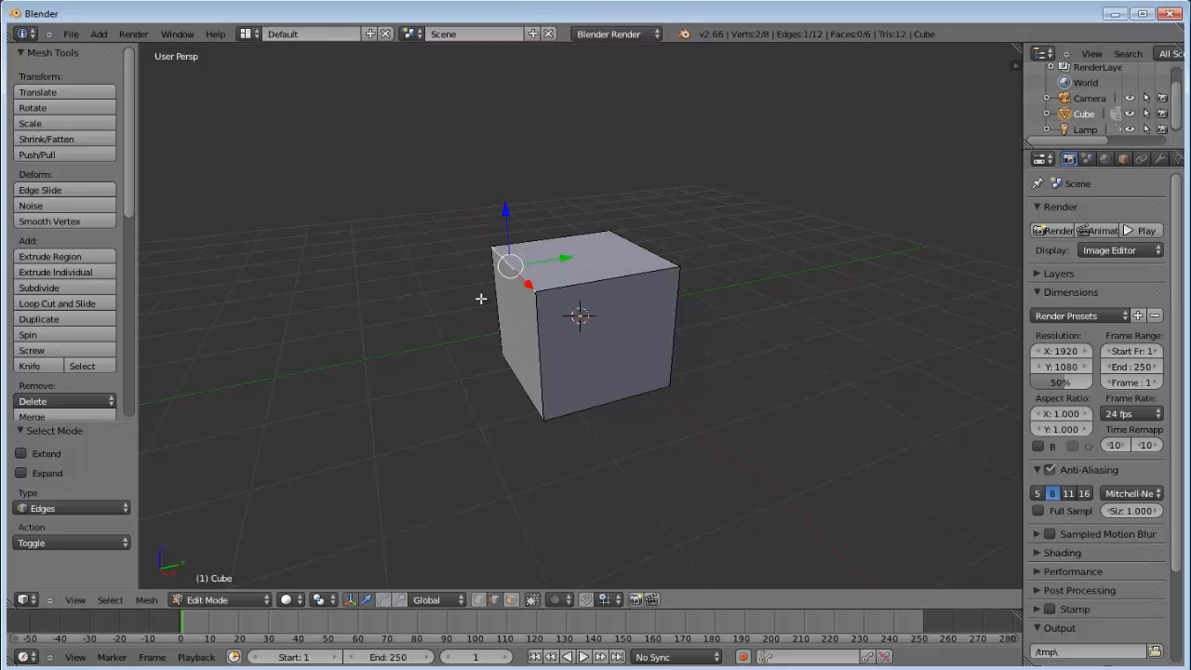
{"action": "key", "text": "r"}
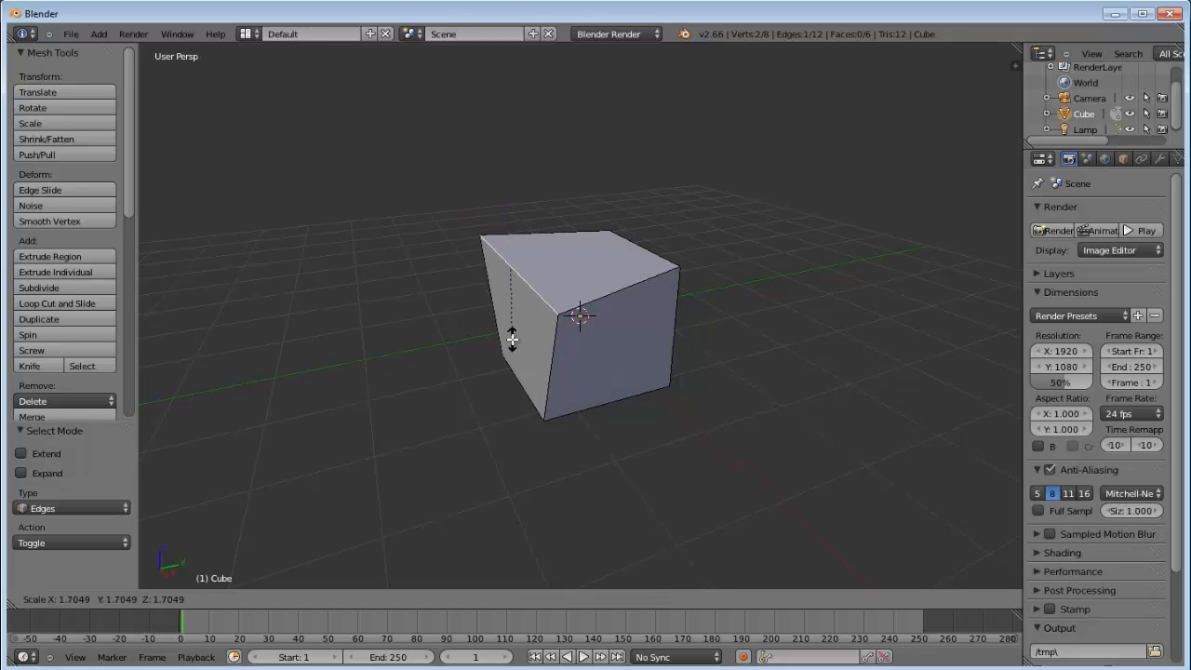
{"action": "key", "text": "Escape"}
{"action": "key", "text": "r"}
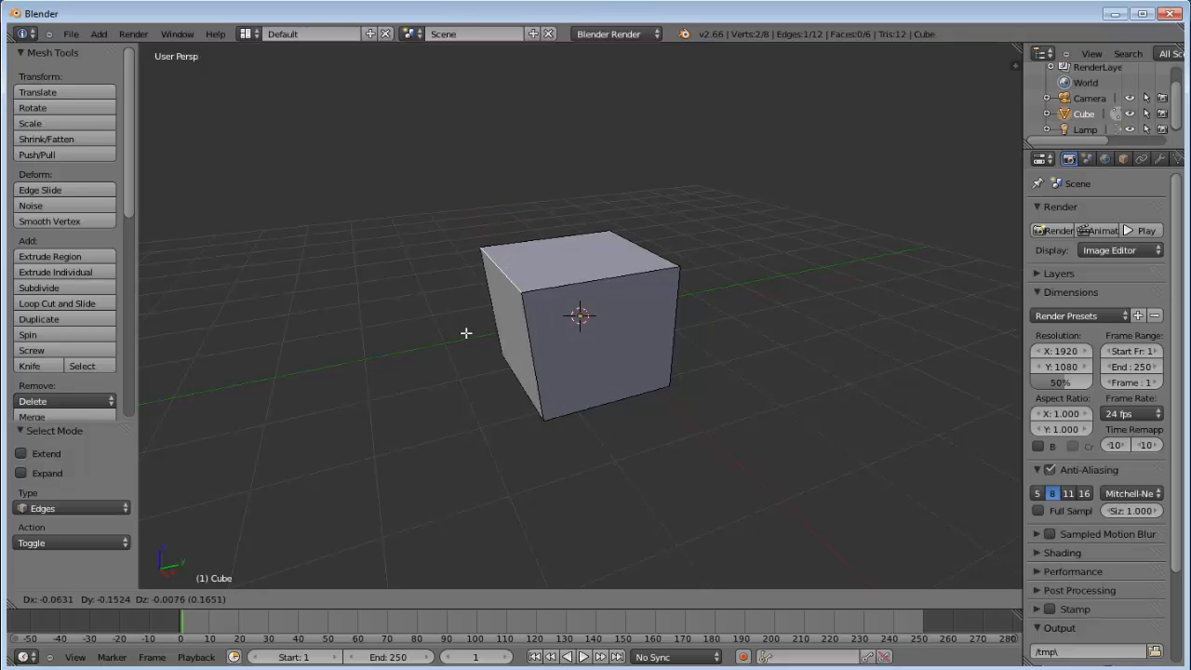
{"action": "key", "text": "Escape"}
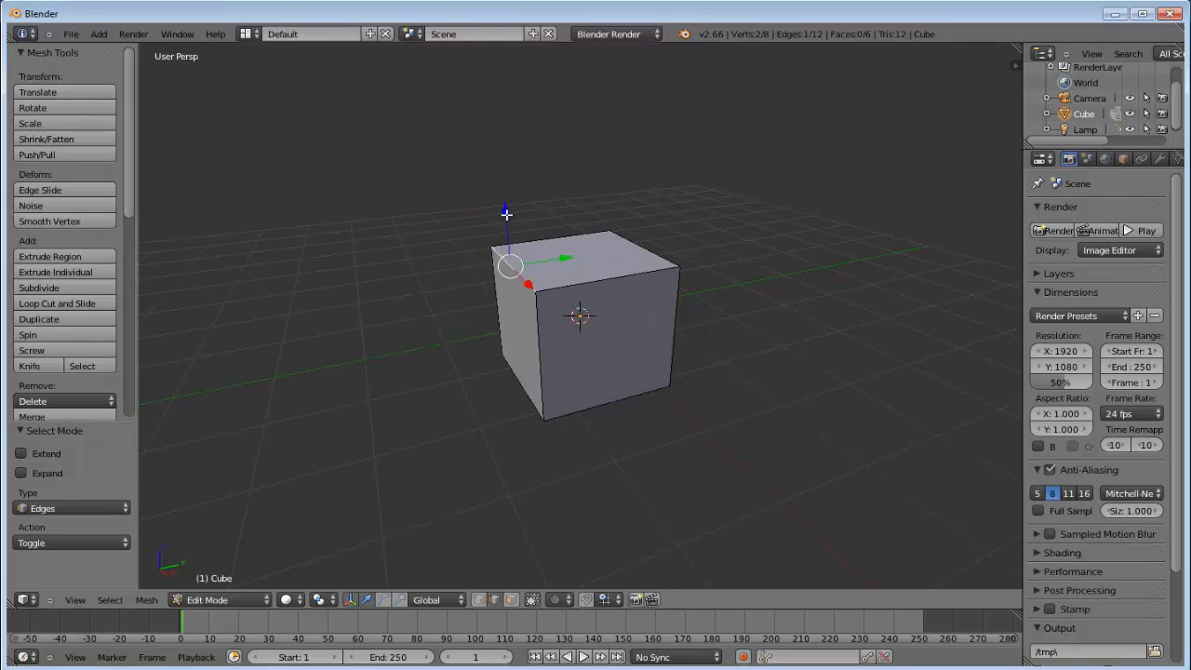
Try moving the selected edge along the Z and Y axes, and undo both moves.
{"action": "mouse_move", "coordinate": [507, 214]}
{"action": "left_mouse_down"}
{"action": "mouse_move", "coordinate": [486, 199]}
{"action": "mouse_move", "coordinate": [503, 228]}
{"action": "left_mouse_up"}
{"action": "mouse_move", "coordinate": [567, 263]}
{"action": "left_mouse_down"}
{"action": "mouse_move", "coordinate": [516, 255]}
{"action": "mouse_move", "coordinate": [550, 254]}
{"action": "left_mouse_up"}
{"action": "key", "text": "ctrl+z"}
{"action": "key", "text": "ctrl+z"}
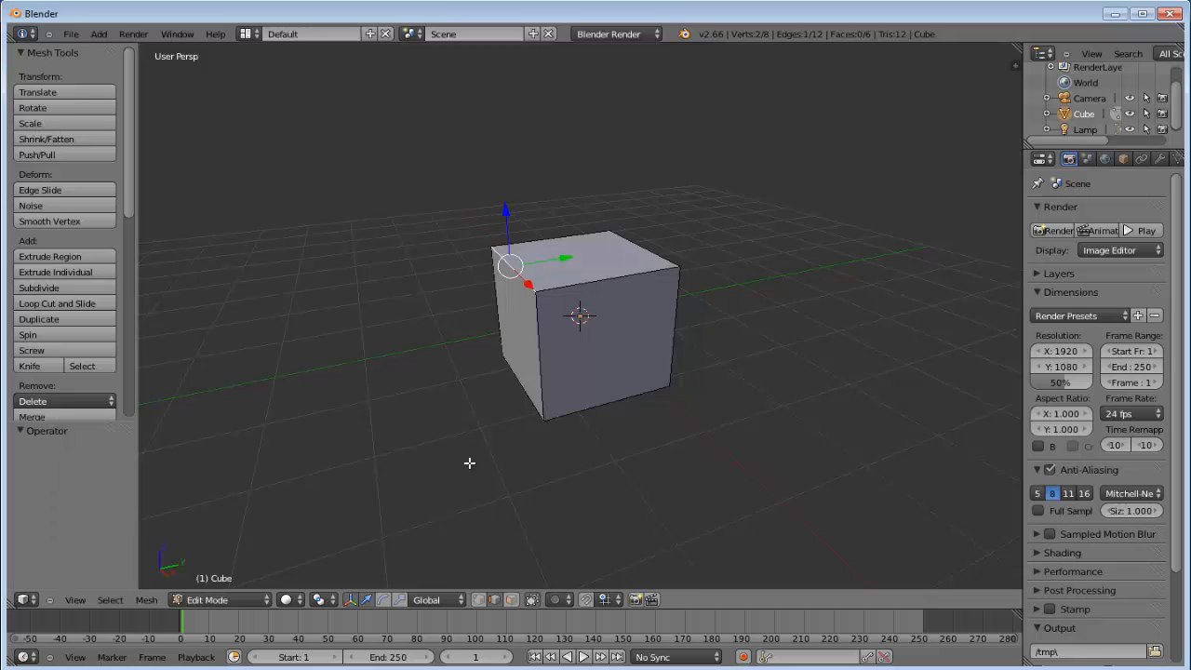
Return to Object Mode and delete the default cube from the scene.
{"action": "left_click", "coordinate": [269, 602]}
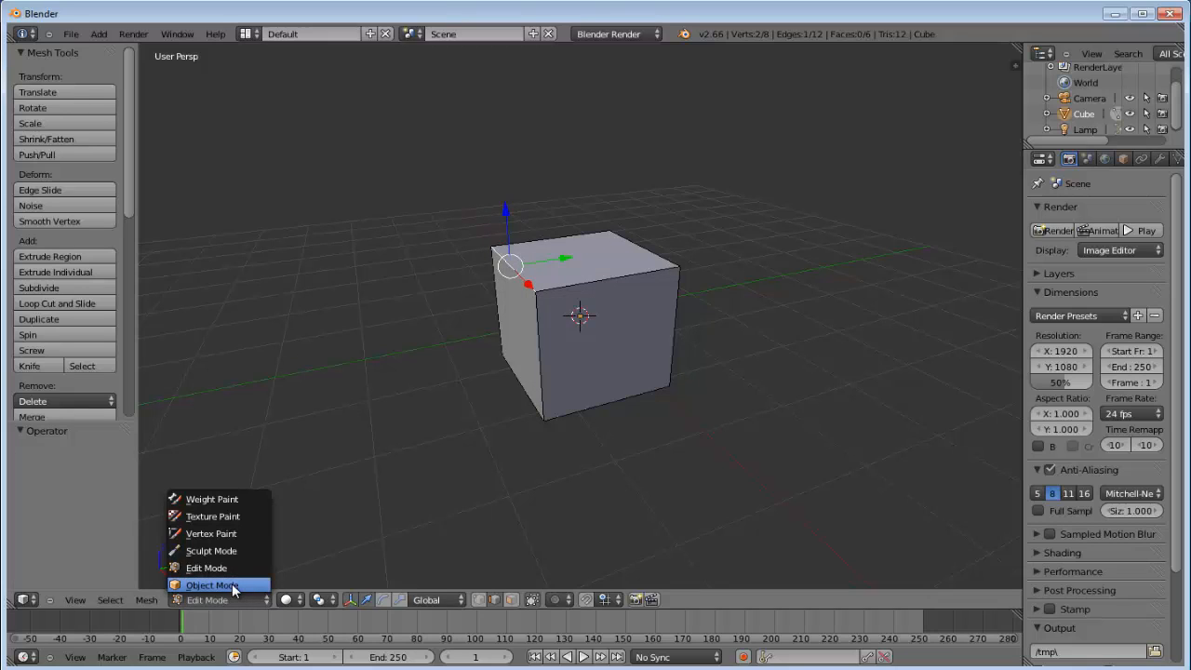
{"action": "left_click", "coordinate": [233, 585]}
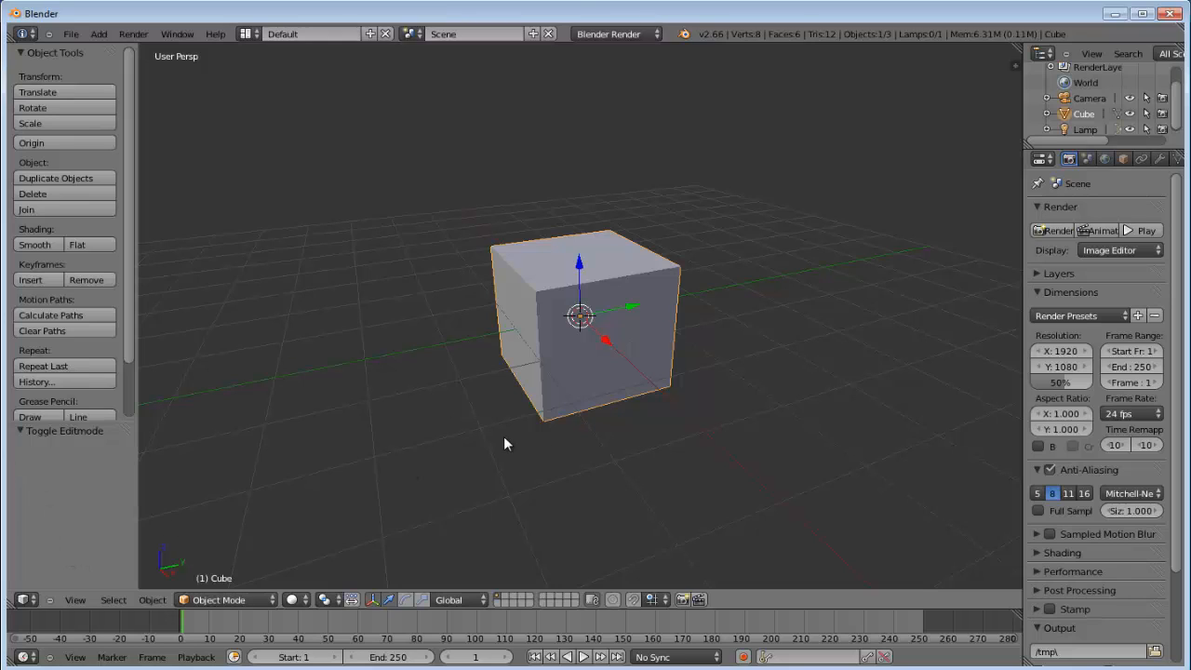
{"action": "key", "text": "x"}
{"action": "left_click", "coordinate": [868, 366]}
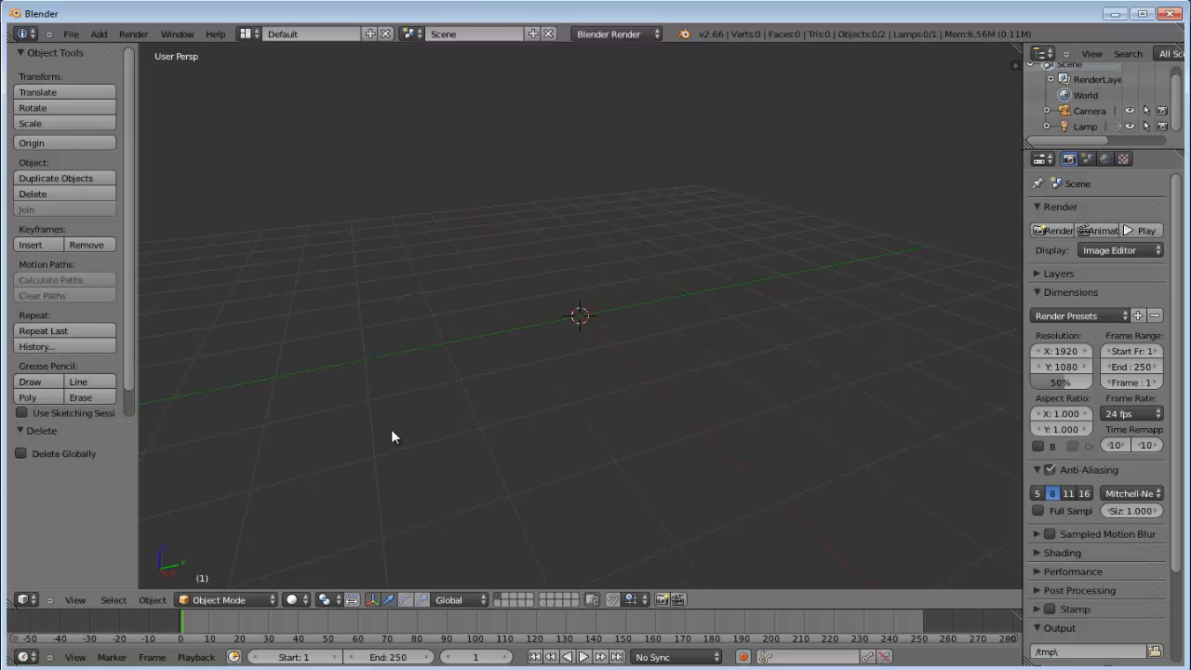
Add a new mesh cube at the 3D cursor and enlarge the area showing its Add Cube settings.
{"action": "key", "text": "shift+a"}
{"action": "mouse_move", "coordinate": [395, 431]}
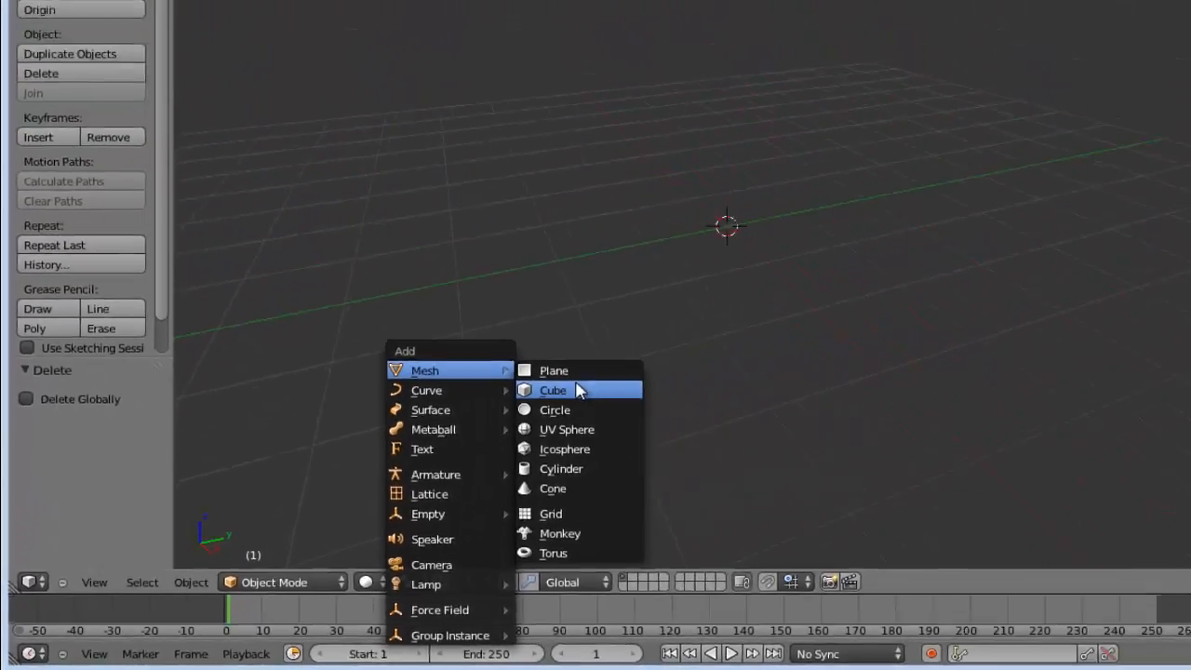
{"action": "left_click", "coordinate": [854, 249]}
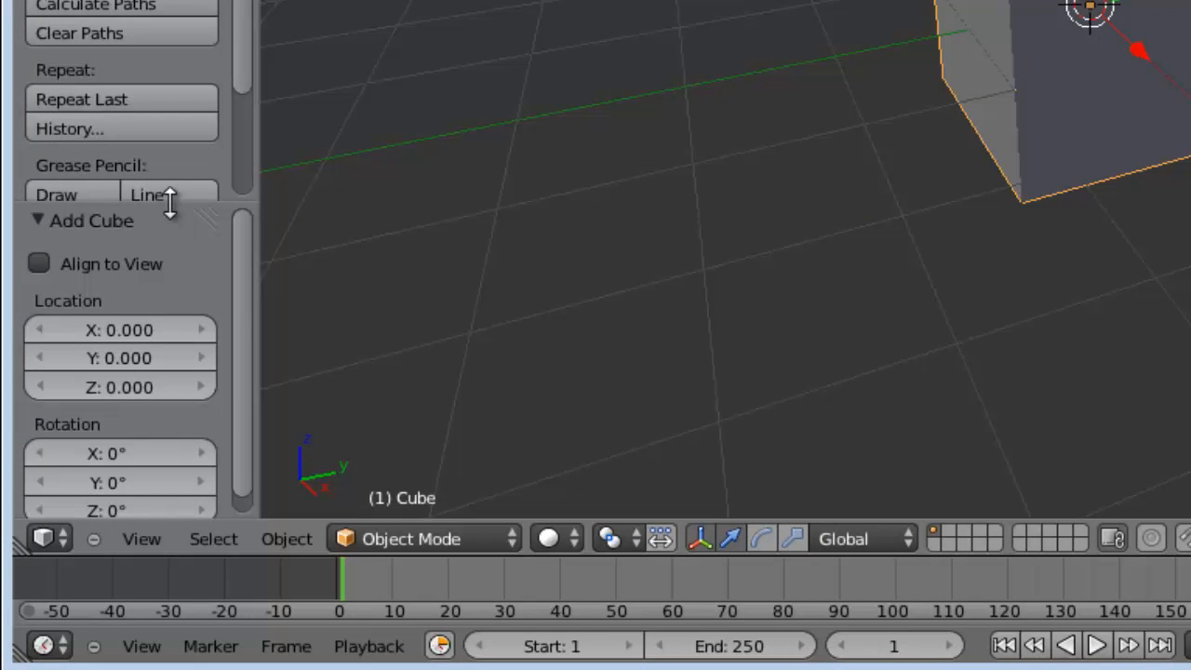
{"action": "left_click_drag", "start_coordinate": [170, 203], "coordinate": [102, 136]}
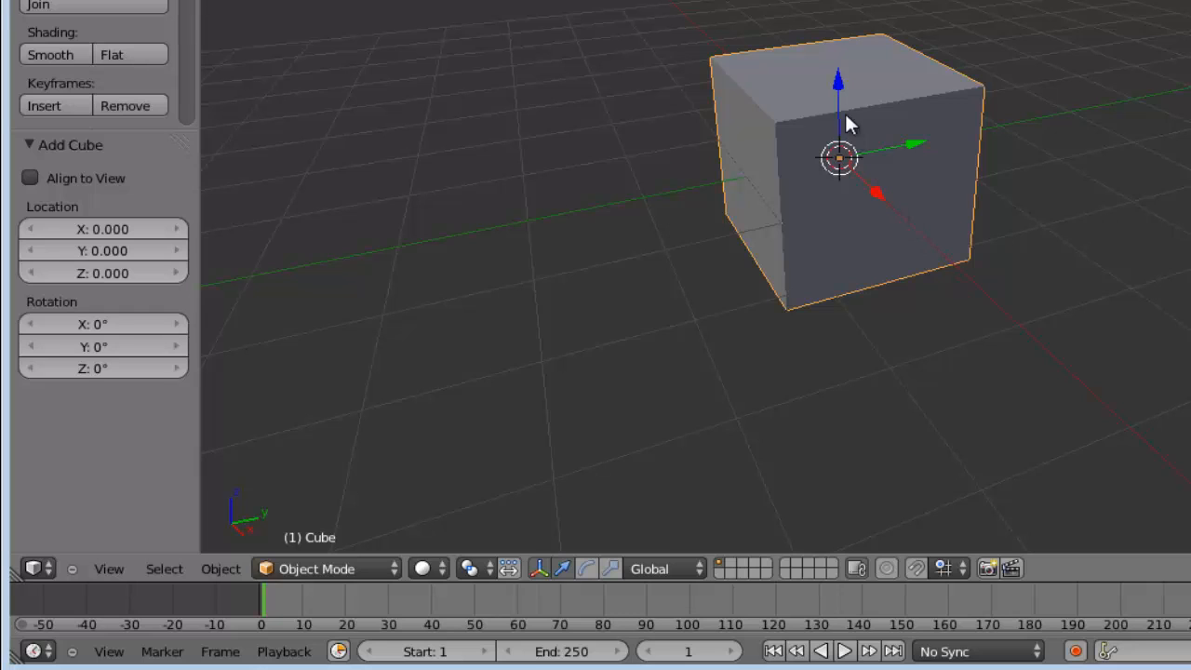
Turn Align to View on and off for the new cube, and nudge its X location to -0.010 and back to 0.
{"action": "left_click", "coordinate": [29, 181]}
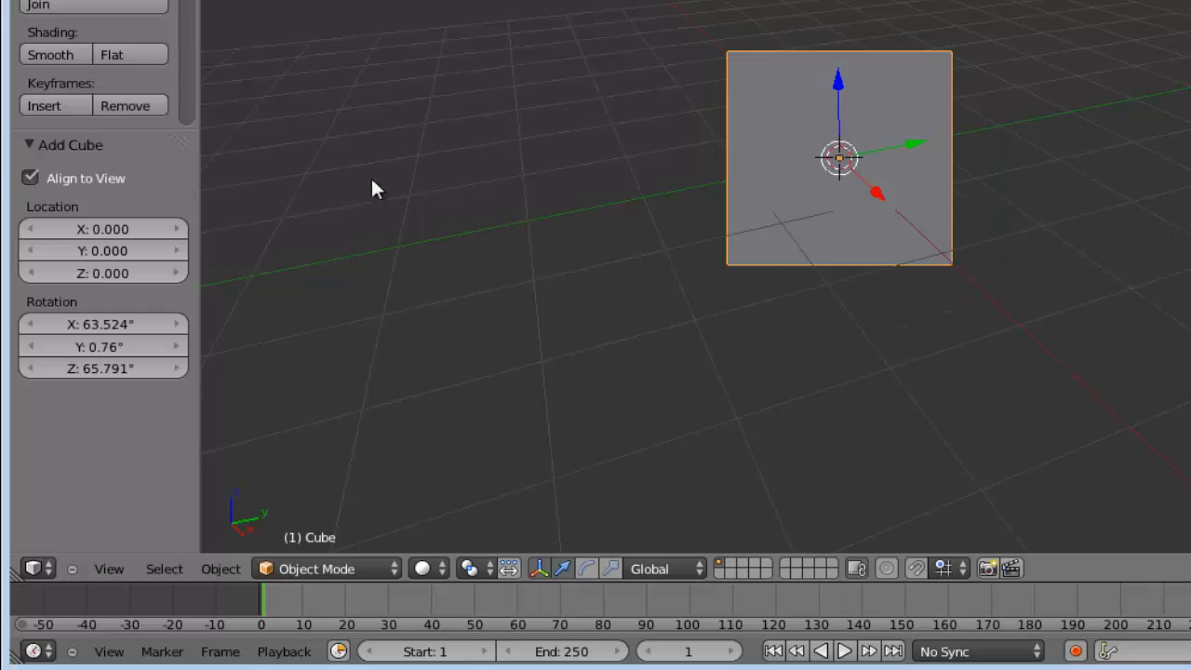
{"action": "left_click", "coordinate": [30, 178]}
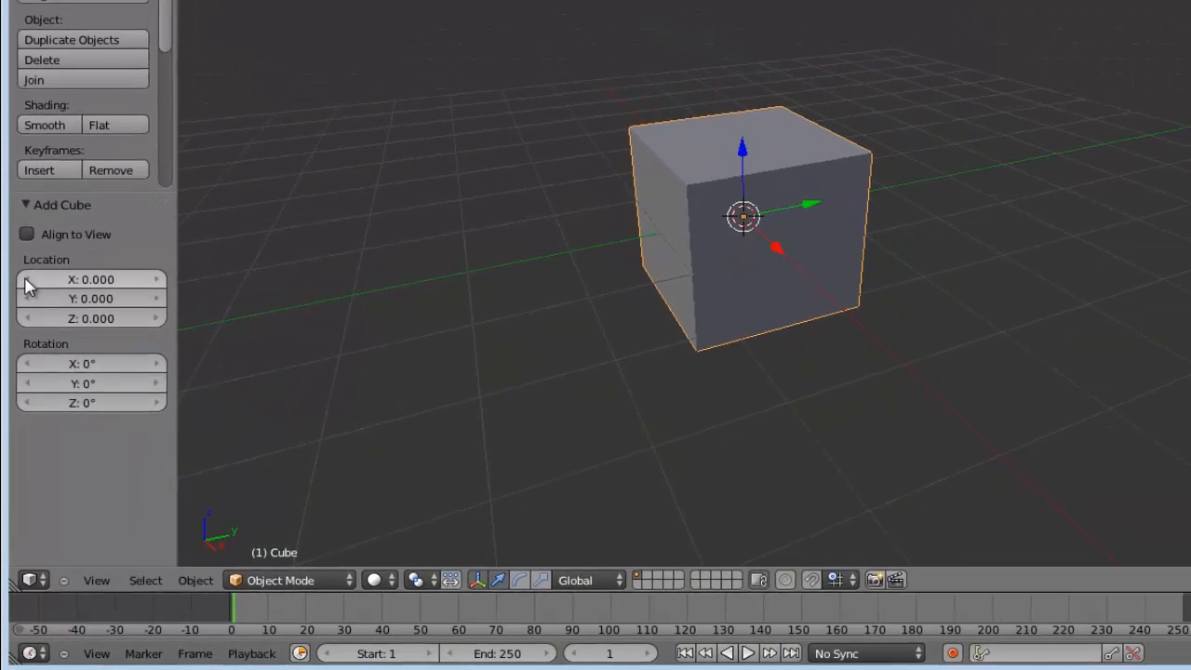
{"action": "left_click", "coordinate": [25, 282]}
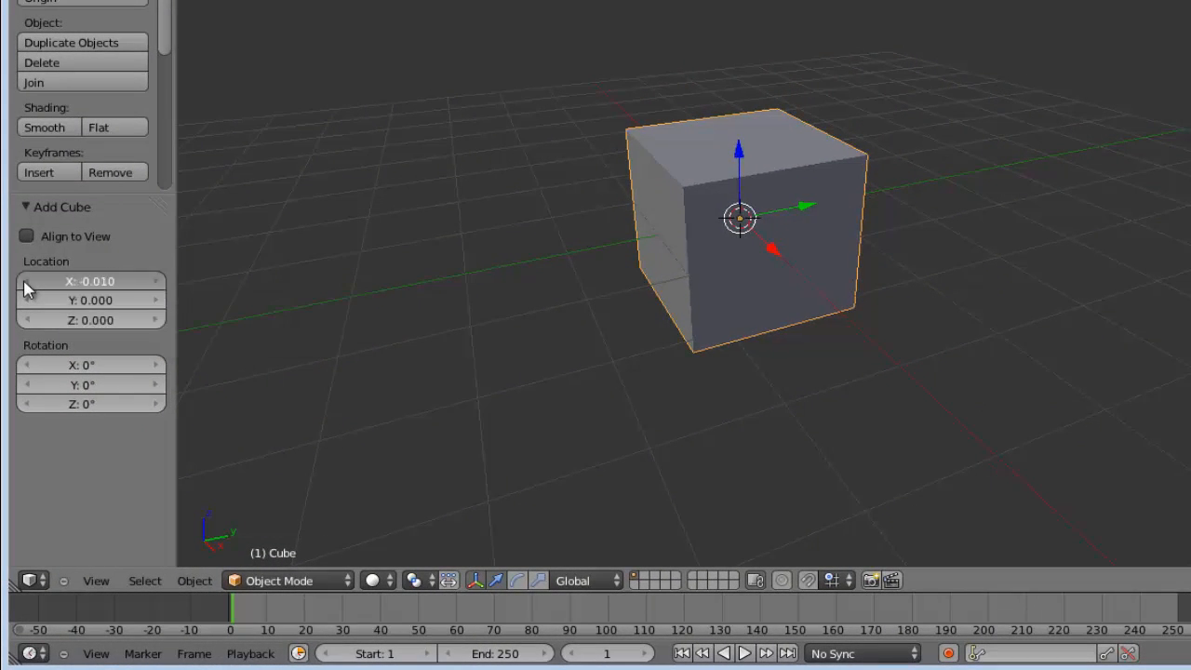
{"action": "left_click", "coordinate": [156, 283]}
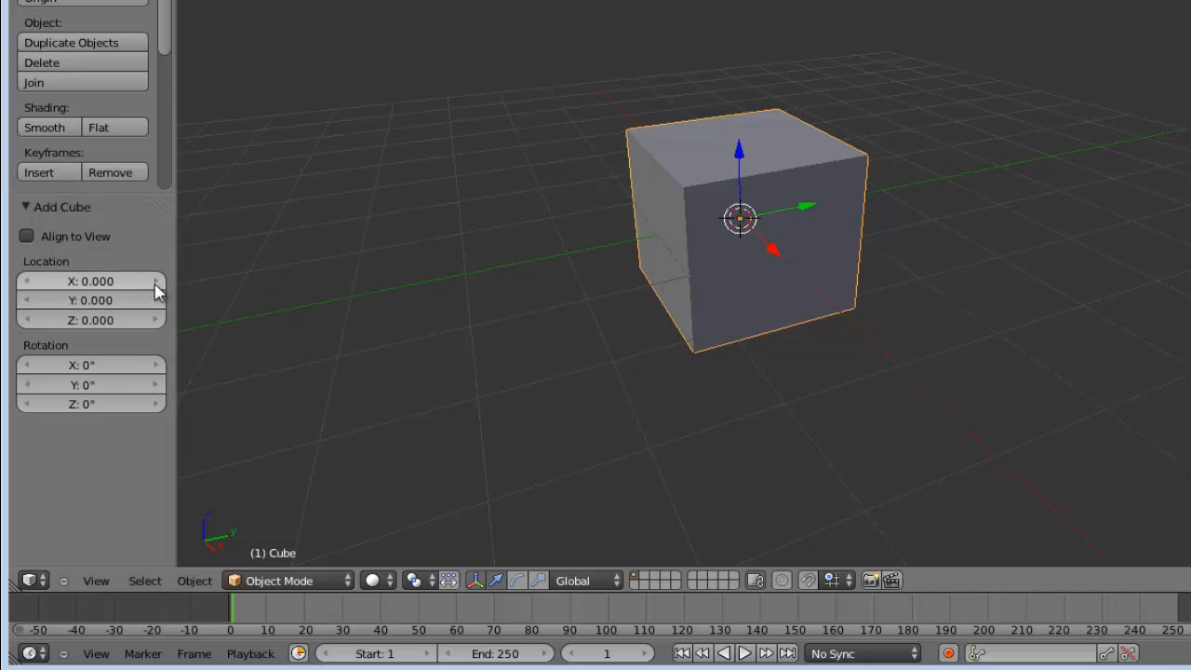
{"action": "left_click", "coordinate": [91, 284]}
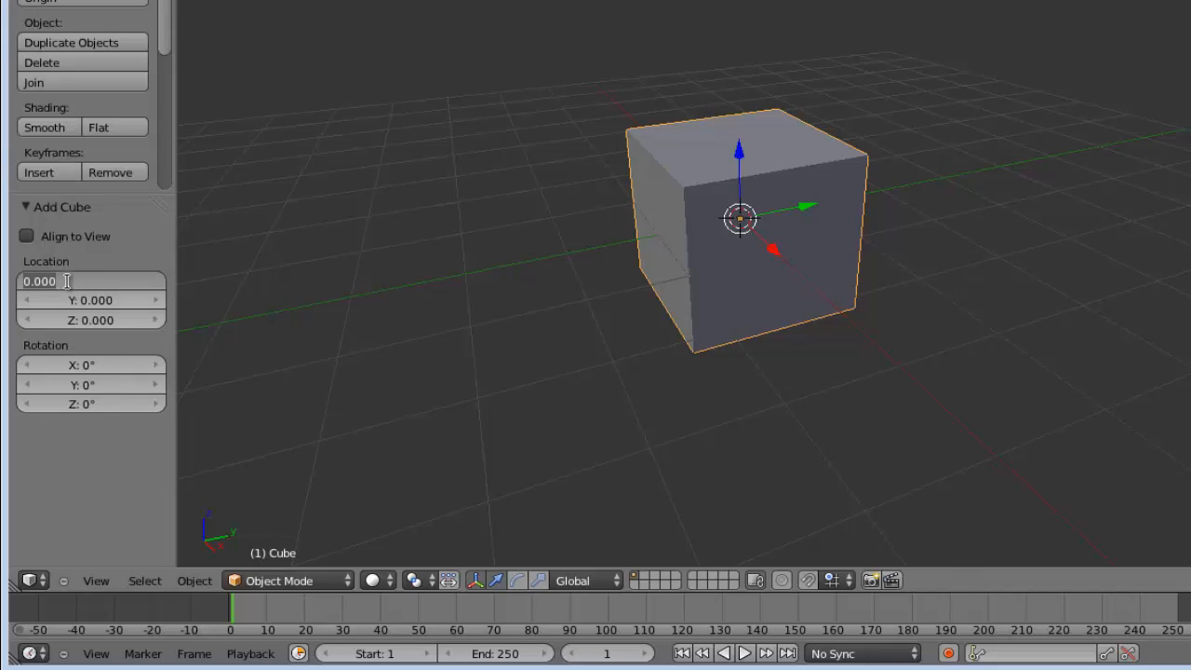
{"action": "left_click", "coordinate": [115, 262]}
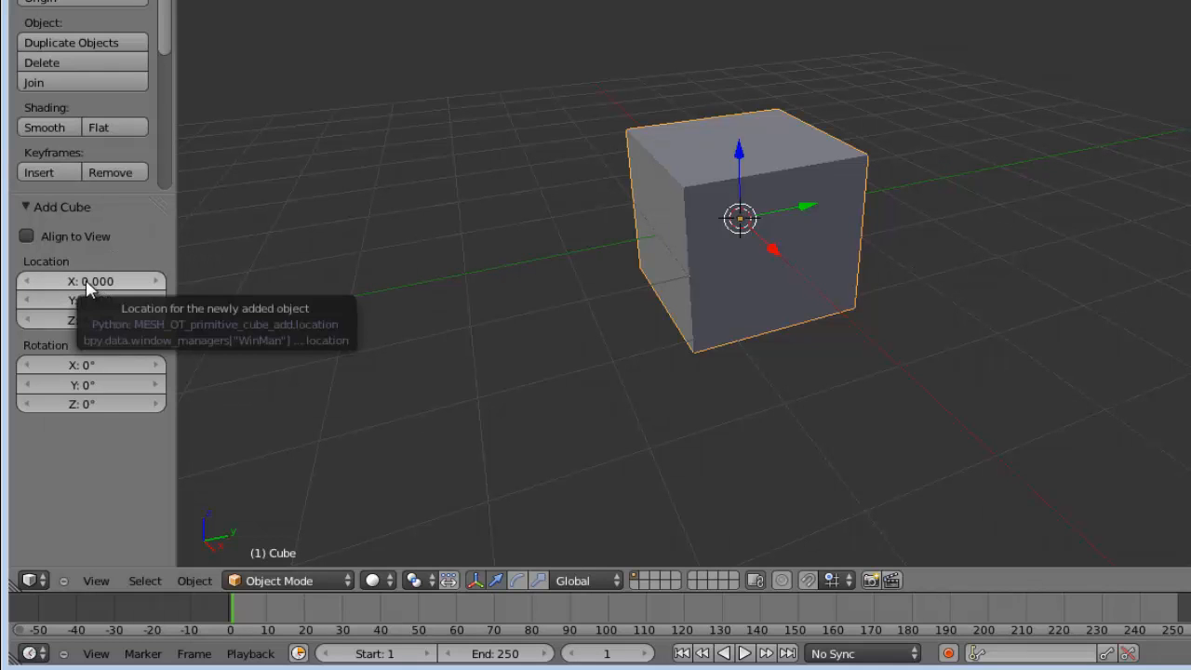
Set the new cube's X location to about -1.118 and its X rotation to 45°.
{"action": "mouse_move", "coordinate": [87, 289]}
{"action": "left_mouse_down"}
{"action": "mouse_move", "coordinate": [121, 285]}
{"action": "mouse_move", "coordinate": [87, 290]}
{"action": "left_mouse_up"}
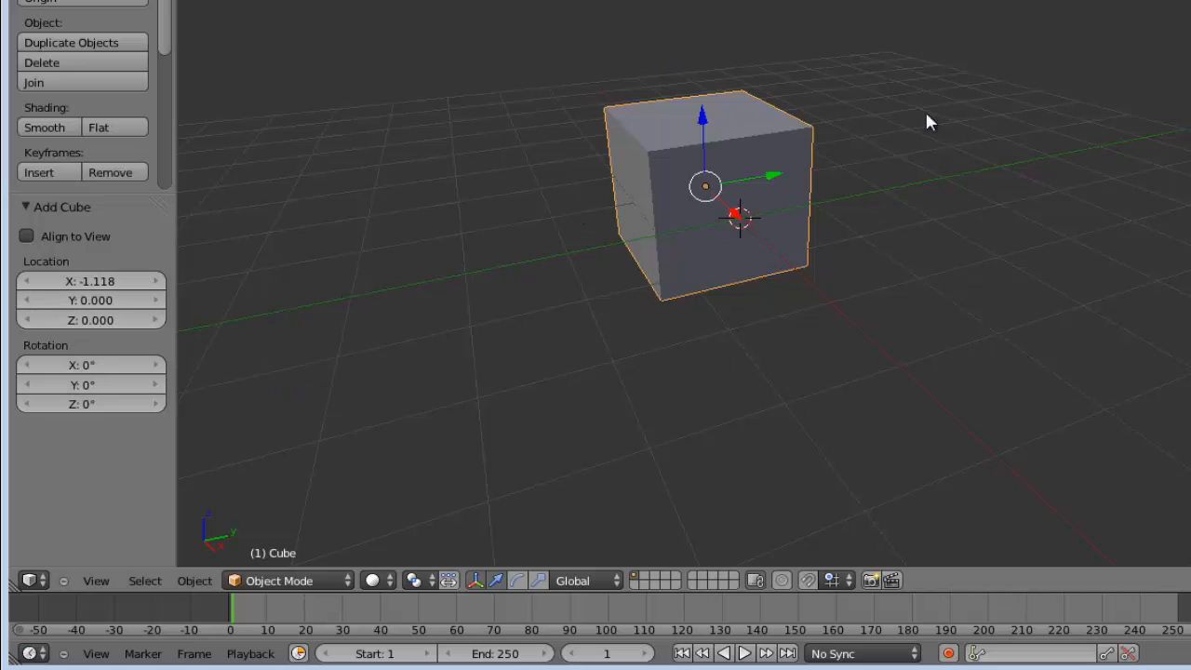
{"action": "left_click", "coordinate": [87, 366]}
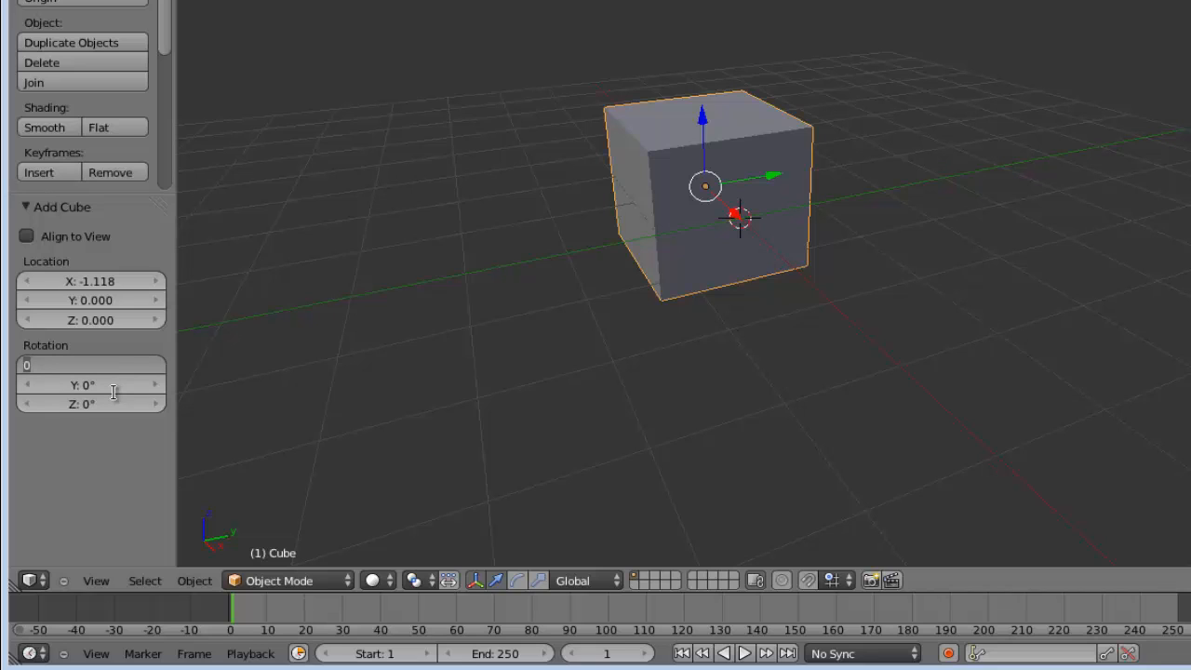
{"action": "type", "text": "45"}
{"action": "key", "text": "Return"}
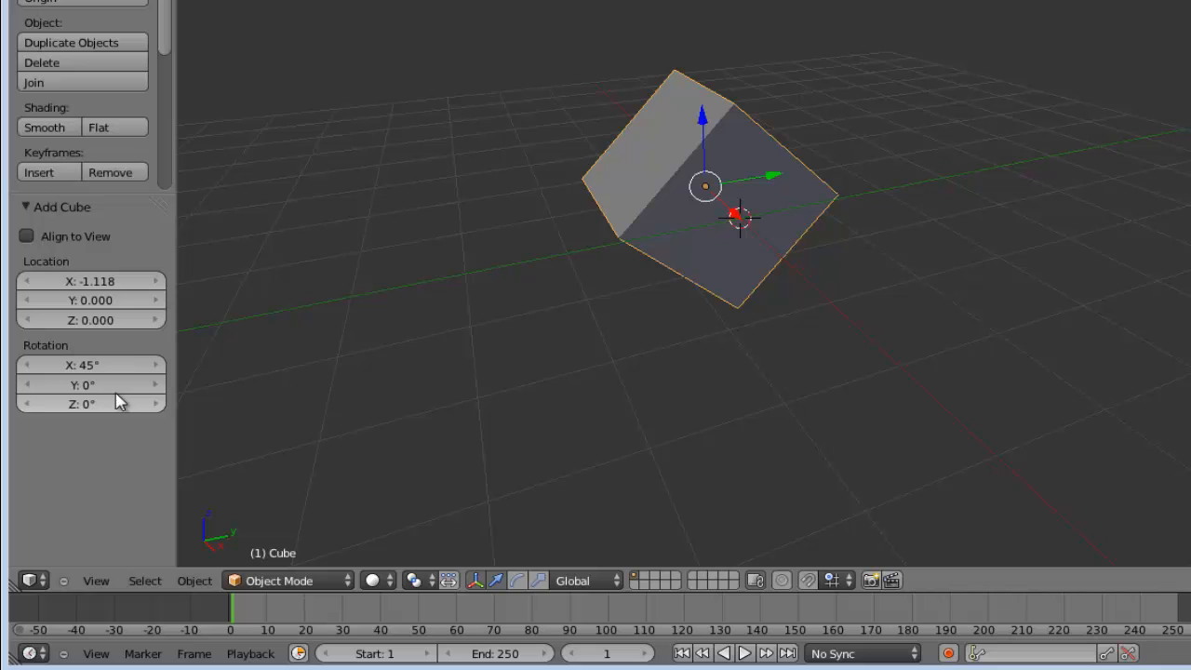
Reset the cube's X rotation to 0° and delete the cube from the scene.
{"action": "left_click", "coordinate": [97, 365]}
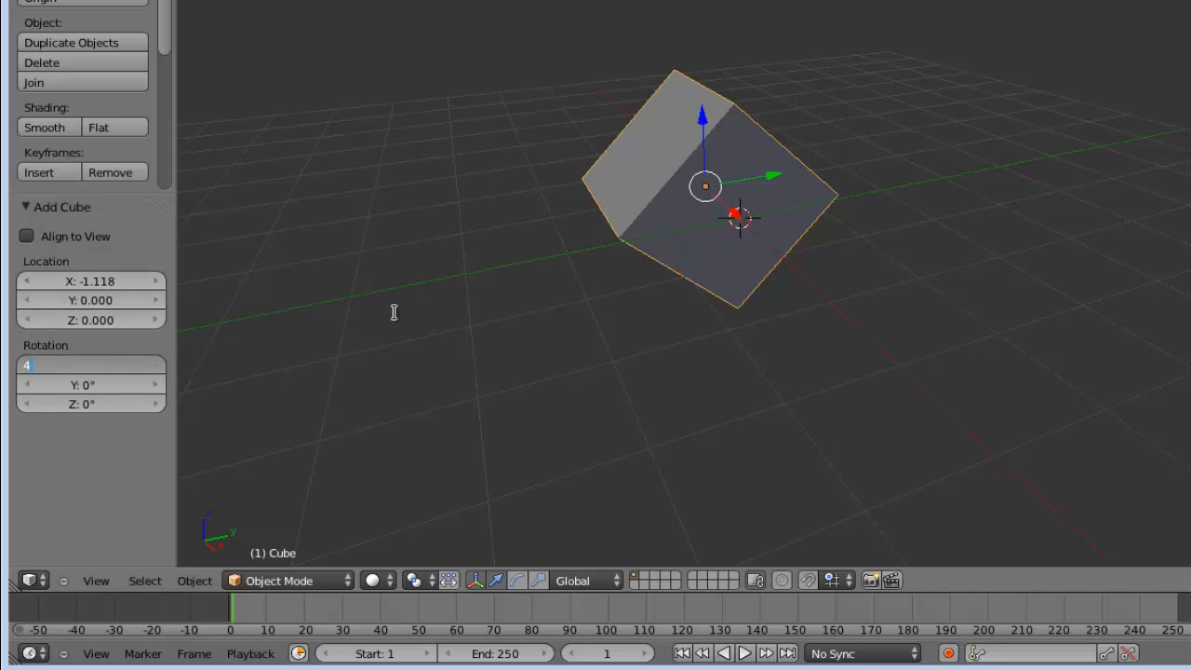
{"action": "key", "text": "Return"}
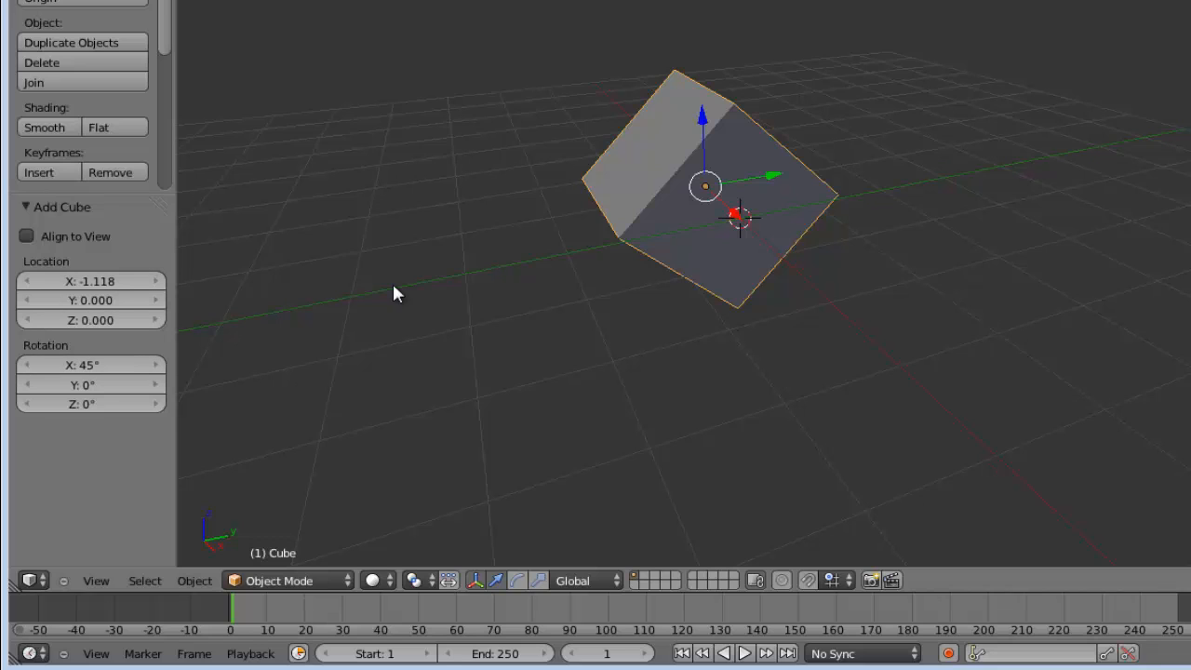
{"action": "left_click", "coordinate": [87, 364]}
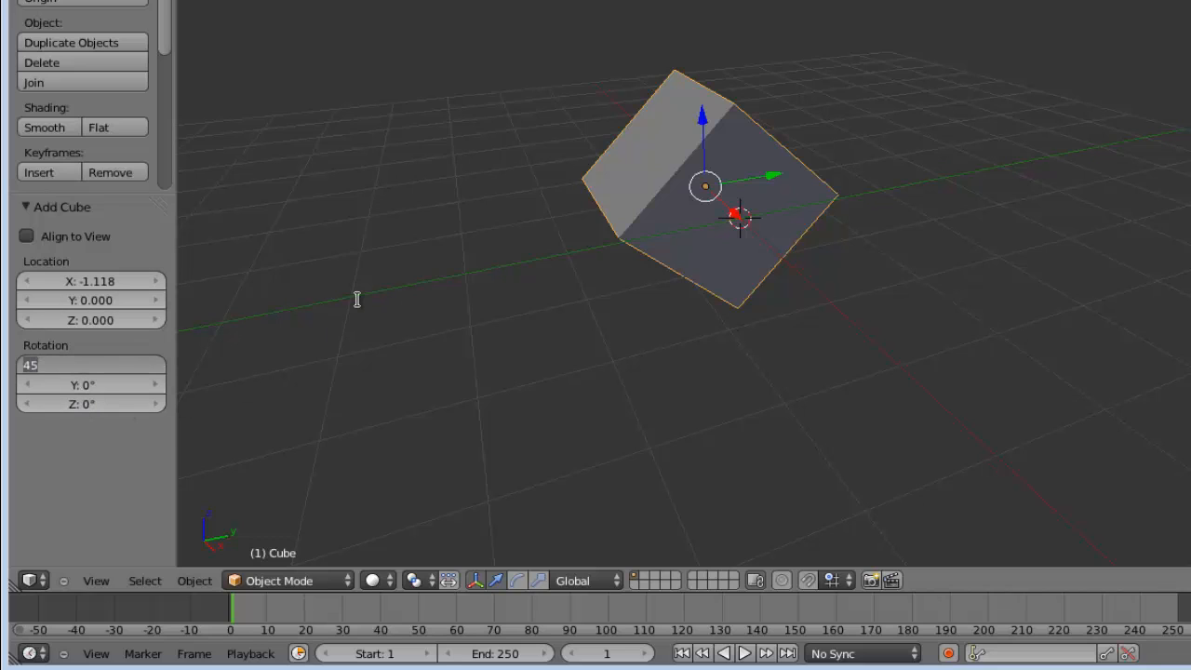
{"action": "type", "text": "0"}
{"action": "key", "text": "Return"}
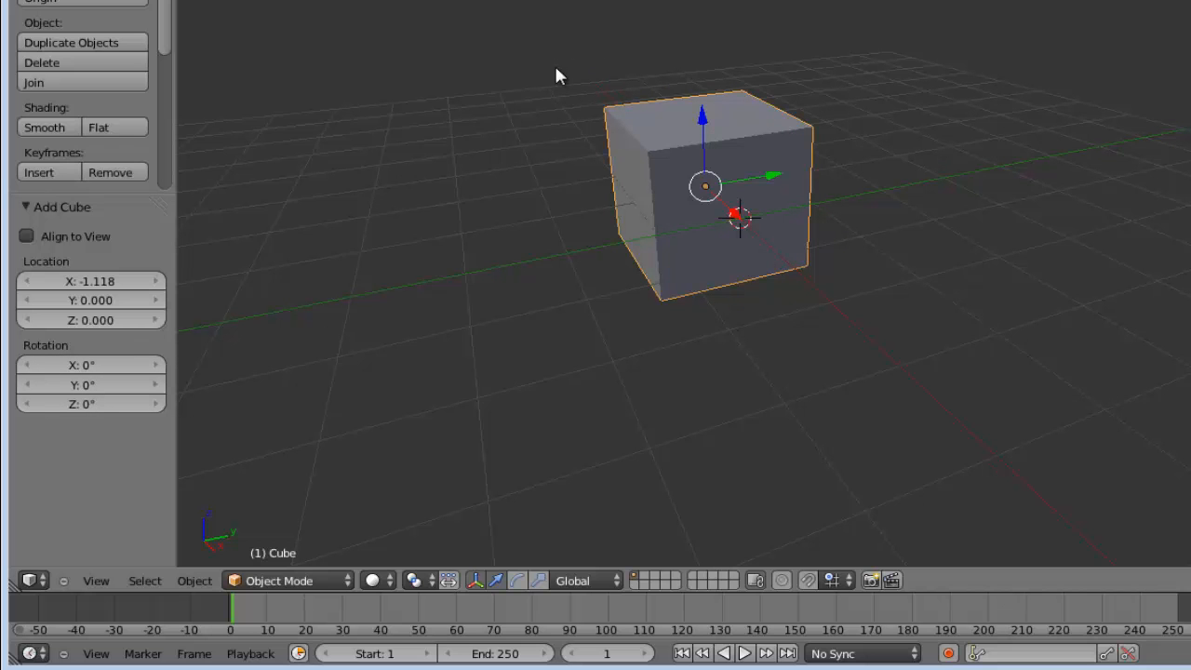
{"action": "key", "text": "x"}
{"action": "left_click", "coordinate": [445, 307]}
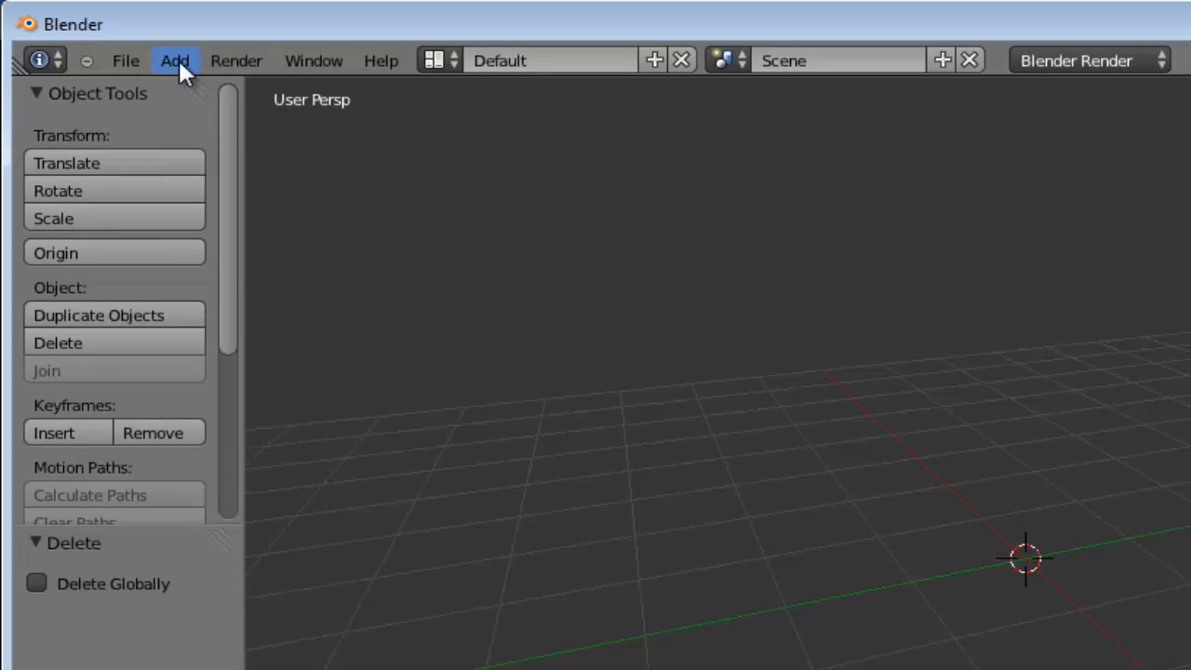
Add a mesh cylinder at the 3D cursor and enlarge the area showing its Add Cylinder settings.
{"action": "left_click", "coordinate": [177, 59]}
{"action": "mouse_move", "coordinate": [191, 90]}
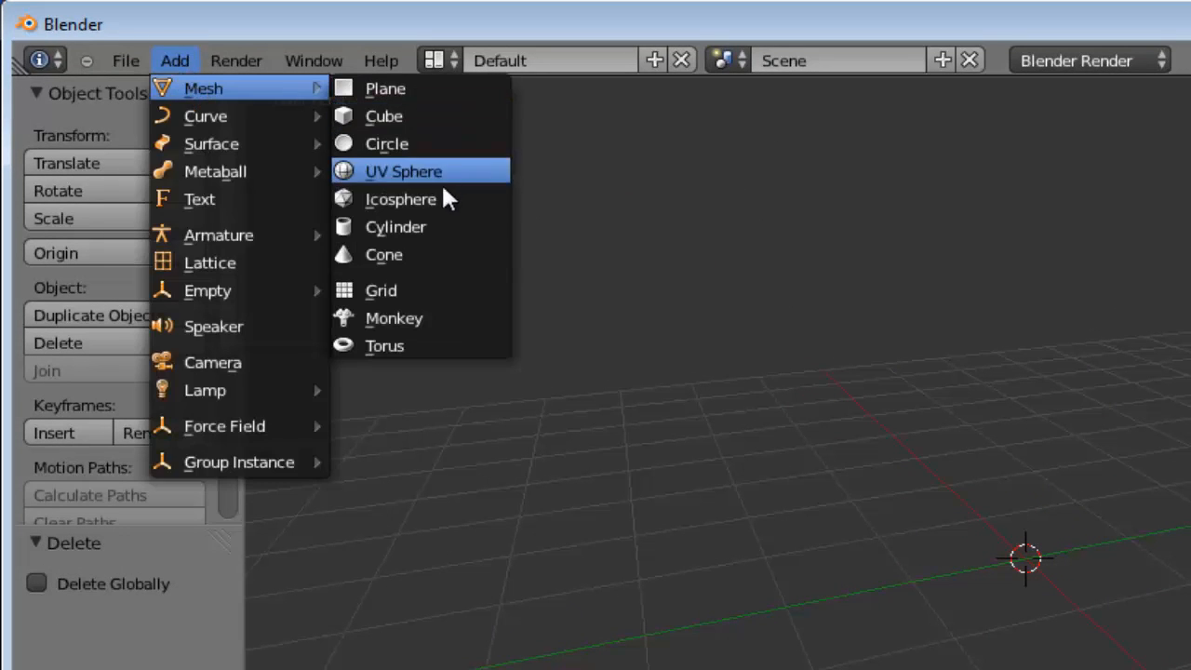
{"action": "left_click", "coordinate": [392, 226]}
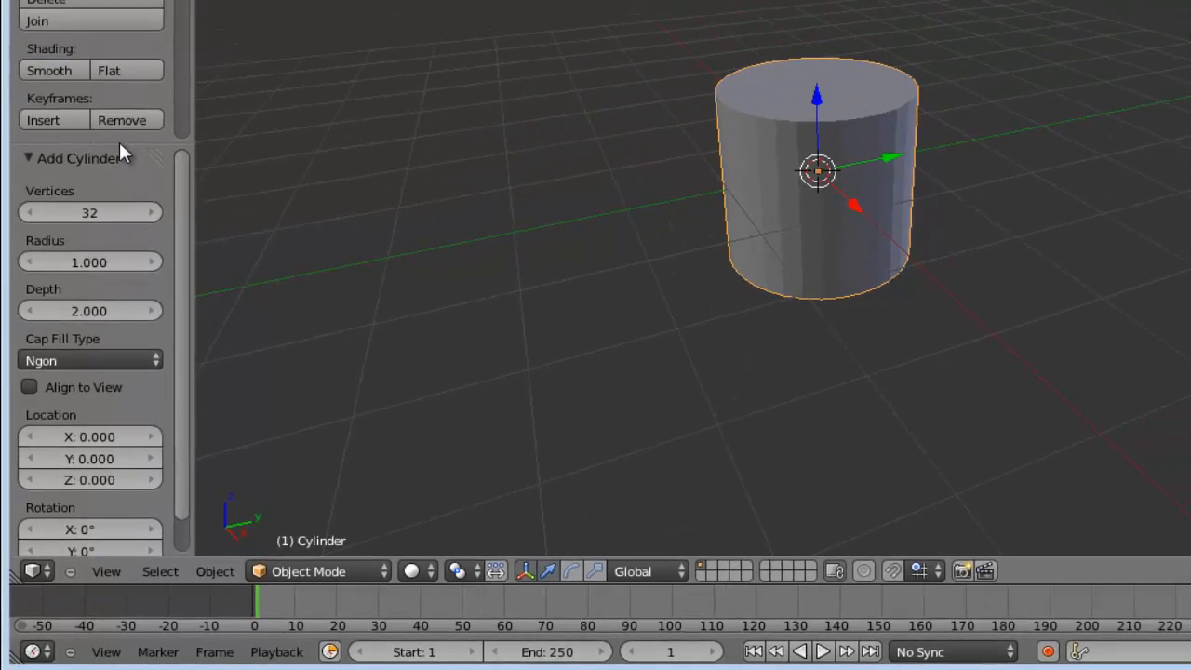
{"action": "left_click_drag", "start_coordinate": [107, 198], "coordinate": [103, 95]}
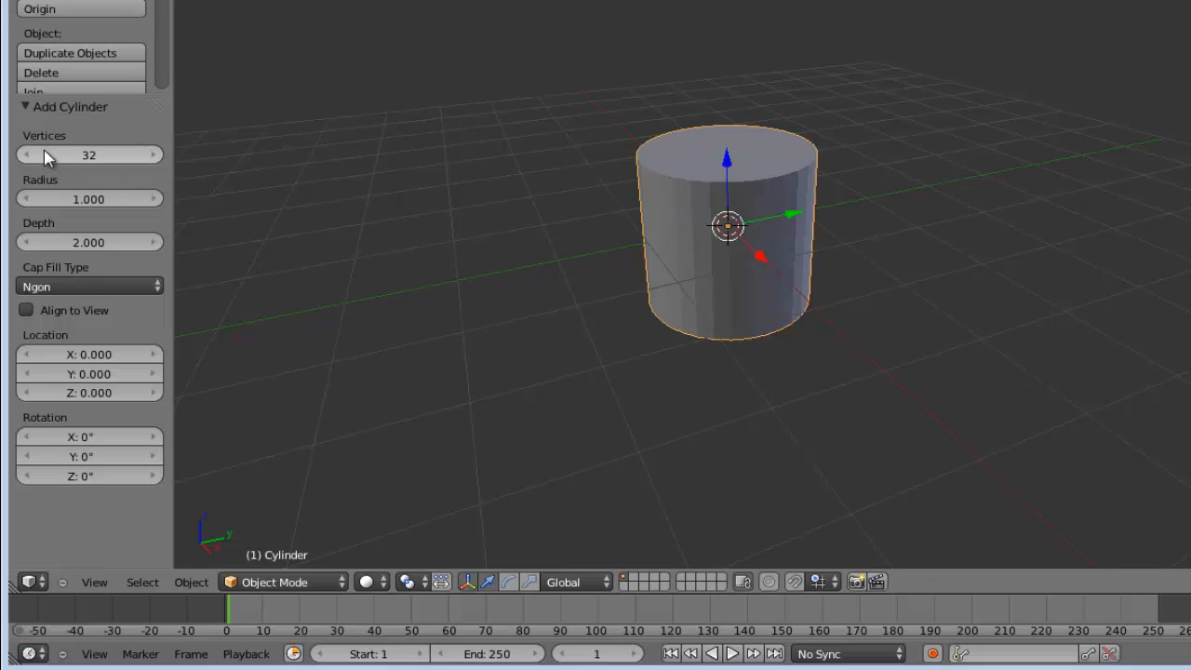
Set the new cylinder's vertex count to 8.
{"action": "left_click", "coordinate": [91, 155]}
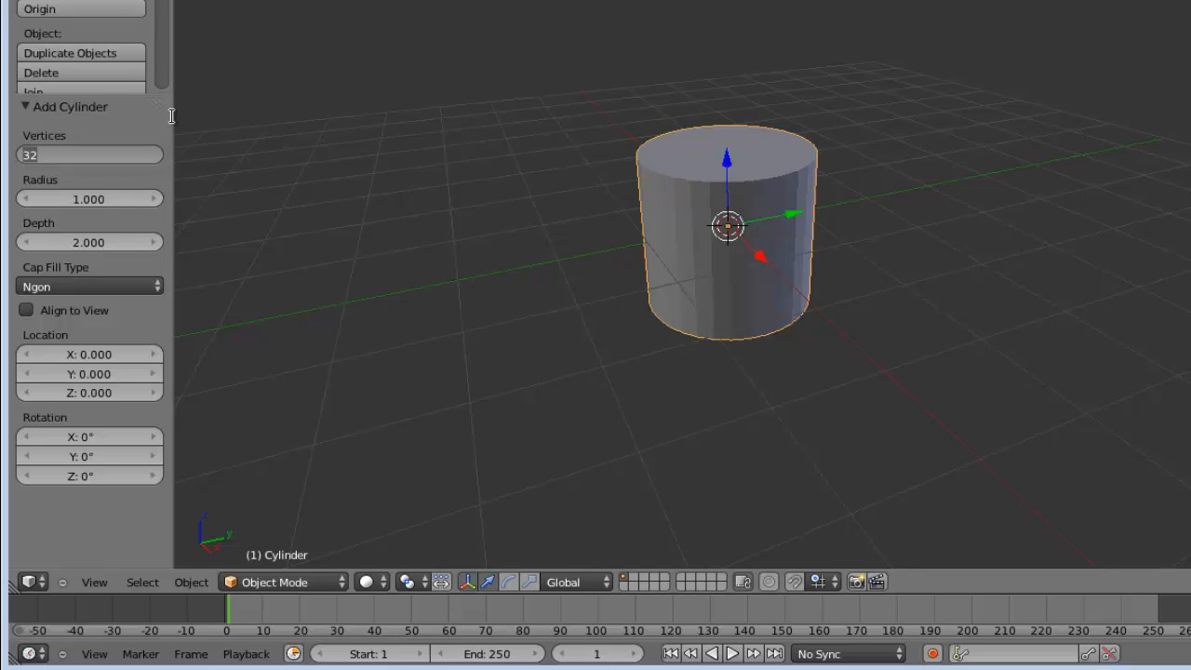
{"action": "type", "text": "8"}
{"action": "key", "text": "Return"}
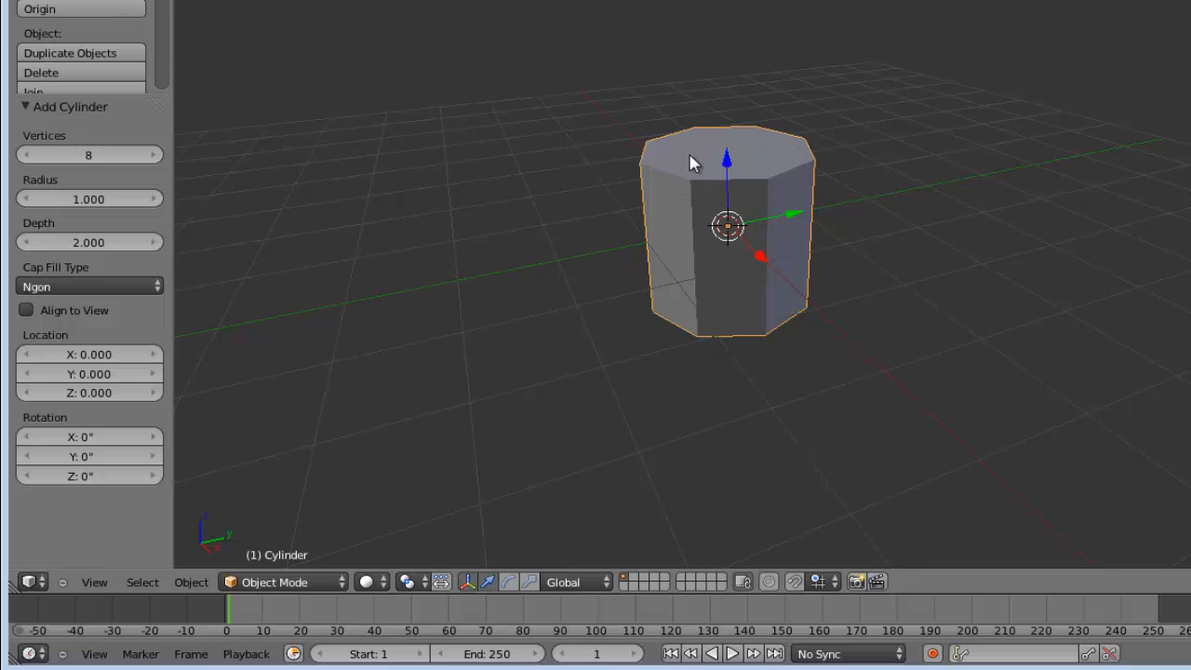
Reduce the cylinder's radius to about 0.311 and increase its depth to about 2.138.
{"action": "left_click", "coordinate": [85, 201]}
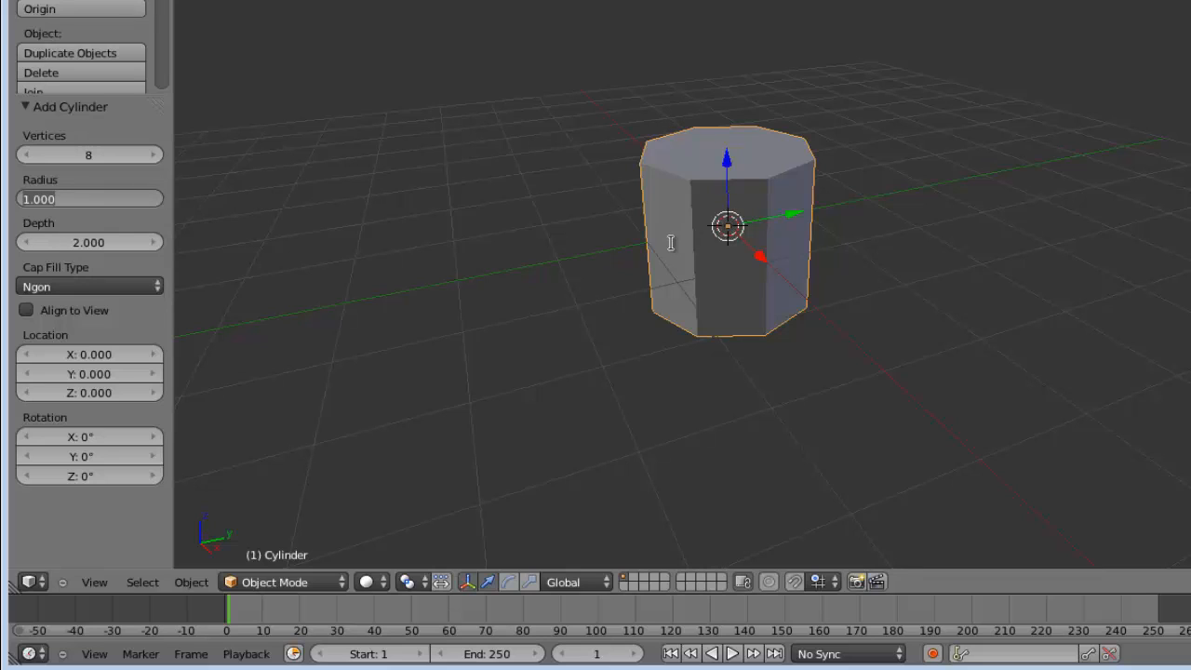
{"action": "left_click", "coordinate": [72, 185]}
{"action": "left_click_drag", "start_coordinate": [83, 205], "coordinate": [20, 205]}
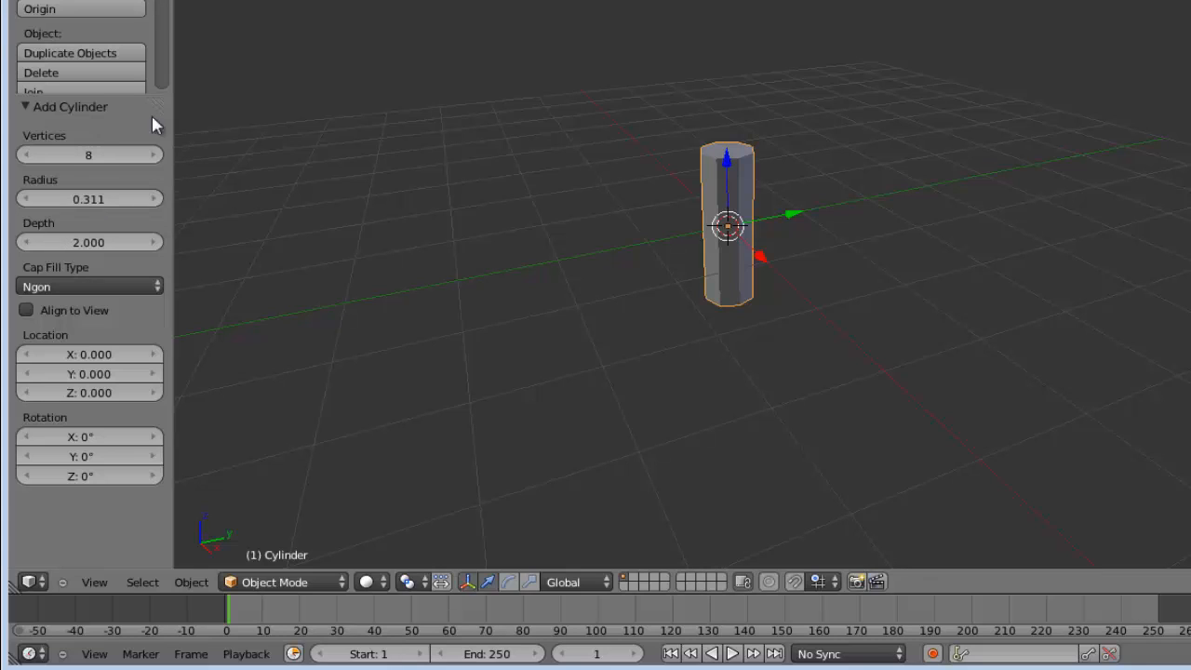
{"action": "mouse_move", "coordinate": [82, 242]}
{"action": "left_mouse_down"}
{"action": "mouse_move", "coordinate": [172, 233]}
{"action": "mouse_move", "coordinate": [88, 244]}
{"action": "left_mouse_up"}
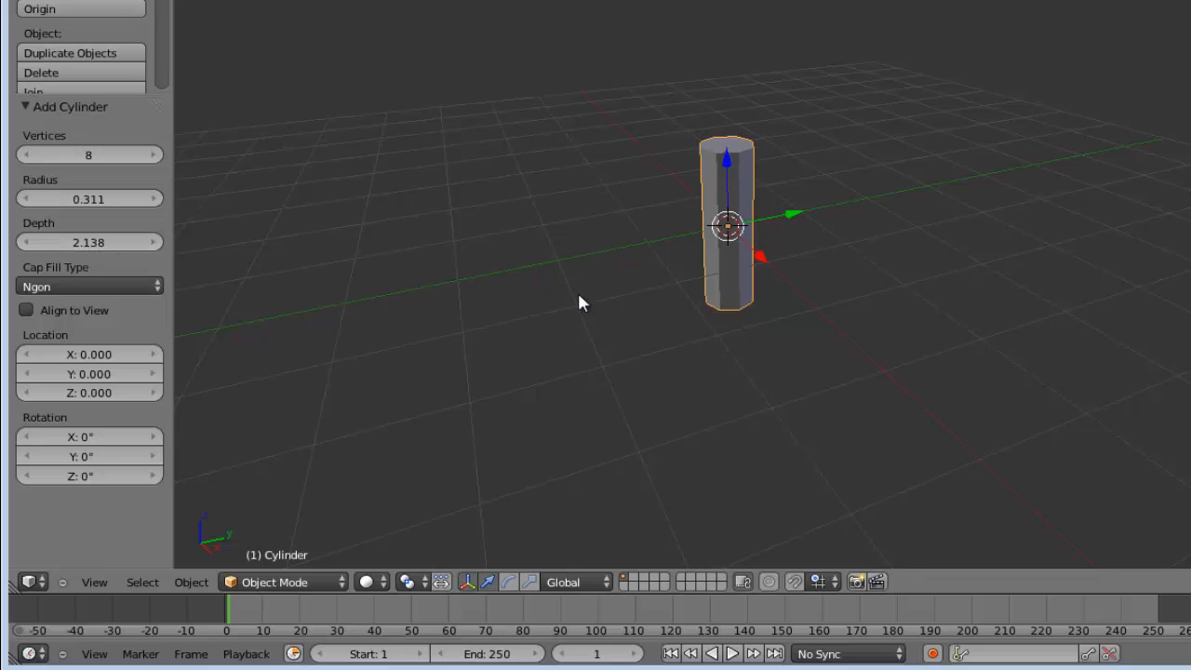
Increase the cylinder's radius to about 1.129.
{"action": "left_click", "coordinate": [83, 199]}
{"action": "left_click", "coordinate": [79, 235]}
{"action": "left_click_drag", "start_coordinate": [110, 196], "coordinate": [151, 192]}
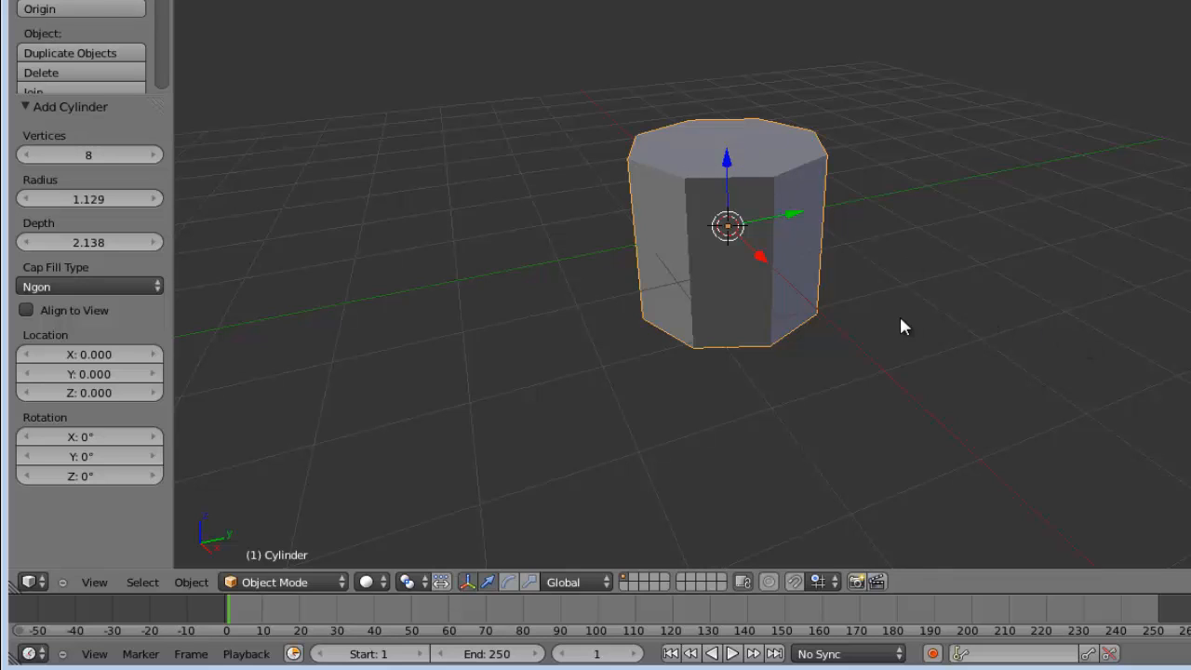
Inspect the cylinder's ends, switch its Cap Fill Type to Nothing to open them, and restore it to Ngon.
{"action": "middle_click_drag", "start_coordinate": [900, 326], "coordinate": [759, 280]}
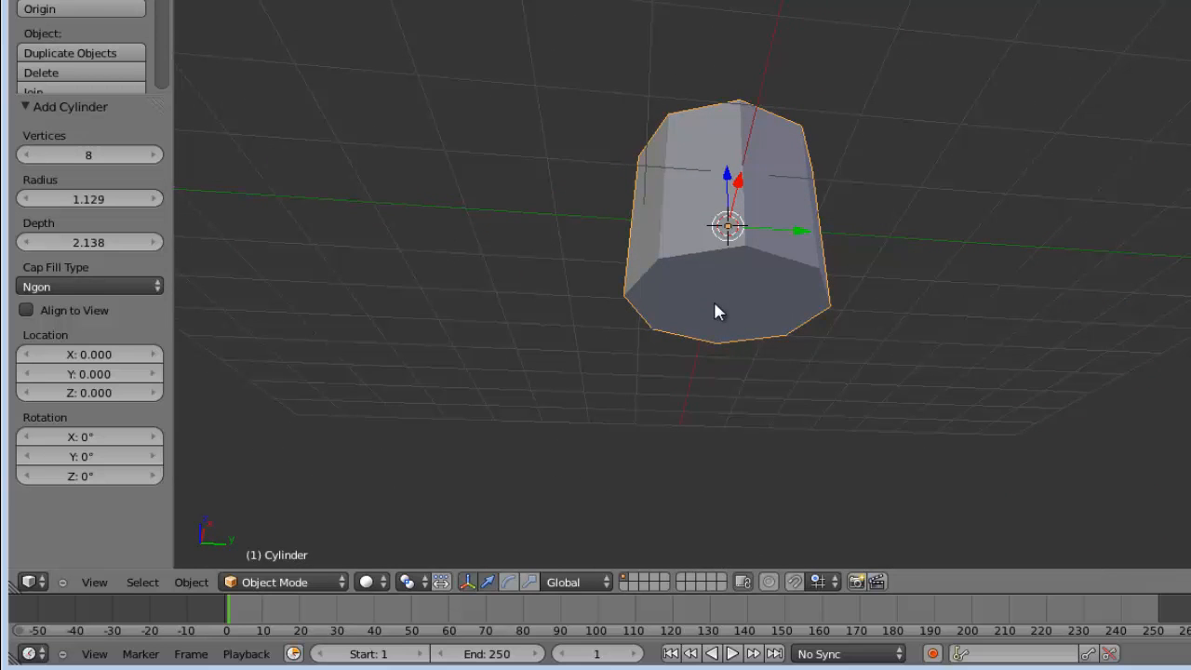
{"action": "middle_click_drag", "start_coordinate": [930, 175], "coordinate": [928, 355]}
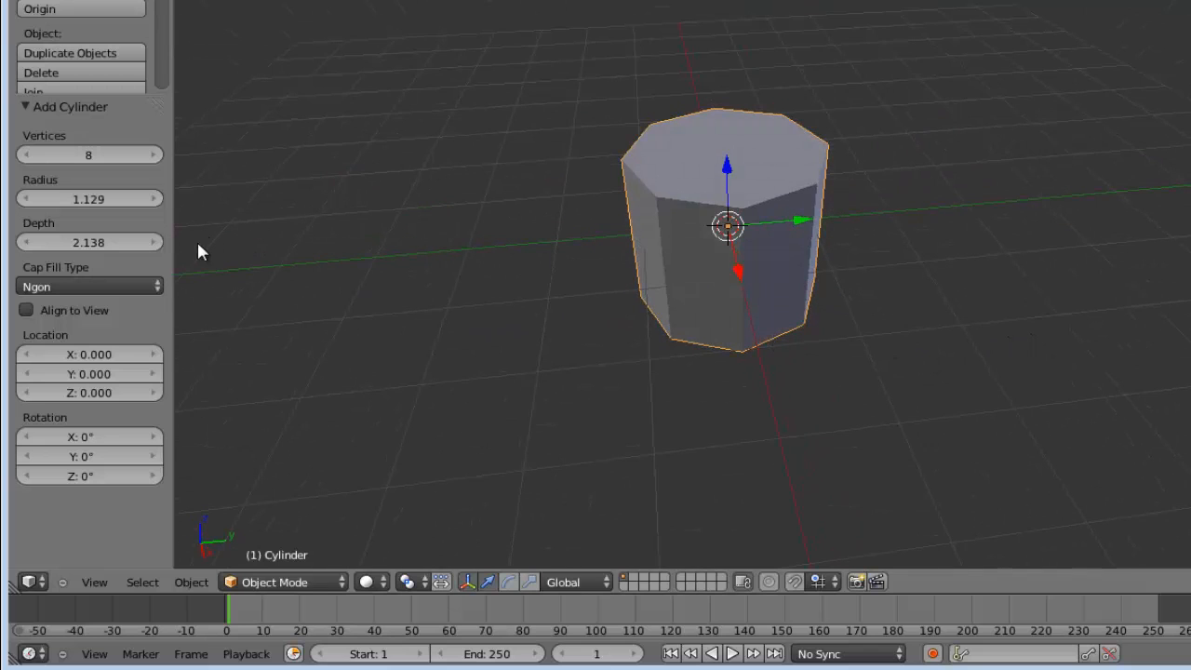
{"action": "left_click", "coordinate": [136, 288]}
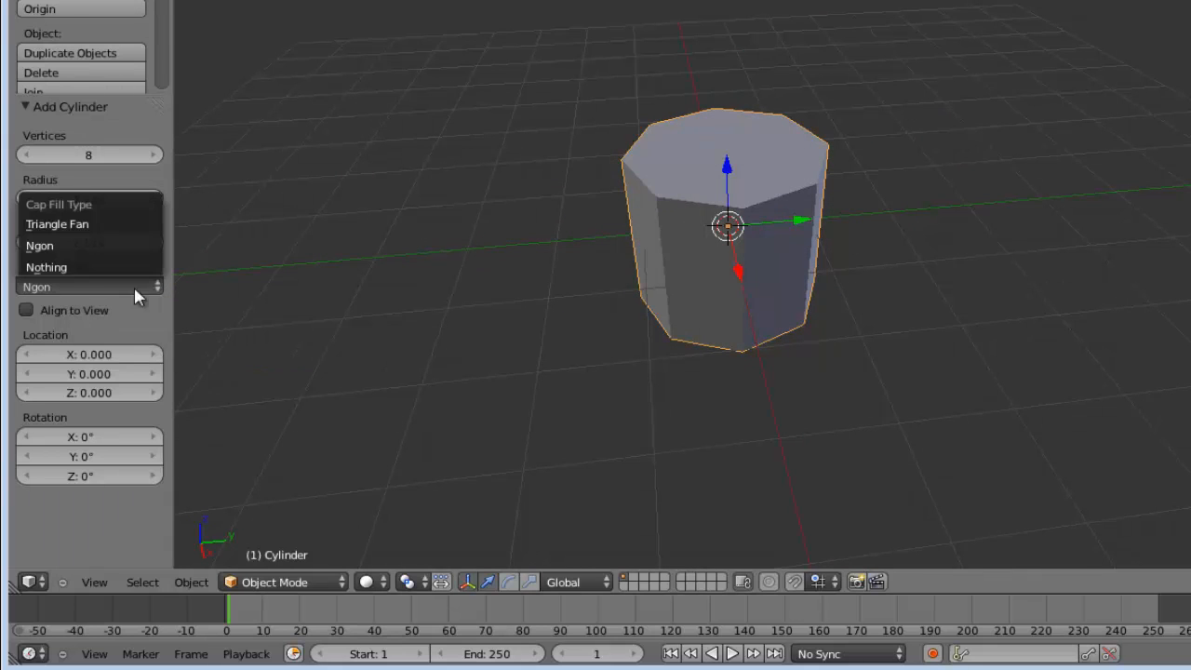
{"action": "left_click", "coordinate": [65, 267]}
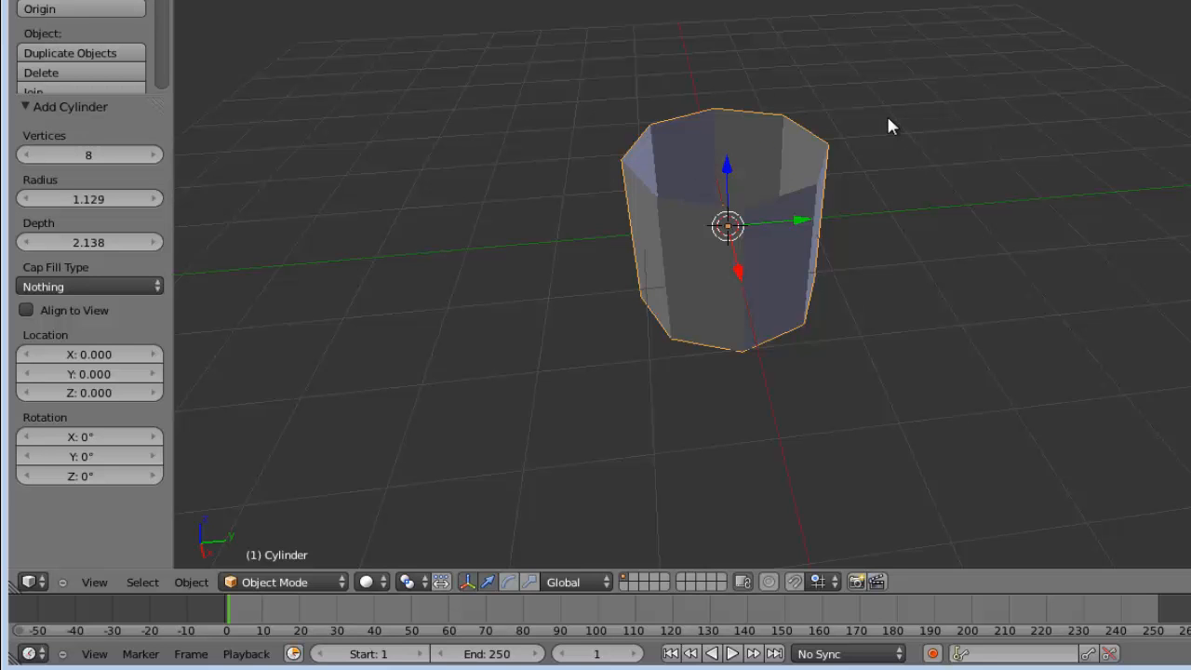
{"action": "middle_click_drag", "start_coordinate": [887, 116], "coordinate": [647, 162]}
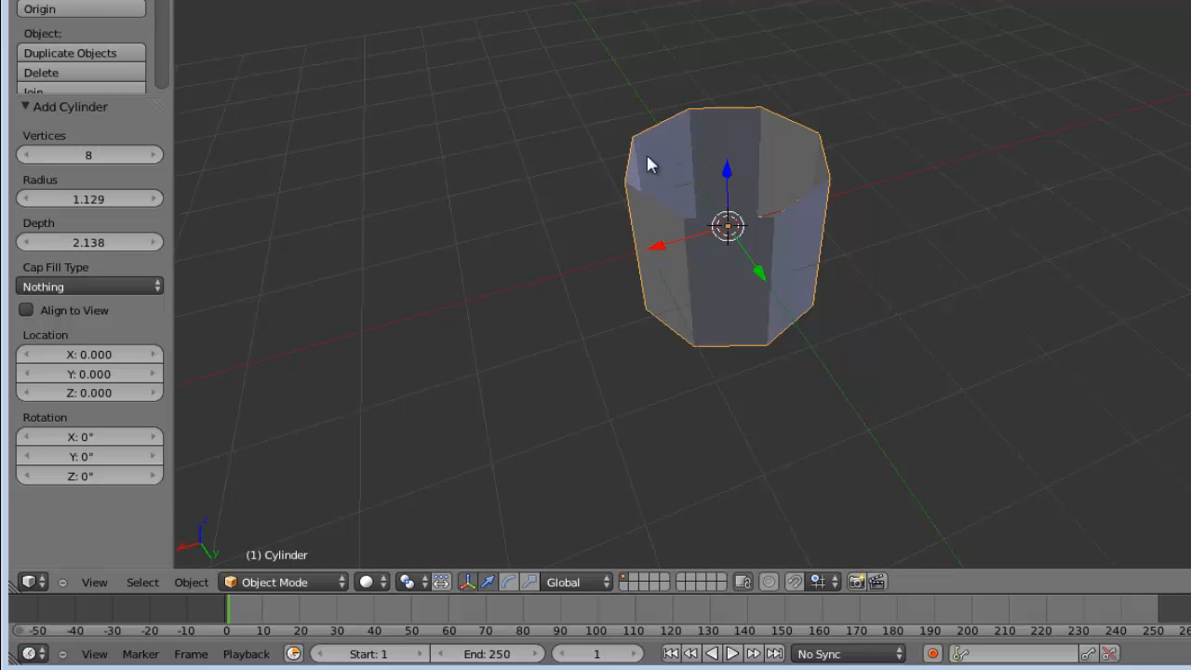
{"action": "left_click", "coordinate": [158, 286]}
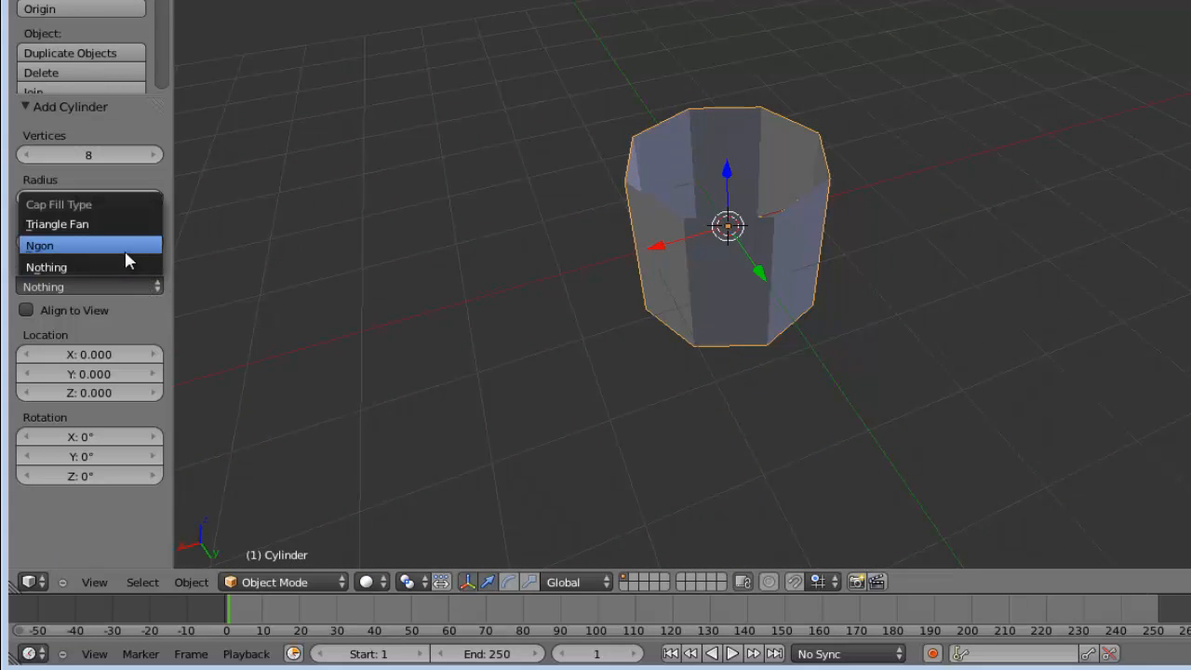
{"action": "left_click", "coordinate": [124, 248]}
{"action": "middle_click_drag", "start_coordinate": [927, 278], "coordinate": [887, 279]}
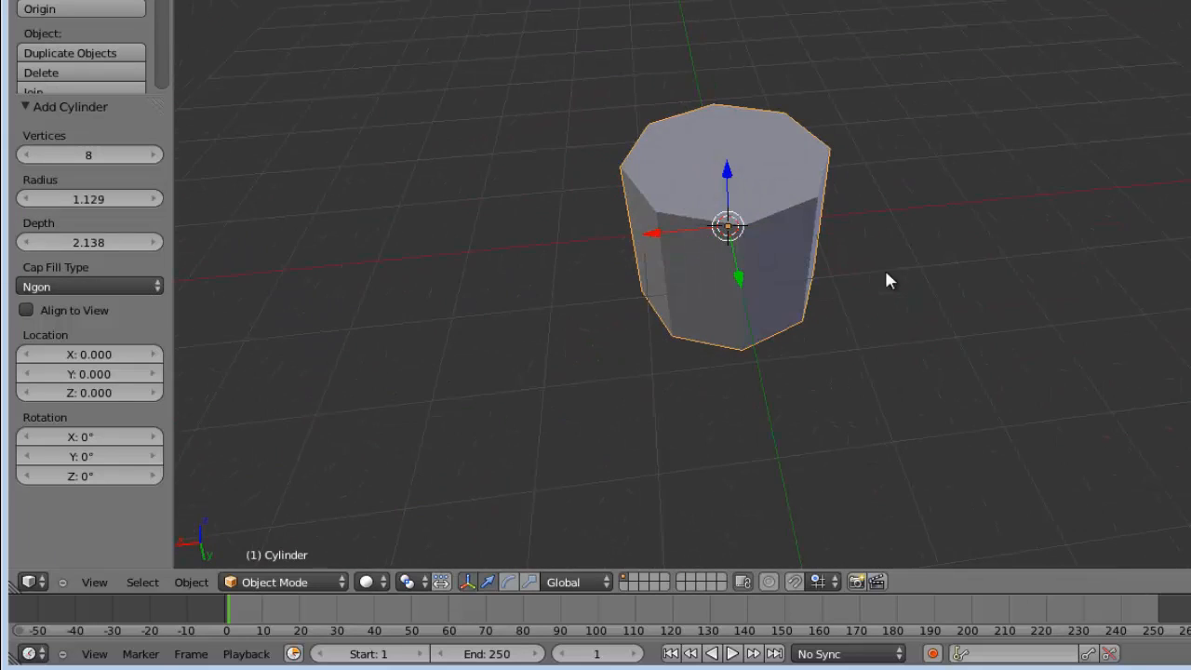
Try the Triangle Fan cap fill type on the cylinder and switch it back to Ngon.
{"action": "left_click", "coordinate": [156, 287]}
{"action": "left_click", "coordinate": [124, 226]}
{"action": "middle_click_drag", "start_coordinate": [859, 299], "coordinate": [871, 322]}
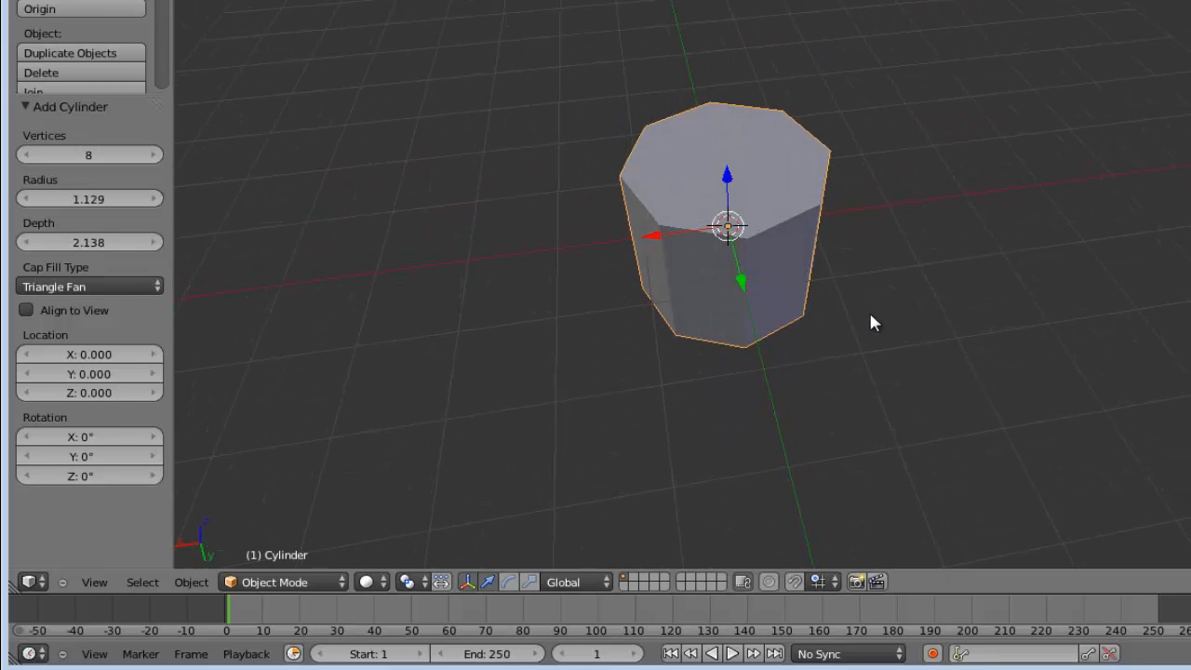
{"action": "left_click", "coordinate": [158, 287]}
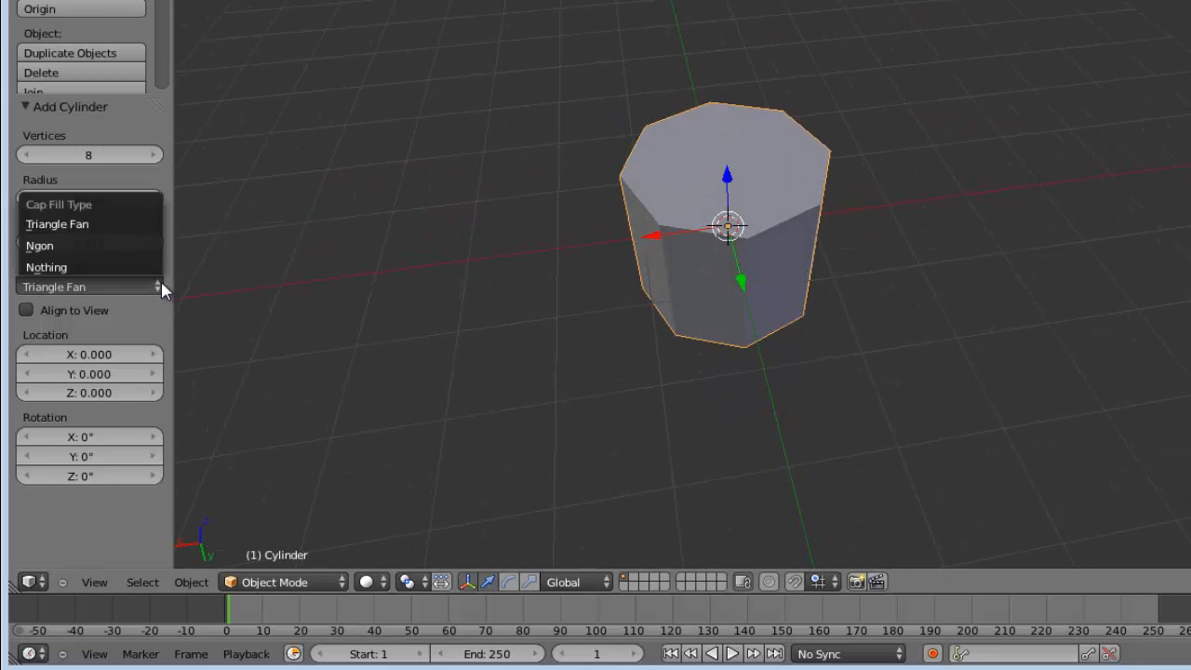
{"action": "left_click", "coordinate": [127, 246]}
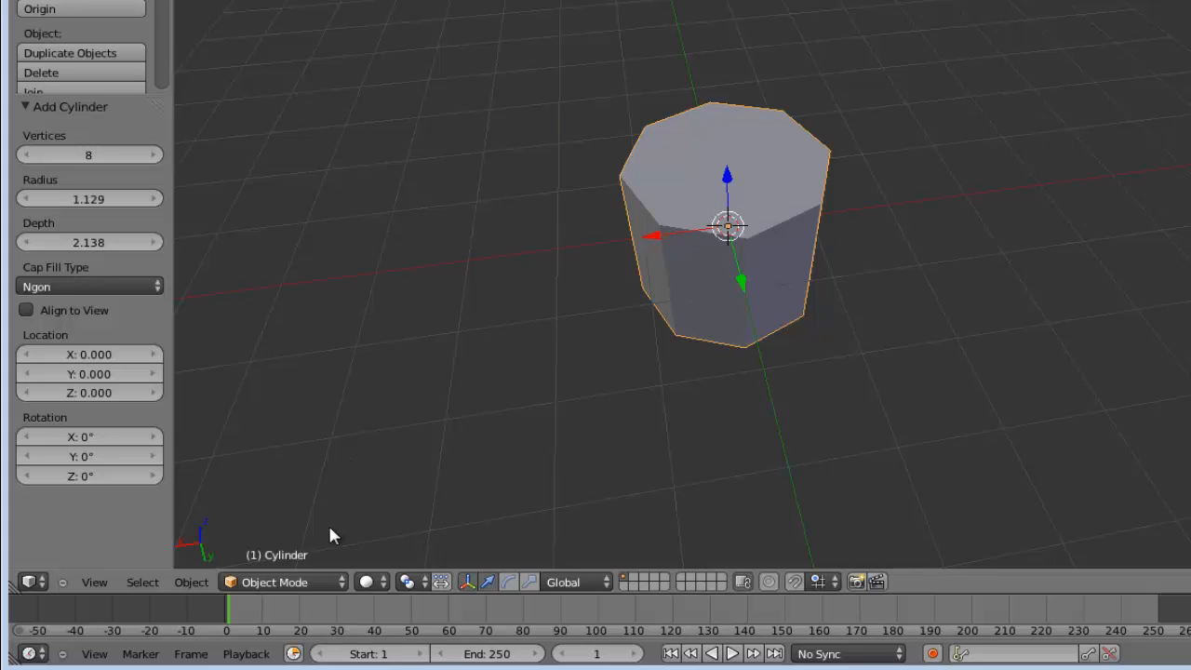
Enter Edit Mode with nothing selected and examine the cylinder's Ngon faces on its top and bottom.
{"action": "left_click", "coordinate": [343, 585]}
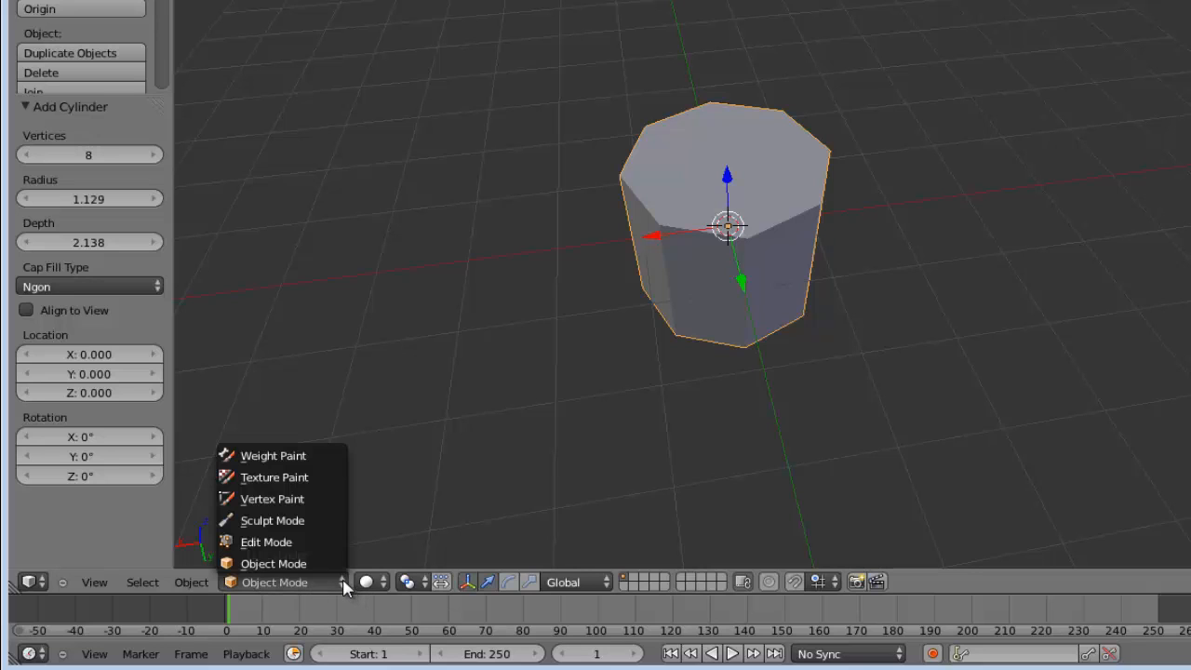
{"action": "left_click", "coordinate": [298, 548]}
{"action": "scroll", "coordinate": [718, 410], "scroll_direction": "up", "scroll_amount": 1}
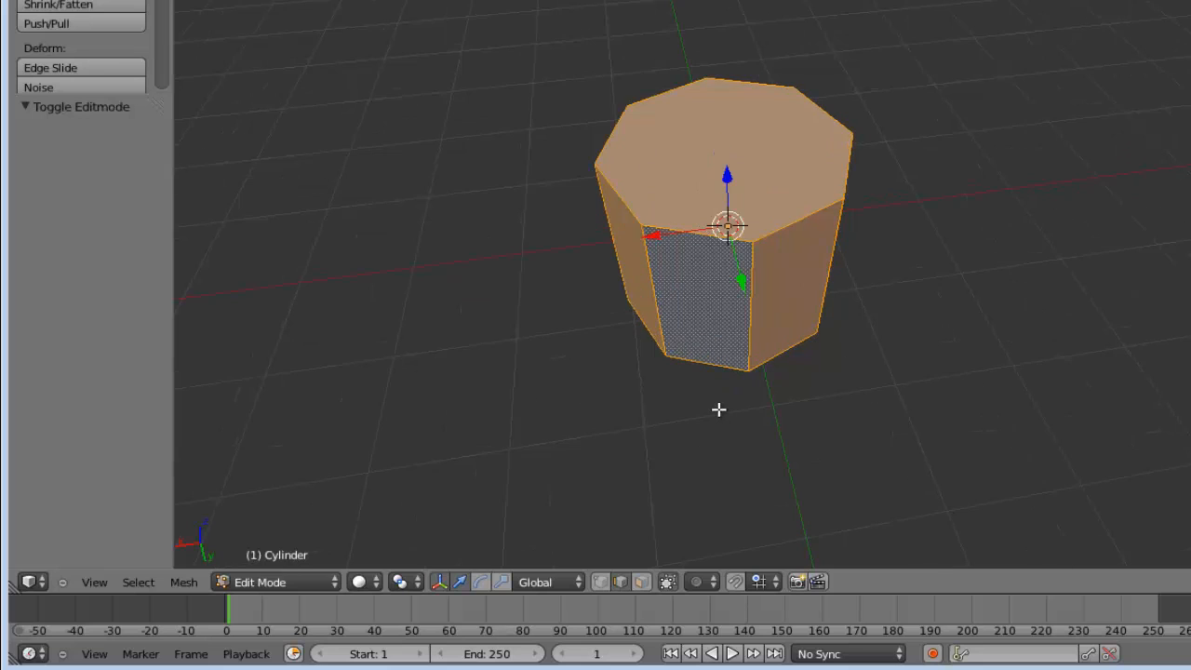
{"action": "key", "text": "a"}
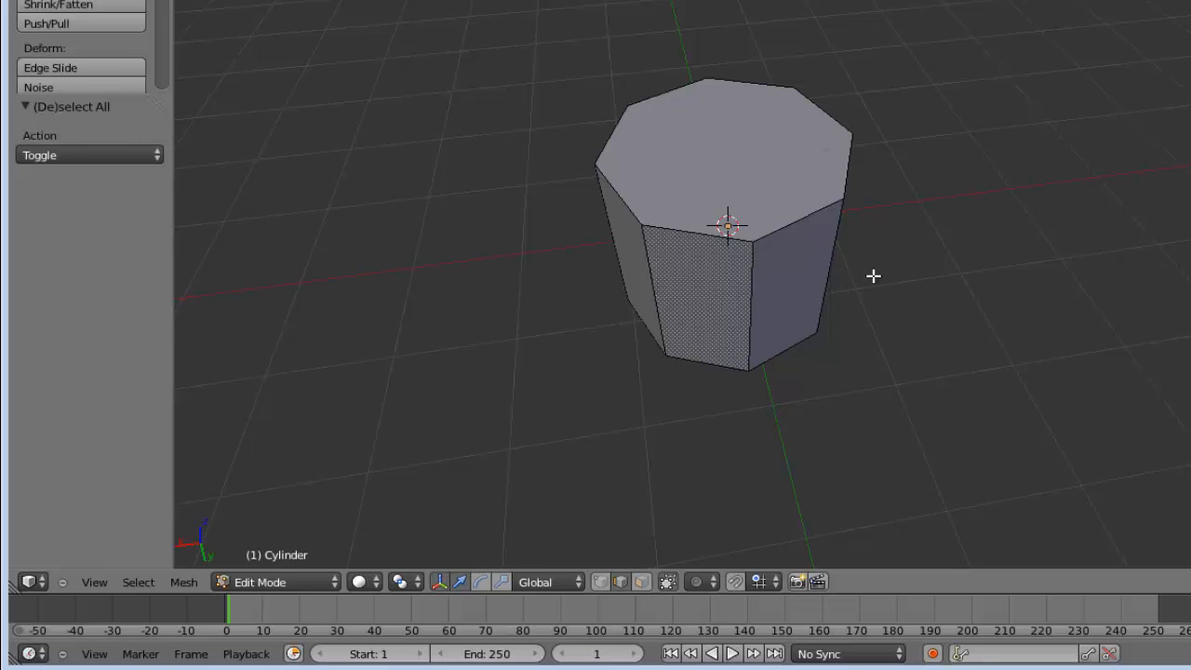
{"action": "middle_click_drag", "start_coordinate": [873, 276], "coordinate": [757, 261]}
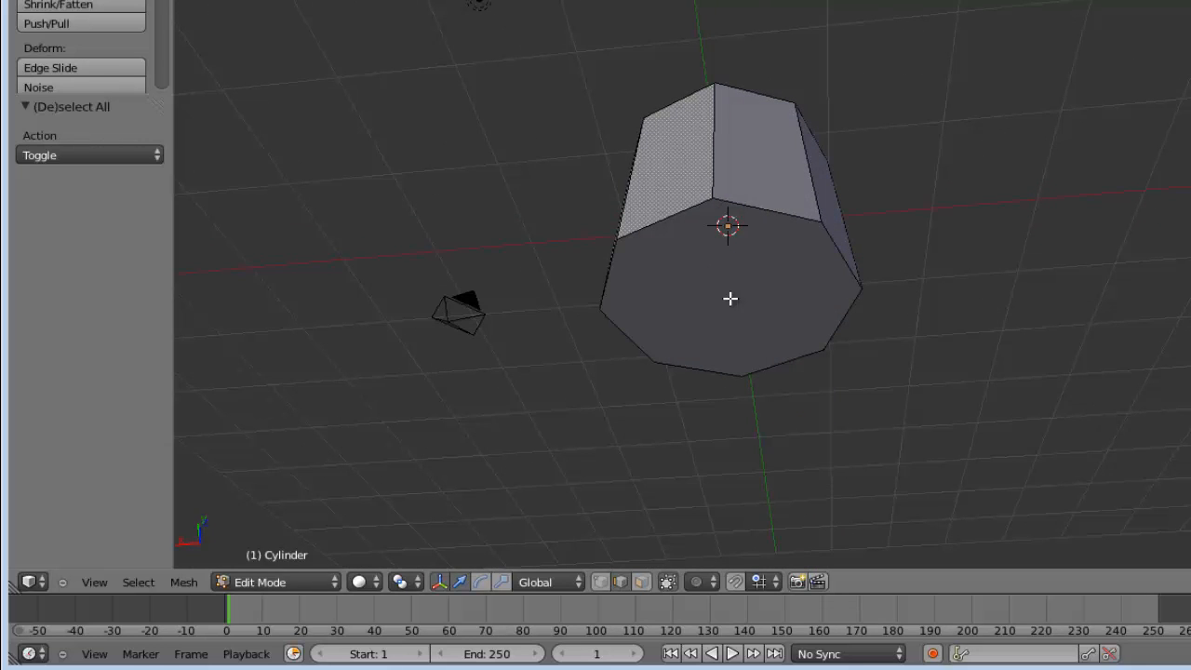
{"action": "middle_click_drag", "start_coordinate": [997, 75], "coordinate": [970, 301]}
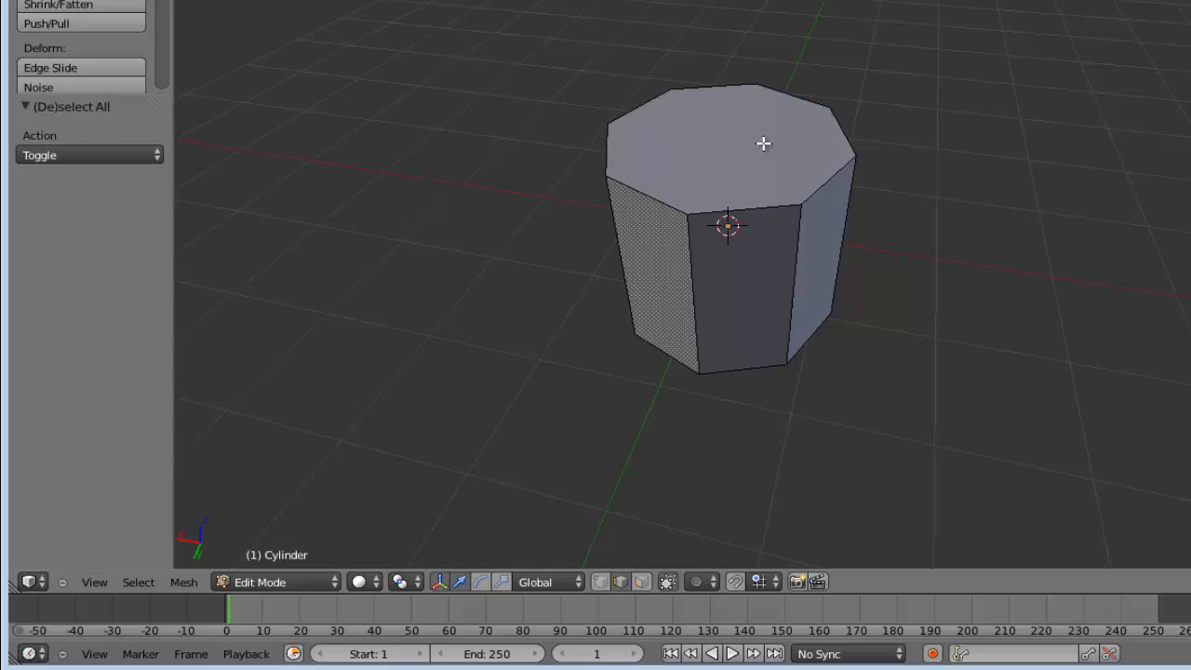
Return to Object Mode and delete the eight-sided cylinder.
{"action": "left_click", "coordinate": [333, 582]}
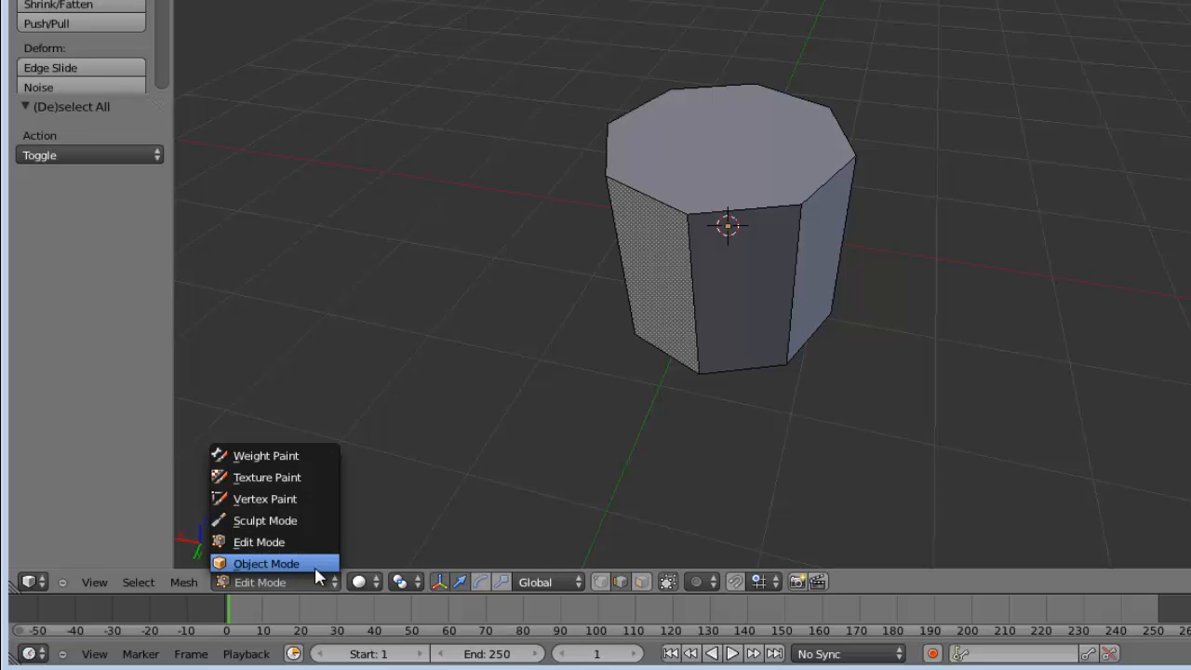
{"action": "left_click", "coordinate": [315, 567]}
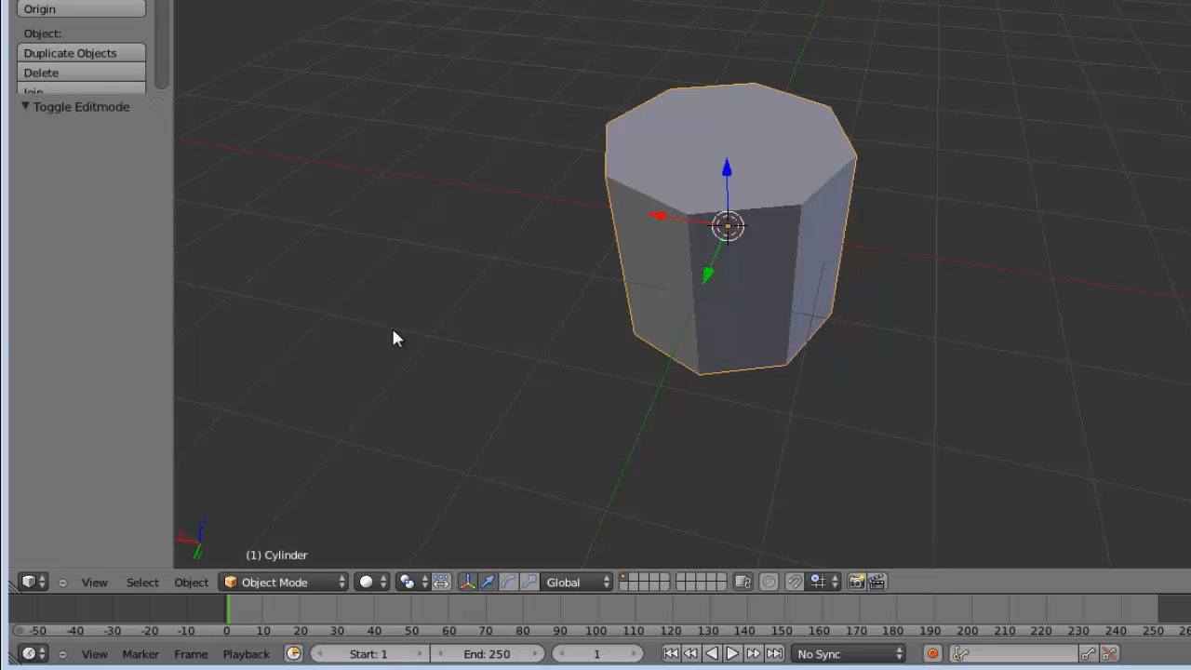
{"action": "key", "text": "x"}
{"action": "left_click", "coordinate": [357, 331]}
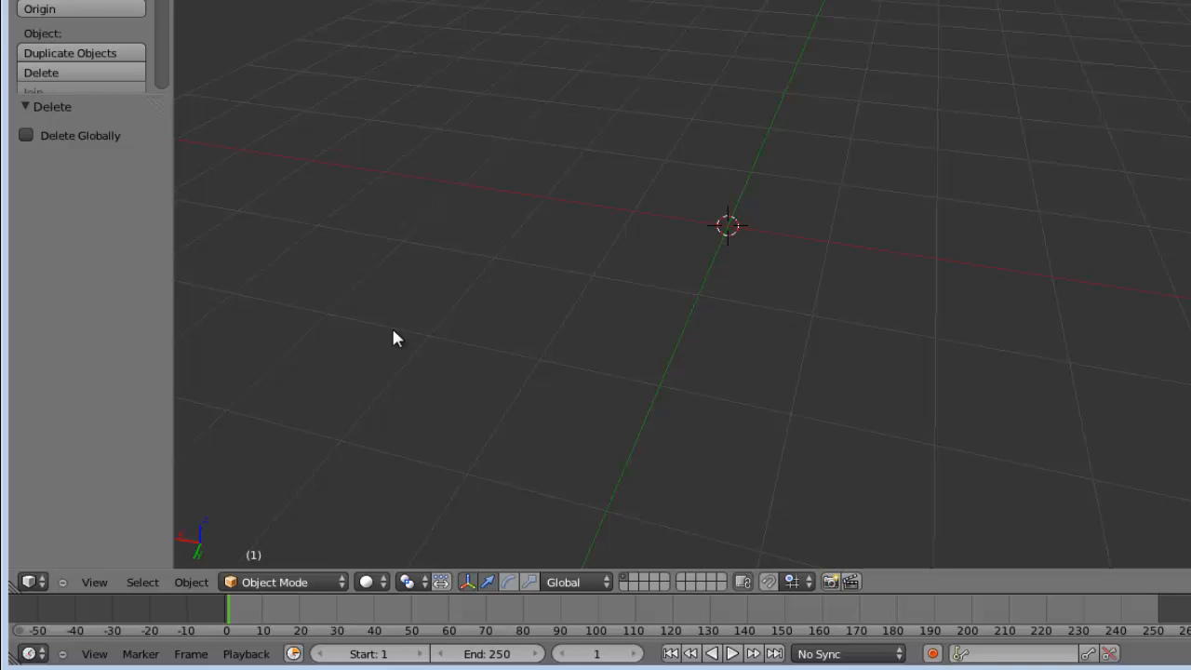
Add a new mesh cylinder and set its Cap Fill Type to Triangle Fan.
{"action": "key", "text": "shift+a"}
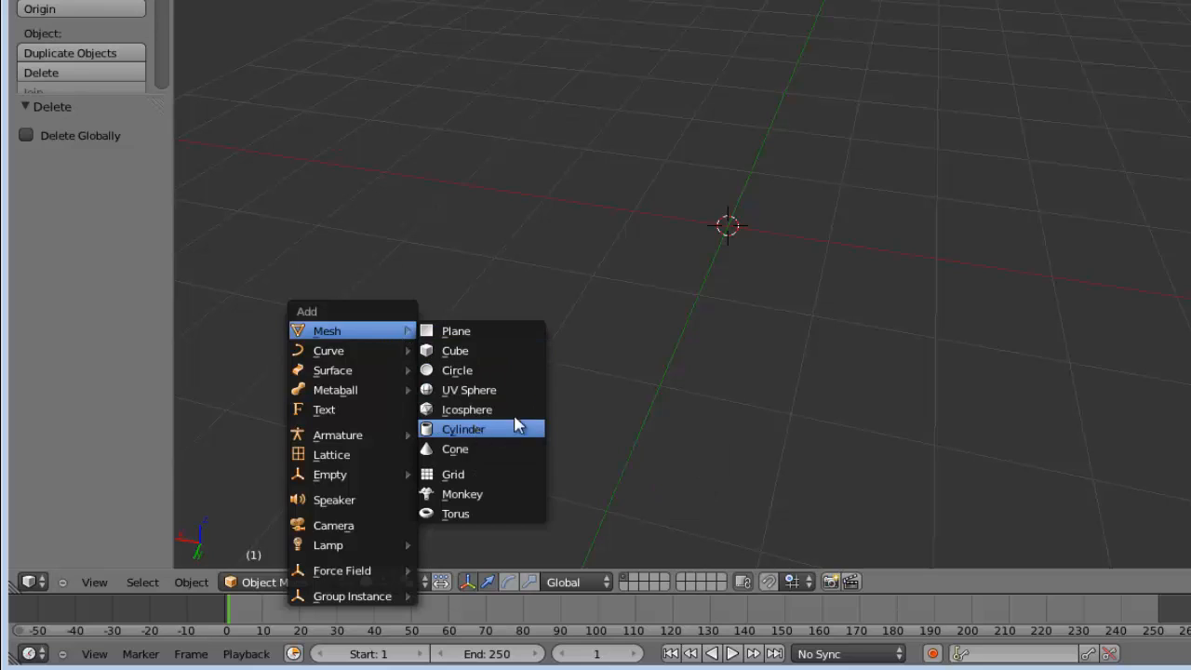
{"action": "left_click", "coordinate": [477, 432]}
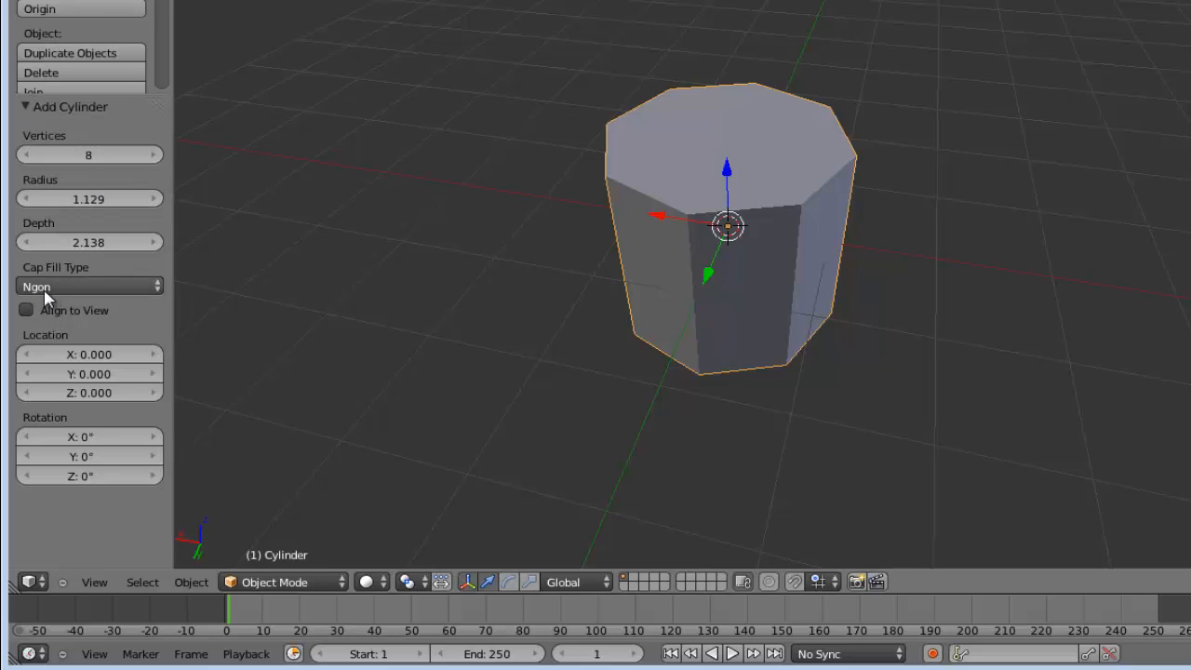
{"action": "left_click", "coordinate": [157, 286]}
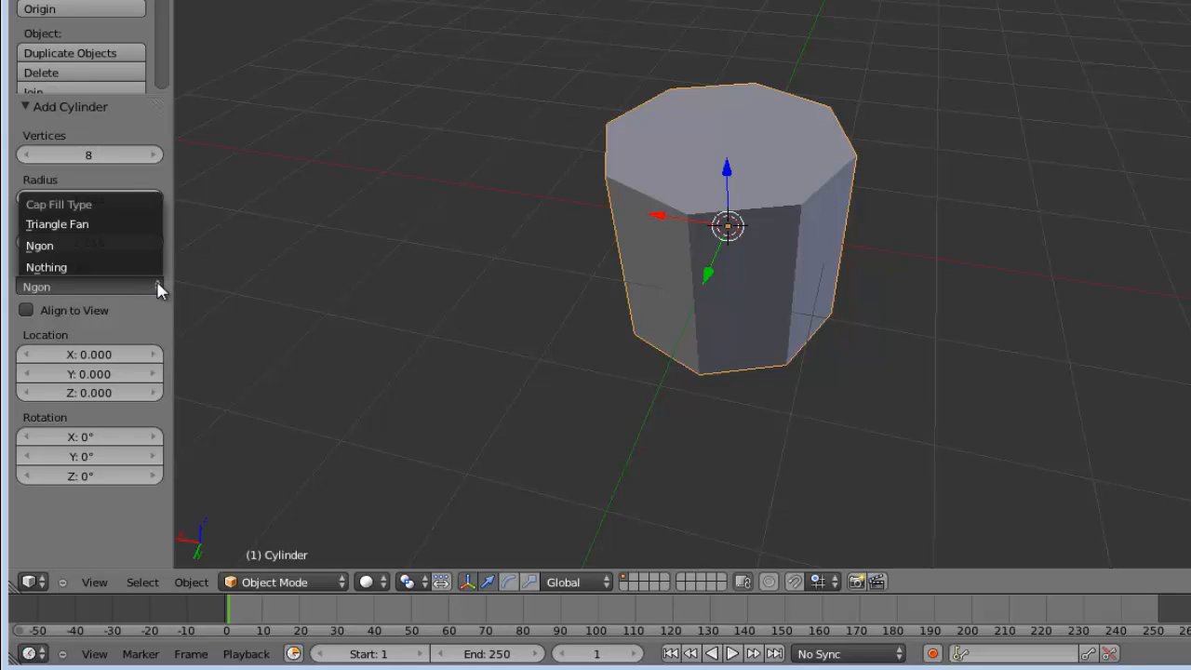
{"action": "left_click", "coordinate": [128, 226]}
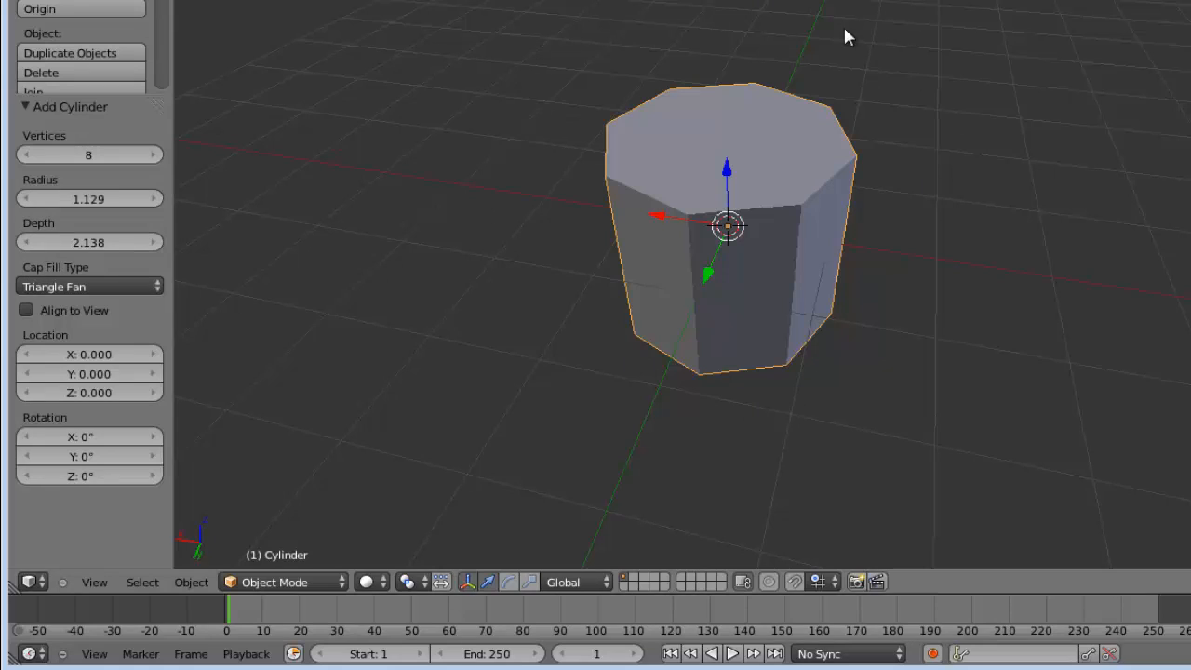
Enter Edit Mode, deselect everything and examine the triangle fan faces on the cylinder's top cap.
{"action": "left_click", "coordinate": [343, 583]}
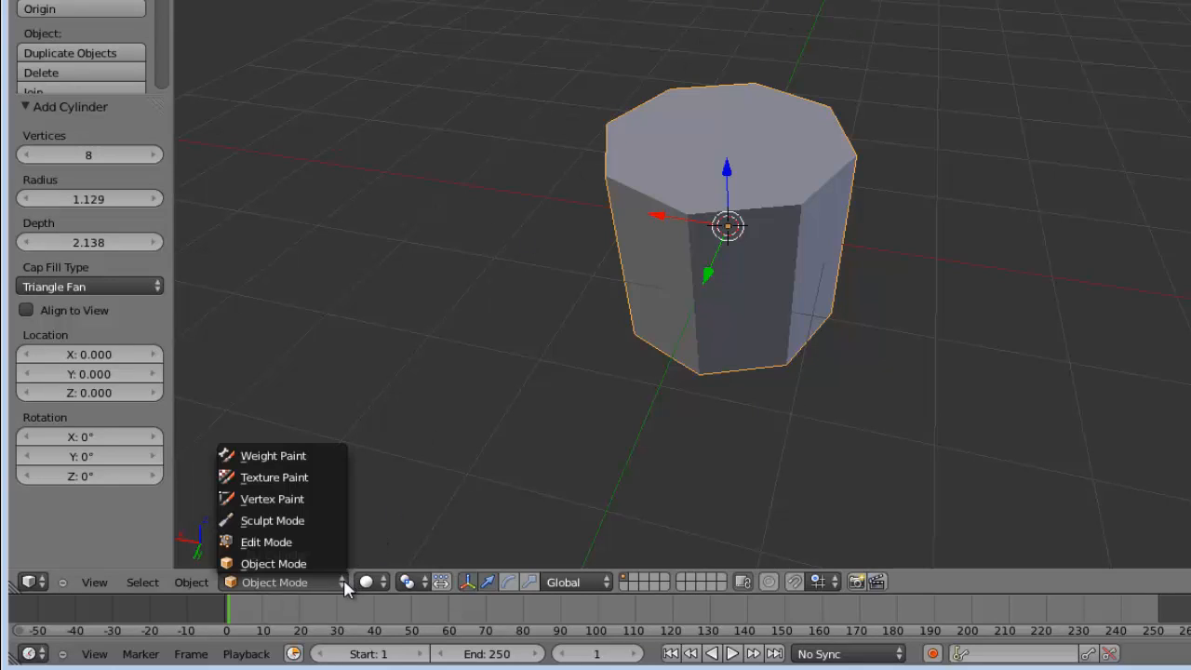
{"action": "left_click", "coordinate": [325, 544]}
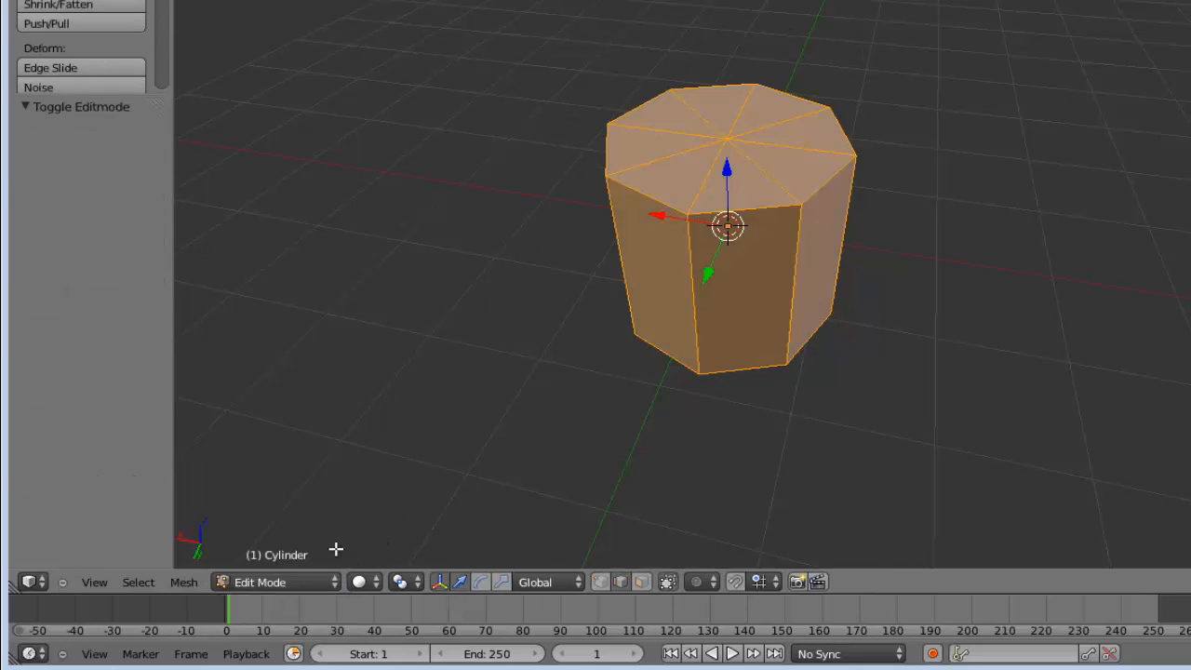
{"action": "key", "text": "a"}
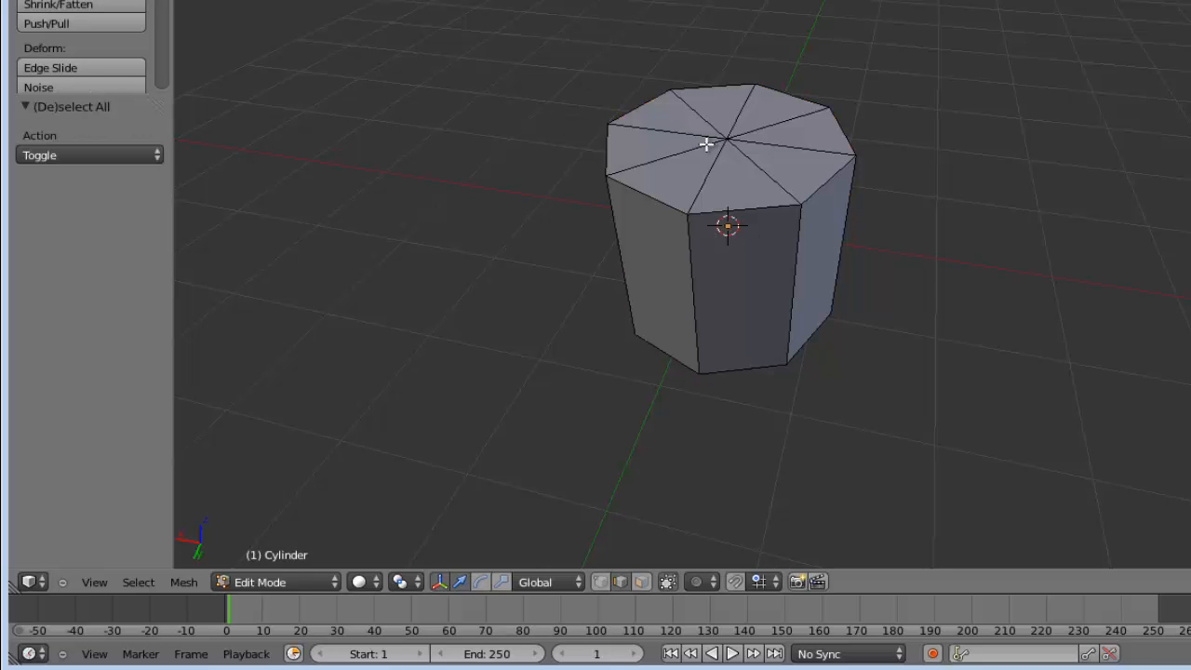
{"action": "middle_click_drag", "start_coordinate": [986, 301], "coordinate": [841, 244]}
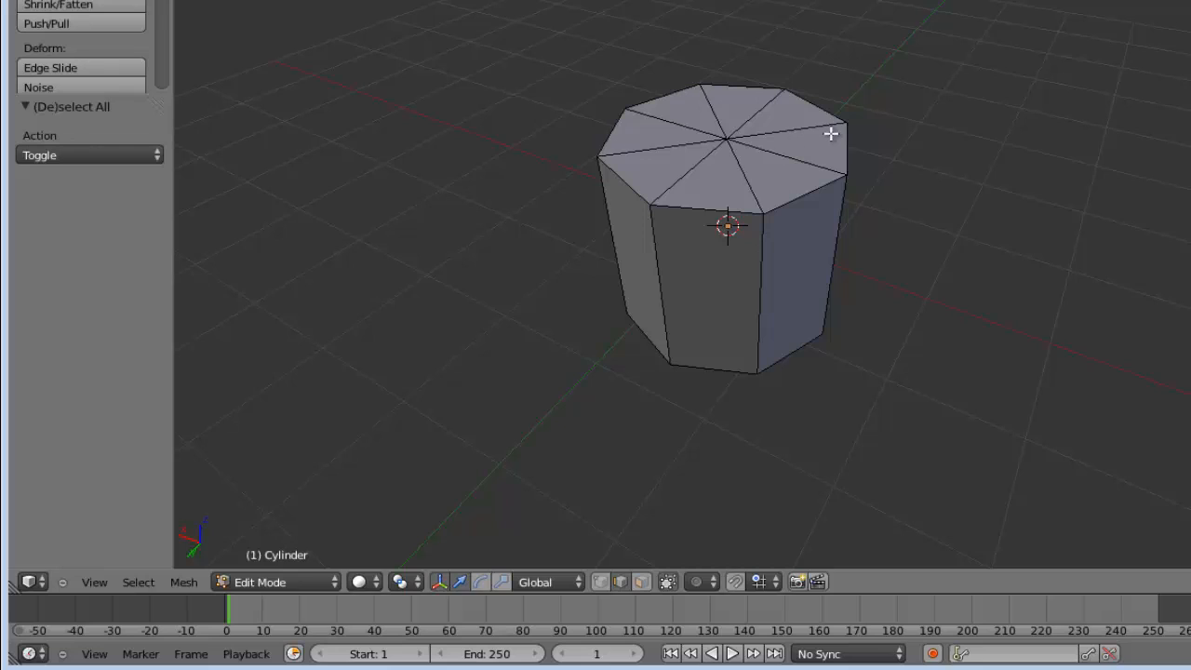
In vertex select mode, pull the top cap's centre vertex up along Z into a peak, and lower it by about 1.151 to flatten the cap.
{"action": "right_click", "coordinate": [734, 144]}
{"action": "key", "text": "ctrl+Tab"}
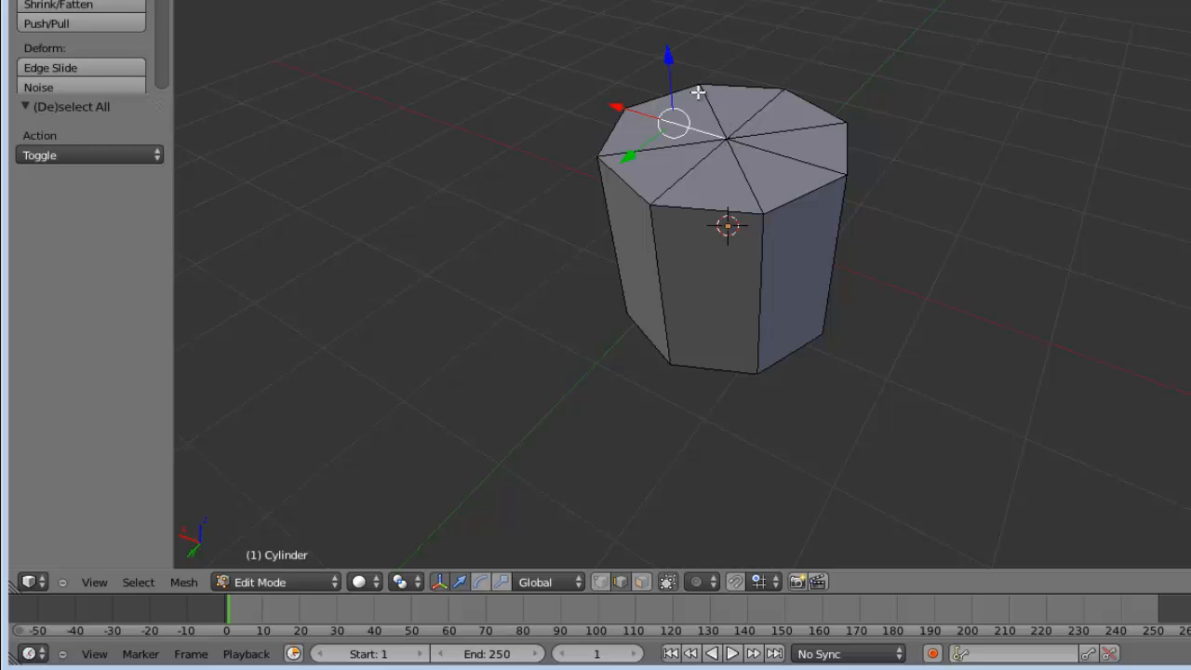
{"action": "left_click", "coordinate": [697, 93]}
{"action": "right_click", "coordinate": [733, 145]}
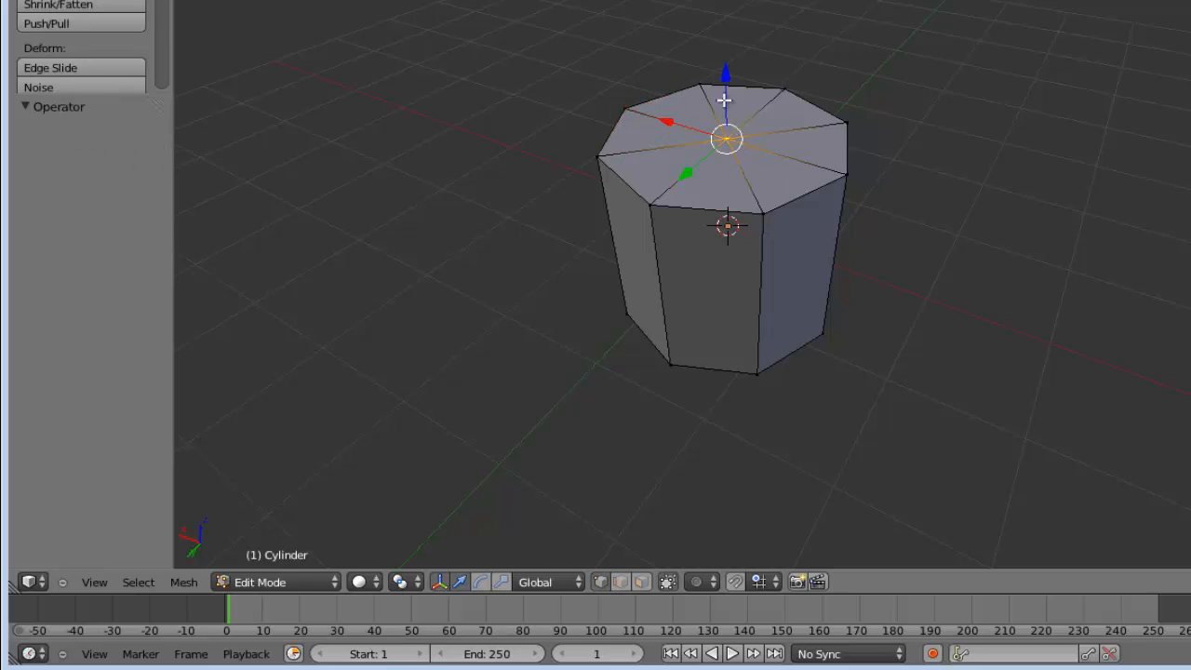
{"action": "left_click_drag", "start_coordinate": [734, 87], "coordinate": [723, 15]}
{"action": "middle_click_drag", "start_coordinate": [1037, 279], "coordinate": [1010, 270]}
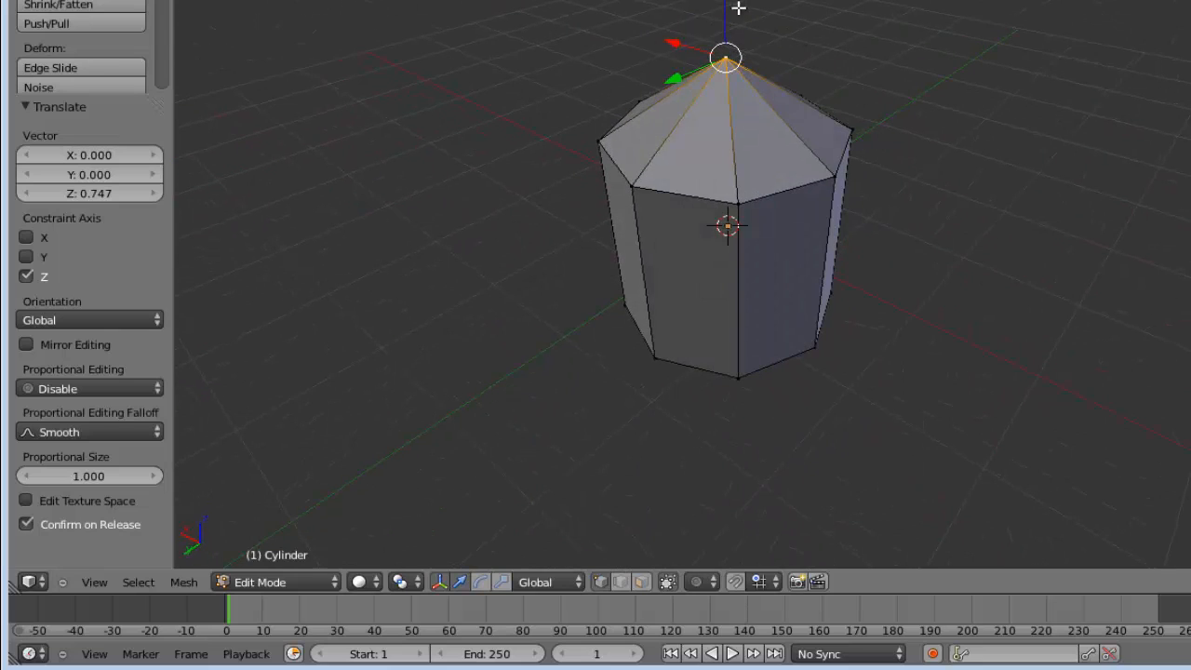
{"action": "left_click_drag", "start_coordinate": [734, 3], "coordinate": [881, 83]}
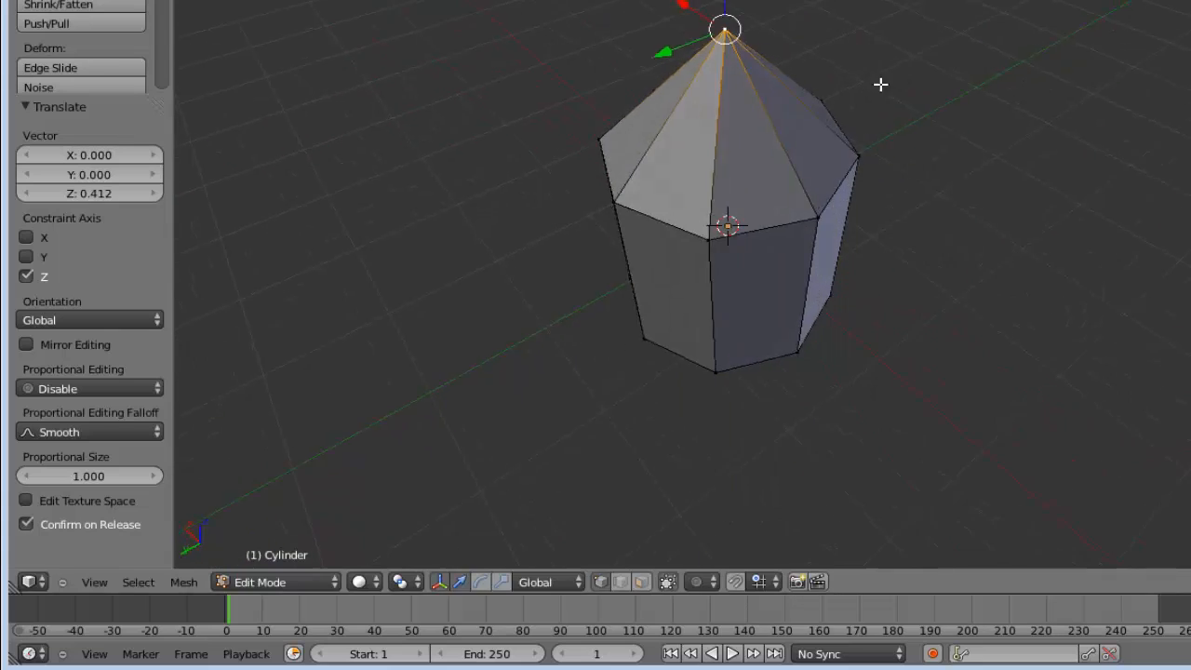
{"action": "middle_click_drag", "start_coordinate": [881, 83], "coordinate": [1035, 0]}
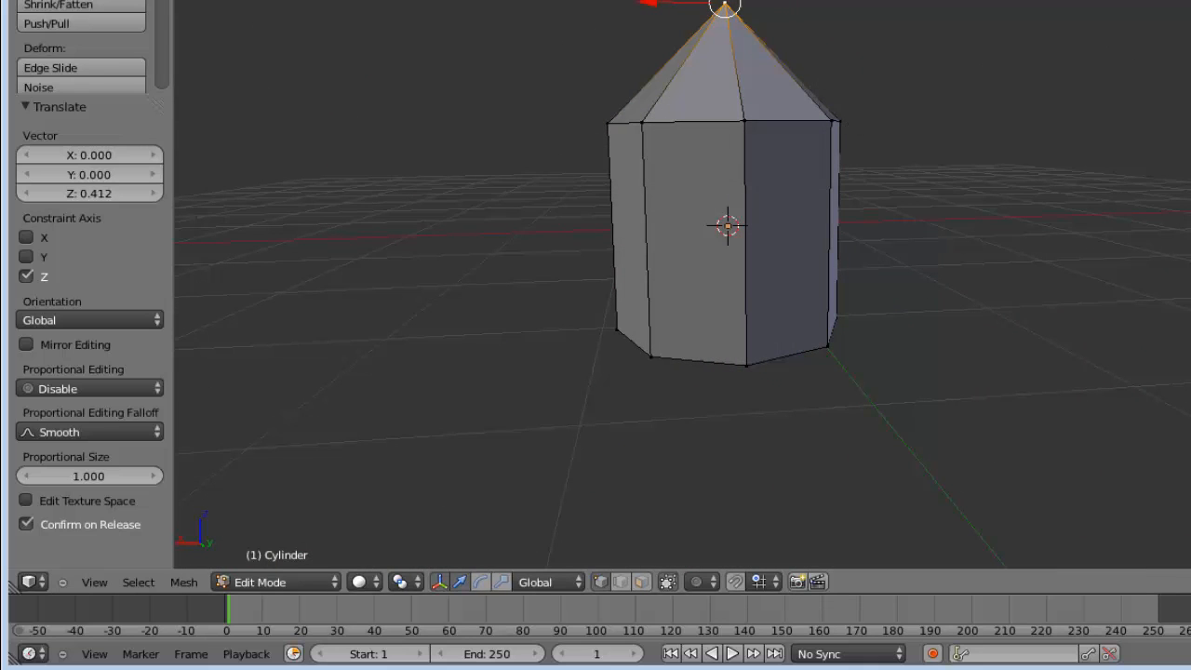
{"action": "left_click_drag", "start_coordinate": [725, 5], "coordinate": [730, 52]}
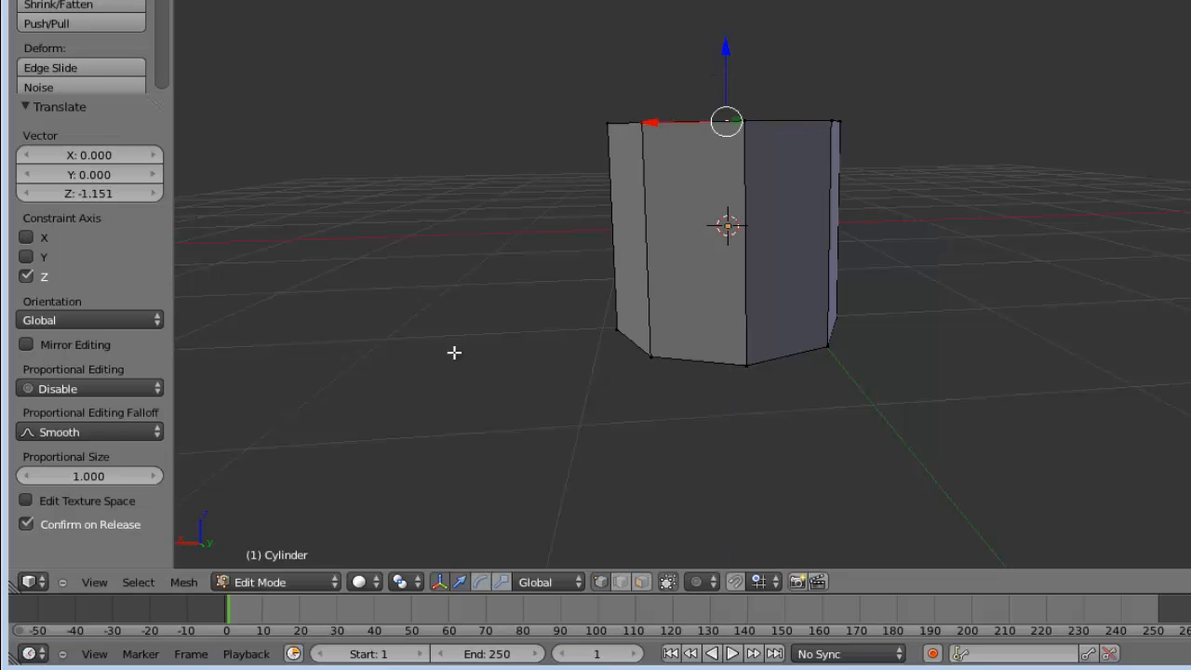
Return to Object Mode and delete the triangle fan cylinder.
{"action": "left_click", "coordinate": [338, 583]}
{"action": "left_click", "coordinate": [321, 559]}
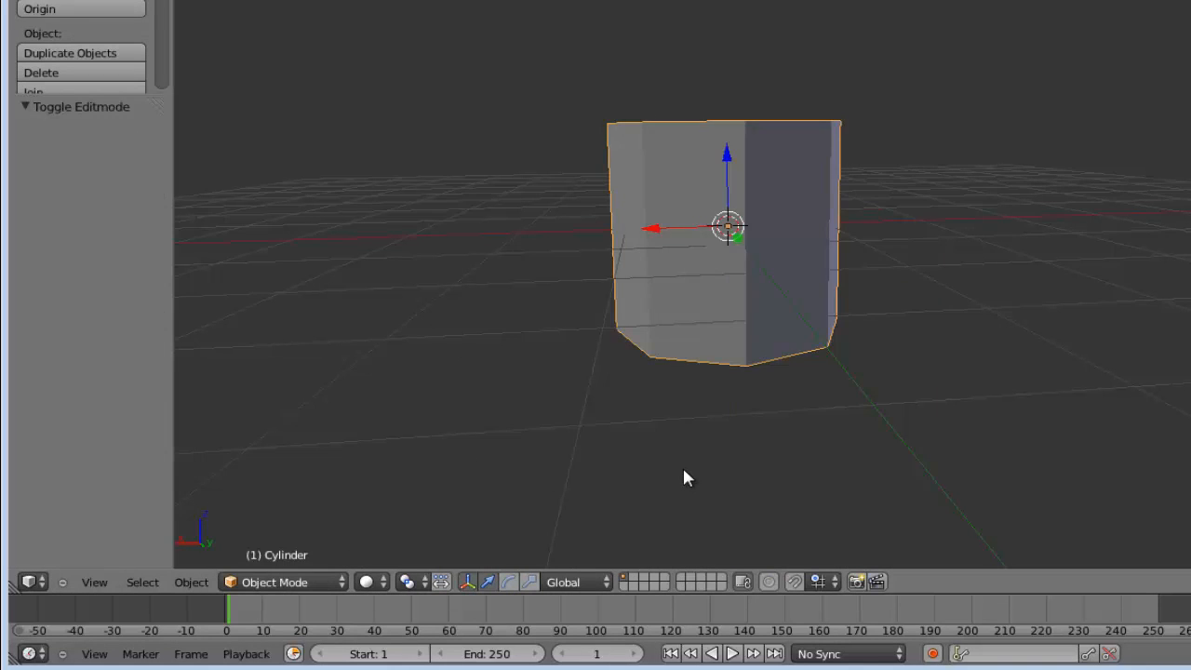
{"action": "middle_click_drag", "start_coordinate": [683, 477], "coordinate": [965, 402]}
{"action": "key", "text": "x"}
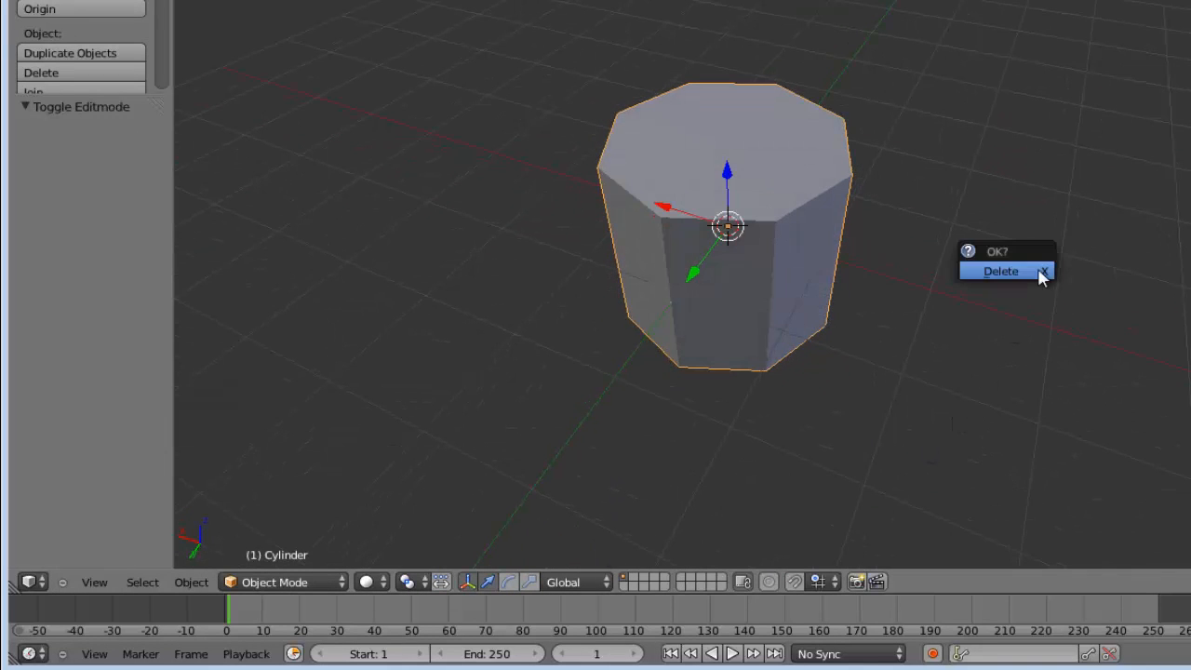
{"action": "left_click", "coordinate": [1040, 277]}
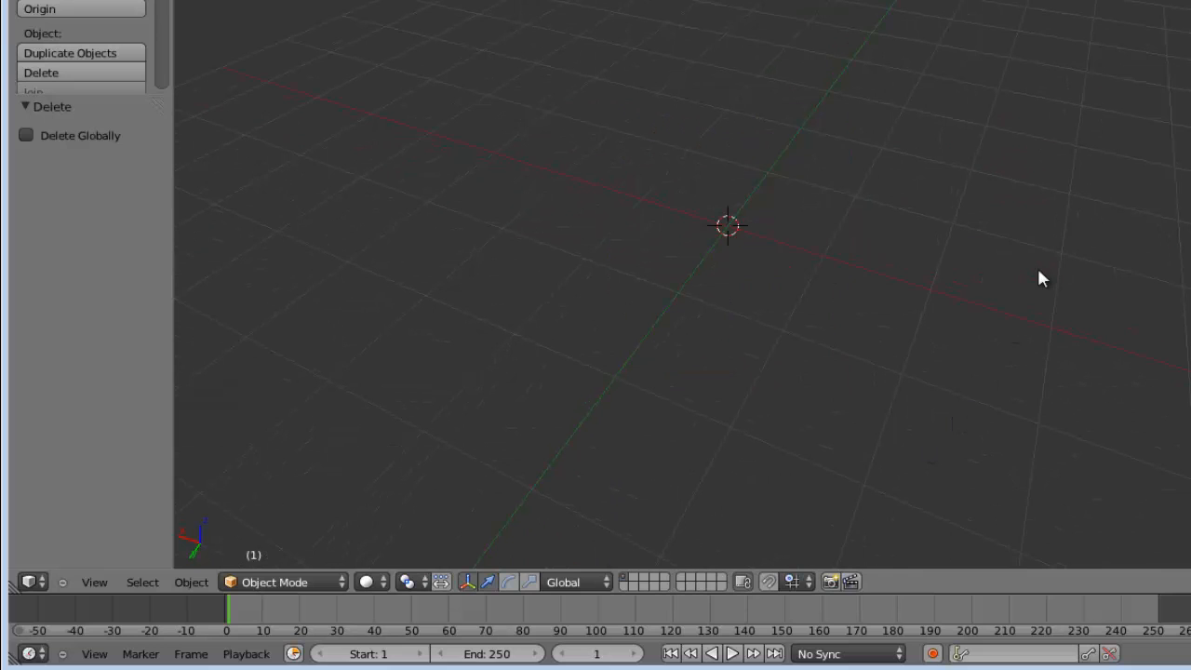
Add another mesh cylinder and set its Cap Fill Type to Ngon.
{"action": "key", "text": "shift+a"}
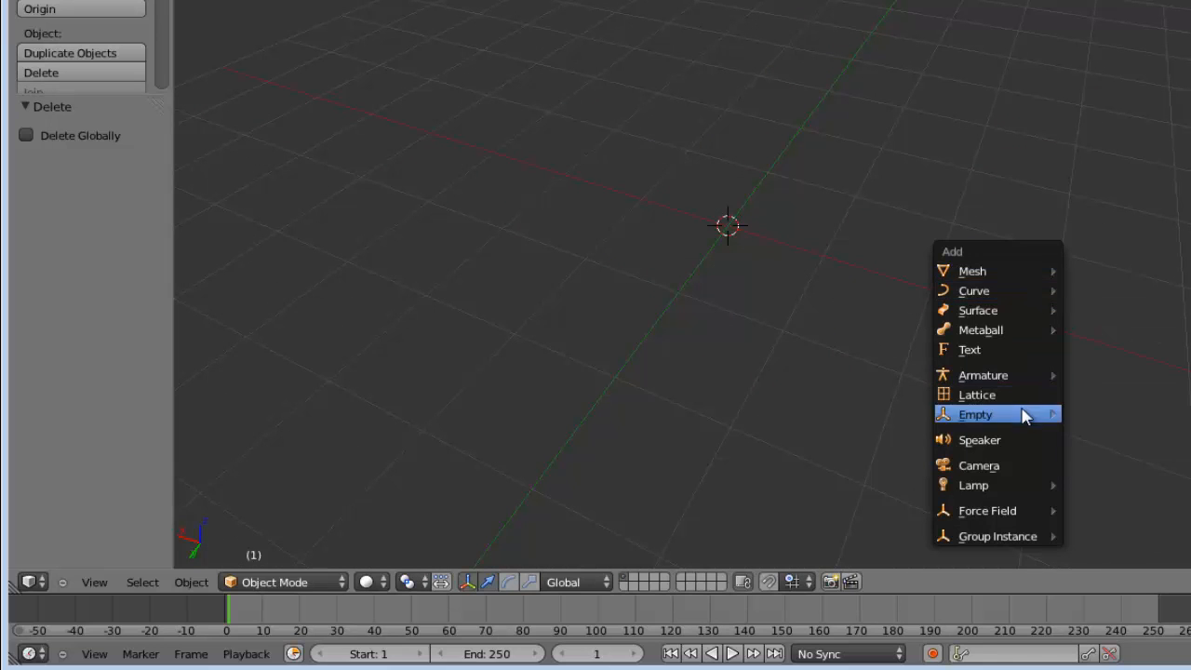
{"action": "mouse_move", "coordinate": [1029, 271]}
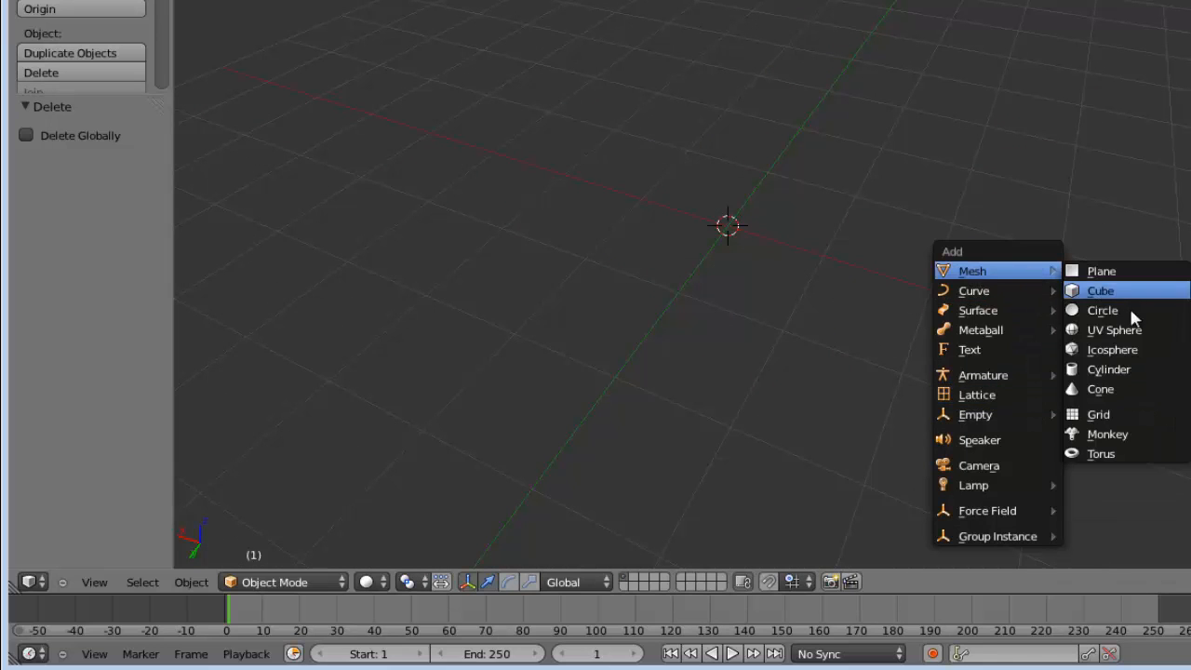
{"action": "left_click", "coordinate": [1118, 371]}
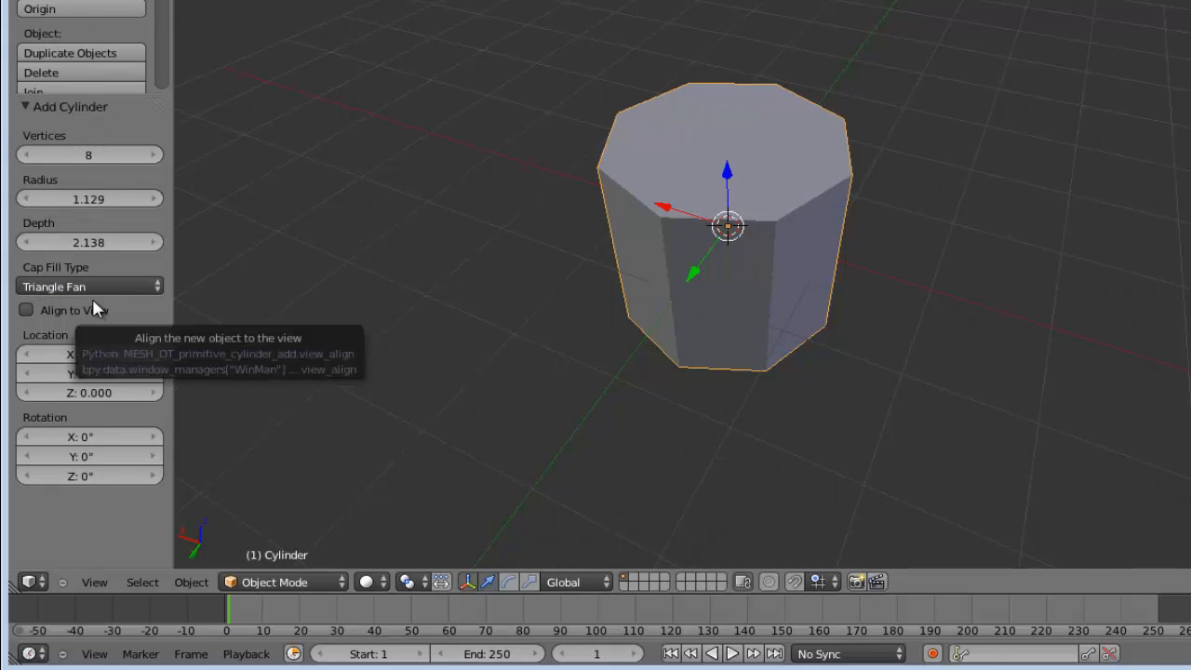
{"action": "left_click", "coordinate": [156, 282]}
{"action": "left_click", "coordinate": [124, 246]}
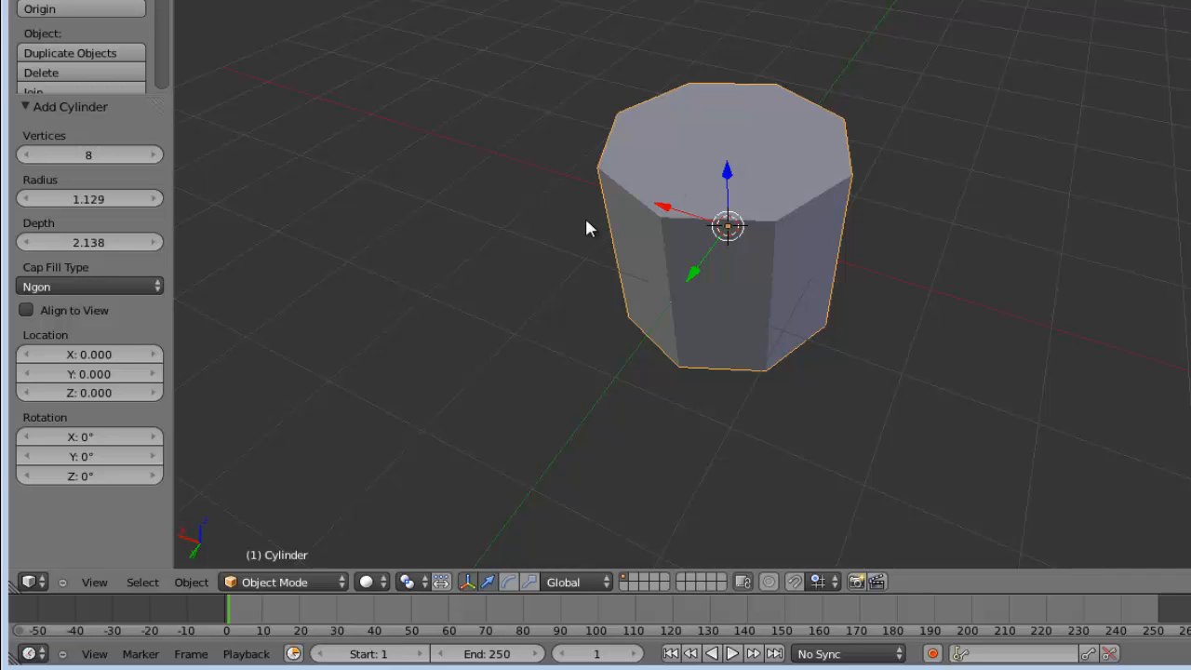
Try Align to View on the cylinder from two different view angles, switching it off again each time.
{"action": "middle_click_drag", "start_coordinate": [1035, 216], "coordinate": [805, 130]}
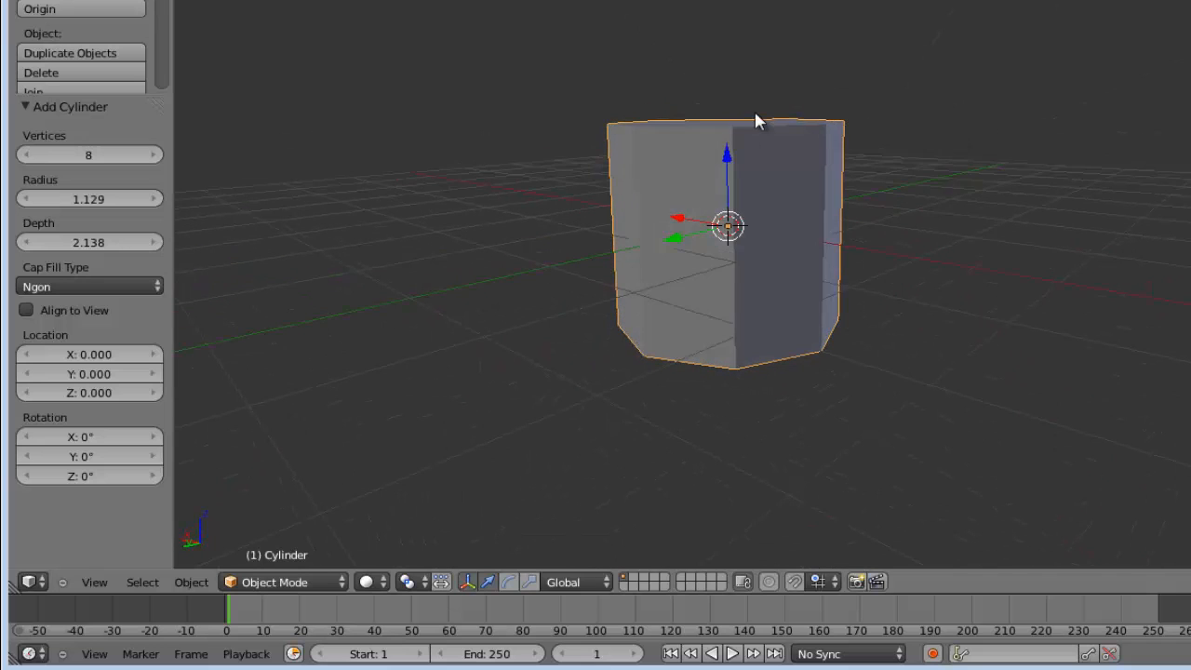
{"action": "left_click", "coordinate": [26, 311]}
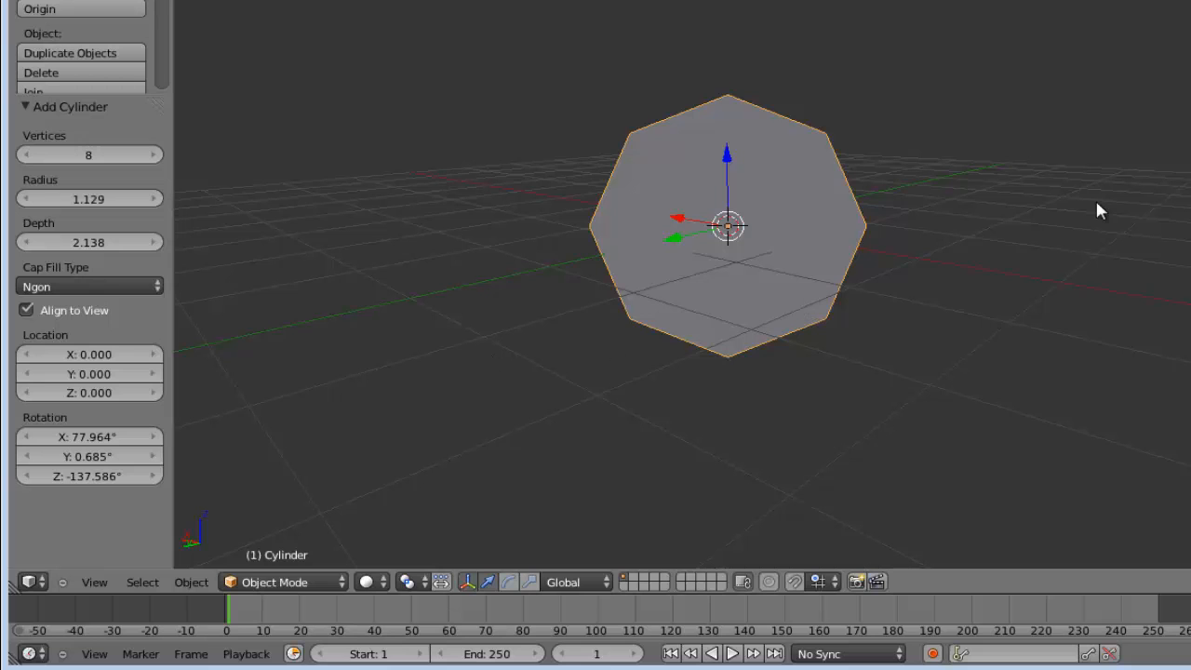
{"action": "middle_click_drag", "start_coordinate": [1092, 214], "coordinate": [858, 272]}
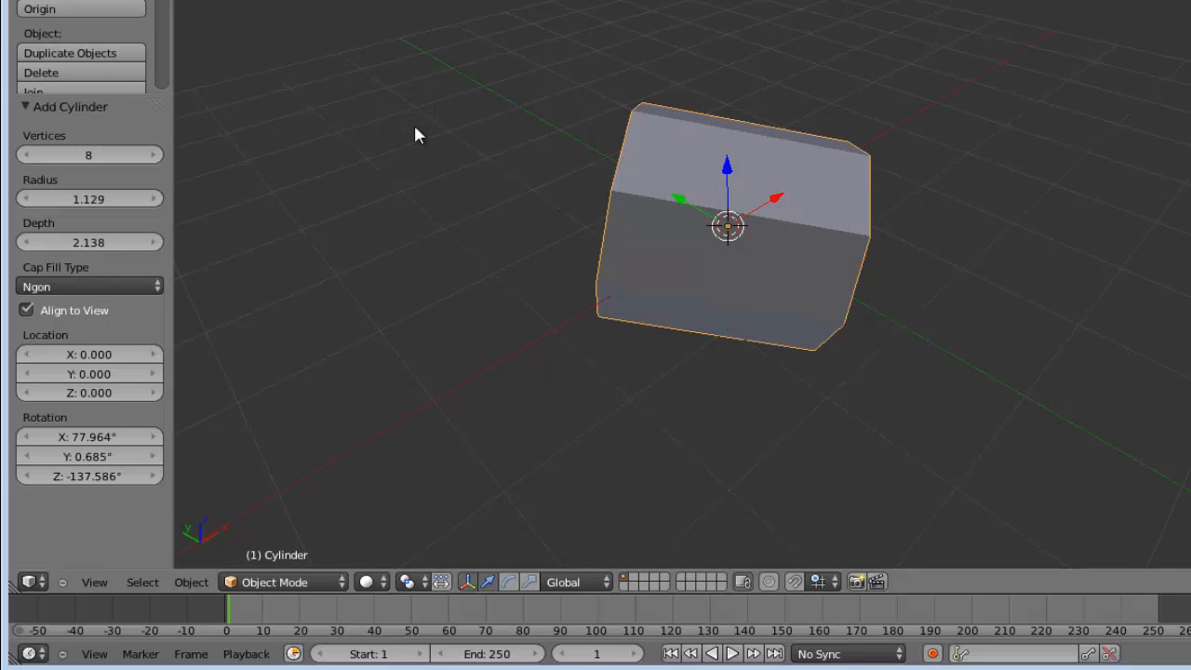
{"action": "left_click", "coordinate": [26, 311]}
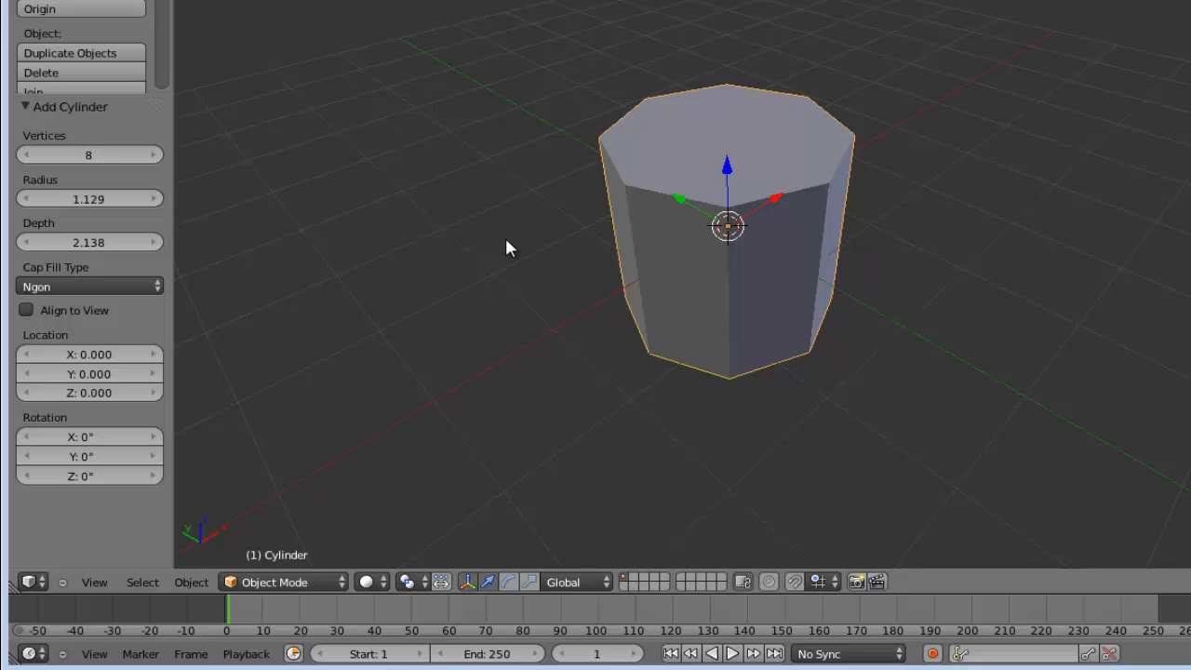
{"action": "left_click", "coordinate": [27, 309]}
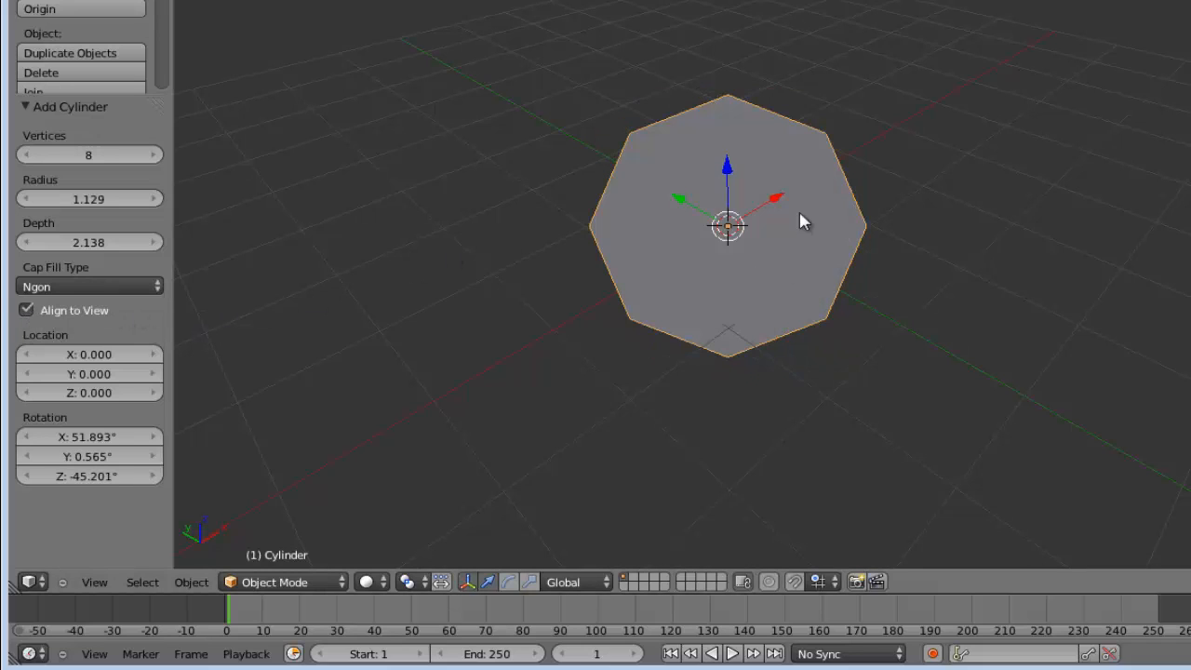
{"action": "left_click", "coordinate": [27, 313]}
Shift the cylinder's X location to about -0.481, and try a 45° Y rotation before resetting it to 0°.
{"action": "left_click_drag", "start_coordinate": [125, 357], "coordinate": [94, 373]}
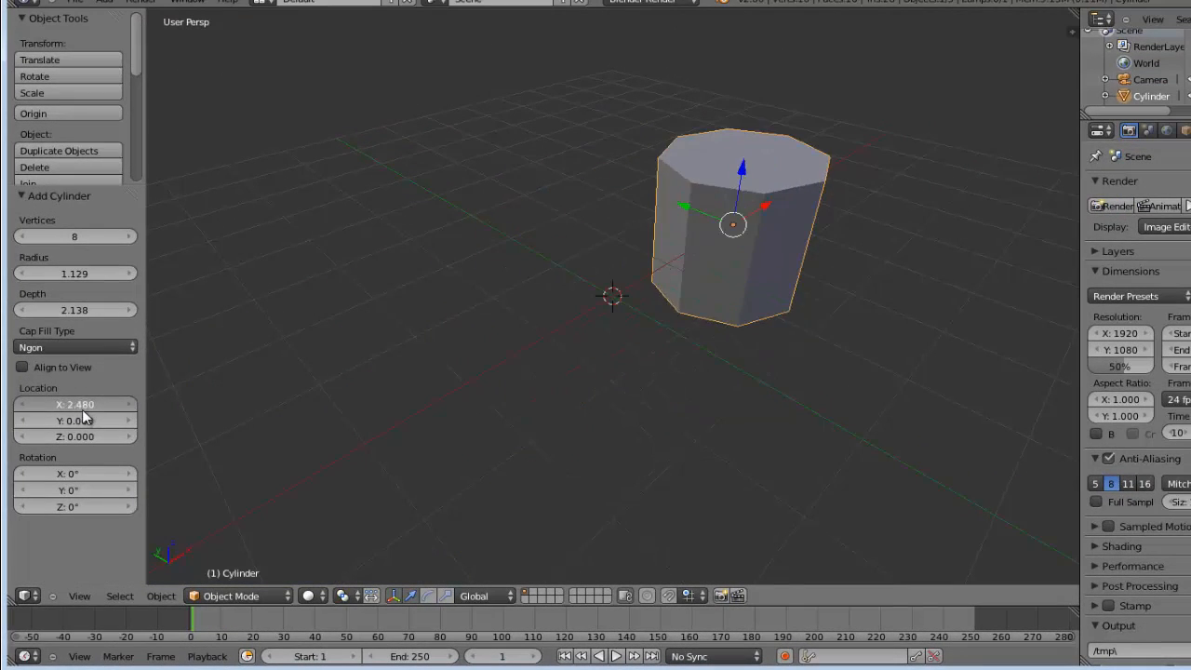
{"action": "left_click_drag", "start_coordinate": [84, 417], "coordinate": [79, 419]}
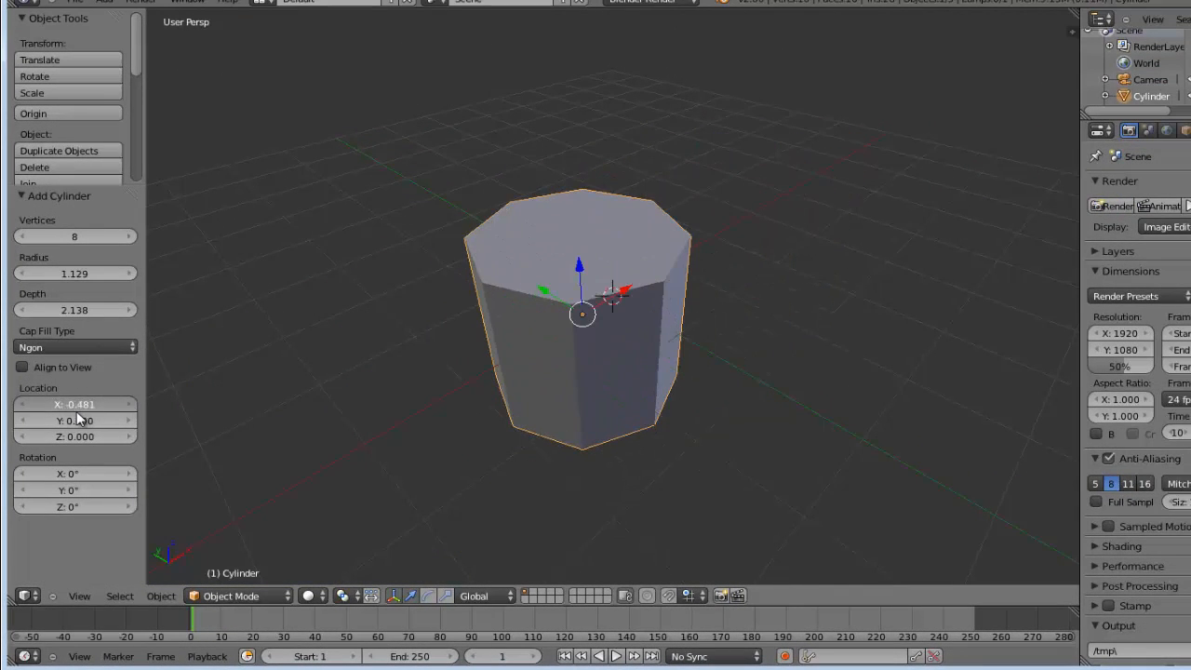
{"action": "left_click", "coordinate": [74, 487]}
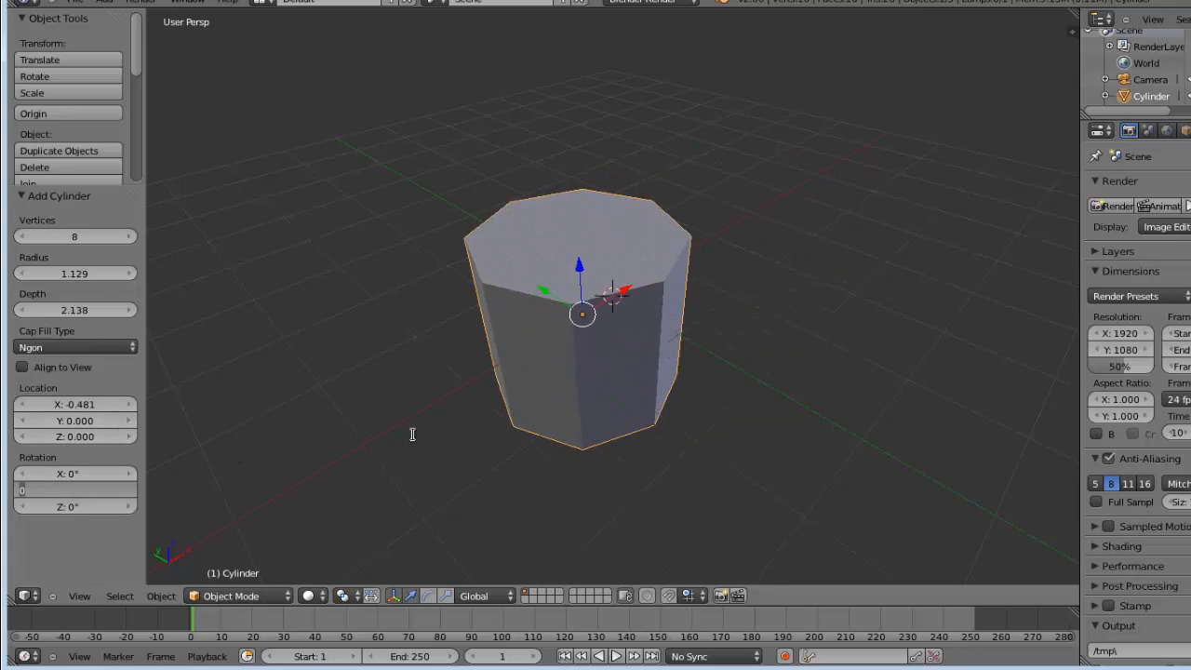
{"action": "key", "text": "Return"}
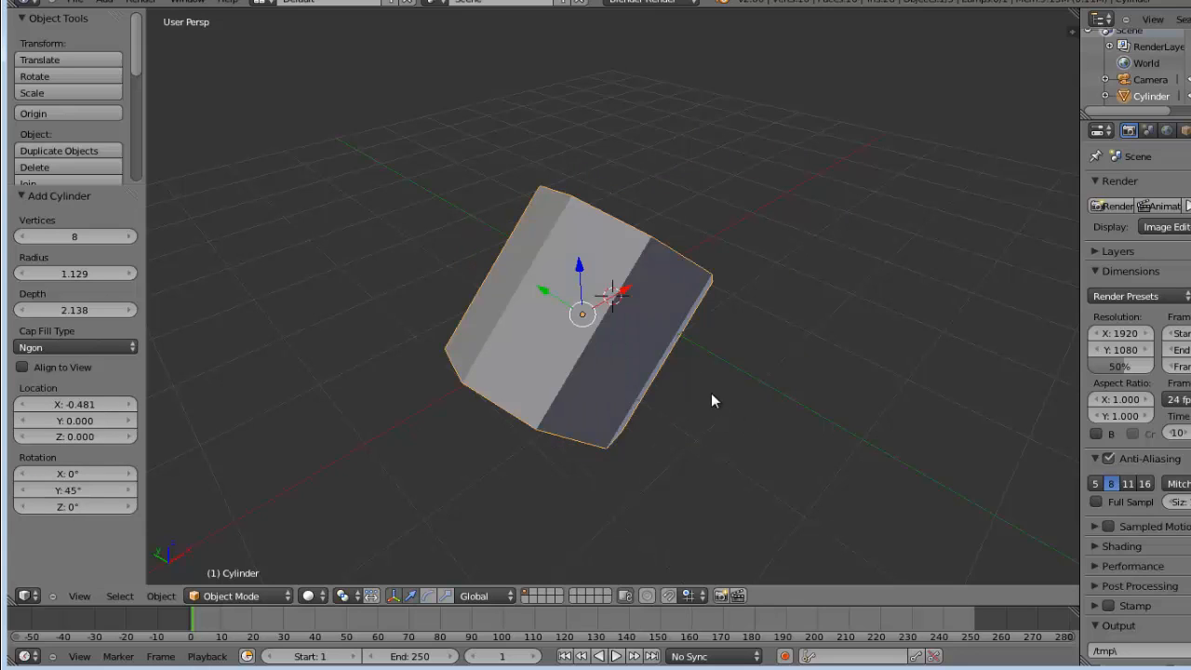
{"action": "left_click", "coordinate": [88, 490]}
{"action": "type", "text": "0"}
{"action": "key", "text": "Return"}
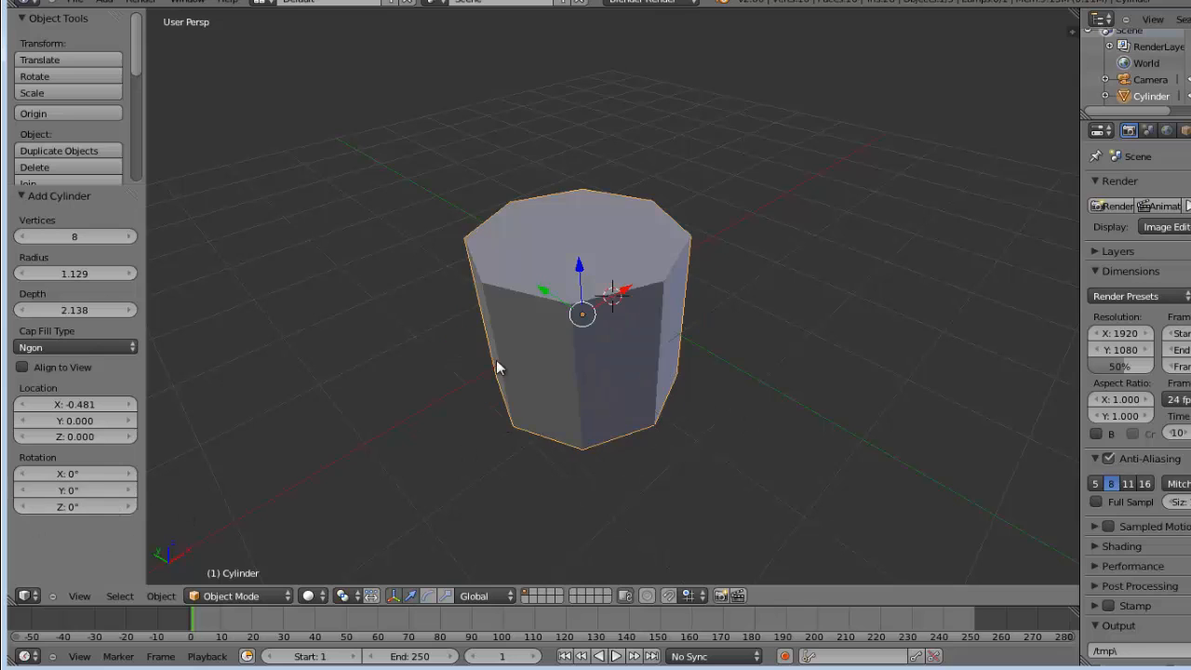
Delete the cylinder that was shifted along X.
{"action": "scroll", "coordinate": [775, 189], "scroll_direction": "down", "scroll_amount": 3}
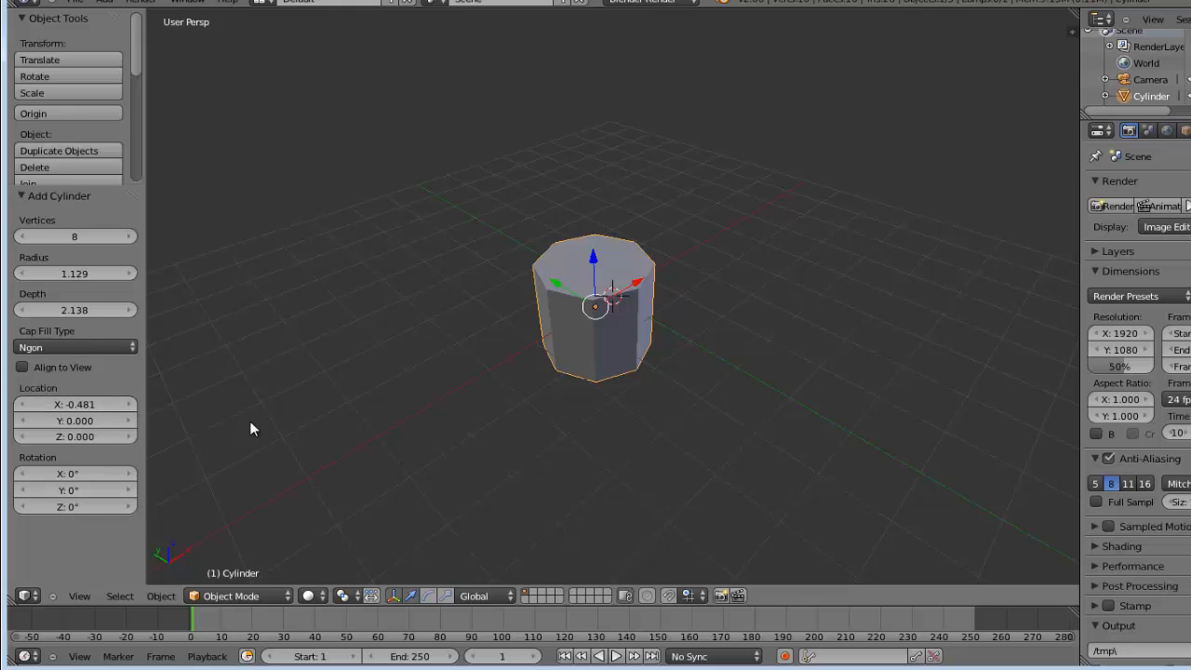
{"action": "key", "text": "x"}
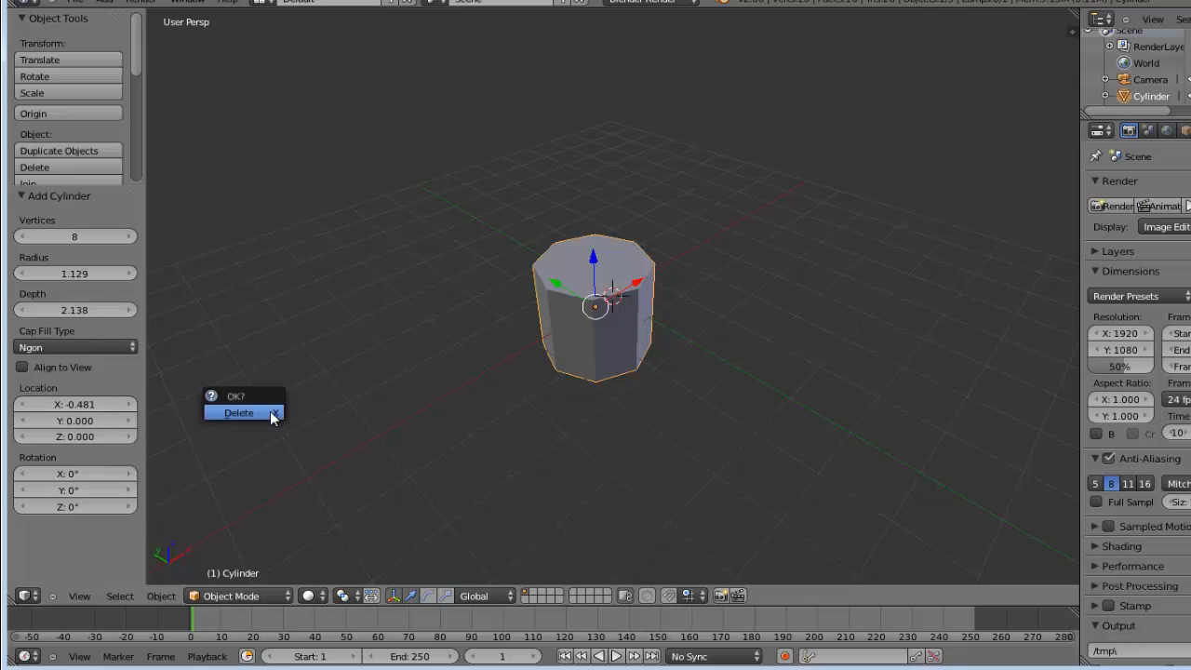
{"action": "left_click", "coordinate": [271, 412]}
Add a mesh UV sphere to the empty scene.
{"action": "left_click", "coordinate": [104, 1]}
{"action": "mouse_move", "coordinate": [121, 15]}
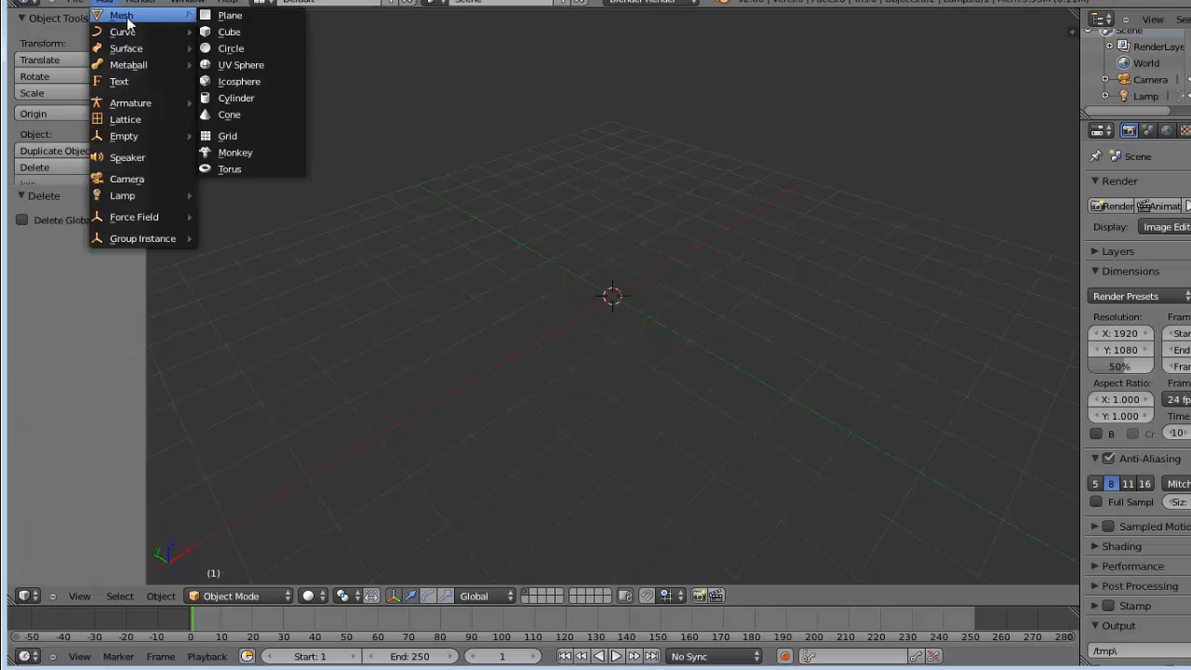
{"action": "left_click", "coordinate": [238, 67]}
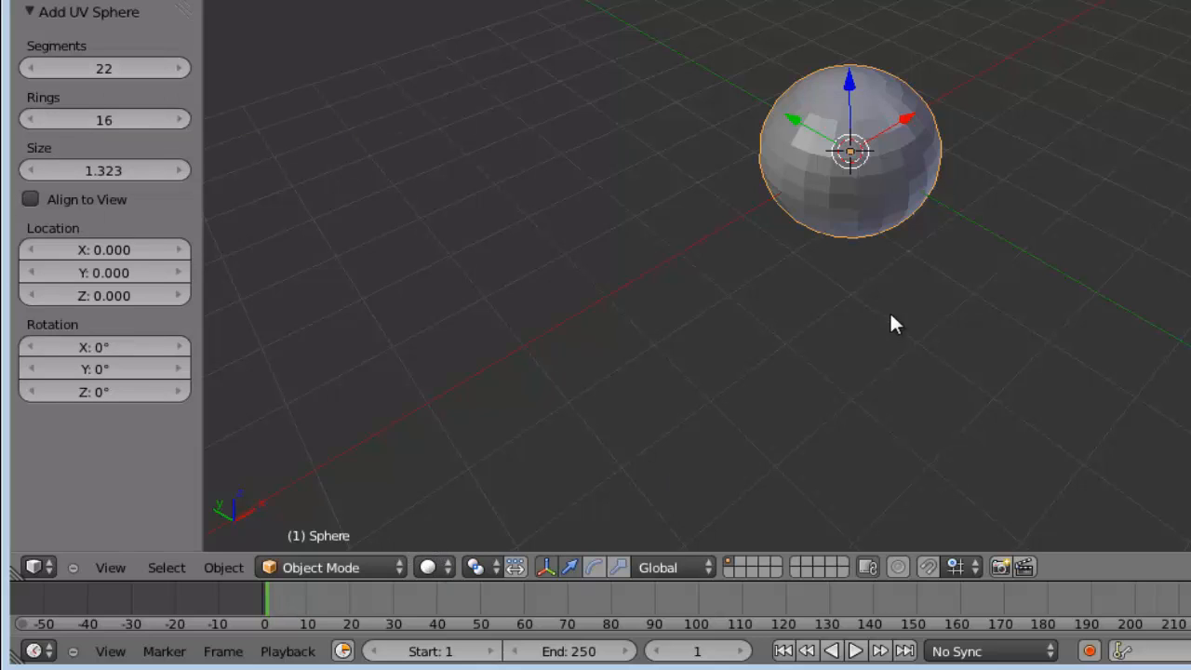
Display the UV sphere in Wireframe viewport shading so its mesh lines can be seen up close.
{"action": "left_click", "coordinate": [448, 567]}
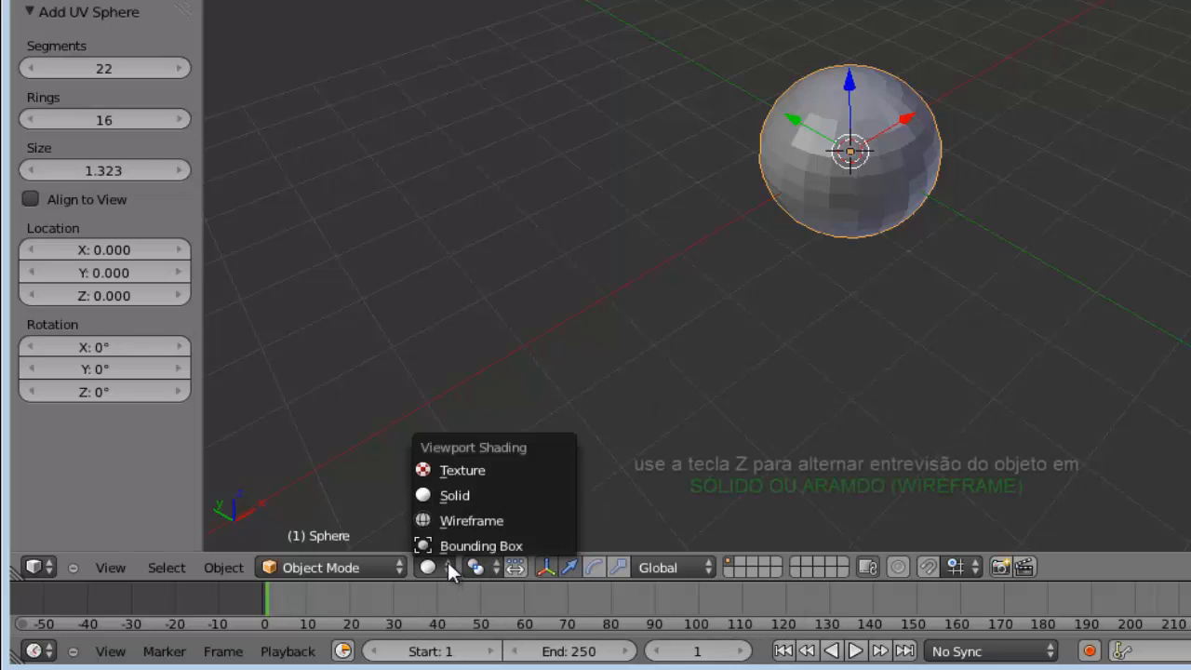
{"action": "left_click", "coordinate": [475, 520]}
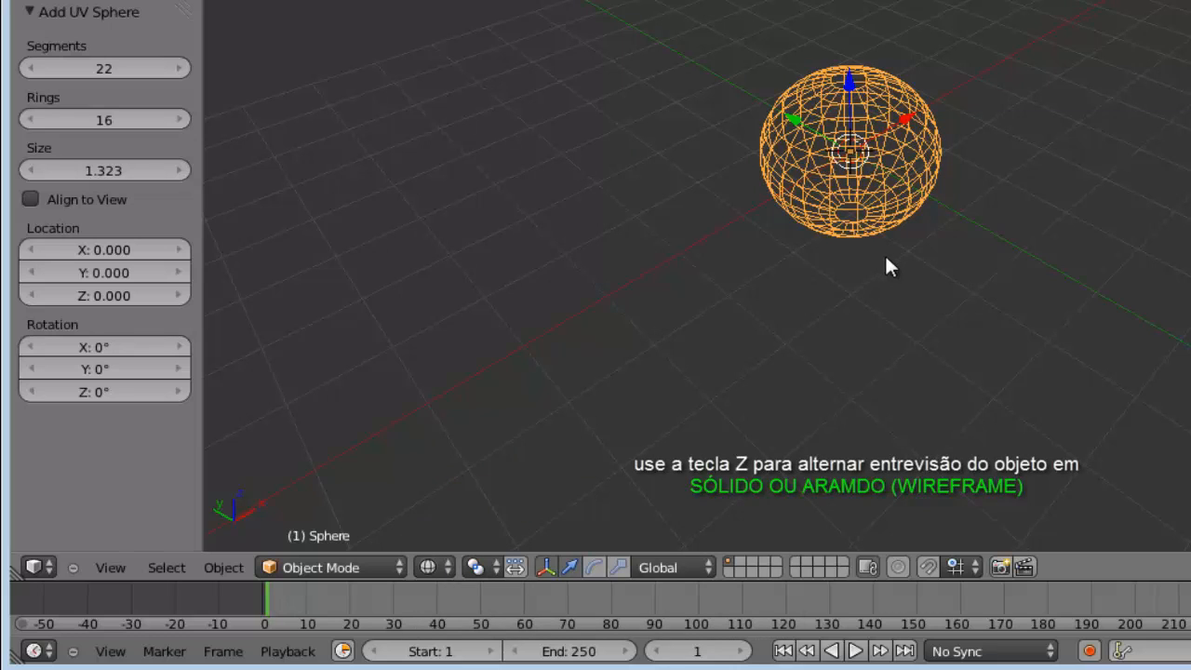
{"action": "scroll", "coordinate": [941, 273], "scroll_direction": "up", "scroll_amount": 2}
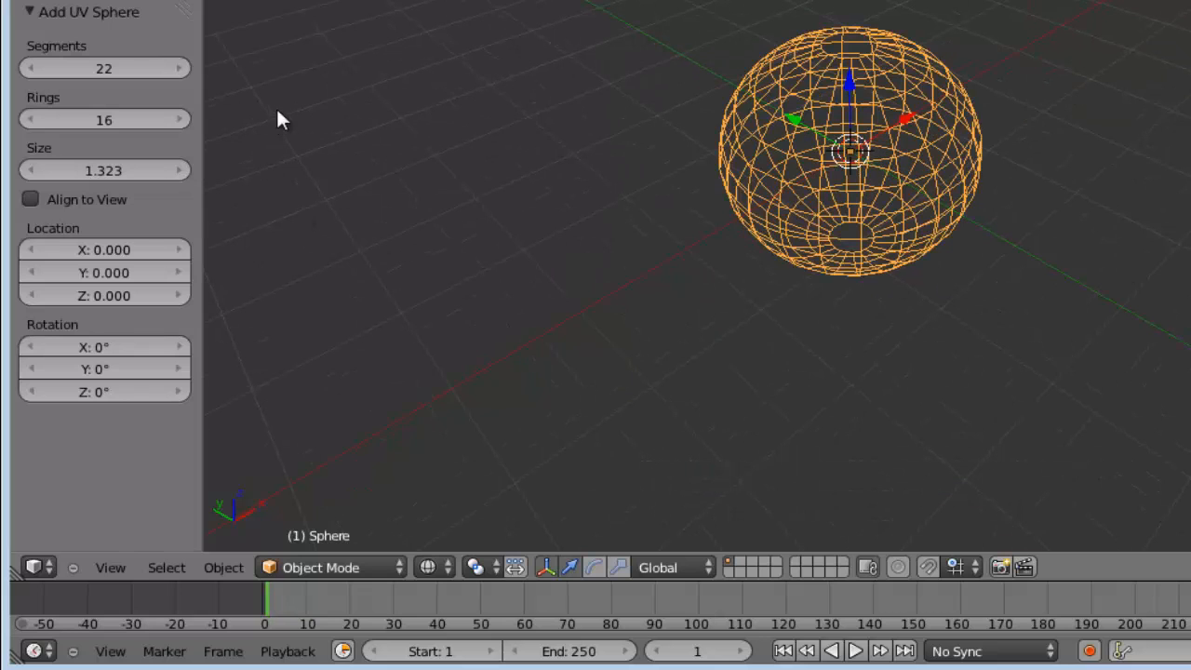
Reduce the UV sphere to 7 segments and 7 rings, trying 14 segments along the way.
{"action": "left_click", "coordinate": [130, 70]}
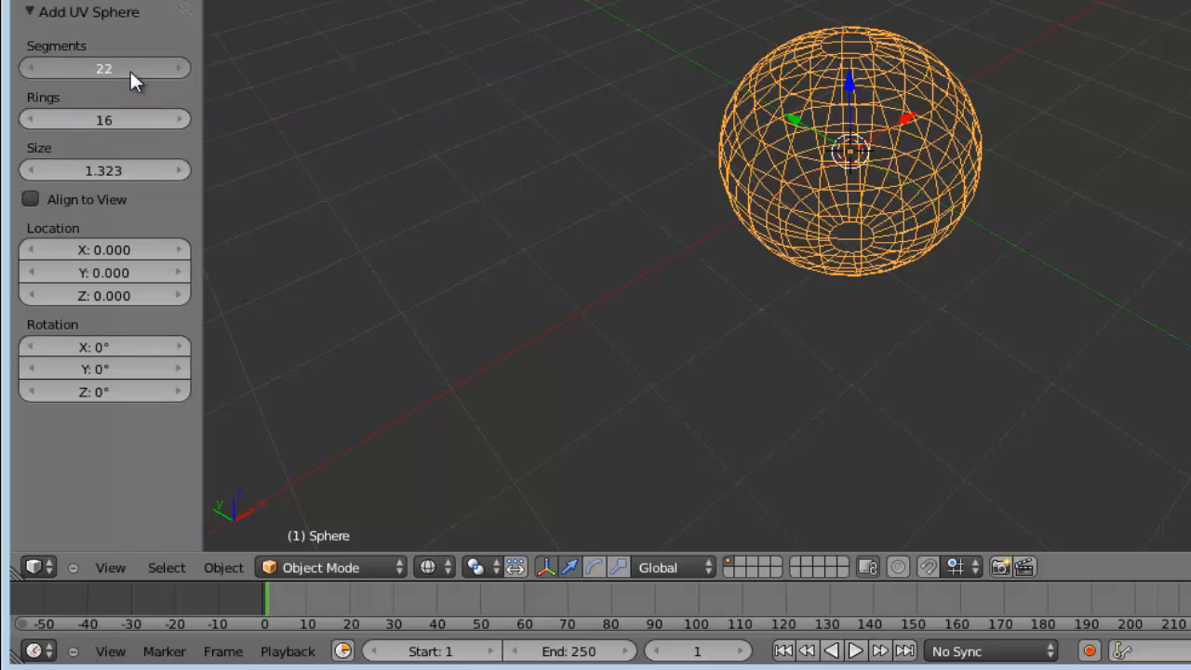
{"action": "left_click_drag", "start_coordinate": [108, 70], "coordinate": [51, 71]}
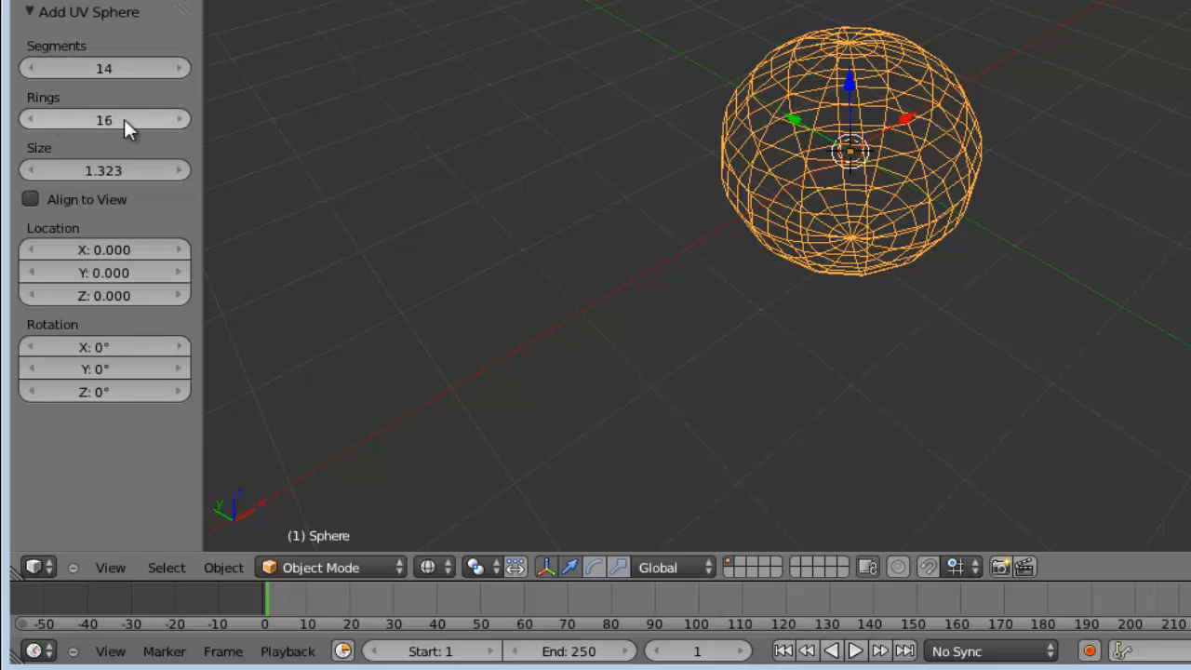
{"action": "left_click_drag", "start_coordinate": [124, 119], "coordinate": [39, 129]}
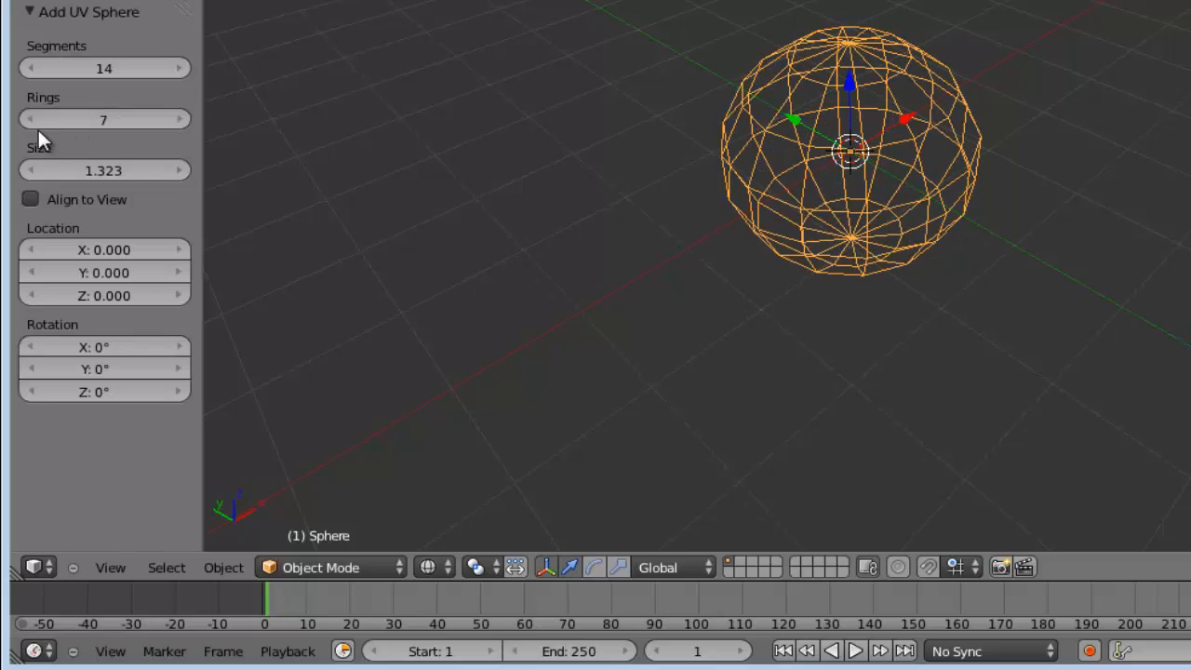
{"action": "left_click_drag", "start_coordinate": [118, 120], "coordinate": [101, 124]}
{"action": "left_click", "coordinate": [101, 124]}
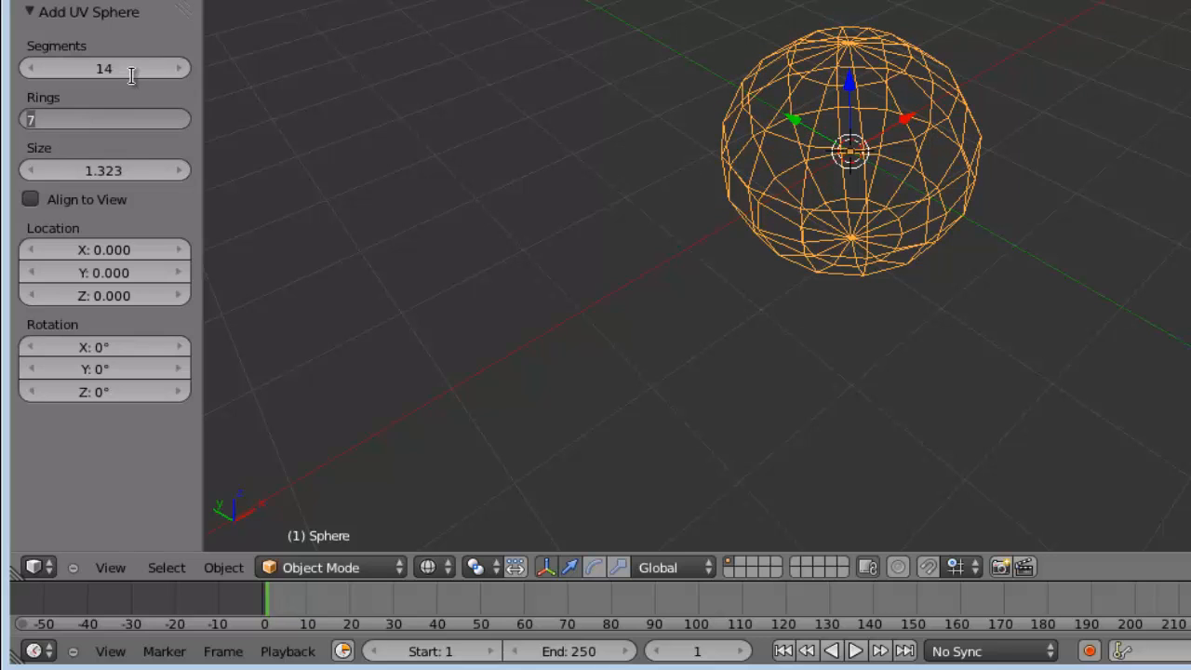
{"action": "left_click", "coordinate": [139, 64]}
{"action": "left_click_drag", "start_coordinate": [139, 66], "coordinate": [64, 80]}
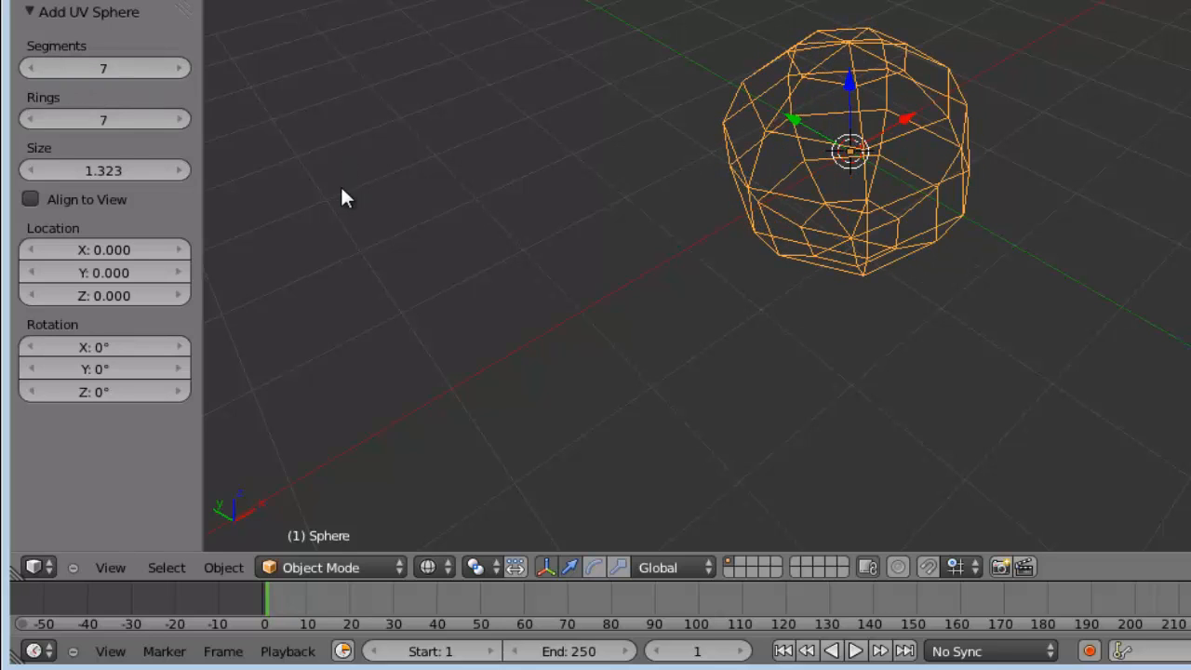
Switch the viewport shading back to Solid and view the faceted sphere from another angle.
{"action": "left_click", "coordinate": [447, 563]}
{"action": "left_click", "coordinate": [464, 494]}
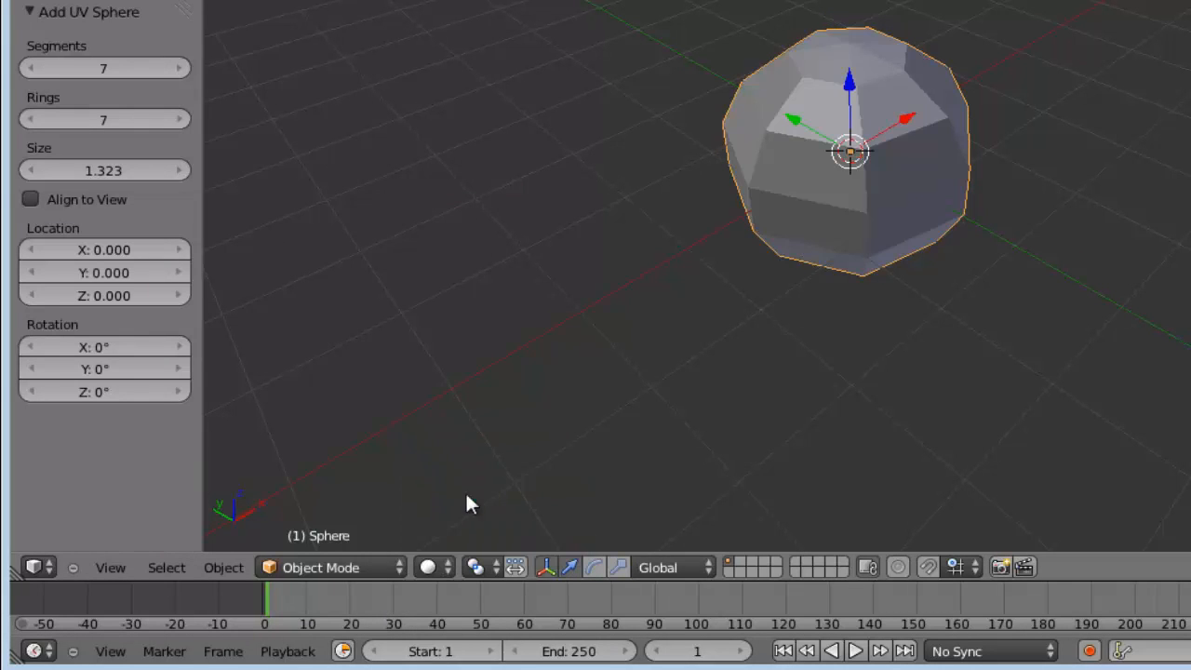
{"action": "middle_click_drag", "start_coordinate": [788, 274], "coordinate": [903, 240]}
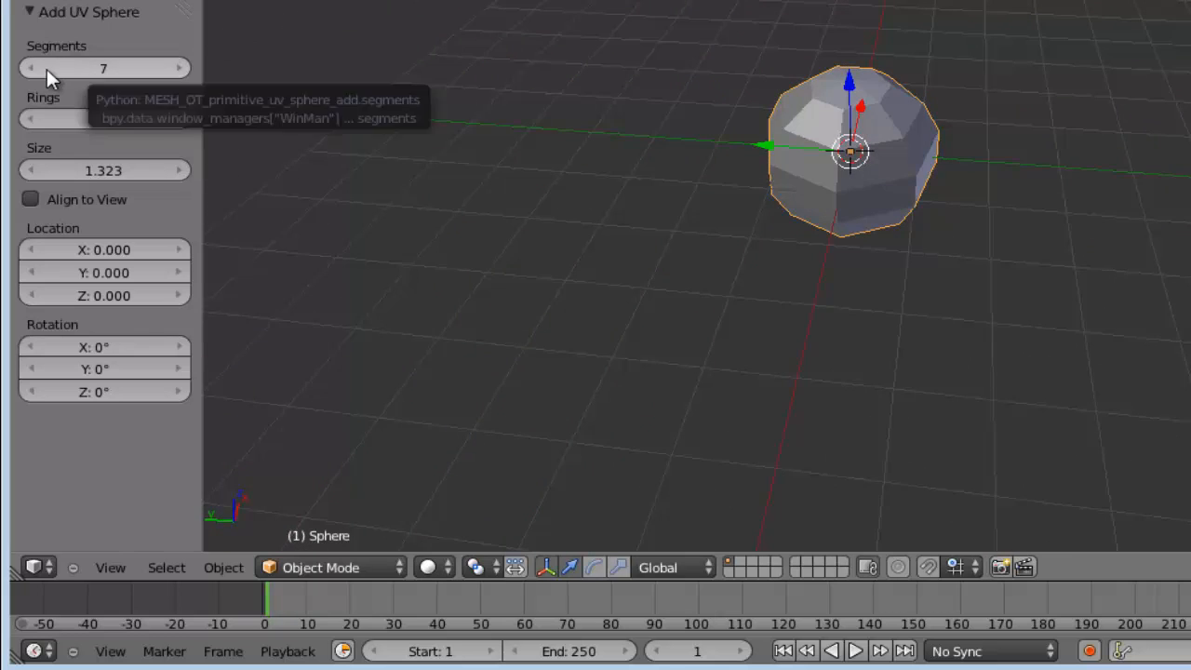
Raise the sphere to 30 segments, vary its segment and ring counts, and settle on 9 segments and 7 rings.
{"action": "left_click_drag", "start_coordinate": [47, 69], "coordinate": [162, 68]}
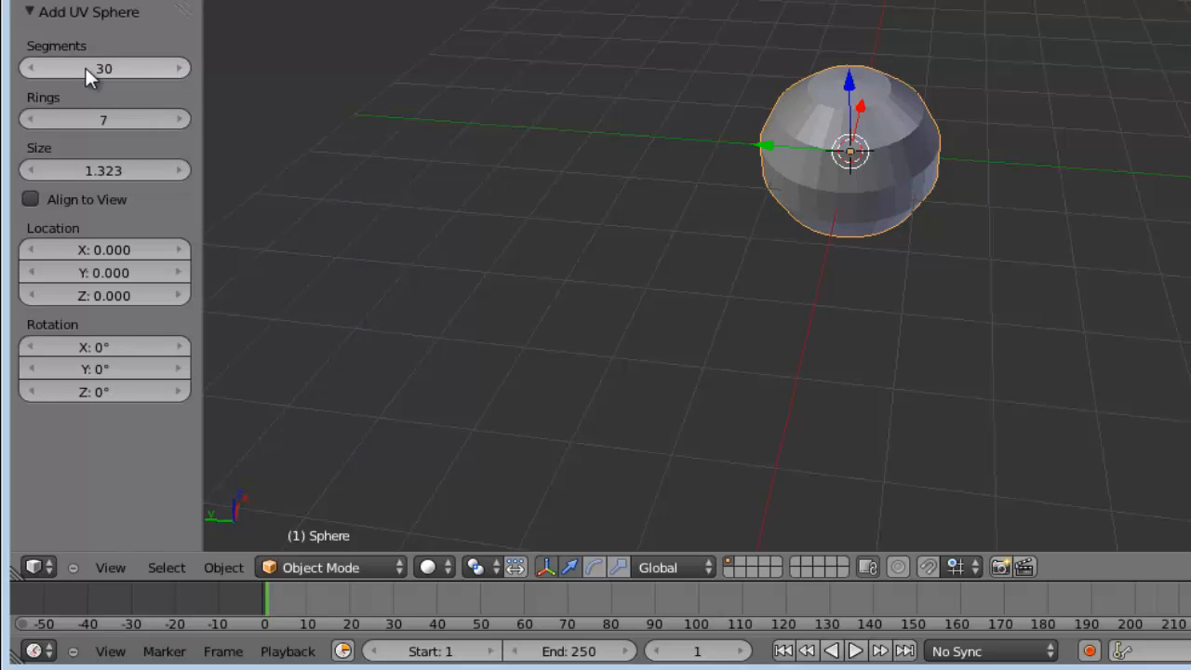
{"action": "left_click_drag", "start_coordinate": [85, 68], "coordinate": [116, 66]}
{"action": "left_click_drag", "start_coordinate": [63, 119], "coordinate": [153, 115]}
{"action": "left_click_drag", "start_coordinate": [74, 69], "coordinate": [119, 60]}
{"action": "left_click_drag", "start_coordinate": [123, 119], "coordinate": [51, 125]}
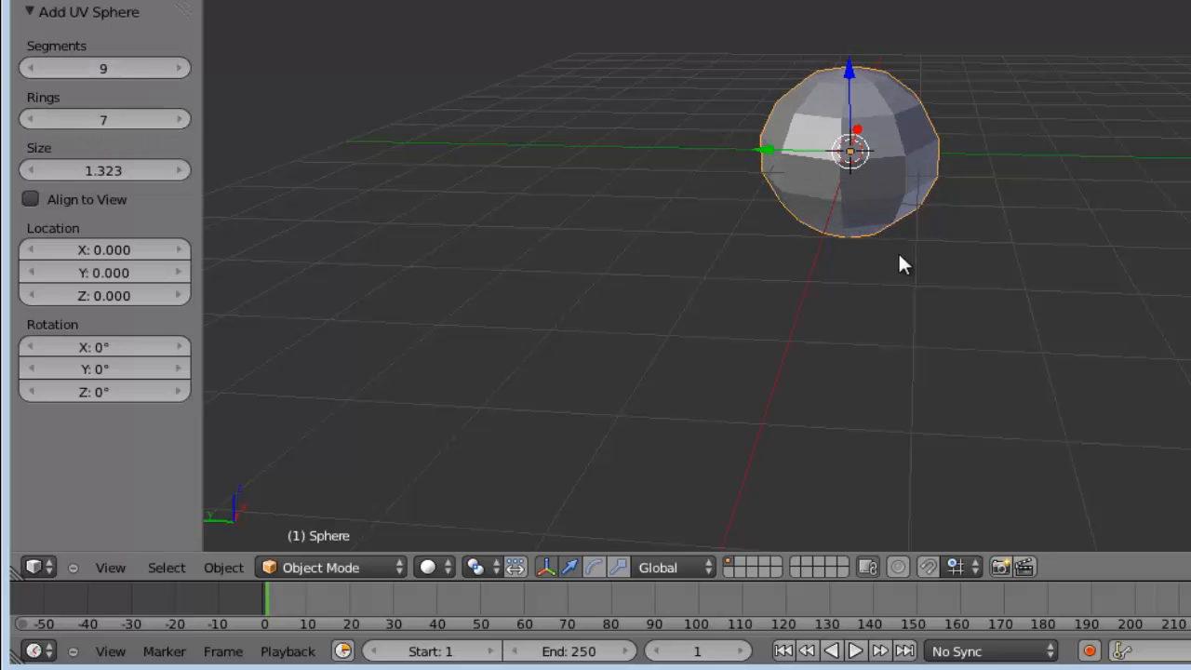
Delete the 9-segment sphere and add a new mesh UV sphere to the scene.
{"action": "key", "text": "x"}
{"action": "left_click", "coordinate": [996, 290]}
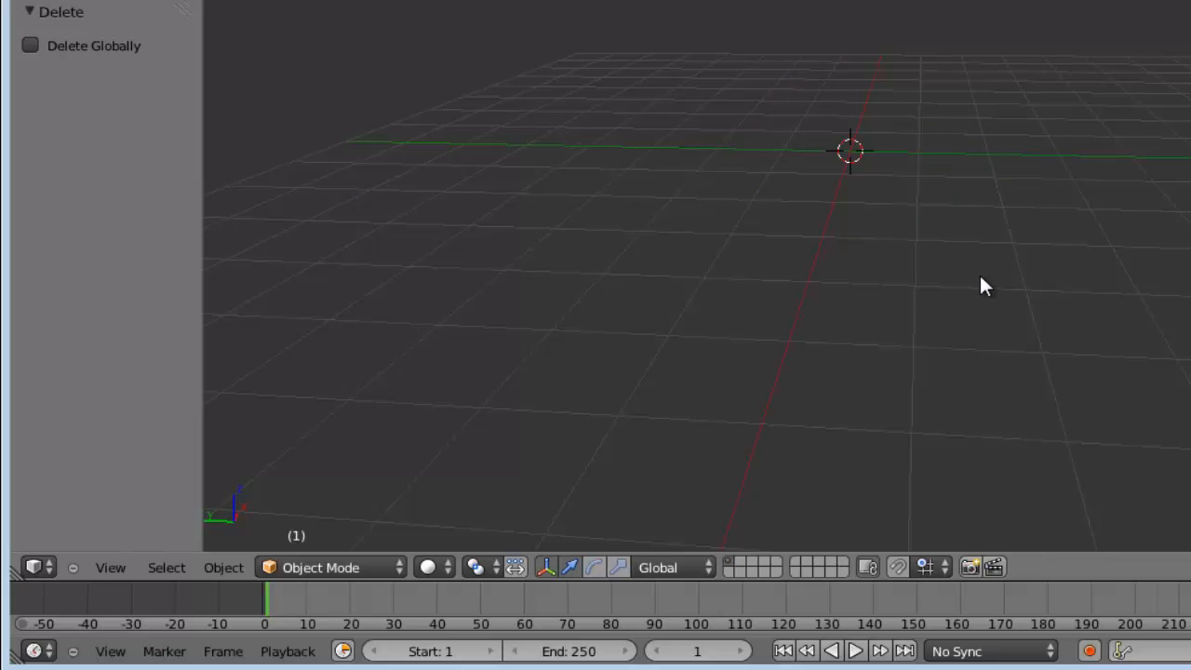
{"action": "key", "text": "shift+a"}
{"action": "mouse_move", "coordinate": [982, 277]}
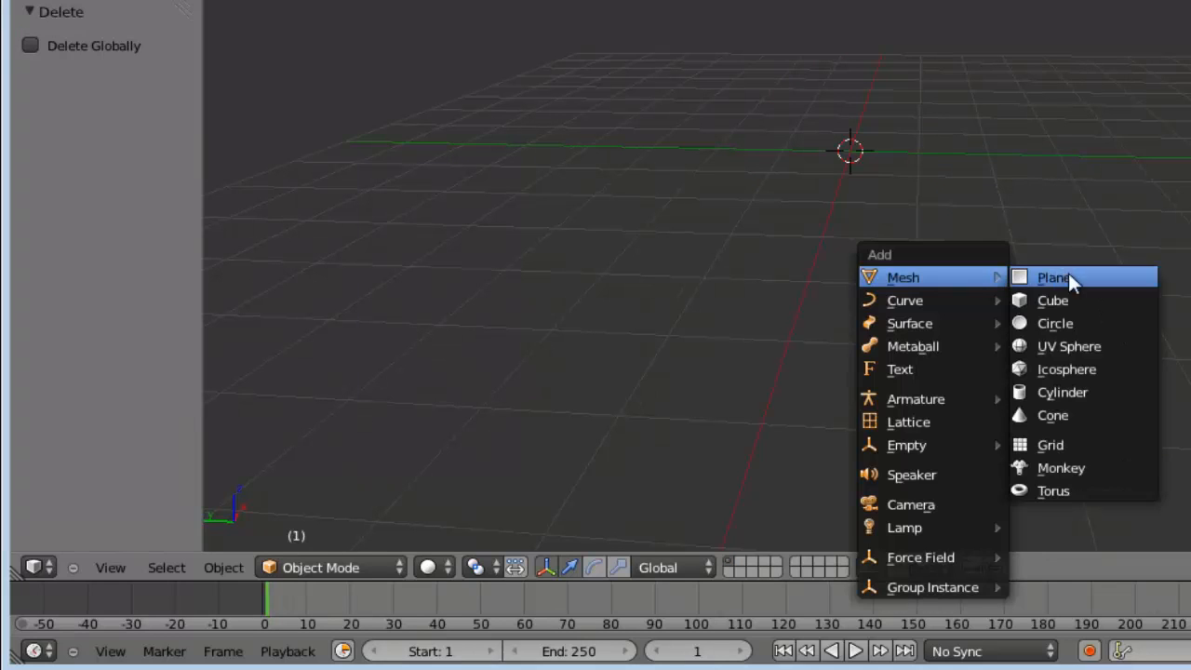
{"action": "left_click", "coordinate": [1072, 344]}
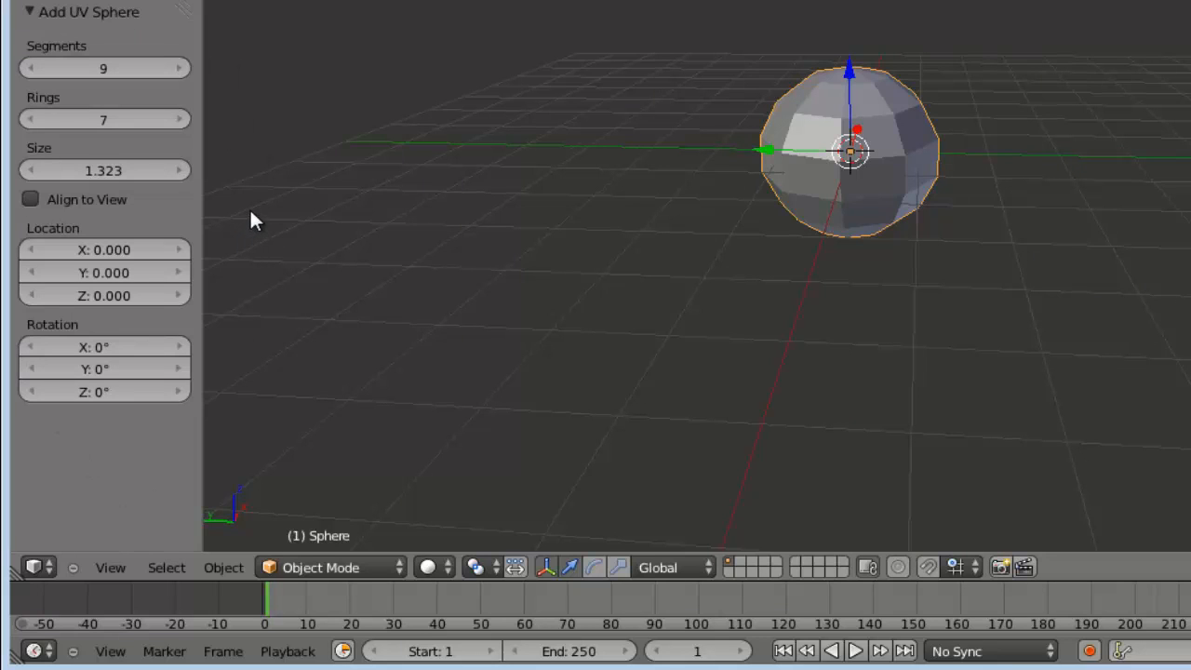
Delete the newly added UV sphere and add a Text object to the scene.
{"action": "key", "text": "x"}
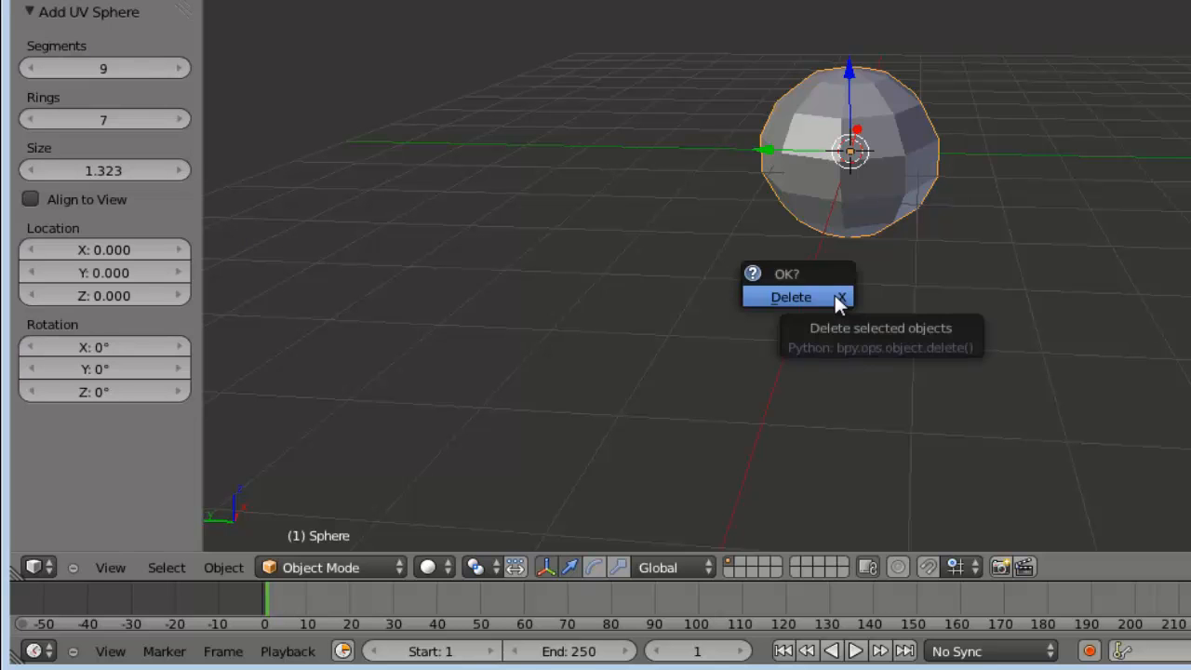
{"action": "left_click", "coordinate": [836, 300]}
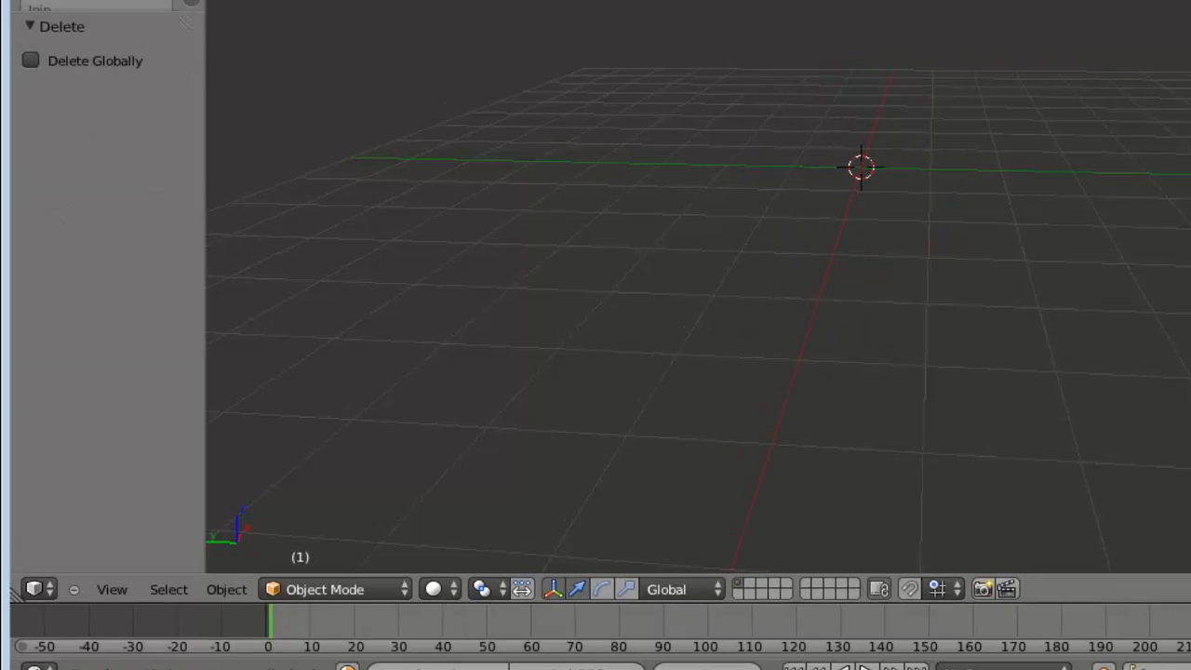
{"action": "left_click", "coordinate": [205, 72]}
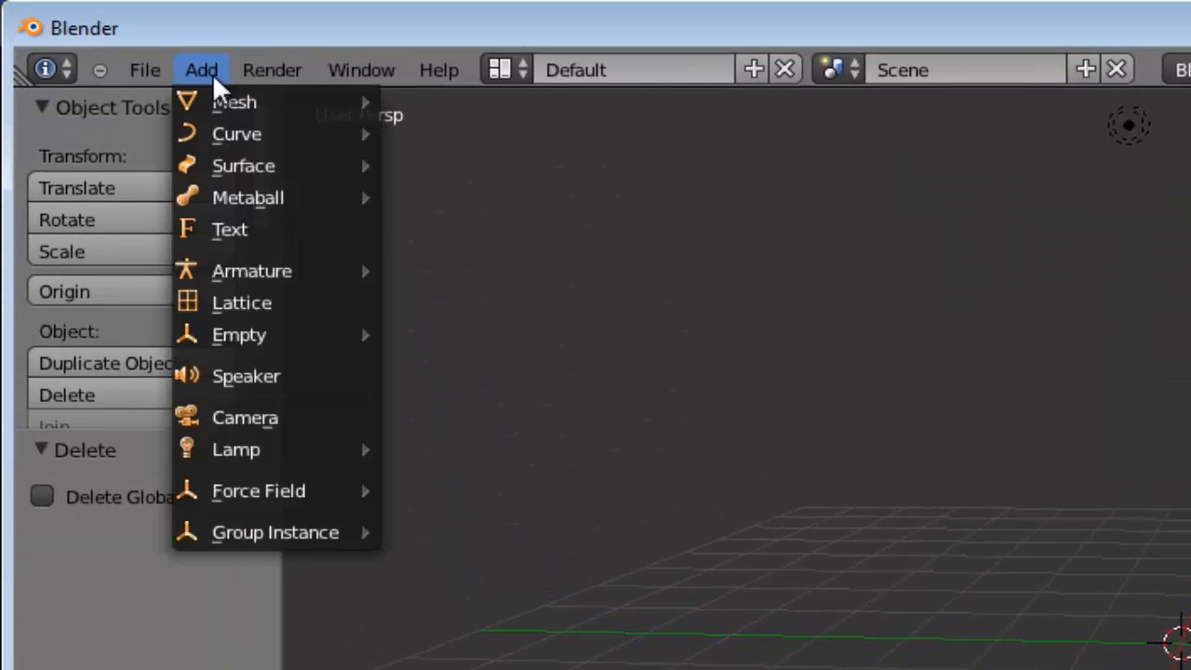
{"action": "mouse_move", "coordinate": [253, 168]}
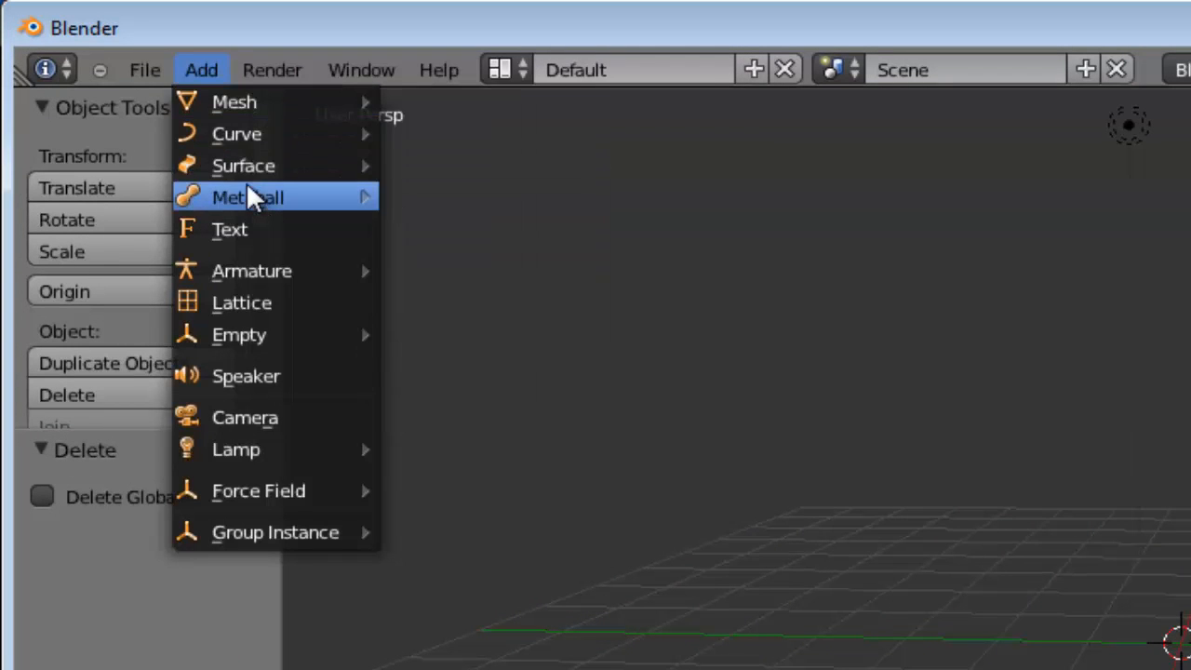
{"action": "left_click", "coordinate": [237, 226]}
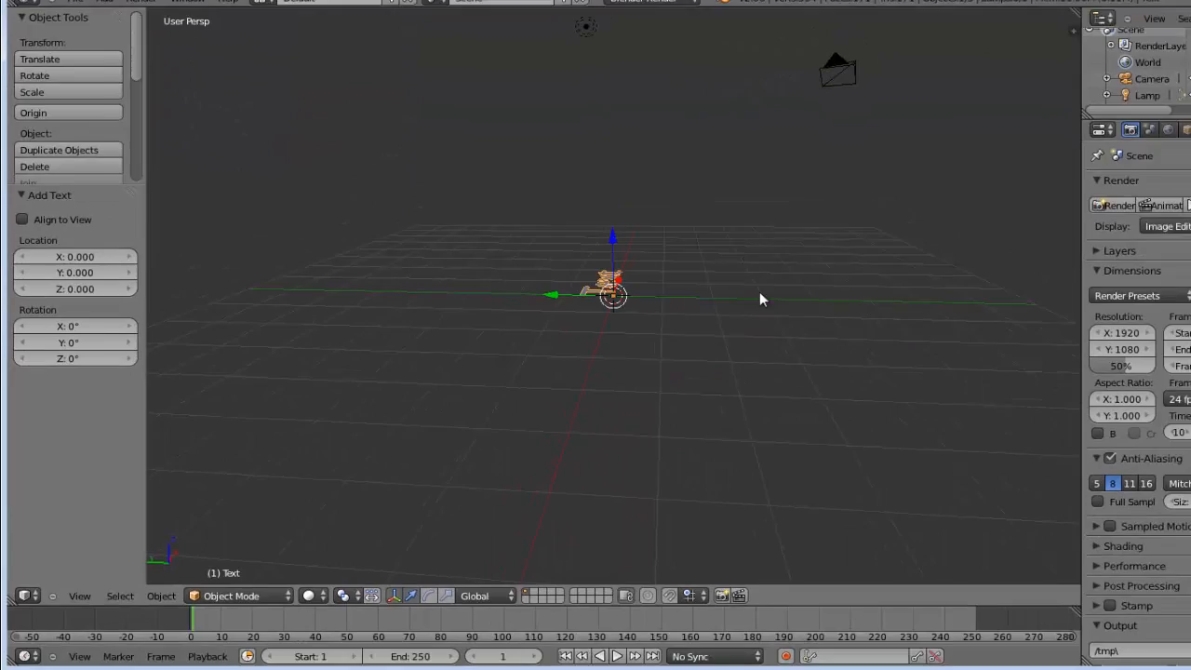
Try Align to View on the text object, switch it off again, and shift its X location to about 0.399.
{"action": "middle_click_drag", "start_coordinate": [756, 302], "coordinate": [535, 342]}
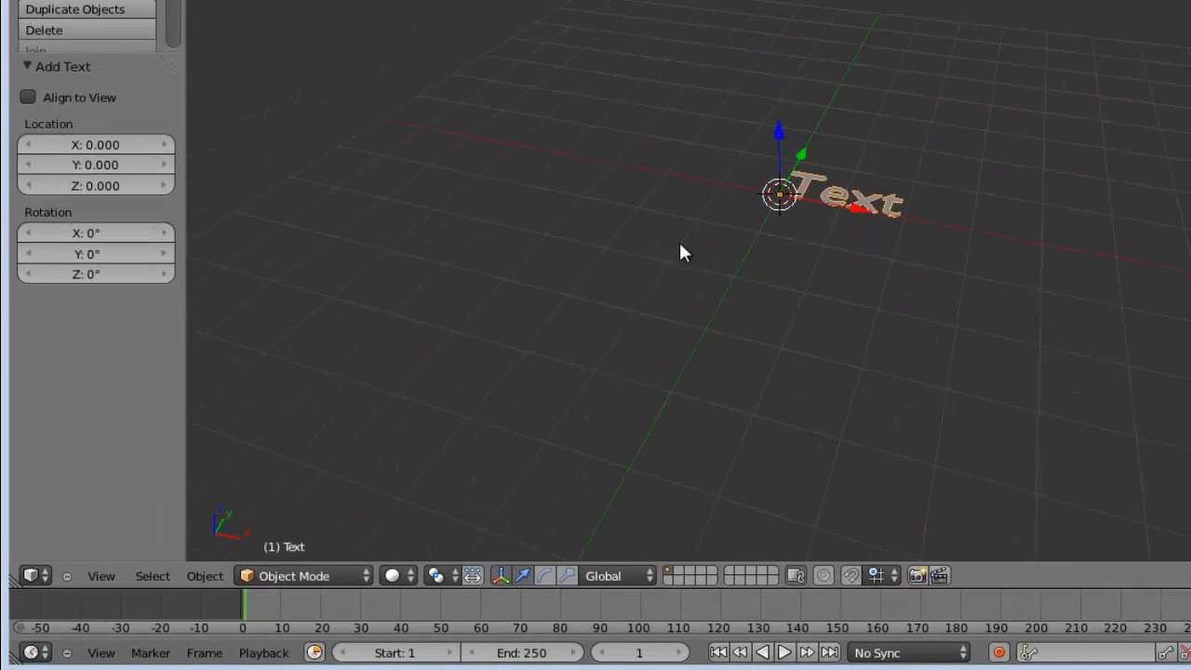
{"action": "middle_click_drag", "start_coordinate": [679, 244], "coordinate": [748, 285]}
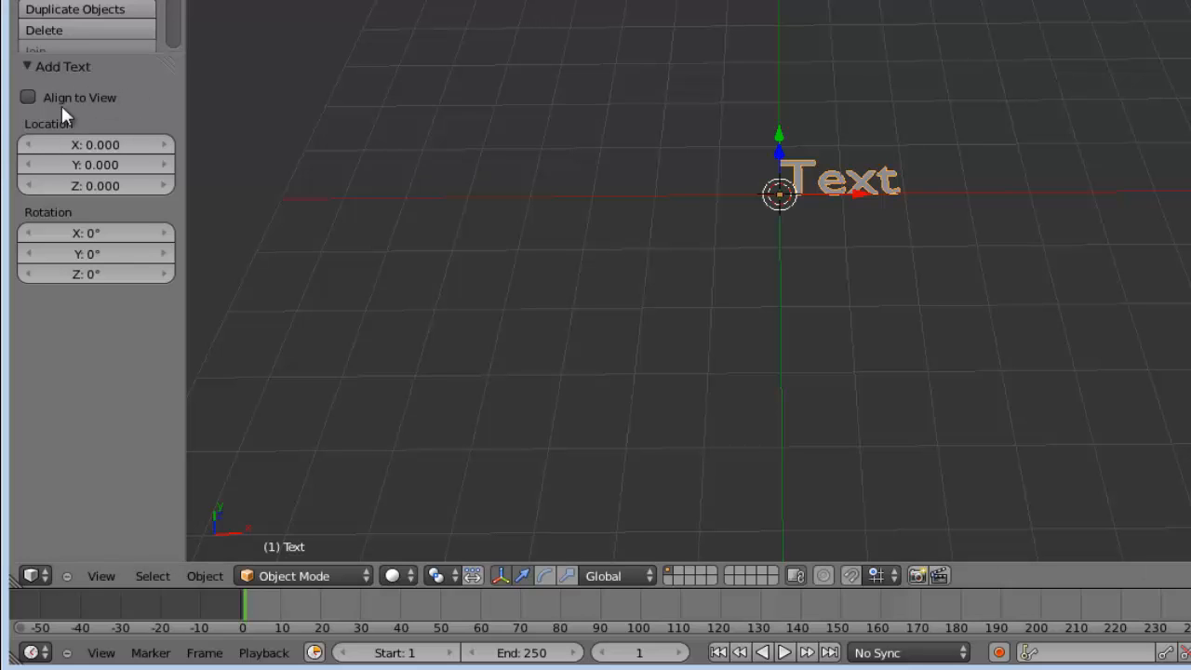
{"action": "left_click", "coordinate": [25, 98]}
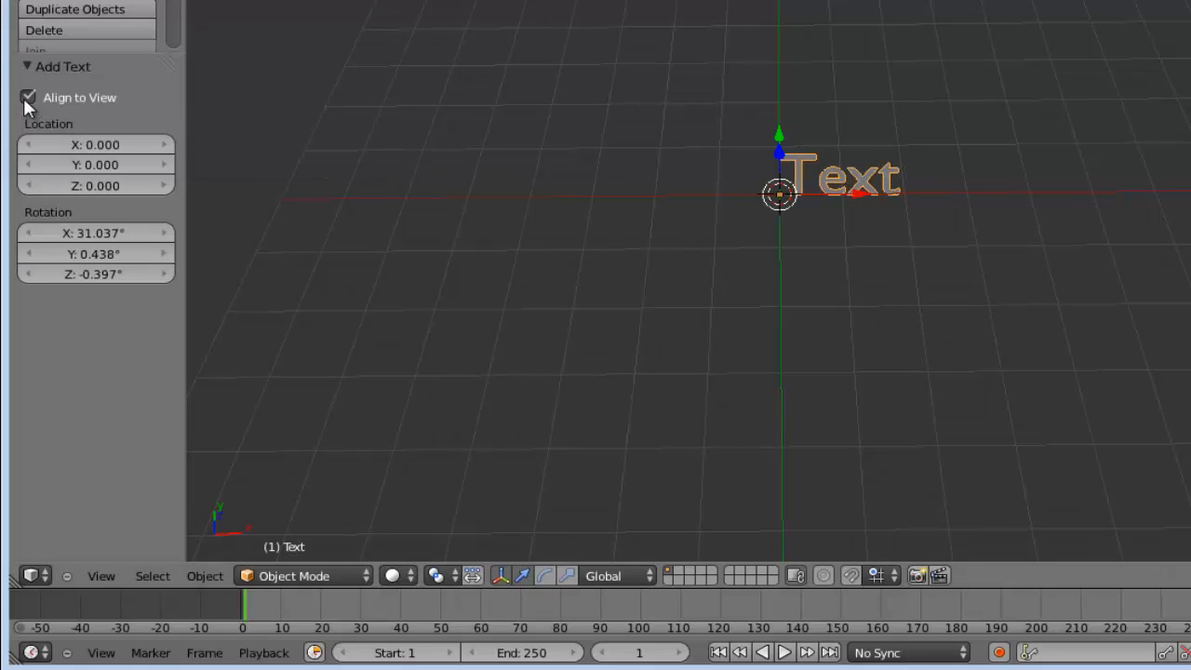
{"action": "left_click", "coordinate": [25, 97]}
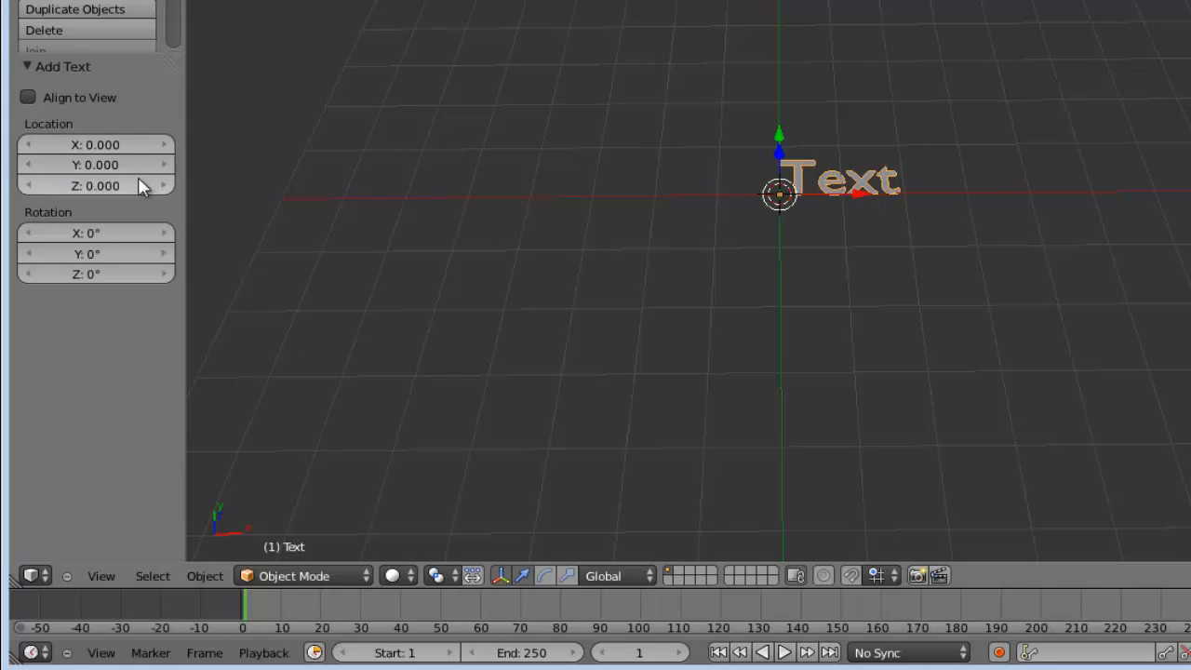
{"action": "mouse_move", "coordinate": [107, 149]}
{"action": "left_mouse_down"}
{"action": "mouse_move", "coordinate": [118, 152]}
{"action": "mouse_move", "coordinate": [102, 157]}
{"action": "left_mouse_up"}
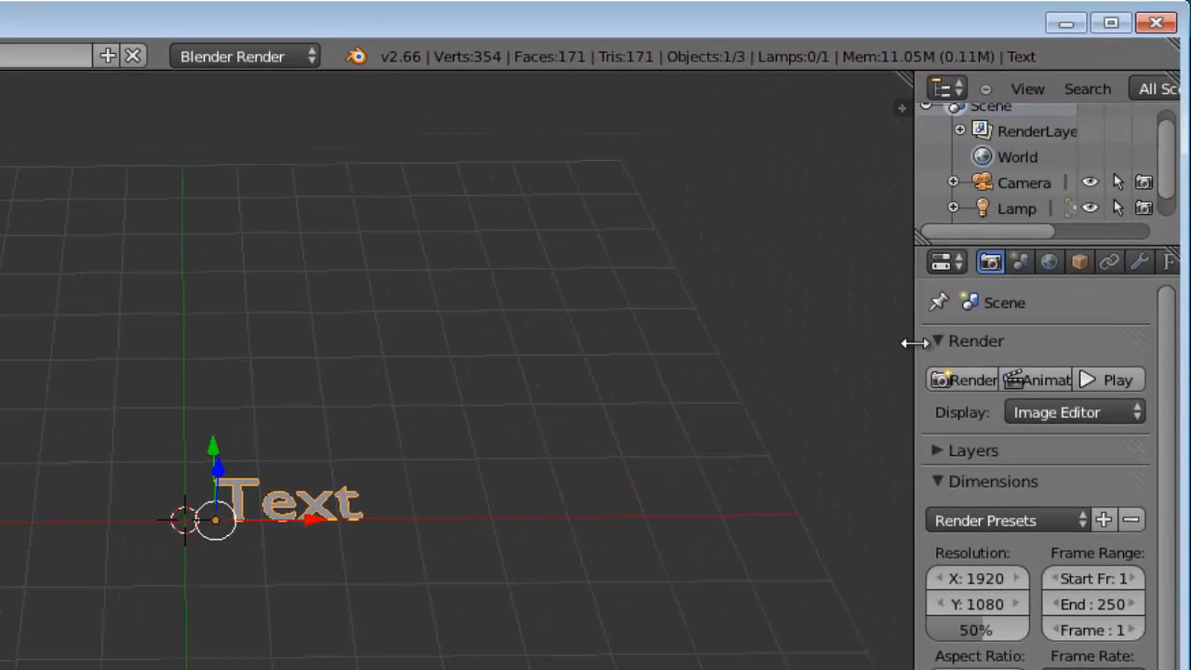
In the text's Object Data properties, set Extrude to 1.200, Bevel Depth to about 0.0356 and Offset to about -0.012.
{"action": "left_click_drag", "start_coordinate": [915, 342], "coordinate": [757, 369]}
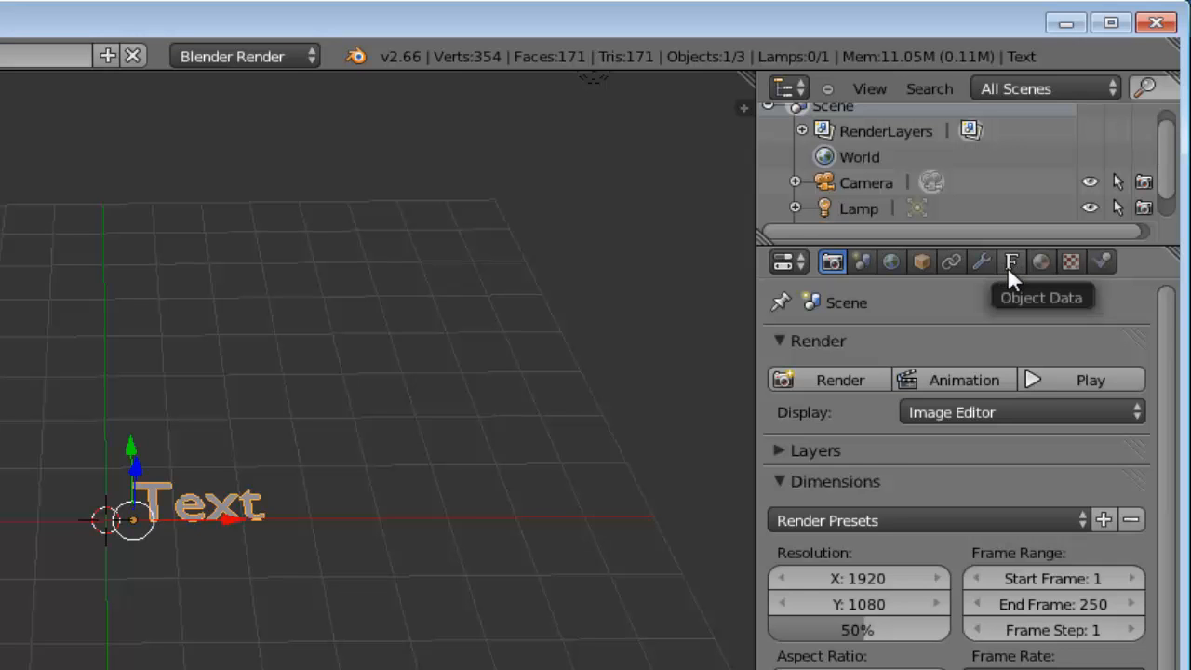
{"action": "left_click", "coordinate": [1011, 263]}
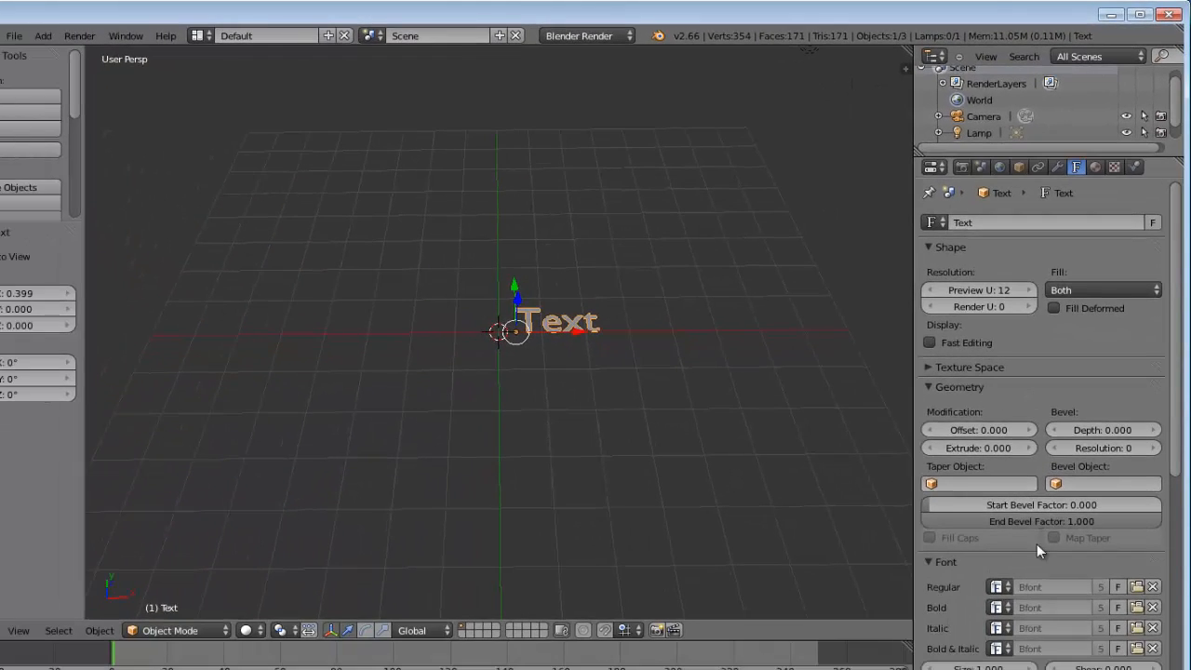
{"action": "left_click_drag", "start_coordinate": [1177, 279], "coordinate": [1177, 312]}
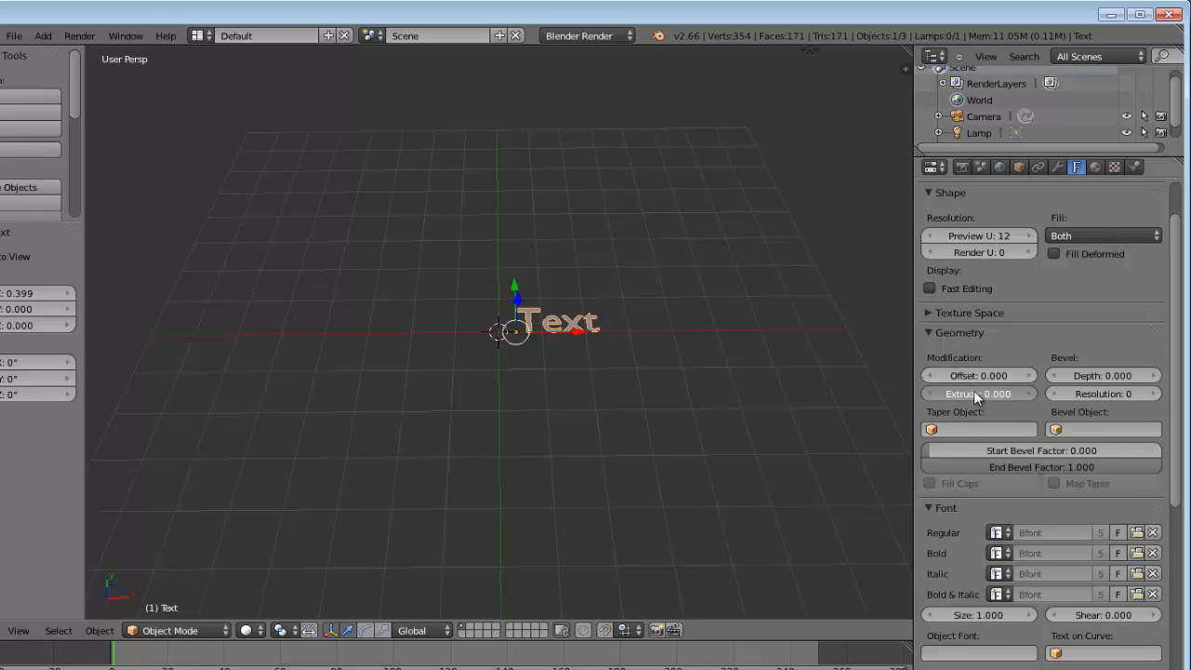
{"action": "left_click_drag", "start_coordinate": [968, 393], "coordinate": [974, 386]}
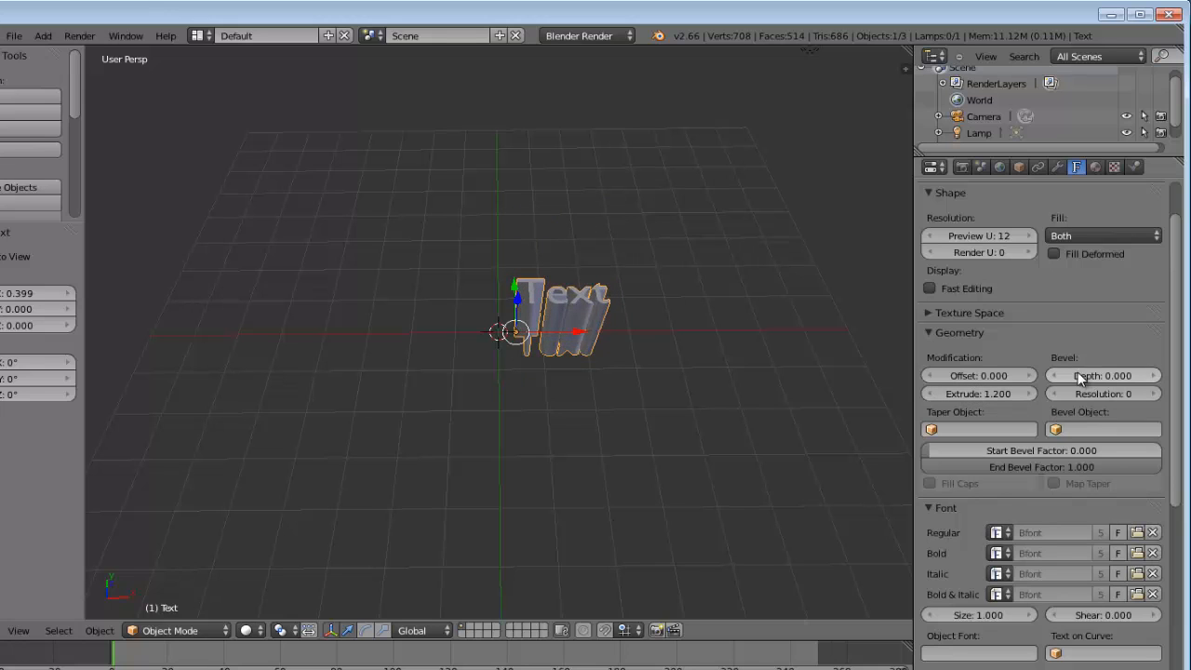
{"action": "mouse_move", "coordinate": [1078, 376]}
{"action": "left_mouse_down"}
{"action": "mouse_move", "coordinate": [1107, 371]}
{"action": "mouse_move", "coordinate": [1082, 376]}
{"action": "left_mouse_up"}
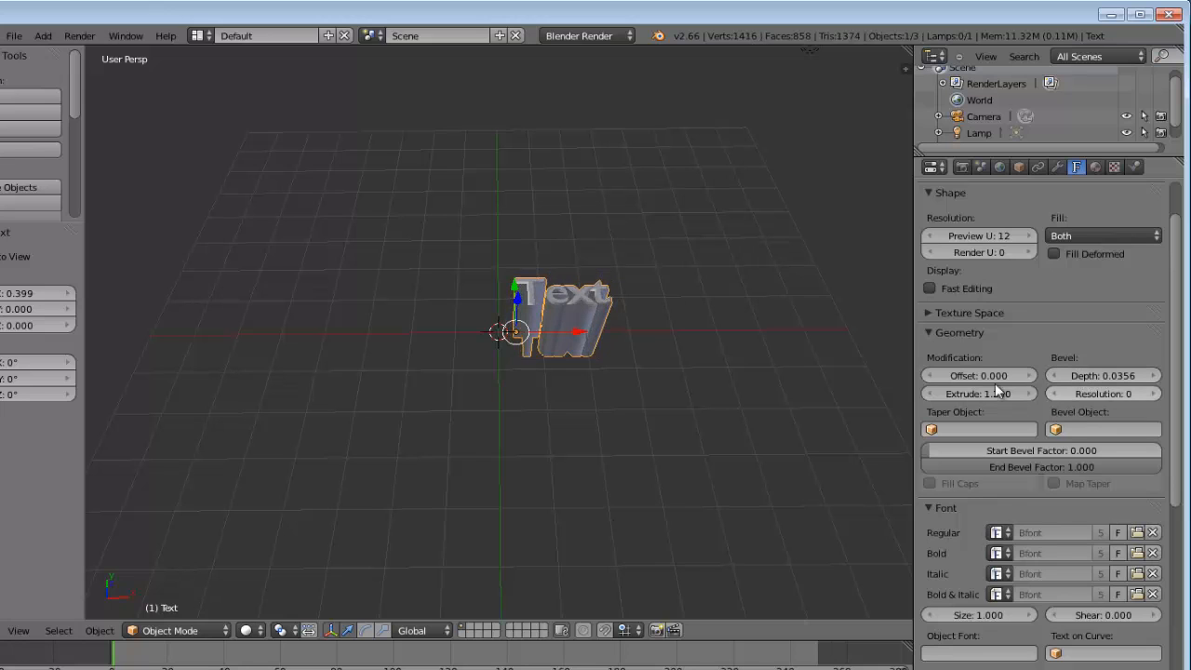
{"action": "mouse_move", "coordinate": [957, 373]}
{"action": "left_mouse_down"}
{"action": "mouse_move", "coordinate": [986, 371]}
{"action": "mouse_move", "coordinate": [958, 370]}
{"action": "left_mouse_up"}
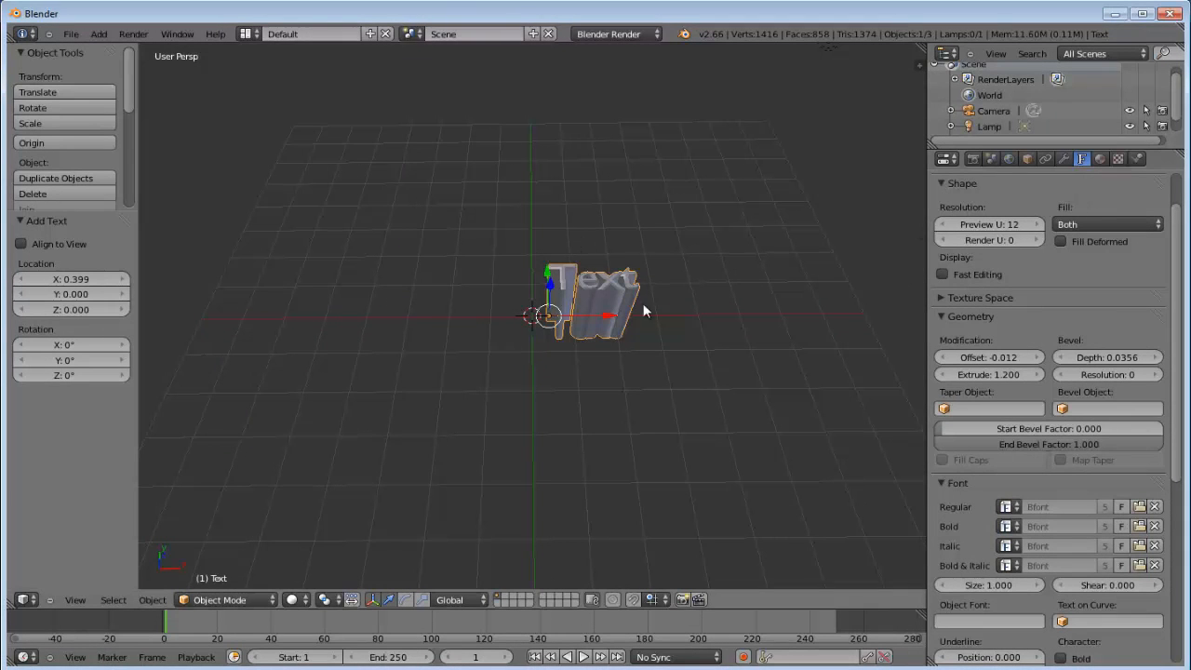
Delete the extruded text object and add a mesh circle to the empty scene.
{"action": "key", "text": "x"}
{"action": "left_click", "coordinate": [641, 248]}
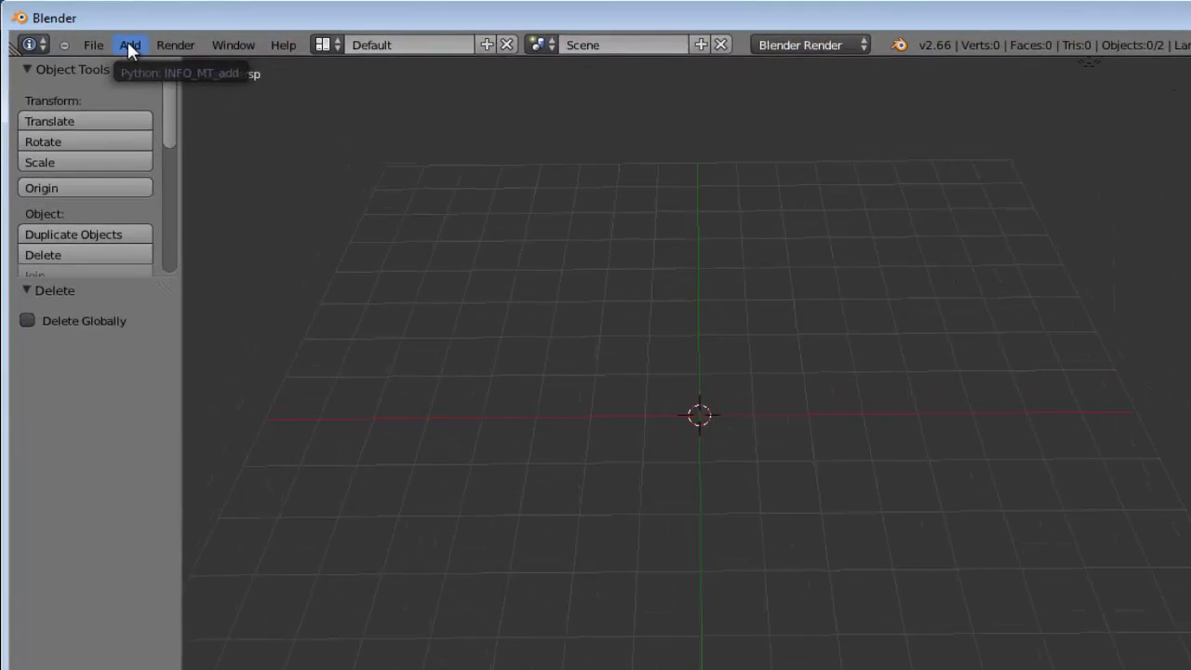
{"action": "left_click", "coordinate": [205, 70]}
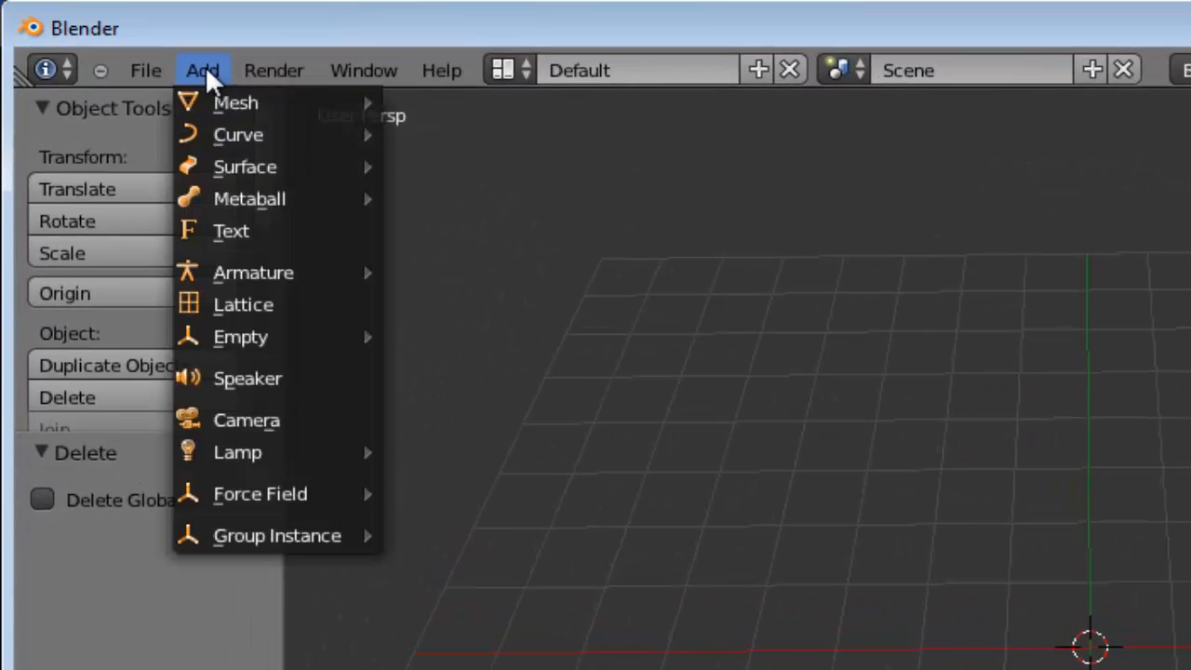
{"action": "mouse_move", "coordinate": [224, 101]}
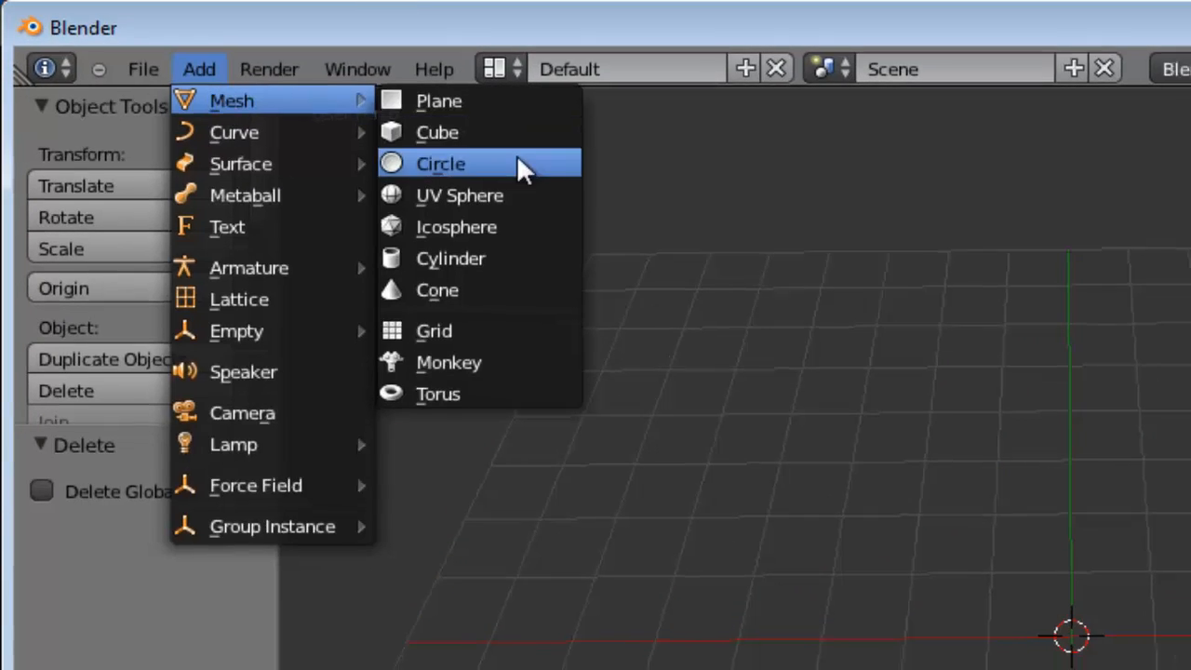
{"action": "left_click", "coordinate": [507, 166]}
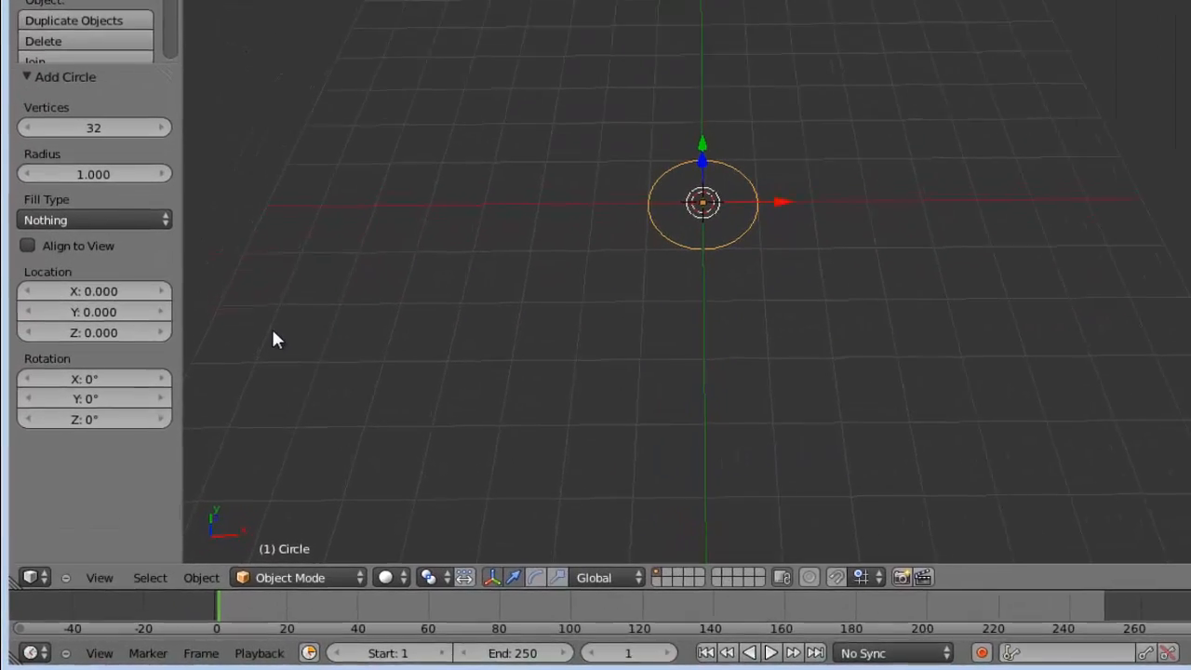
Set the new circle's Vertices to 8 and its Radius to about 0.999.
{"action": "left_click", "coordinate": [112, 101]}
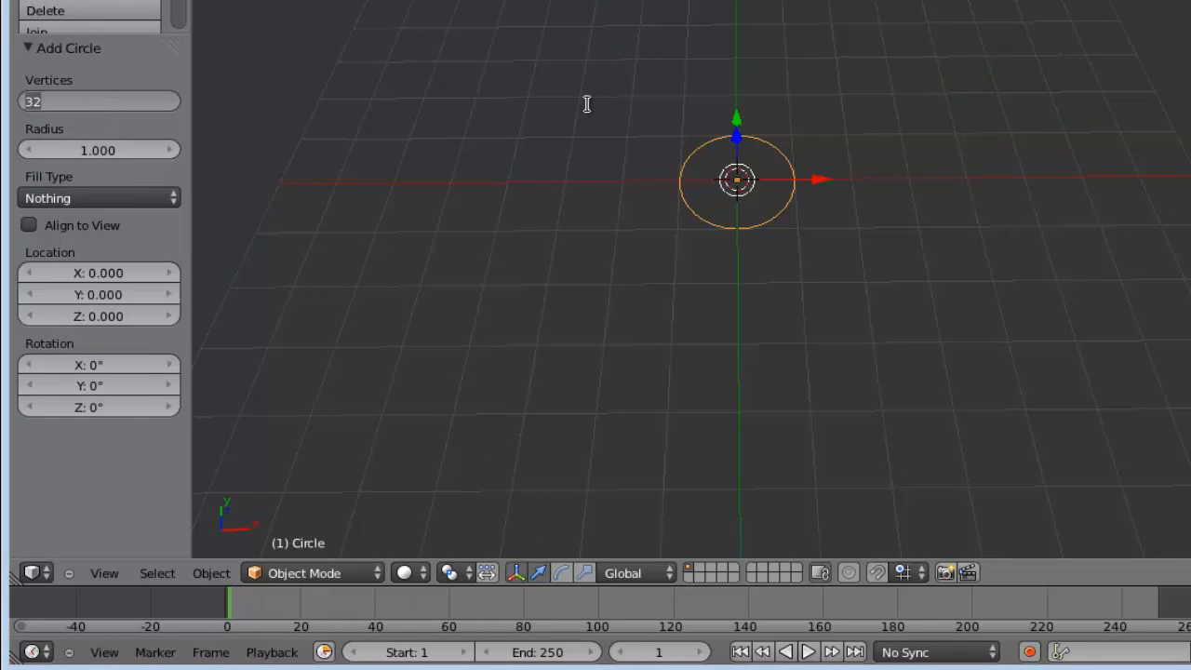
{"action": "type", "text": "8"}
{"action": "key", "text": "Return"}
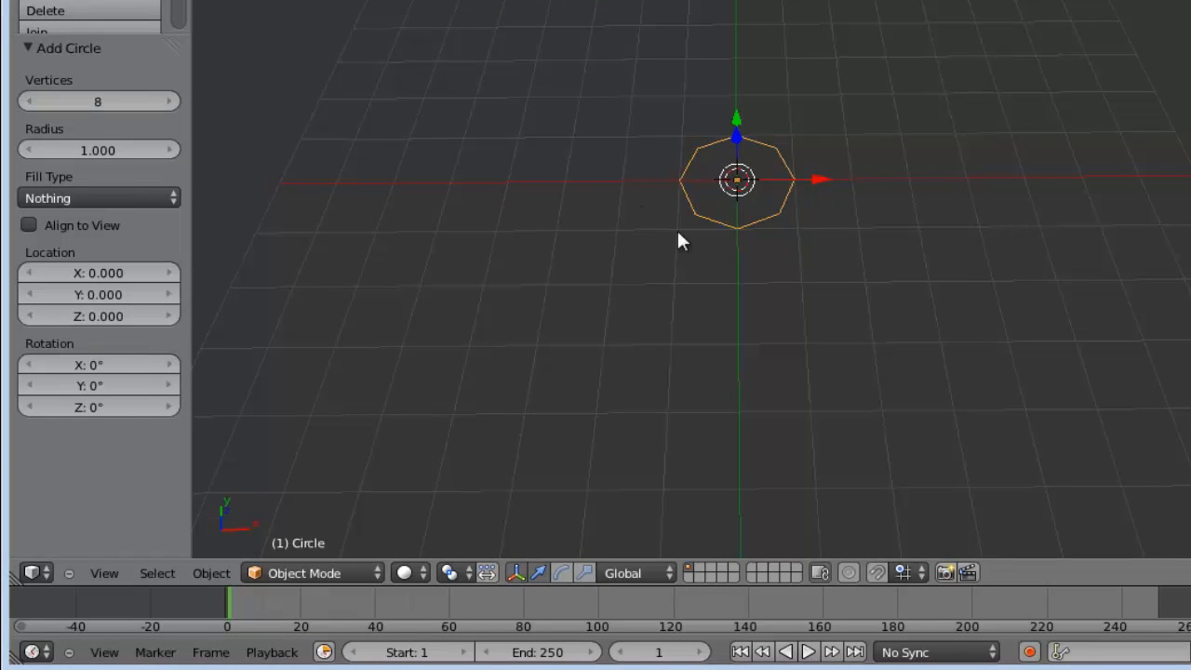
{"action": "scroll", "coordinate": [752, 200], "scroll_direction": "up", "scroll_amount": 6}
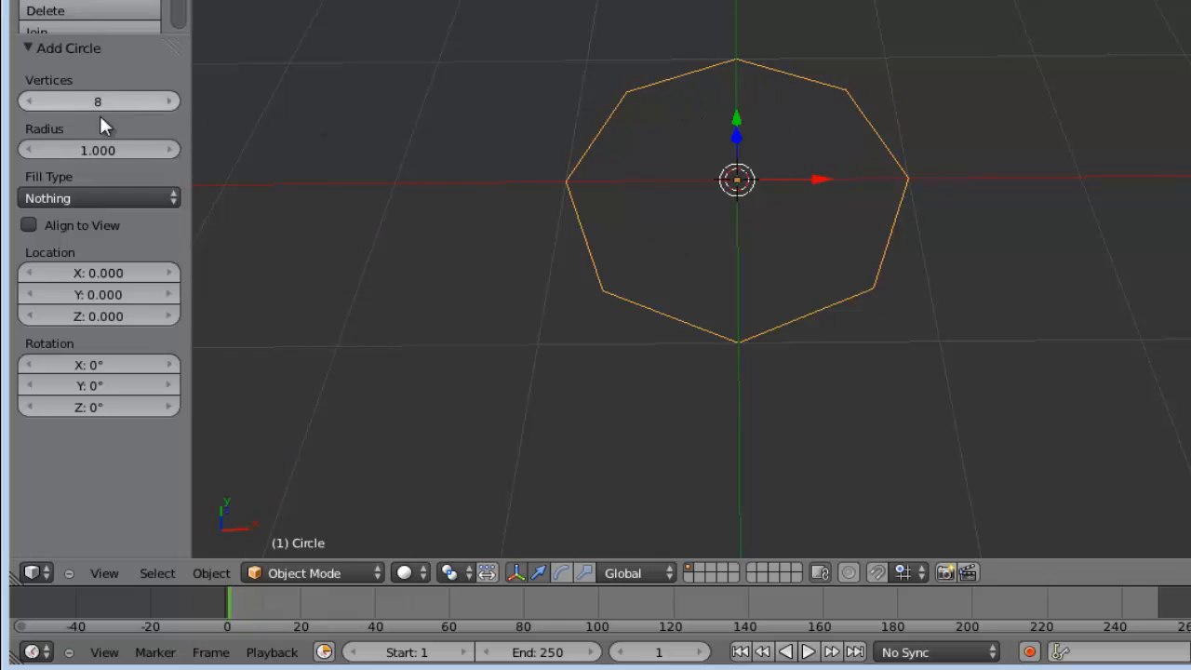
{"action": "left_click_drag", "start_coordinate": [110, 149], "coordinate": [95, 177]}
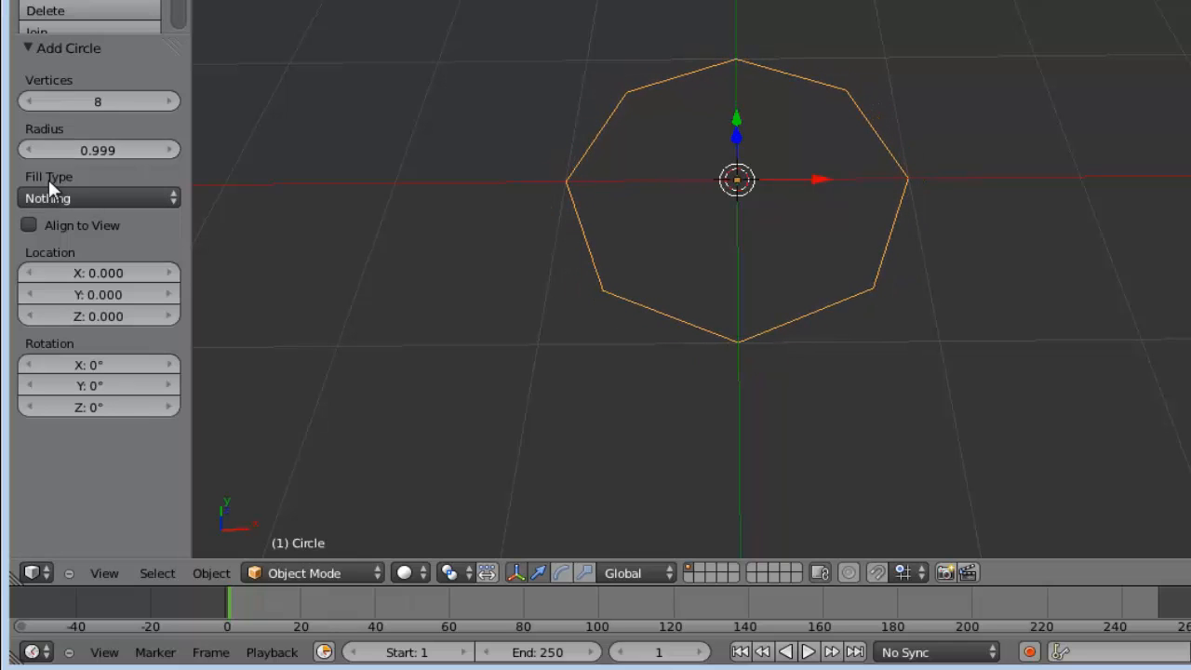
Try the Ngon and Triangle Fan fill types, restore Nothing, and toggle the circle's Align to View on and off.
{"action": "left_click", "coordinate": [177, 196]}
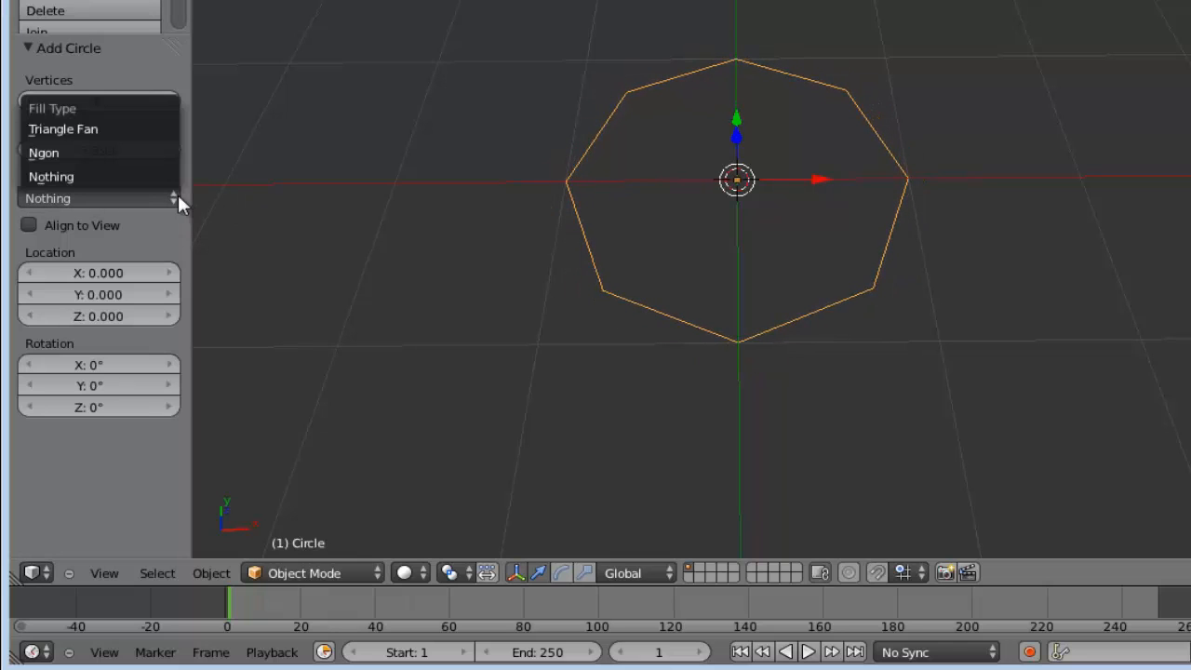
{"action": "left_click", "coordinate": [86, 153]}
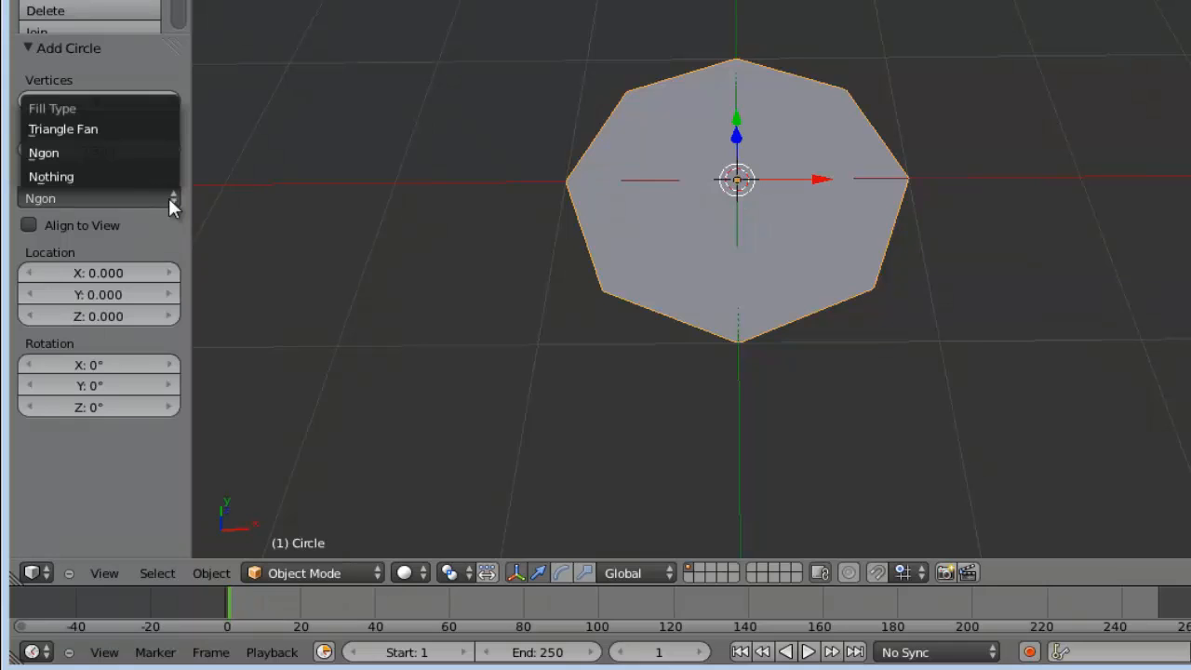
{"action": "left_click", "coordinate": [99, 130]}
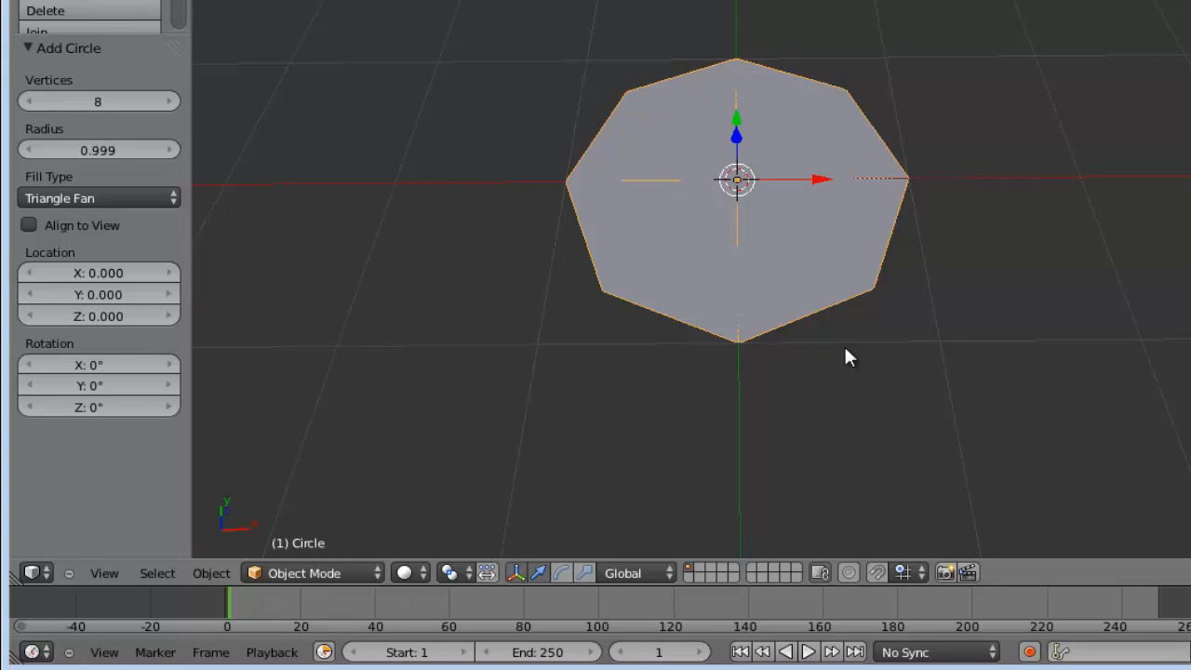
{"action": "left_click", "coordinate": [171, 197]}
{"action": "left_click", "coordinate": [51, 175]}
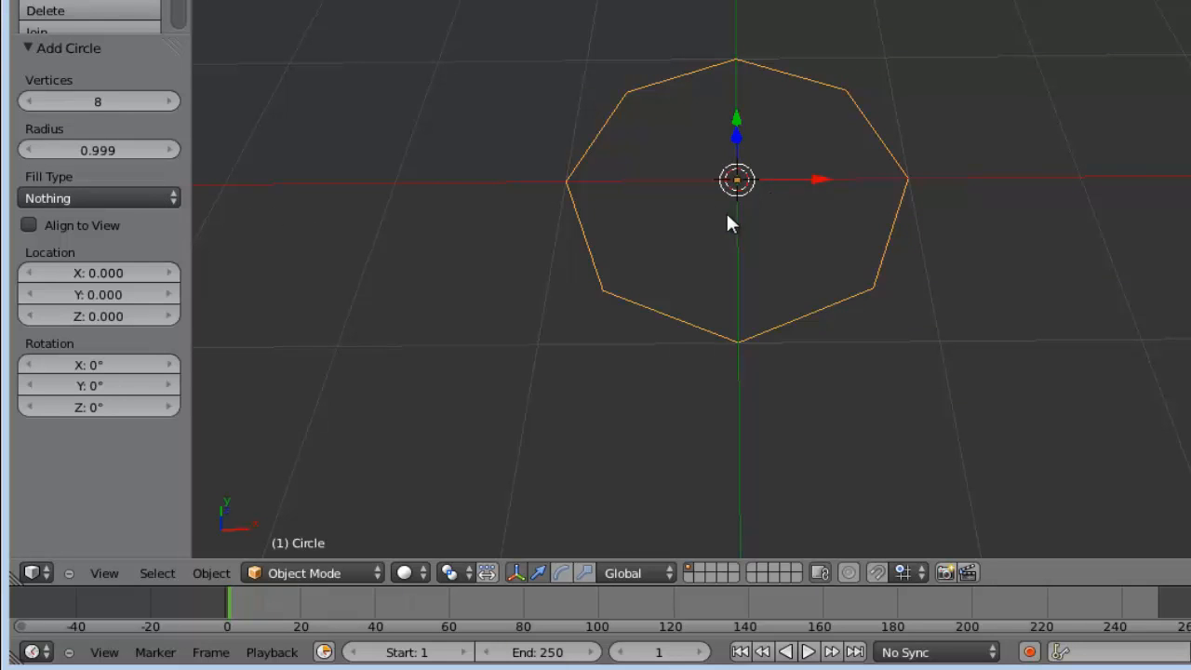
{"action": "left_click", "coordinate": [28, 225]}
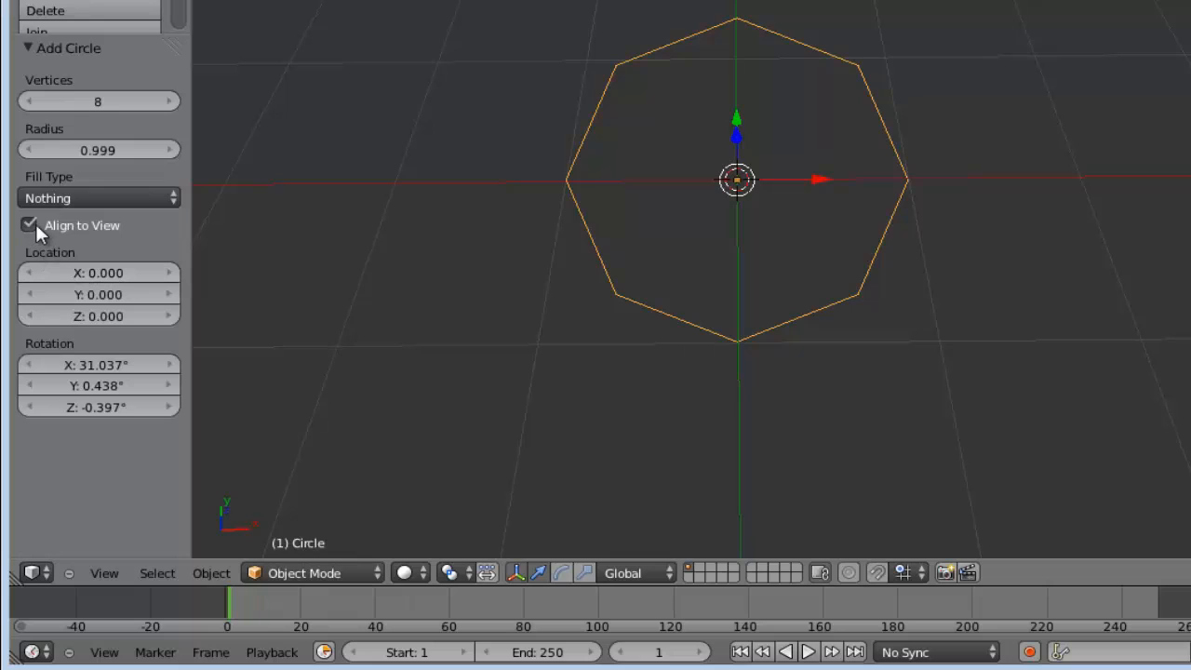
{"action": "left_click", "coordinate": [36, 227]}
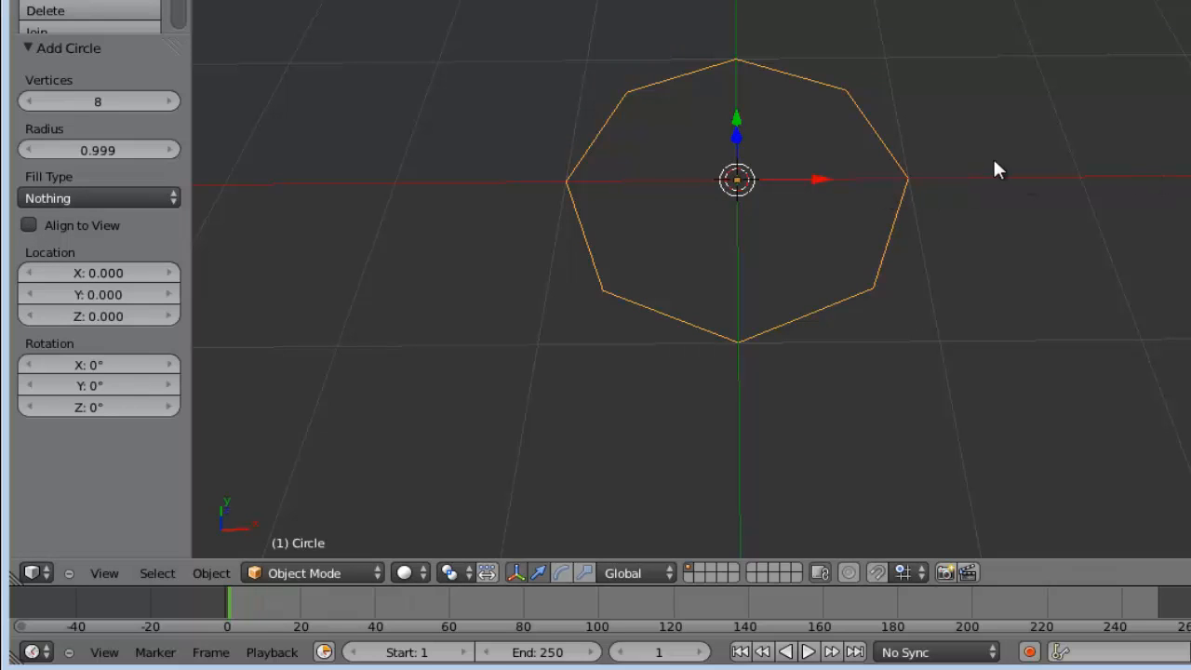
Try rotating, scaling and moving the whole circle in Object Mode, cancelling each transform.
{"action": "key", "text": "r"}
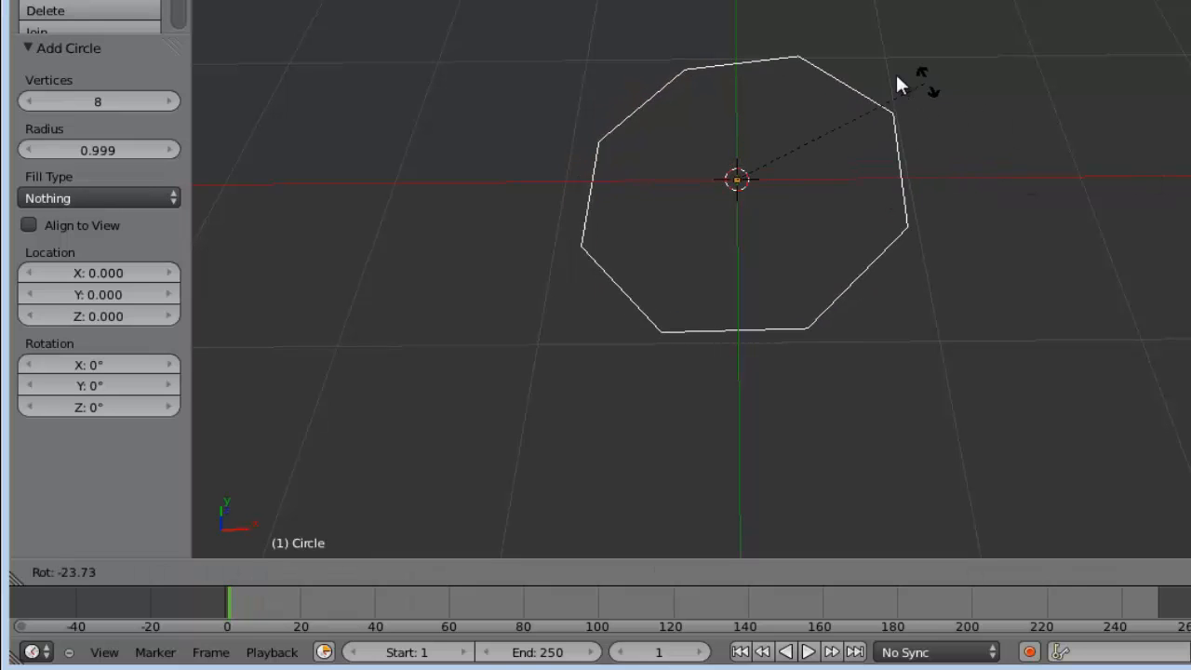
{"action": "key", "text": "Escape"}
{"action": "key", "text": "s"}
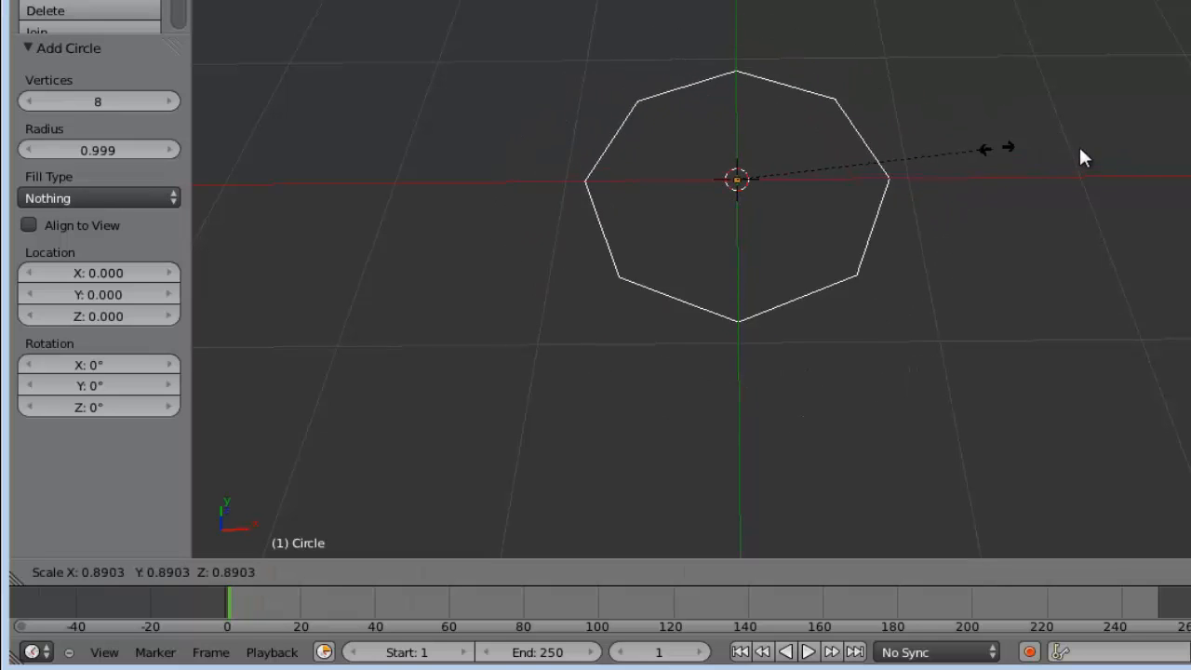
{"action": "key", "text": "Escape"}
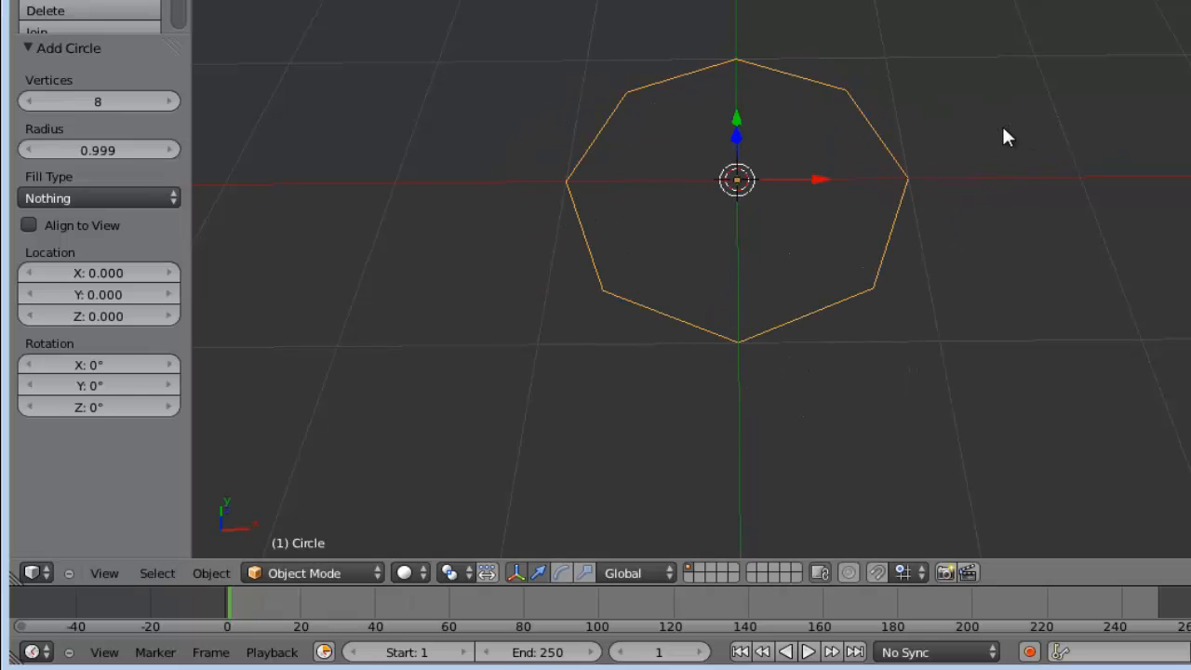
{"action": "key", "text": "g"}
{"action": "key", "text": "Escape"}
Switch the eight-vertex circle to Edit Mode with Vertex as the mesh select mode.
{"action": "left_click", "coordinate": [379, 572]}
{"action": "left_click", "coordinate": [343, 530]}
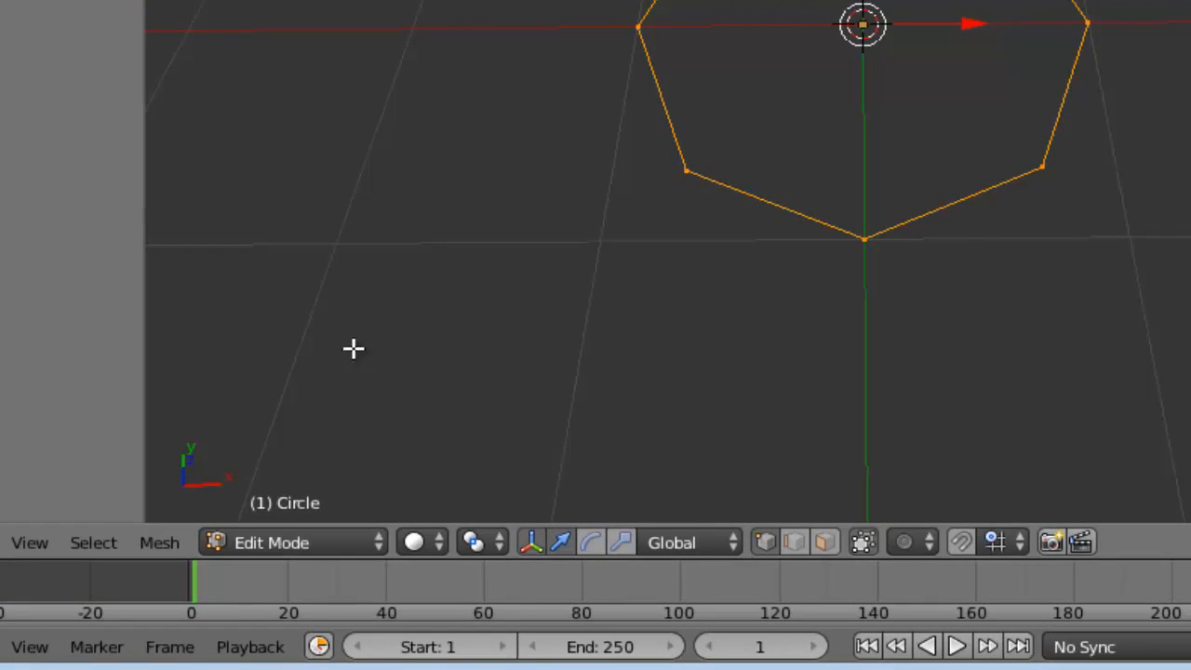
{"action": "key", "text": "ctrl+Tab"}
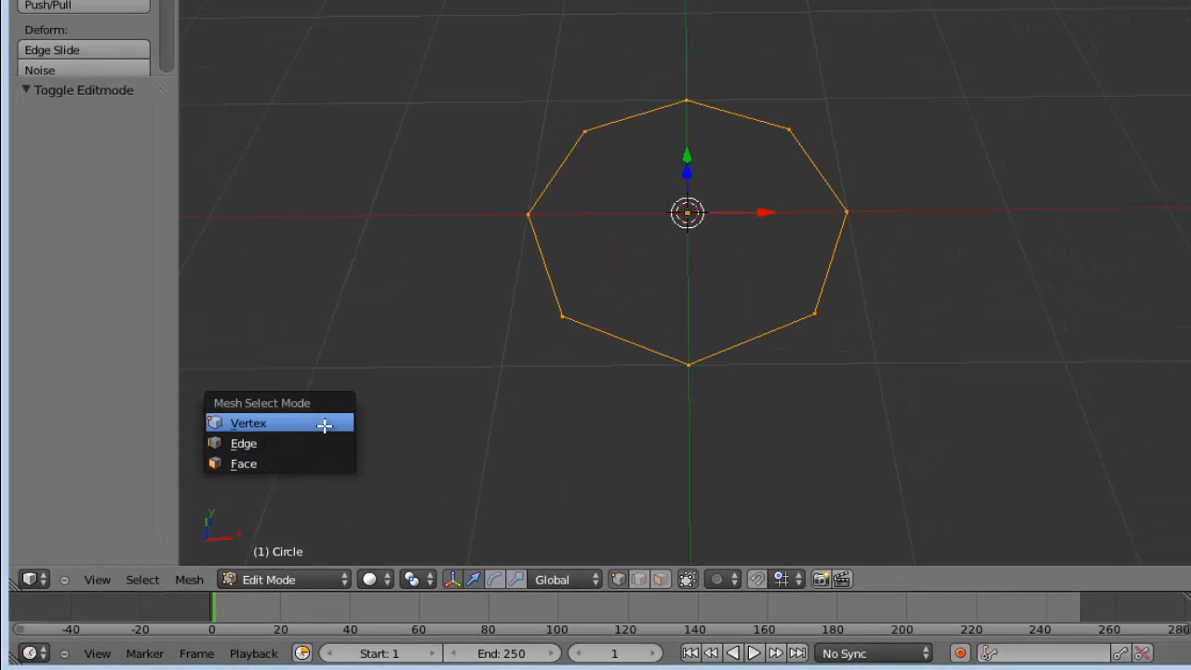
{"action": "left_click", "coordinate": [324, 425]}
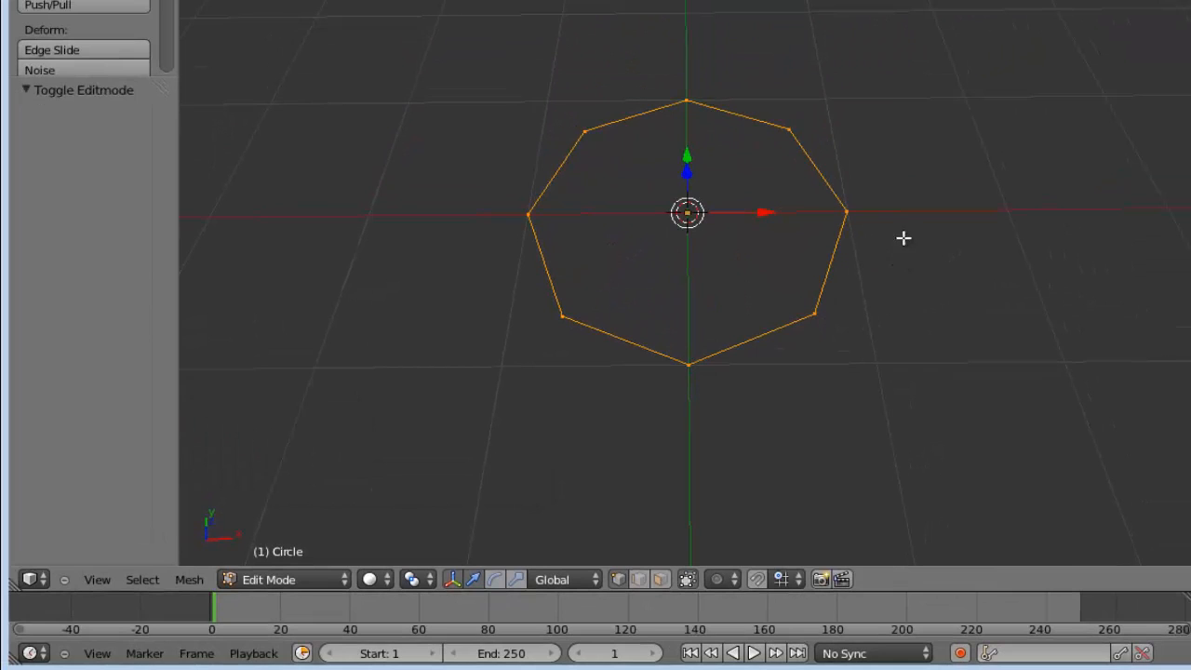
Try moving the circle's single vertex on the positive X axis, cancel it and select all vertices again.
{"action": "right_click", "coordinate": [850, 209]}
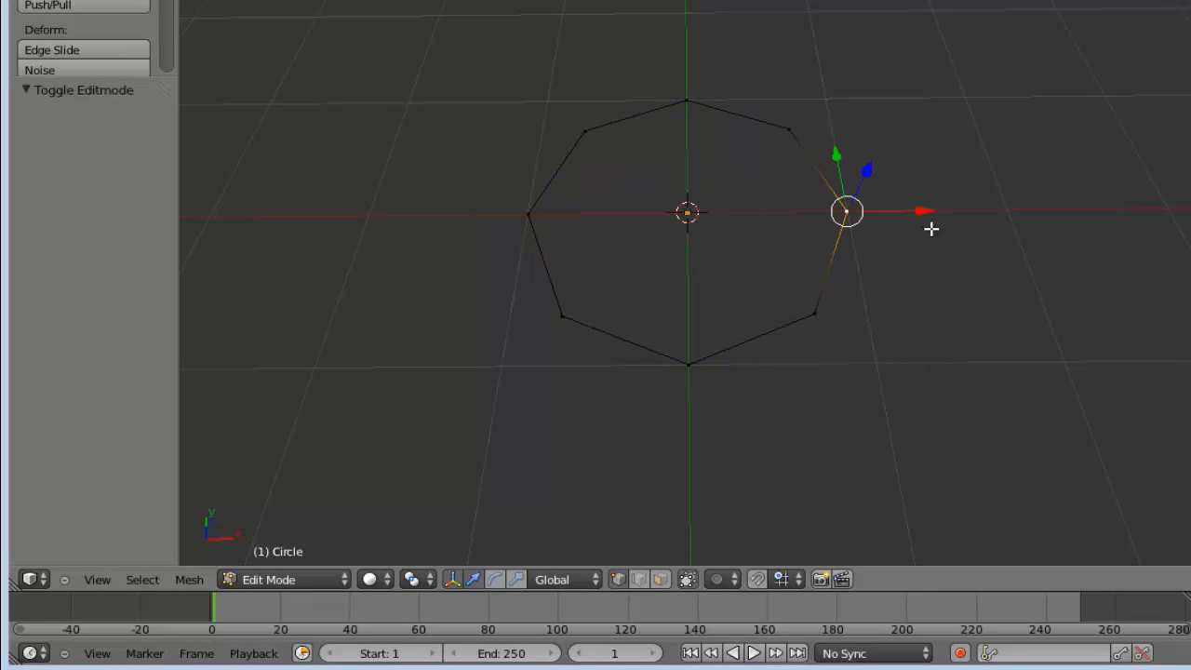
{"action": "key", "text": "g"}
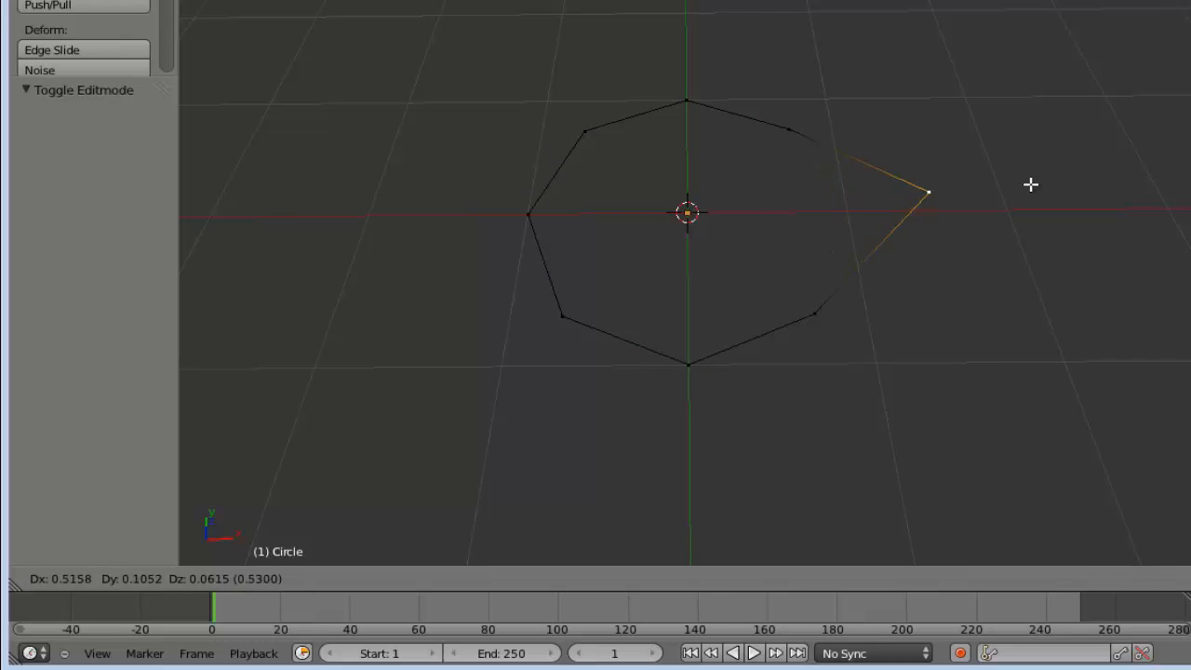
{"action": "key", "text": "Escape"}
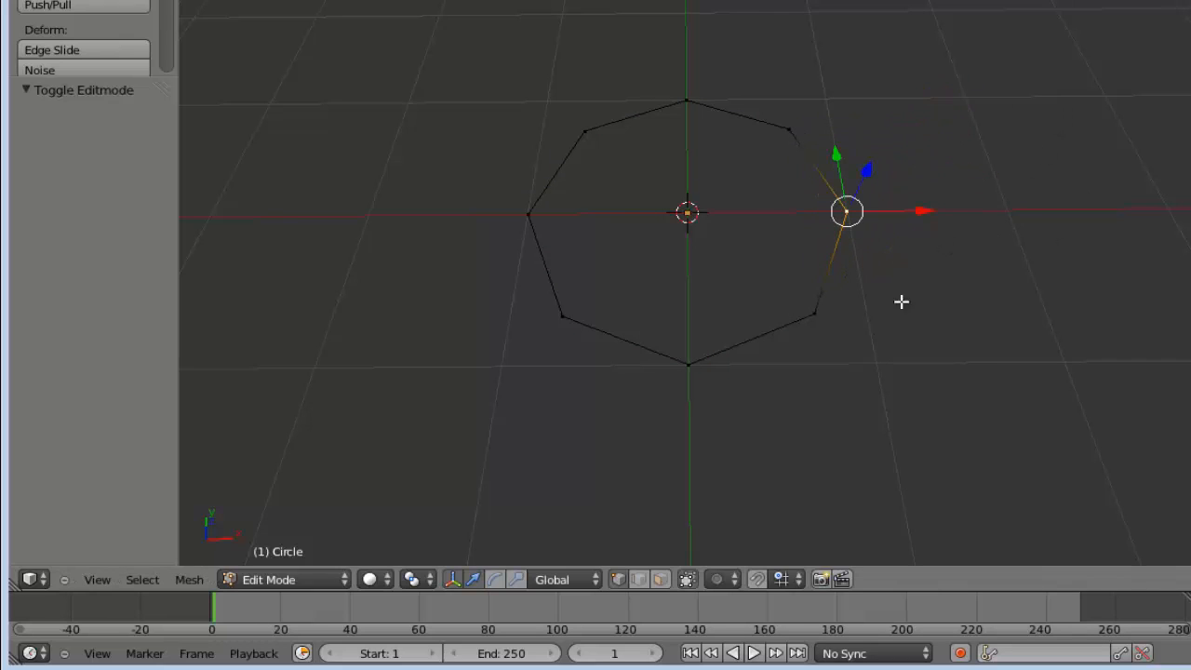
{"action": "key", "text": "a"}
{"action": "key", "text": "a"}
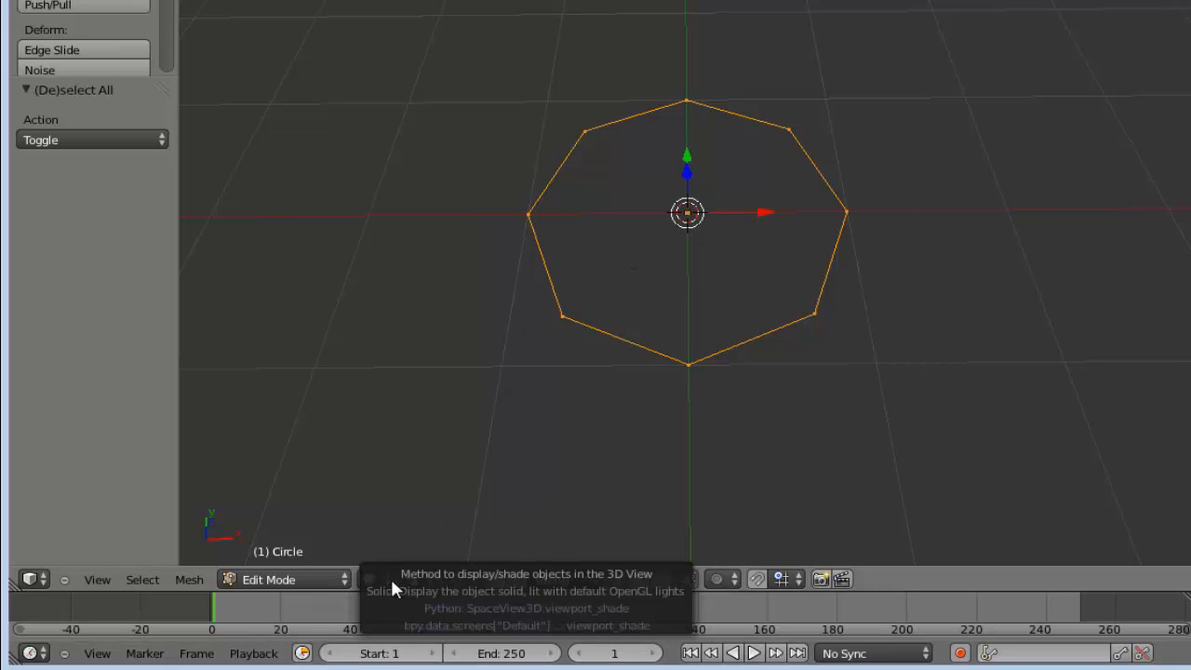
Return to Object Mode, move the circle by about X -1.638, Y 1.198, Z 0.726, and deselect it.
{"action": "left_click", "coordinate": [346, 579]}
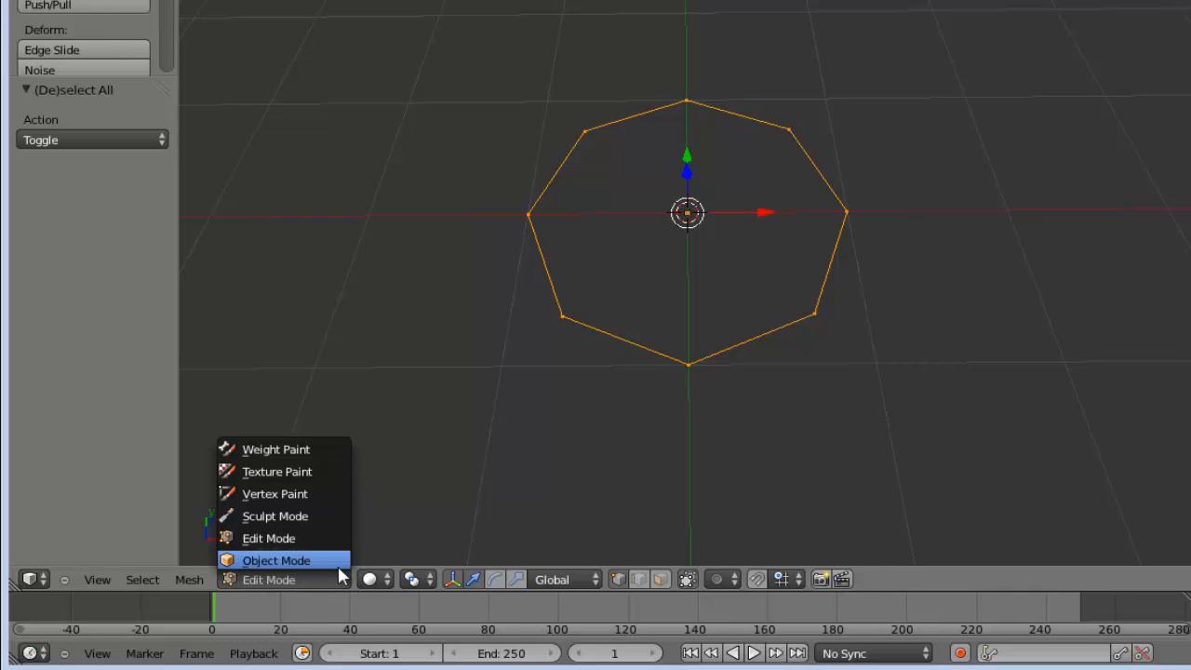
{"action": "left_click", "coordinate": [335, 560]}
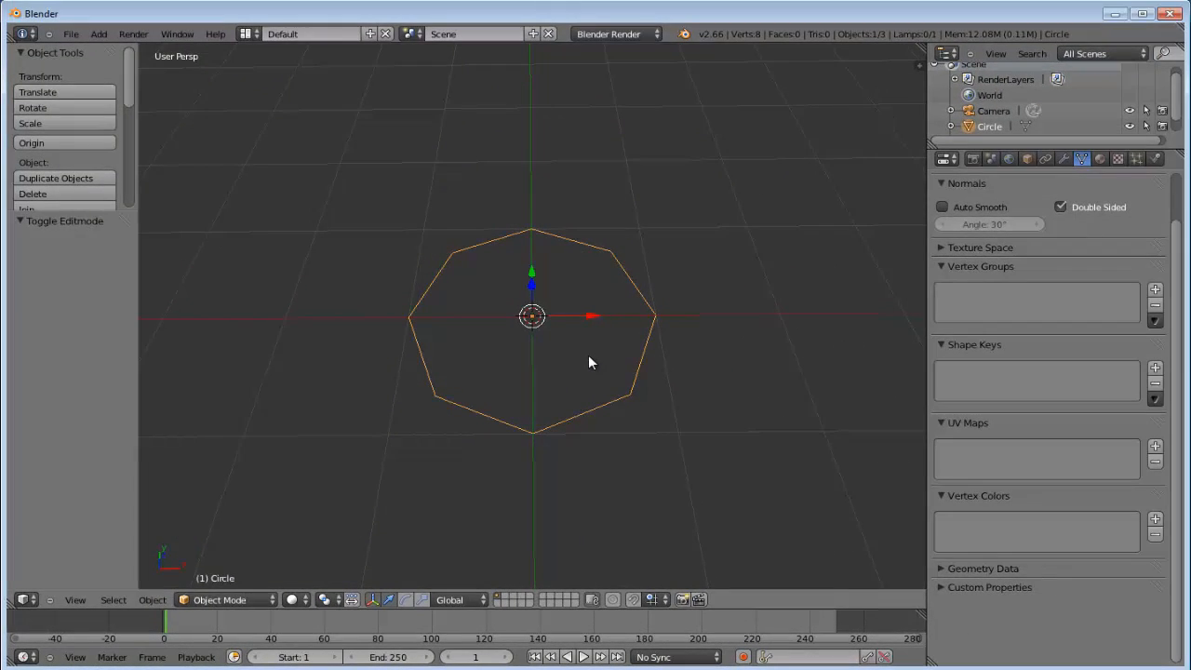
{"action": "key", "text": "g"}
{"action": "left_click", "coordinate": [383, 200]}
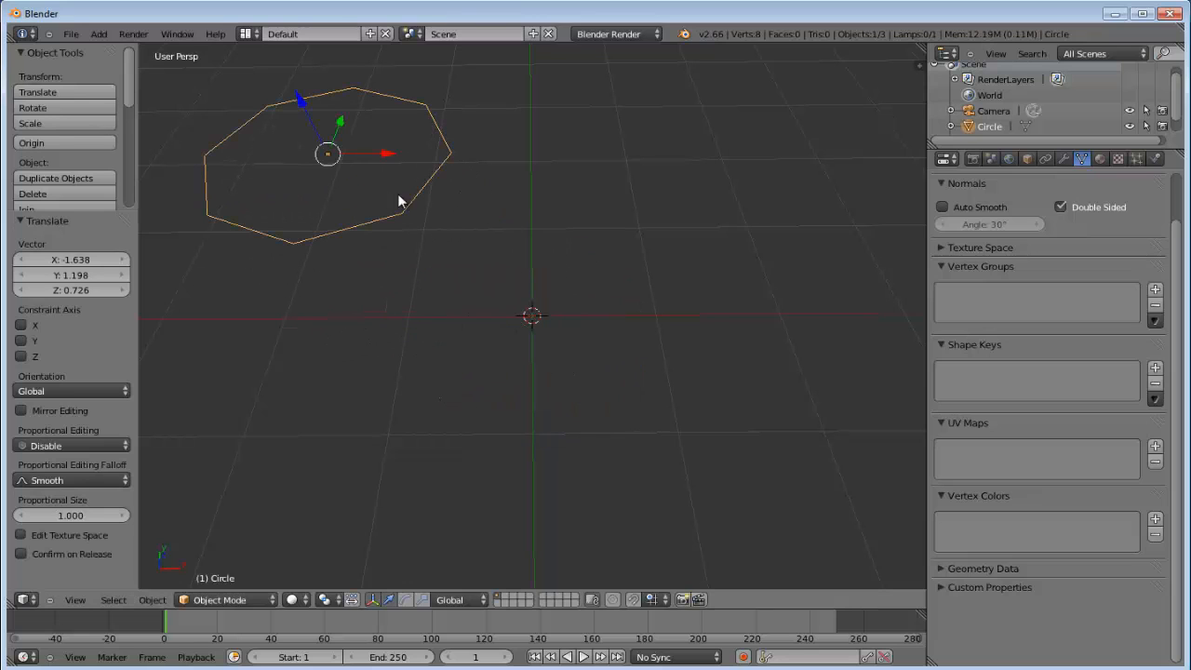
{"action": "key", "text": "a"}
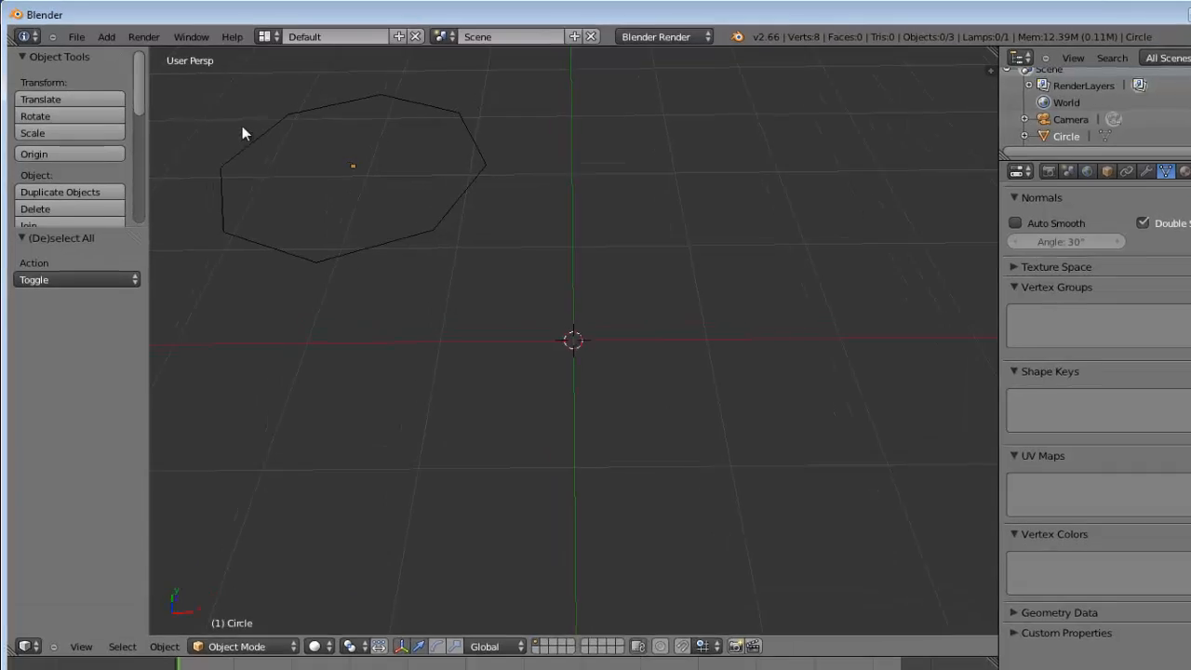
Add a Bezier circle curve at the scene origin and switch it to Edit Mode.
{"action": "left_click", "coordinate": [175, 61]}
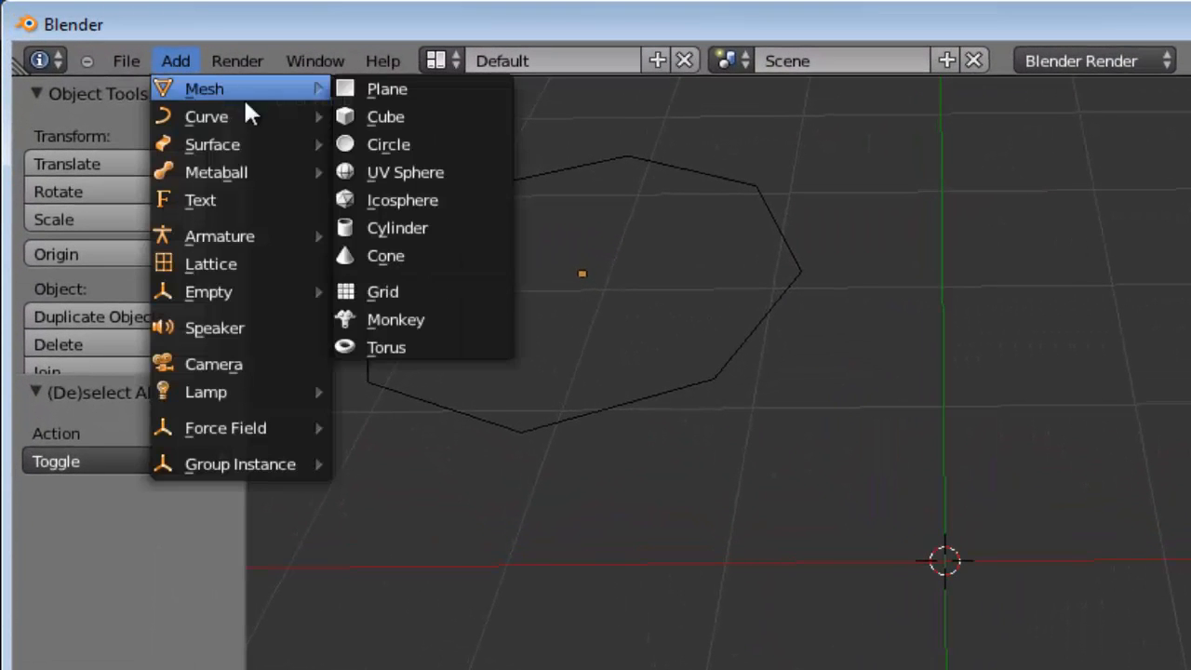
{"action": "mouse_move", "coordinate": [229, 114]}
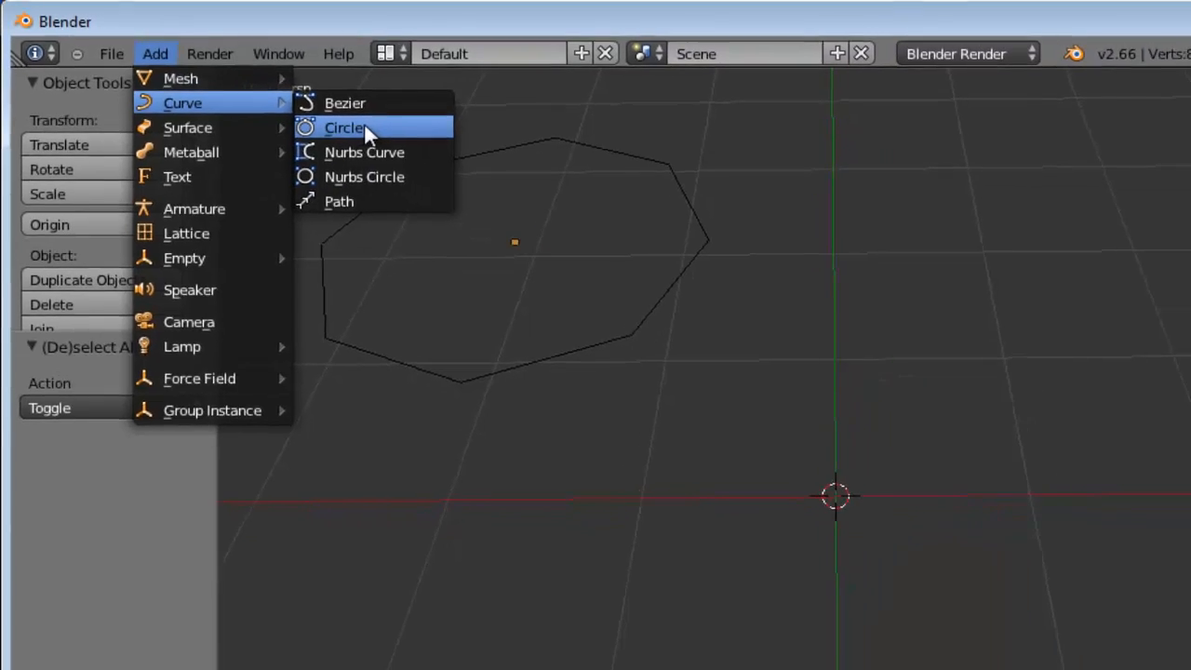
{"action": "left_click", "coordinate": [364, 129]}
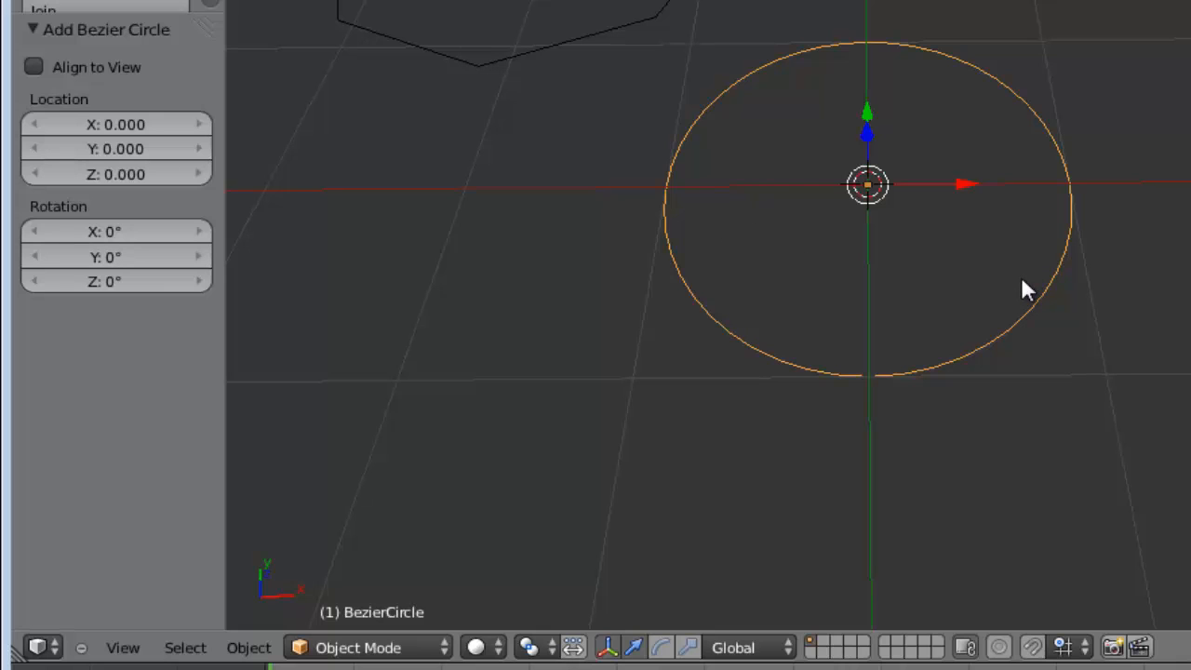
{"action": "left_click", "coordinate": [441, 642]}
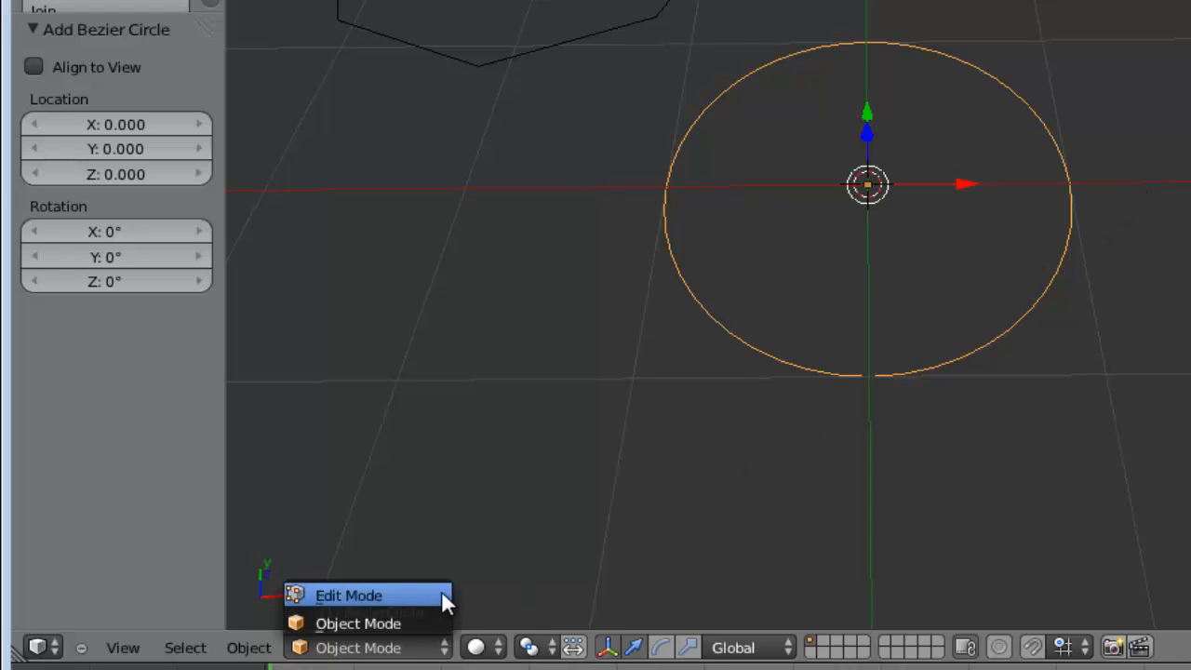
{"action": "left_click", "coordinate": [443, 595]}
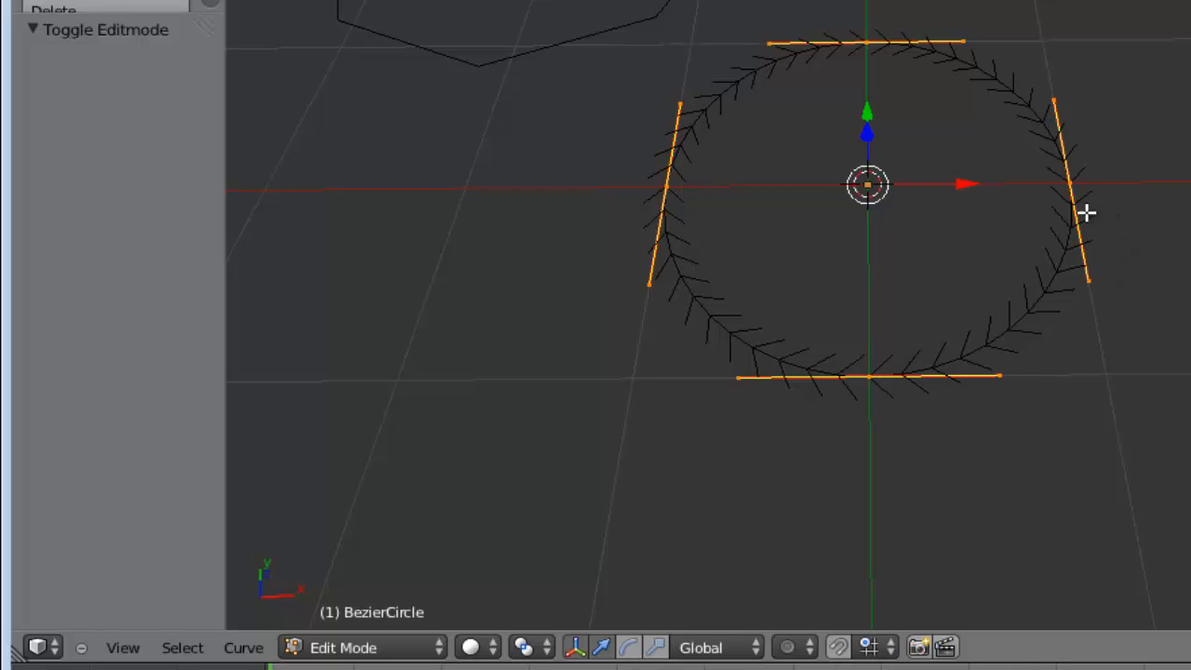
Move the Bezier circle's control point on the negative Y axis inward by about 0.454 along Y.
{"action": "right_click", "coordinate": [869, 377]}
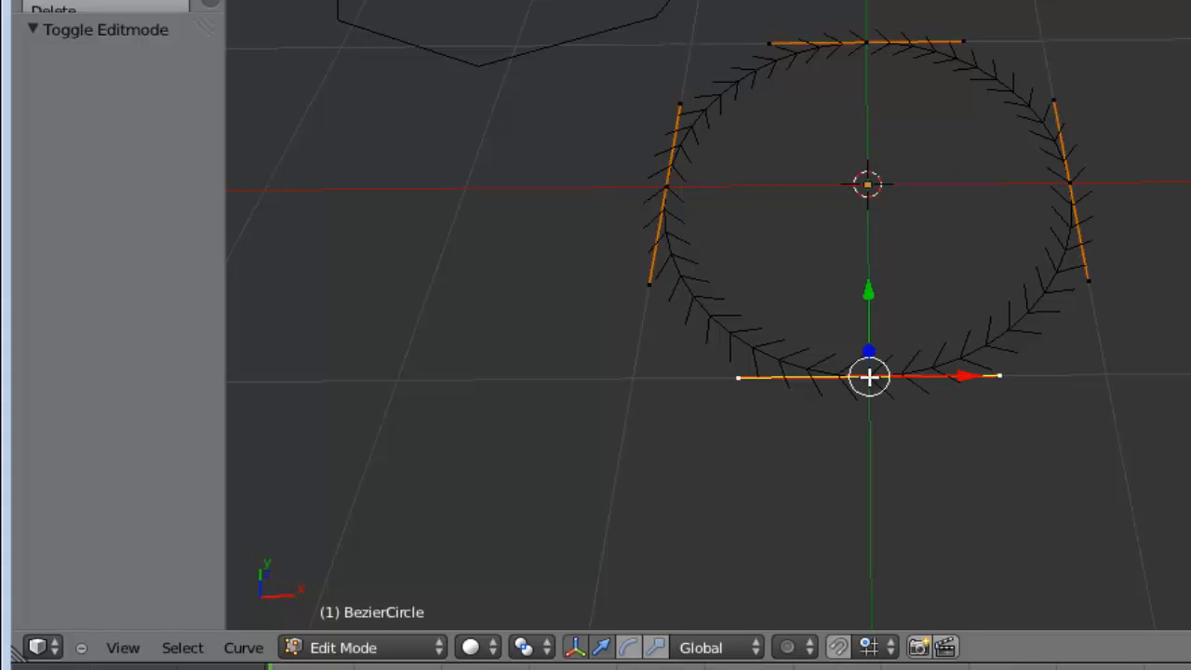
{"action": "key", "text": "g"}
{"action": "key", "text": "y"}
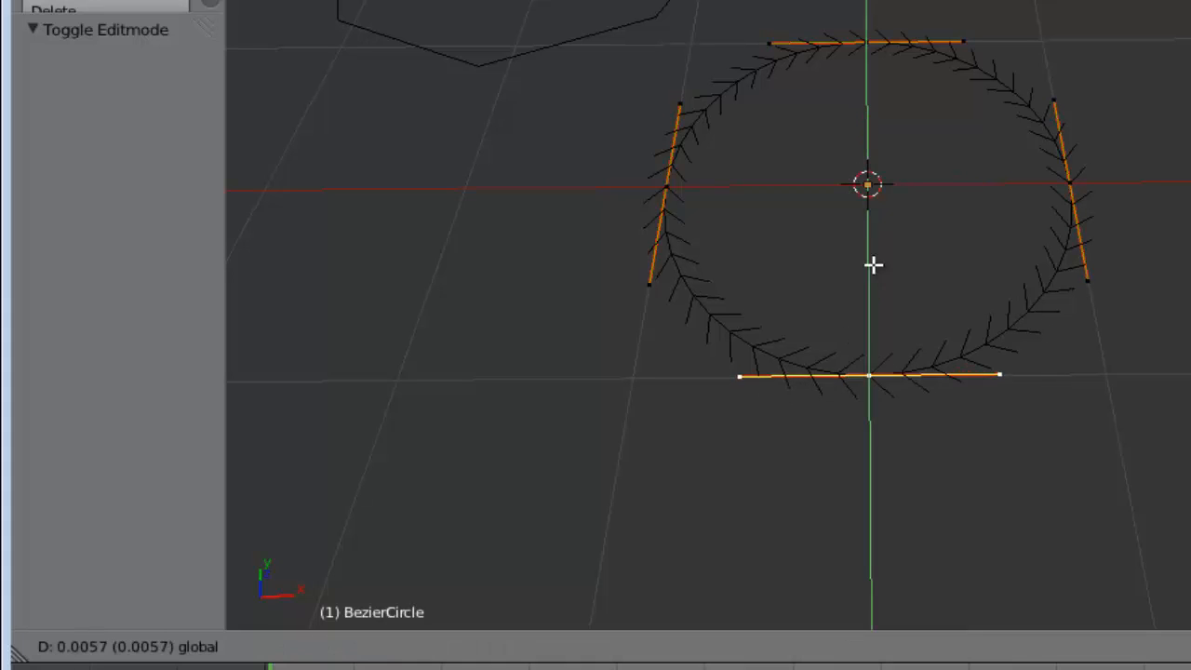
{"action": "left_click", "coordinate": [843, 197]}
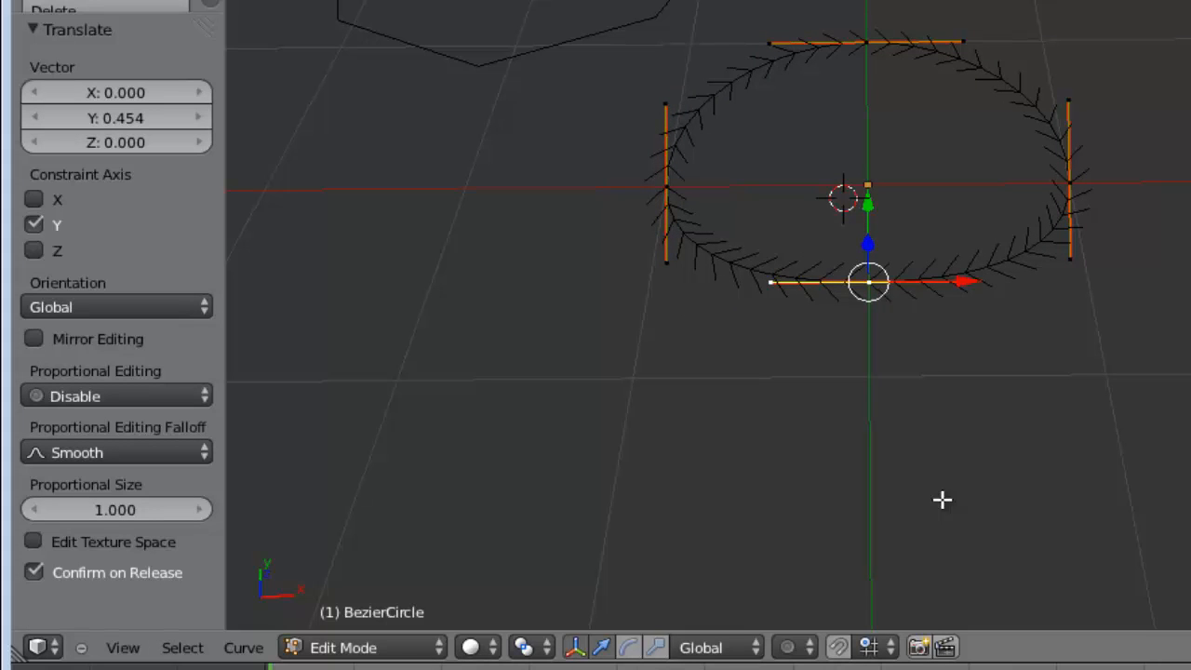
Try moving the selected control point, cancel it, and move its negative-X handle by about X 0.578, Y -0.510, Z -0.309.
{"action": "key", "text": "g"}
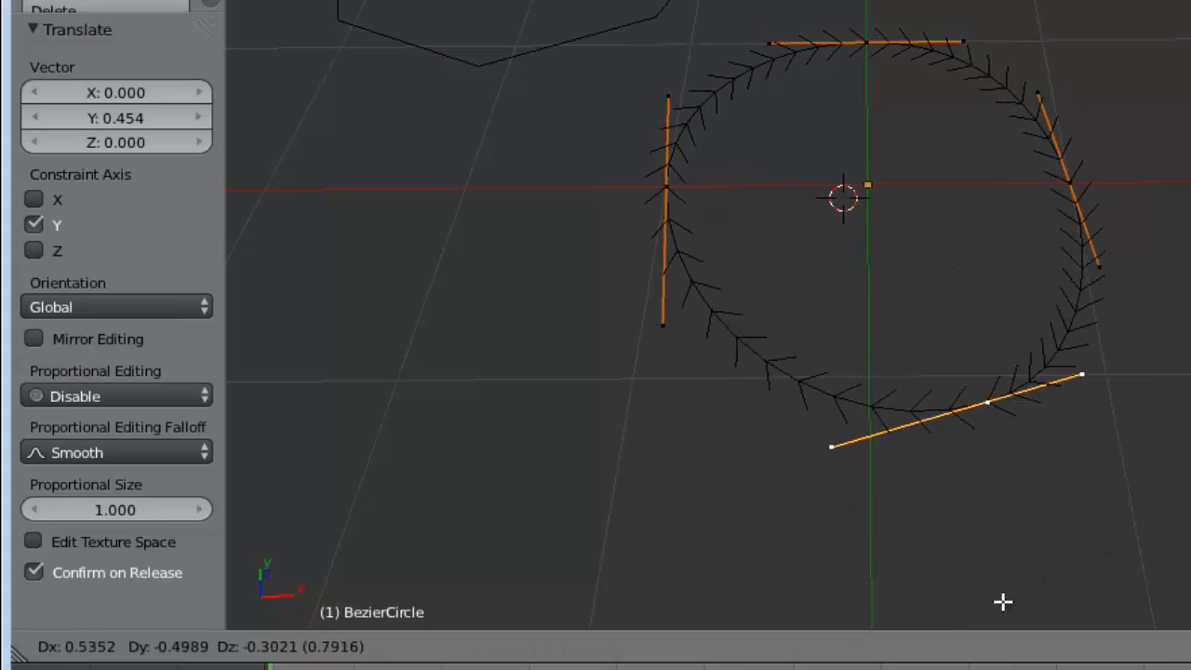
{"action": "key", "text": "Escape"}
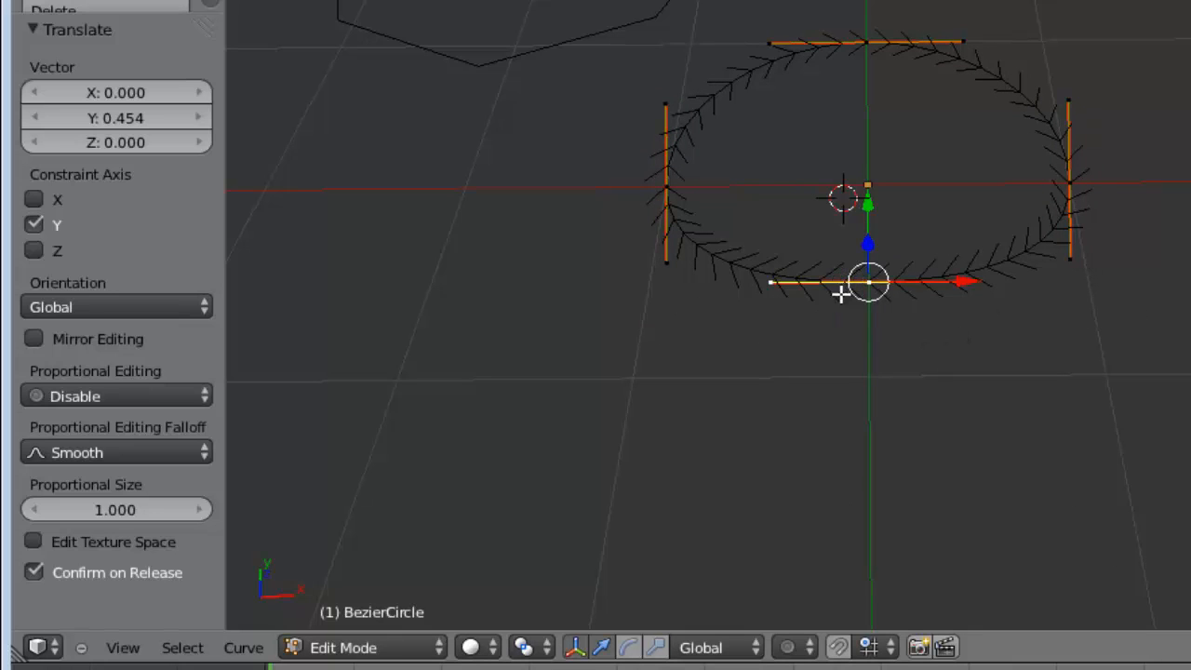
{"action": "right_click", "coordinate": [768, 281]}
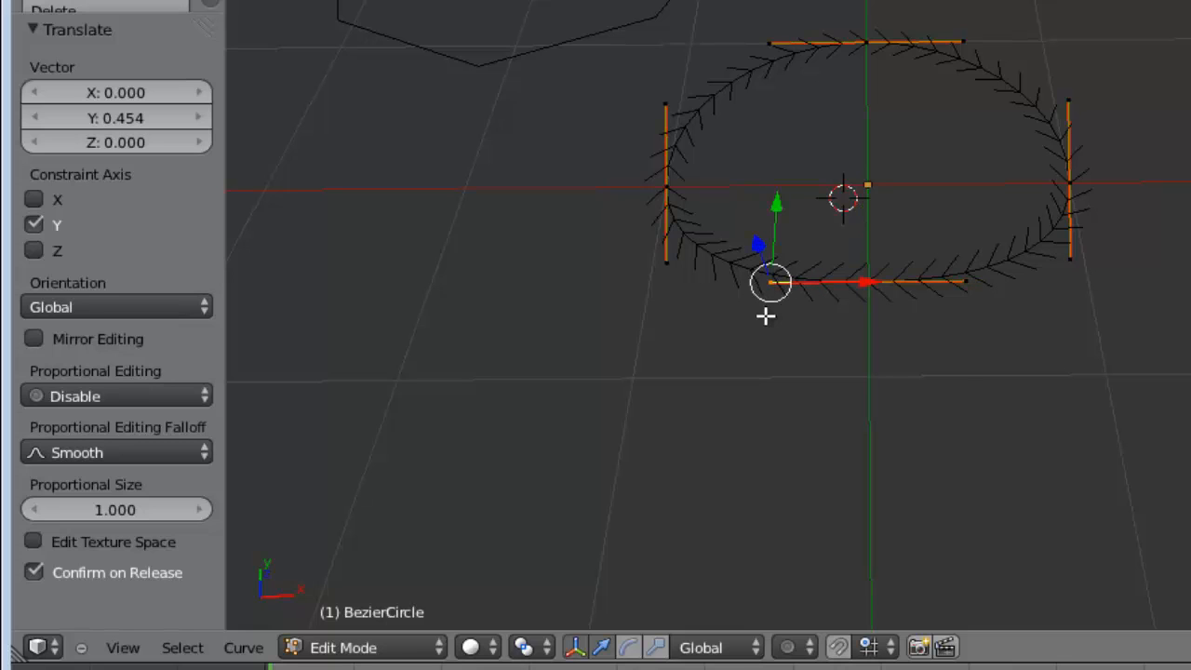
{"action": "key", "text": "g"}
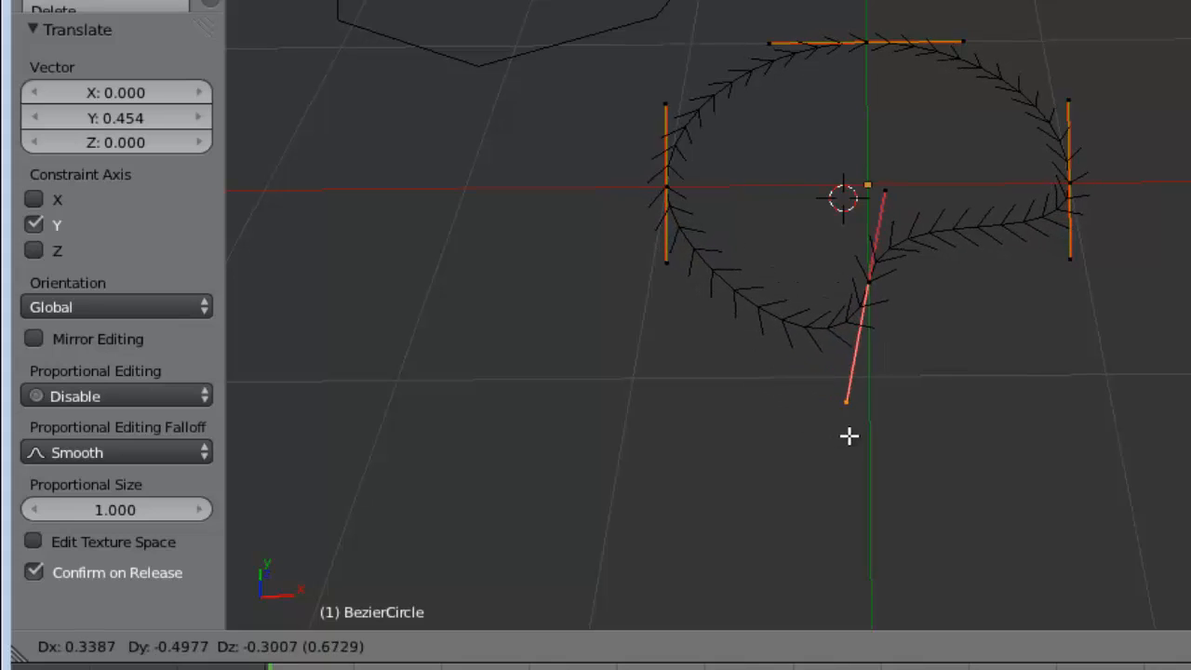
{"action": "left_click", "coordinate": [894, 438]}
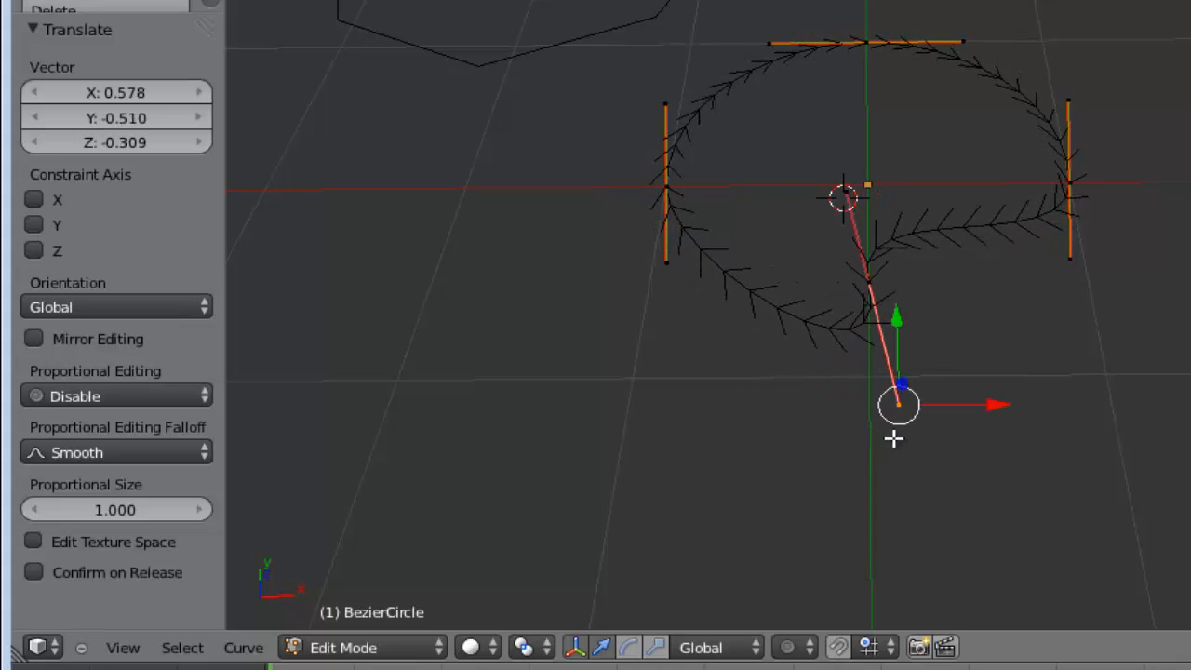
Return to Object Mode and delete the deformed Bezier circle.
{"action": "left_click", "coordinate": [443, 655]}
{"action": "left_click", "coordinate": [430, 624]}
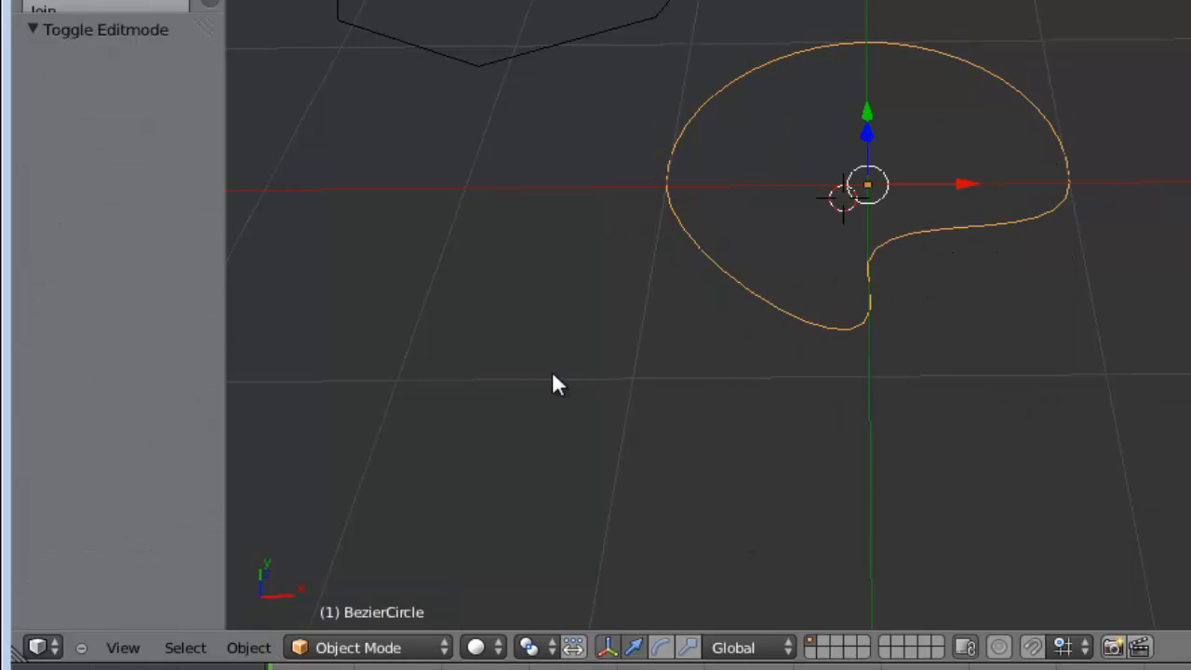
{"action": "key", "text": "x"}
{"action": "left_click", "coordinate": [957, 319]}
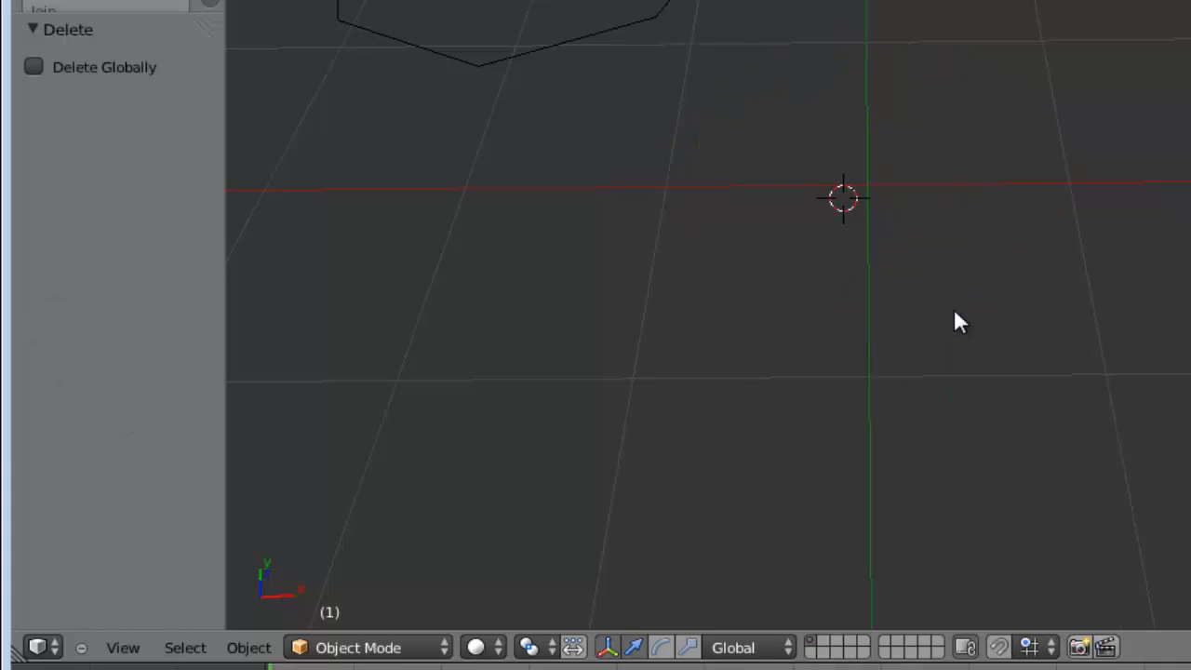
Add a fresh Bezier circle curve at the 3D cursor.
{"action": "key", "text": "shift+a"}
{"action": "mouse_move", "coordinate": [956, 312]}
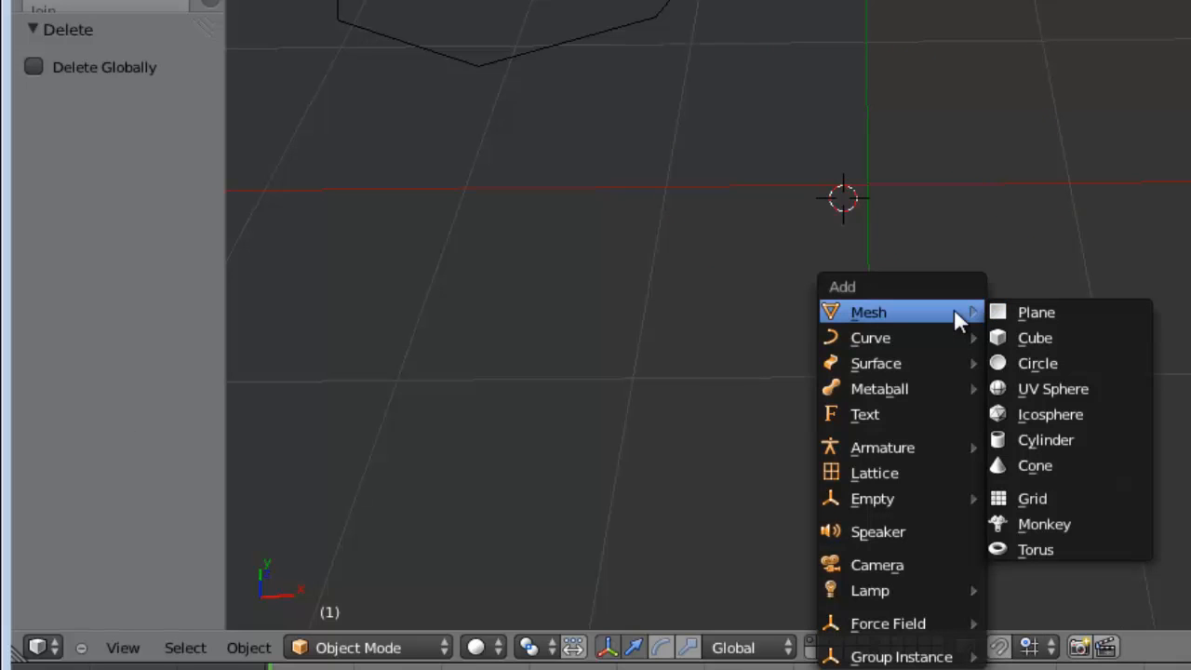
{"action": "mouse_move", "coordinate": [937, 337]}
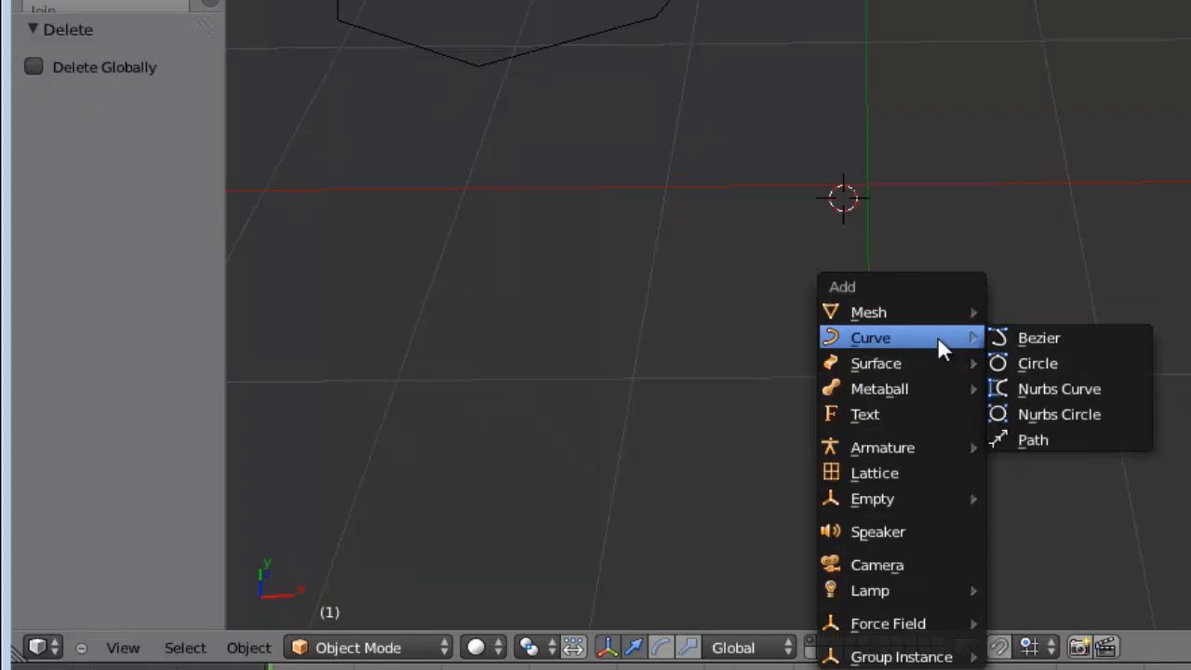
{"action": "left_click", "coordinate": [1023, 366]}
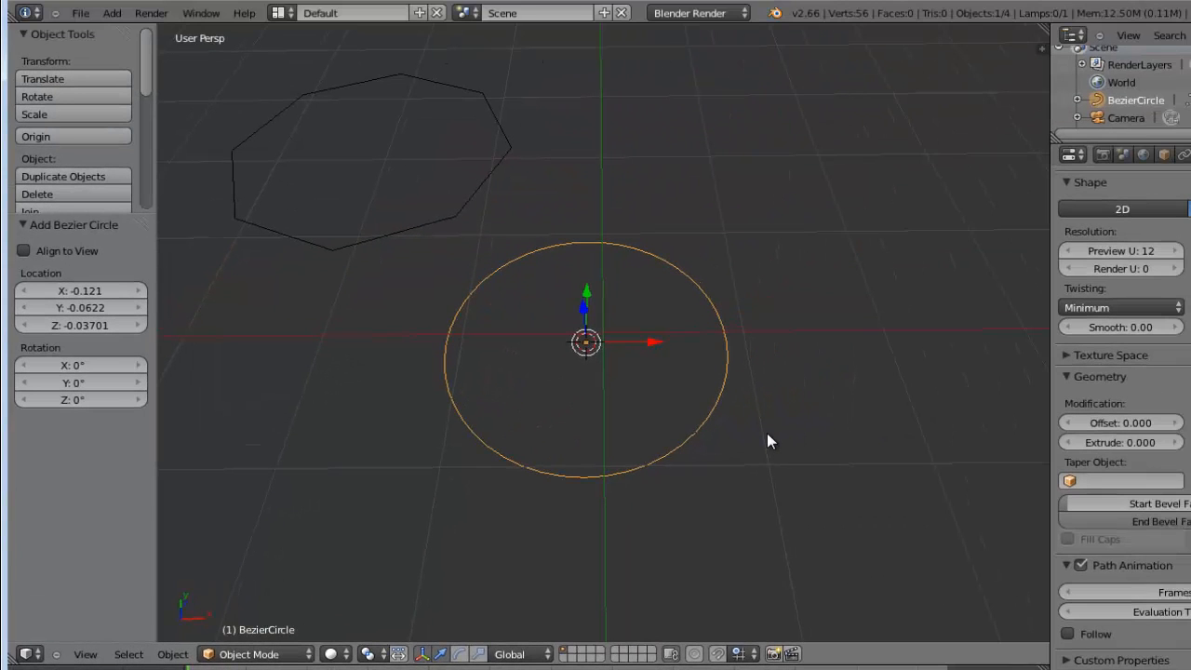
Delete the octagonal mesh circle from the scene.
{"action": "right_click", "coordinate": [409, 228]}
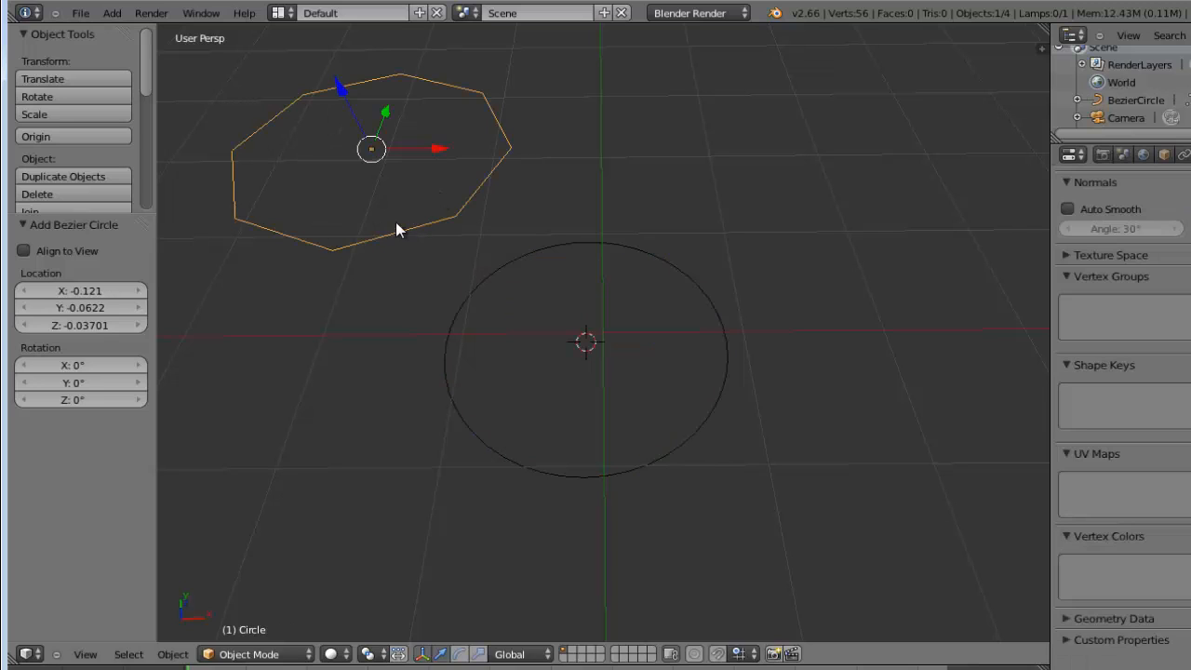
{"action": "key", "text": "x"}
{"action": "left_click", "coordinate": [367, 160]}
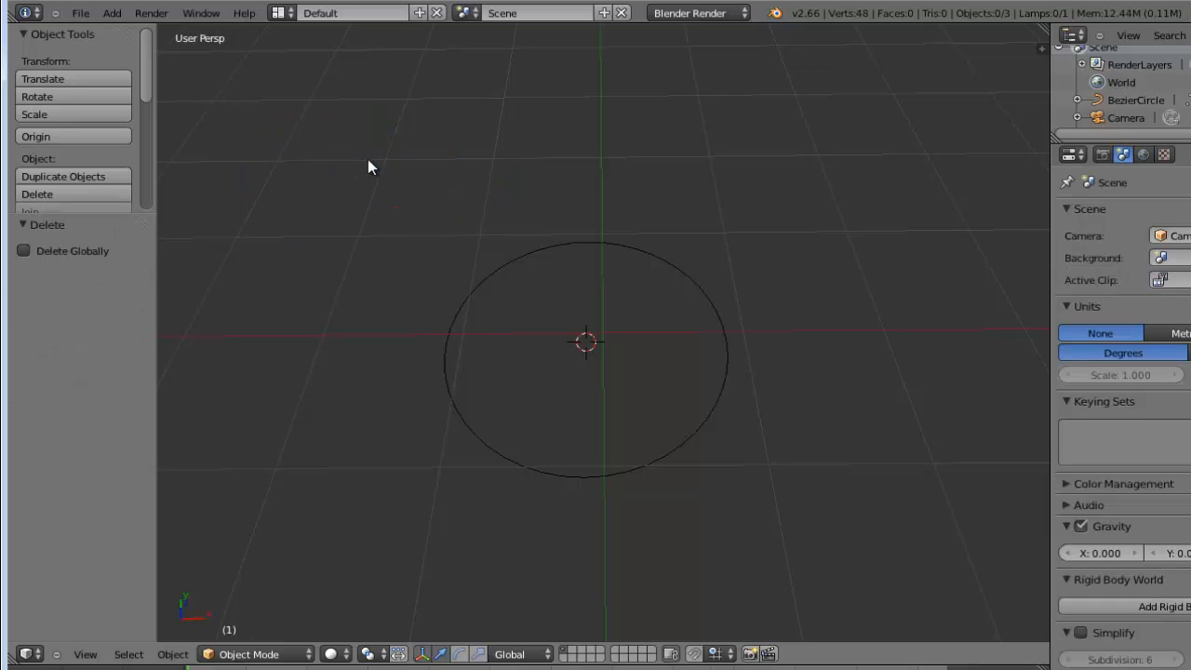
Add a new mesh circle at the 3D cursor and move it by about X -1.538, Y 1.185, Z 0.719.
{"action": "key", "text": "shift+a"}
{"action": "mouse_move", "coordinate": [342, 146]}
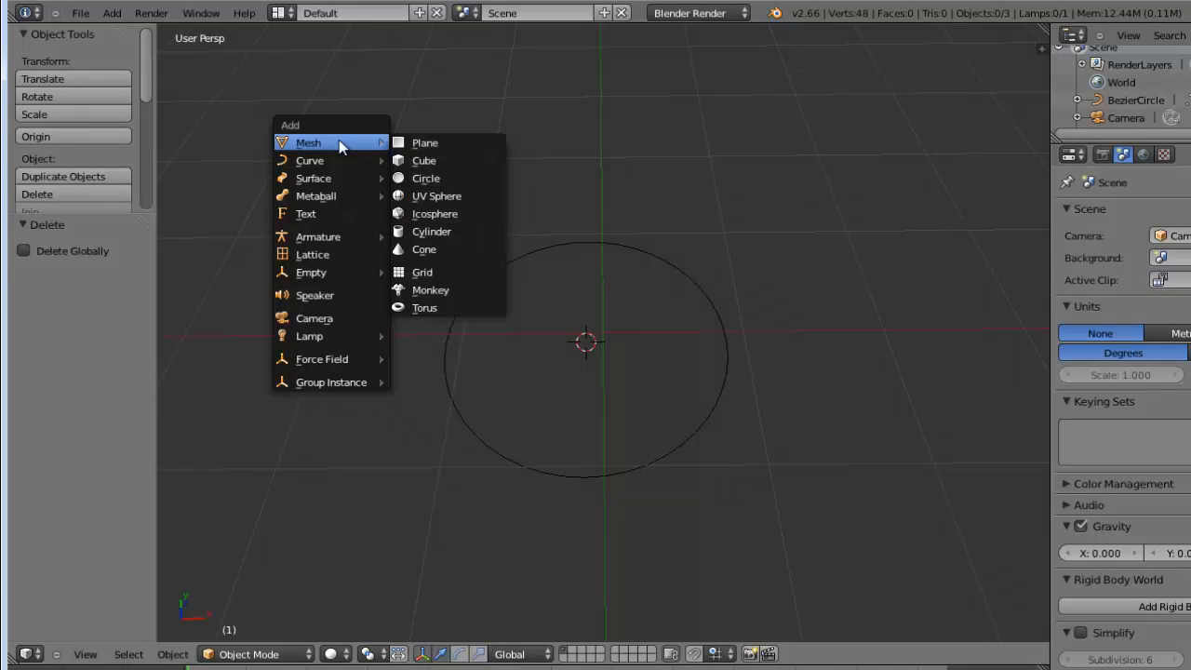
{"action": "left_click", "coordinate": [443, 179]}
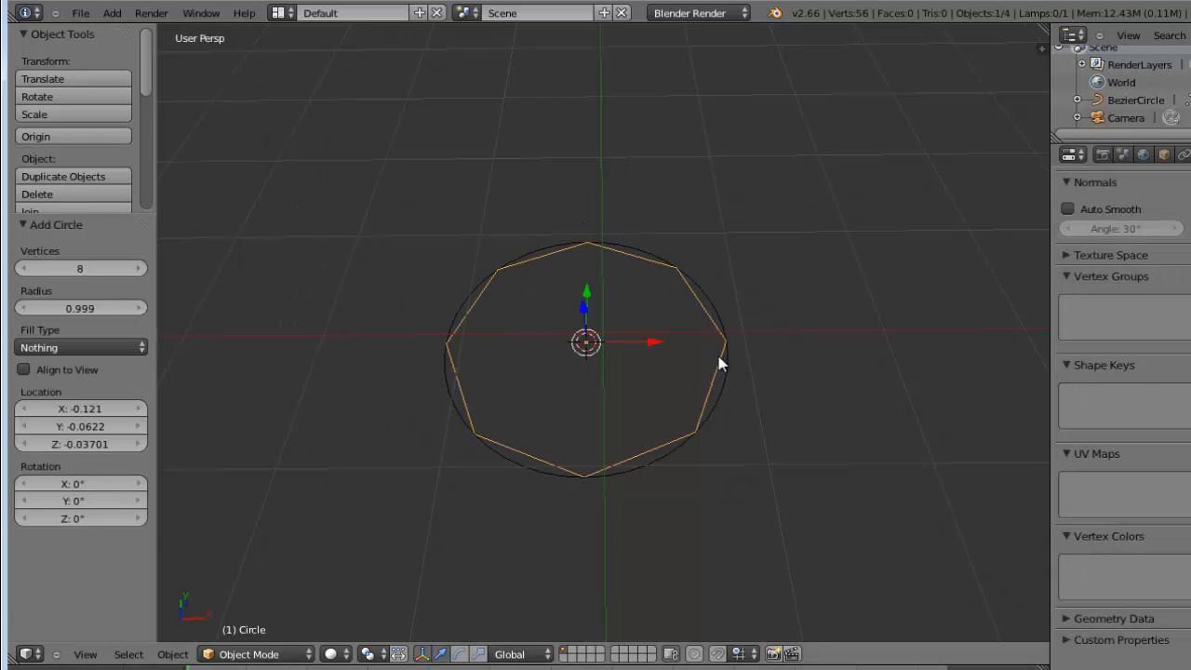
{"action": "key", "text": "g"}
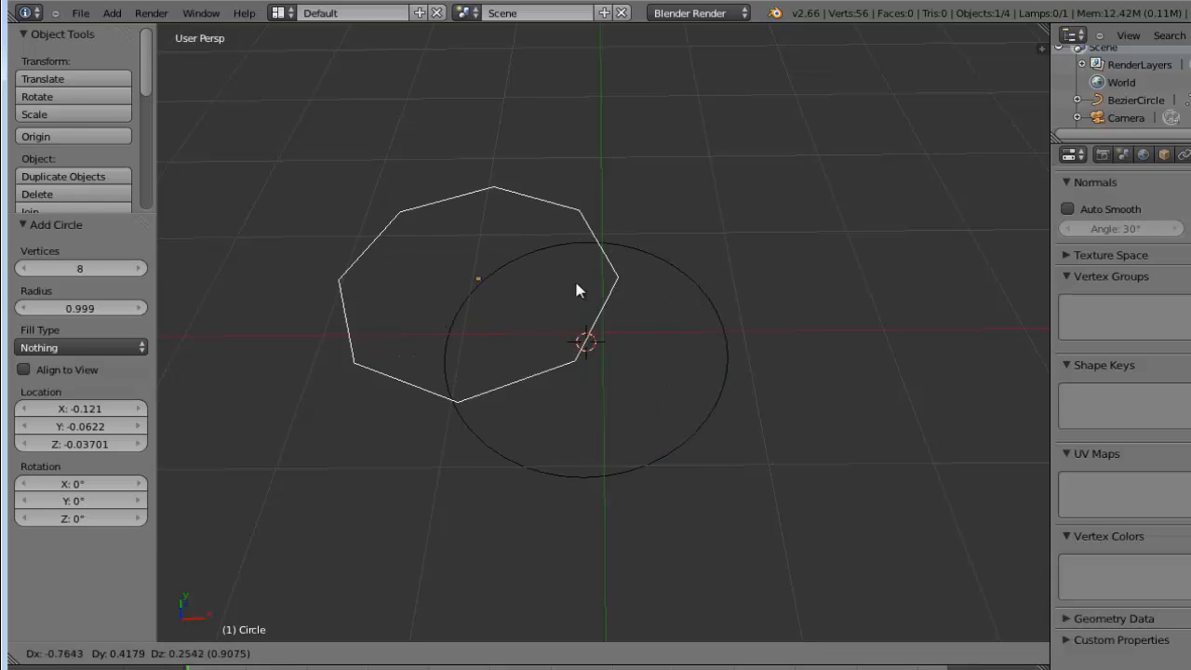
{"action": "left_click", "coordinate": [484, 181]}
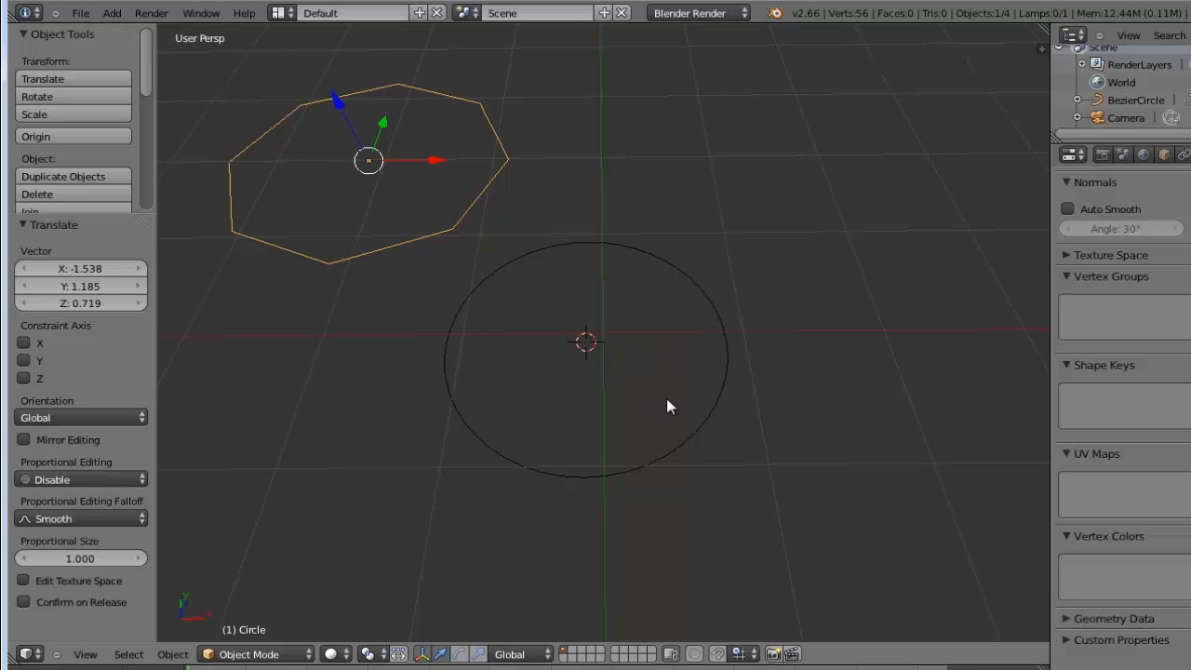
Move the Bezier circle by about X 1.833, Y 1.208, Z 0.721 and deselect it.
{"action": "right_click", "coordinate": [703, 435]}
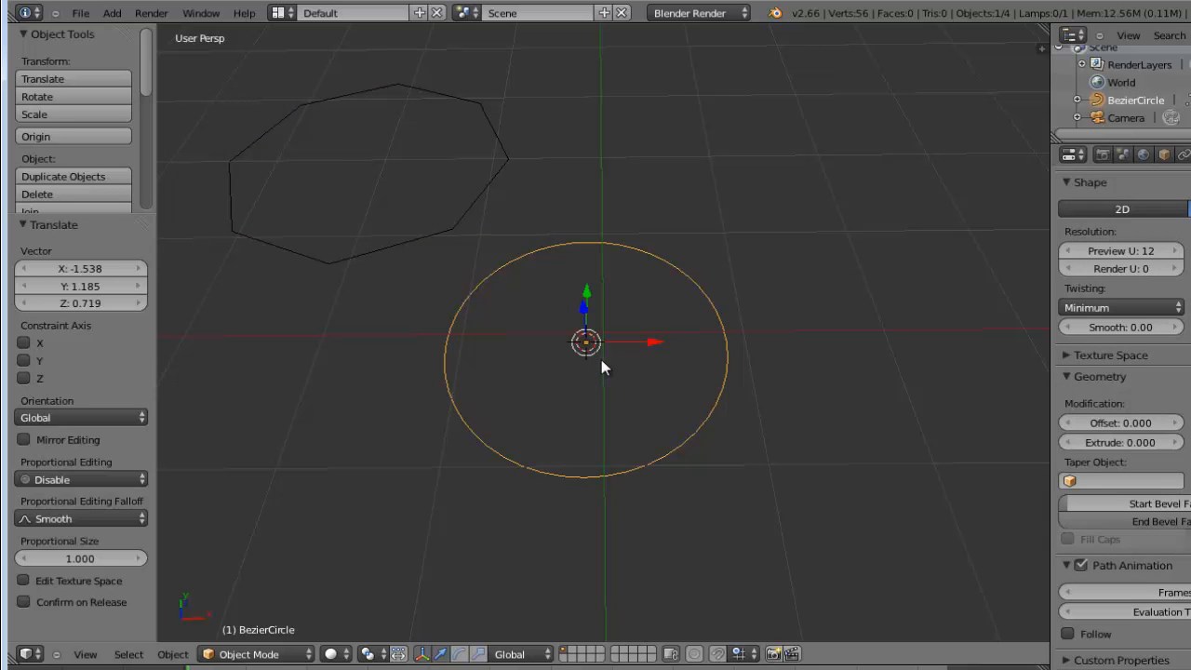
{"action": "key", "text": "g"}
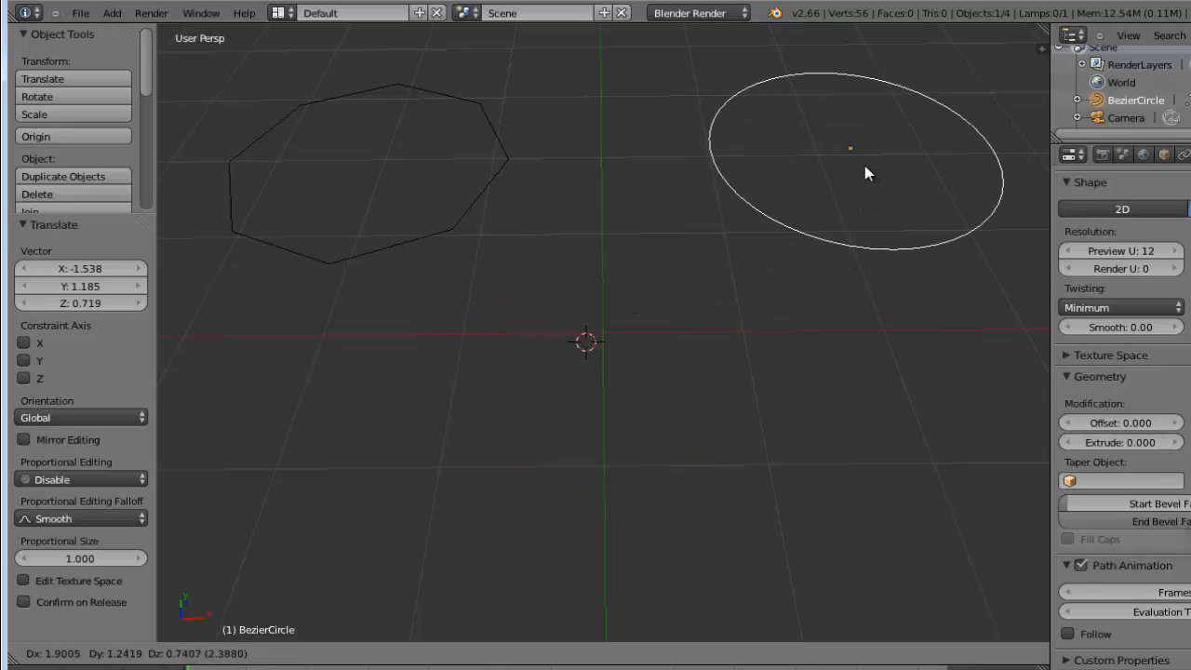
{"action": "left_click", "coordinate": [857, 170]}
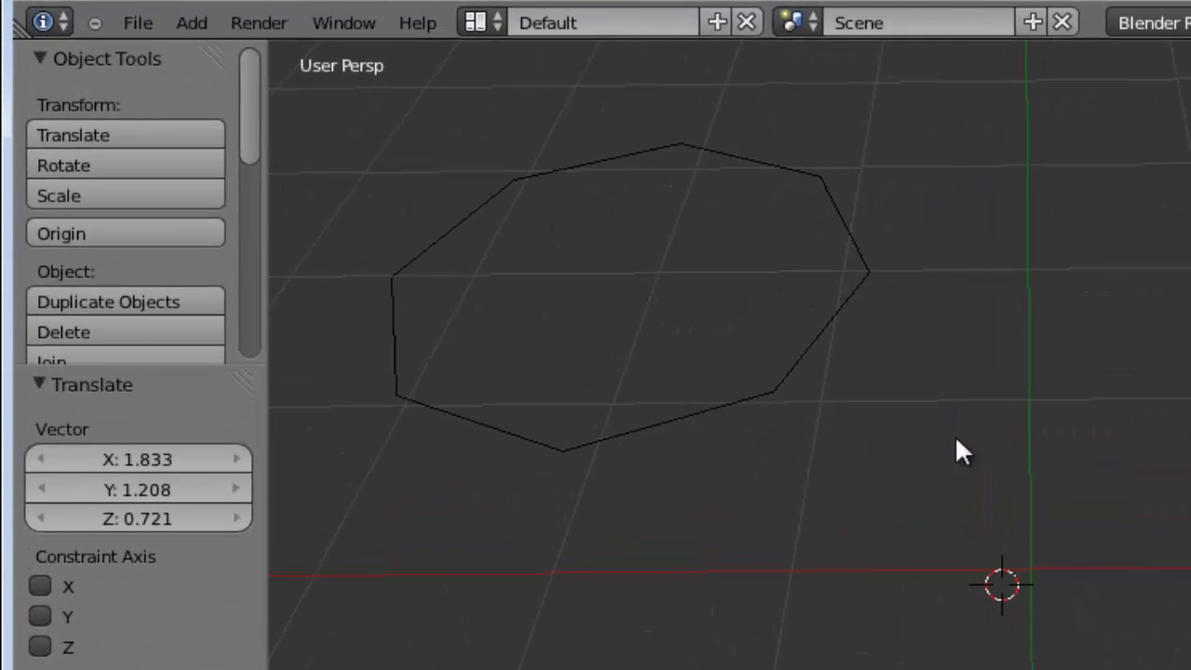
{"action": "key", "text": "a"}
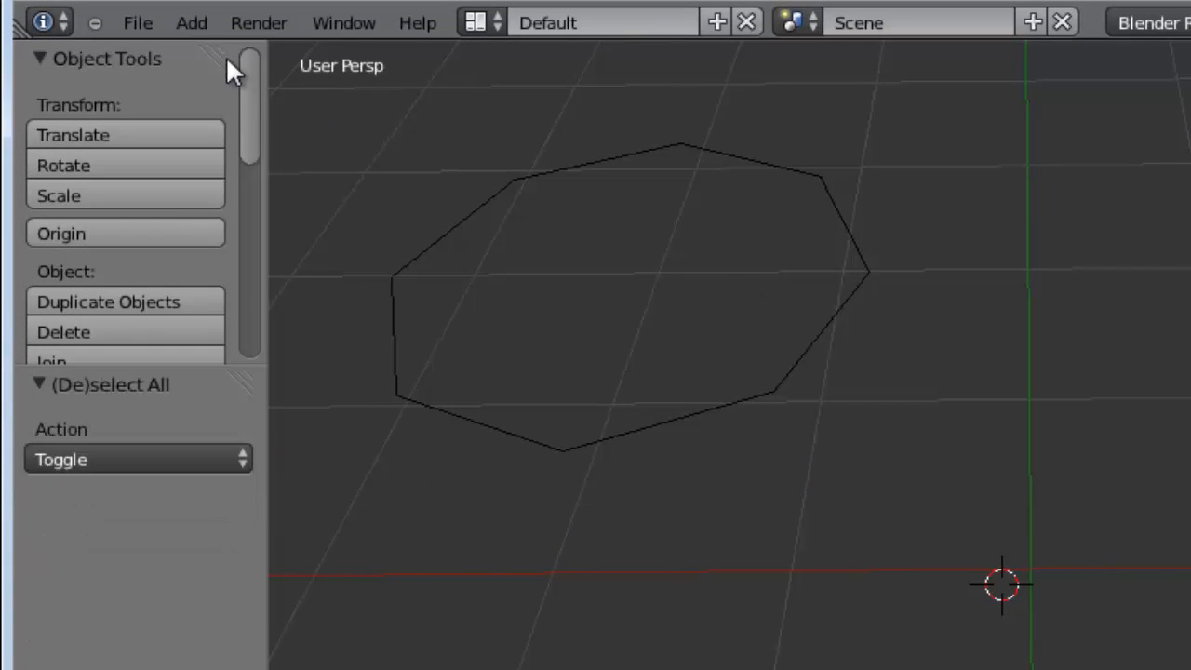
Add a NURBS Circle surface at the 3D cursor and toggle its Align to View option on and off again.
{"action": "left_click", "coordinate": [192, 22]}
{"action": "mouse_move", "coordinate": [215, 114]}
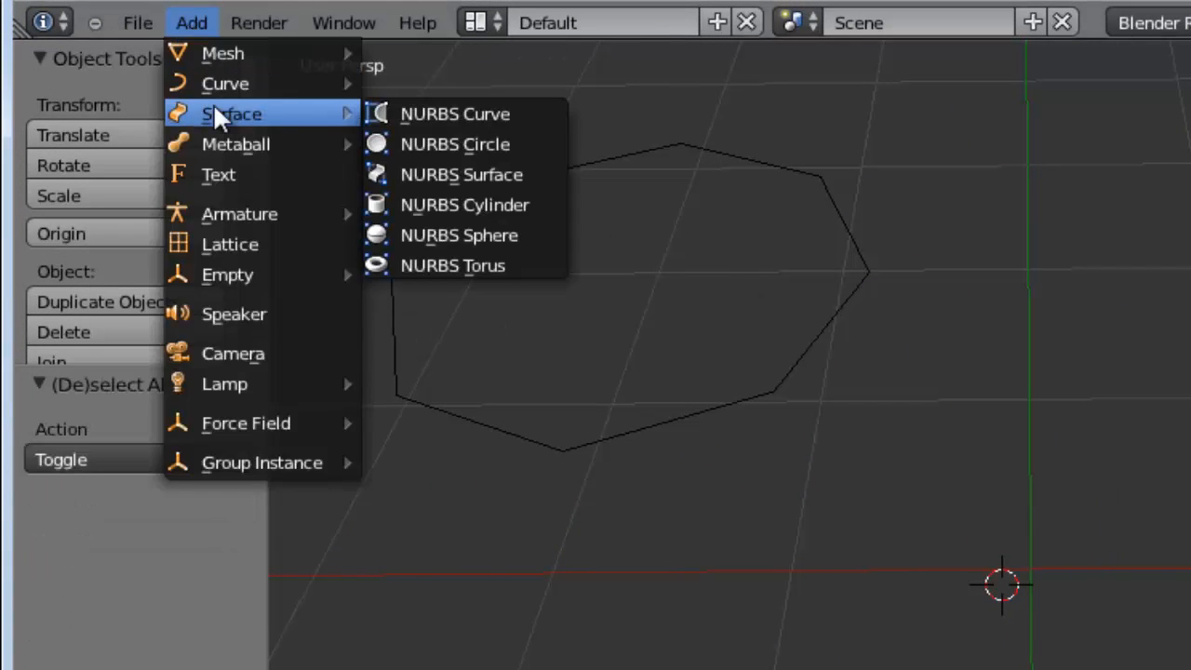
{"action": "left_click", "coordinate": [473, 144]}
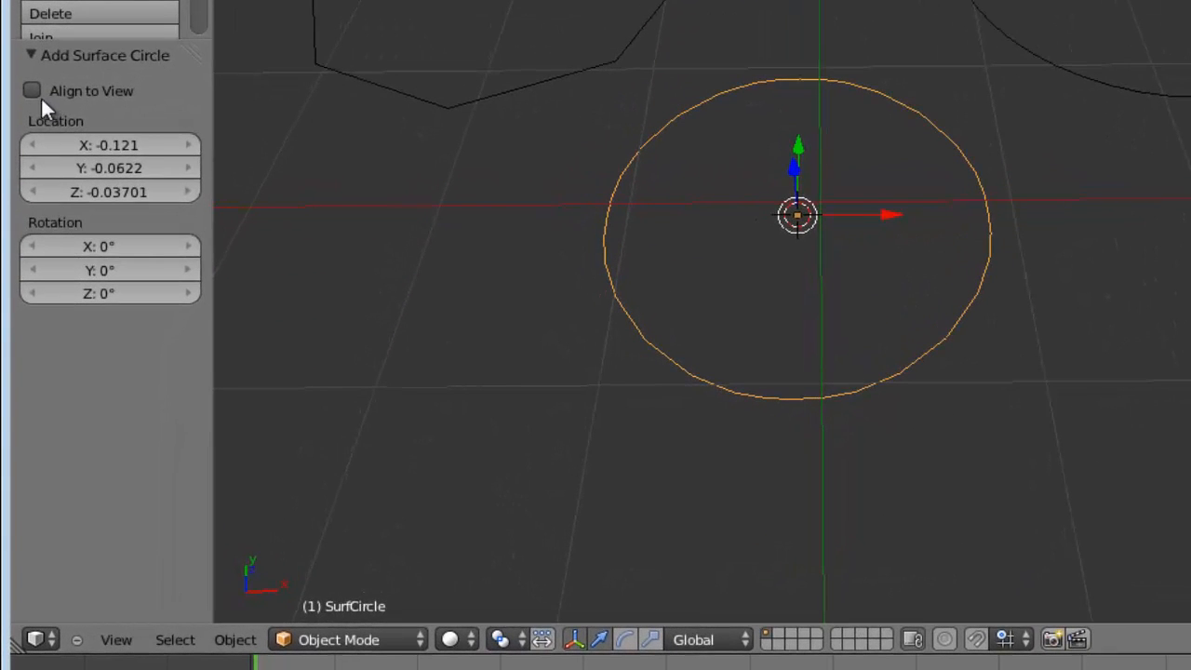
{"action": "left_click", "coordinate": [33, 90]}
{"action": "left_click", "coordinate": [33, 91]}
Try moving, scaling and rotating the surface circle, cancelling each transform.
{"action": "key", "text": "g"}
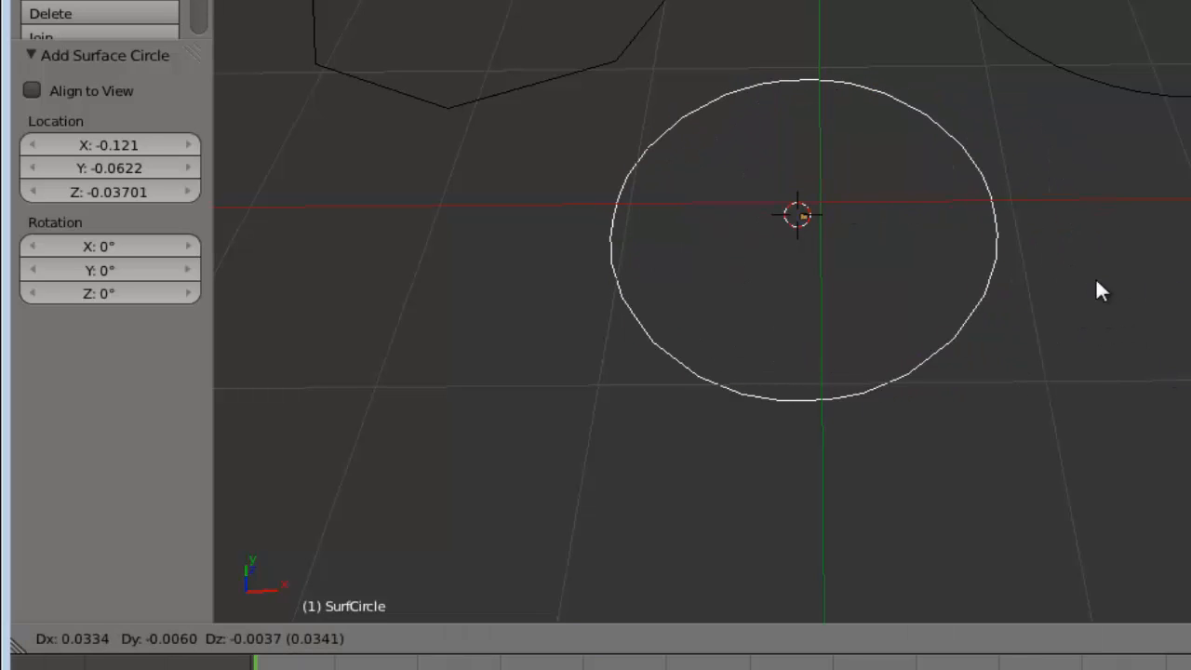
{"action": "right_click", "coordinate": [1110, 286]}
{"action": "key", "text": "s"}
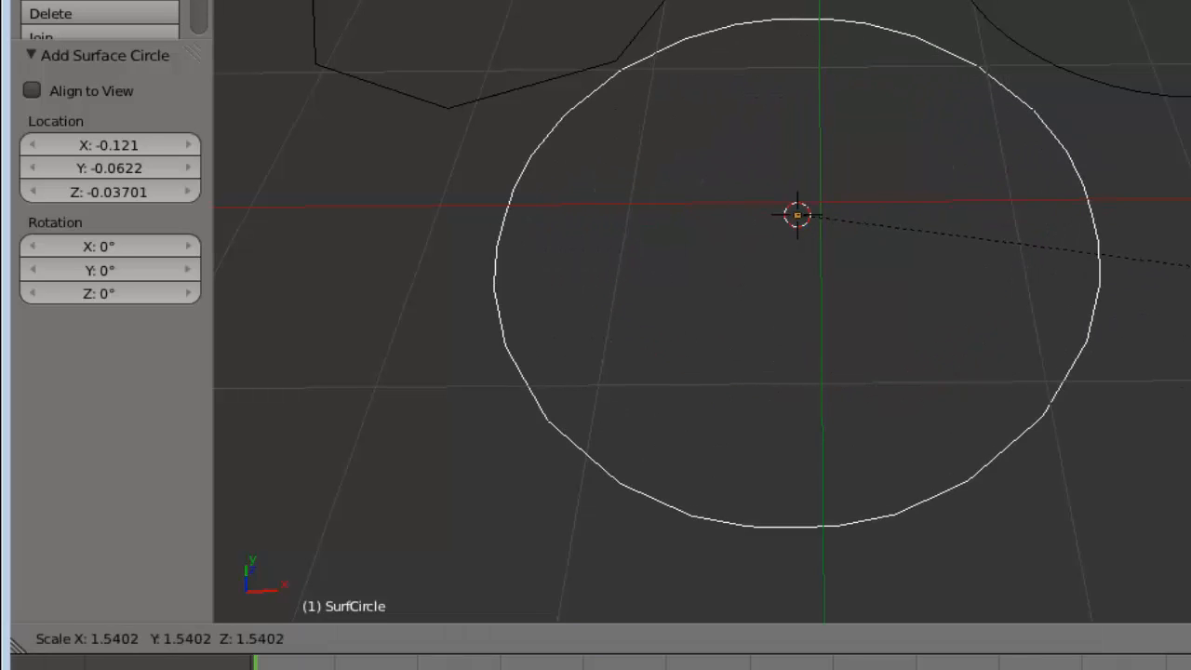
{"action": "right_click", "coordinate": [1103, 296]}
{"action": "key", "text": "r"}
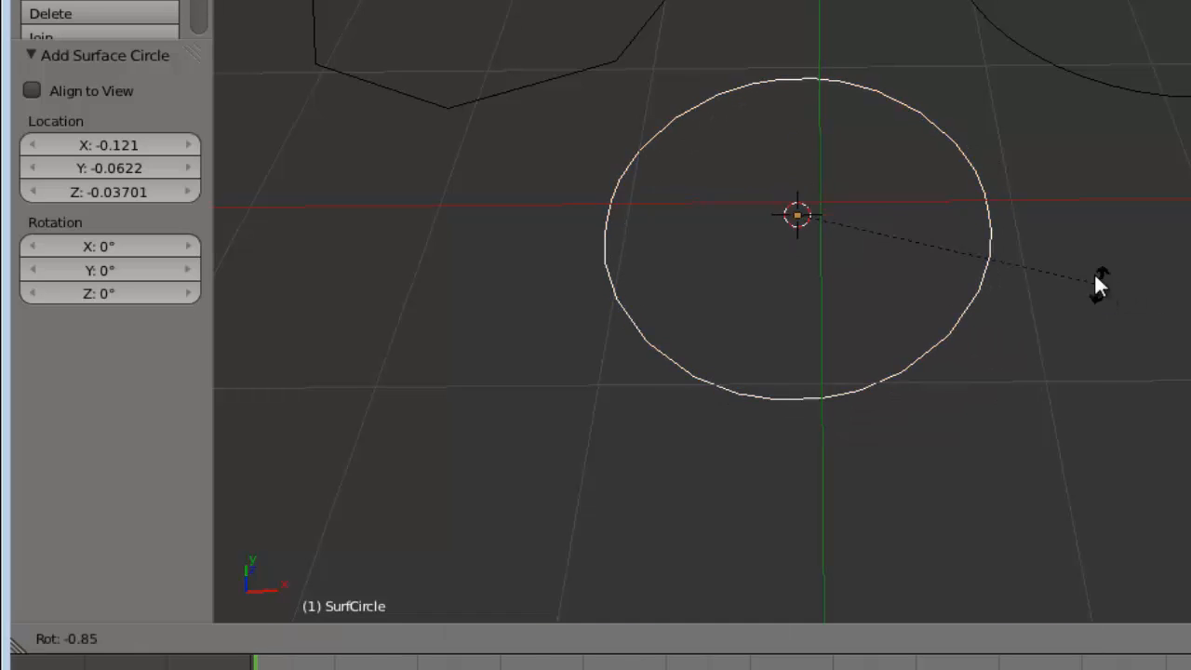
{"action": "right_click", "coordinate": [1139, 271]}
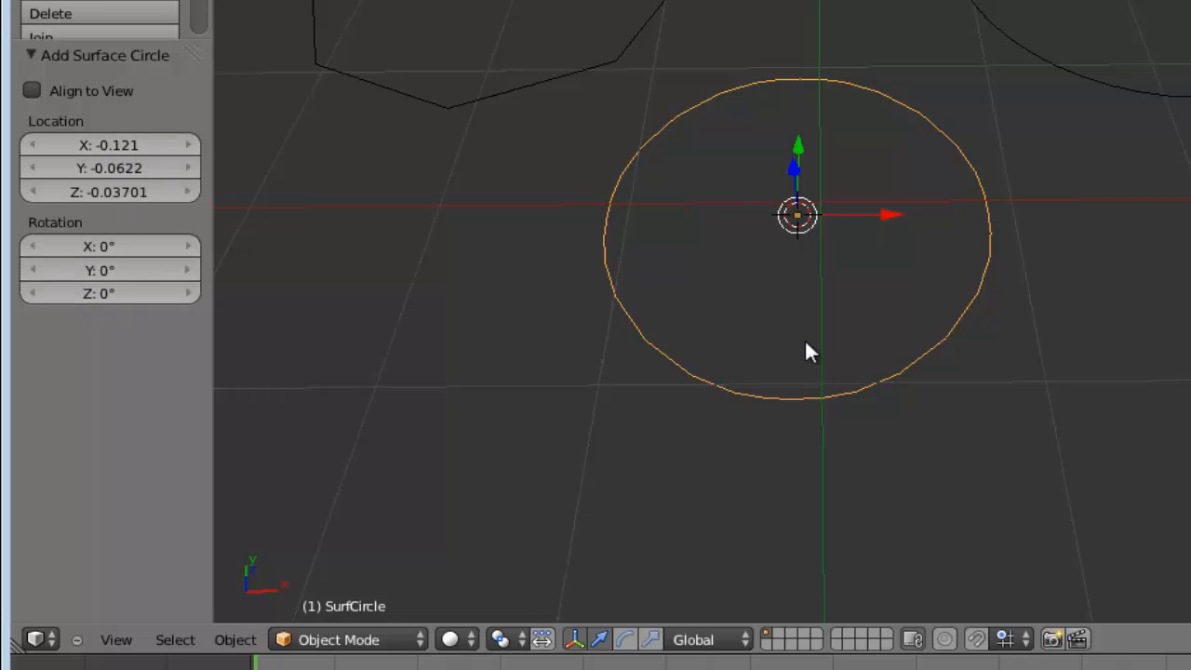
In Edit Mode, move the surface circle's negative-Y control point about 0.598 along Y and its positive-X control point about -0.688 along X.
{"action": "left_click", "coordinate": [419, 640]}
{"action": "left_click", "coordinate": [416, 588]}
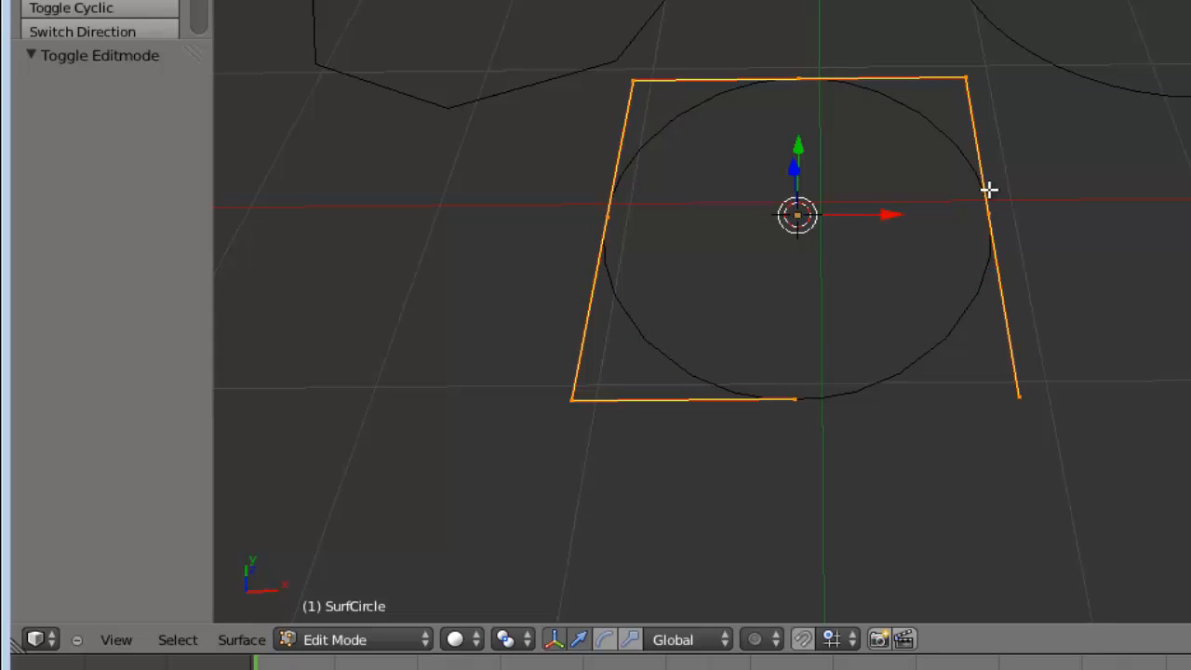
{"action": "right_click", "coordinate": [797, 400]}
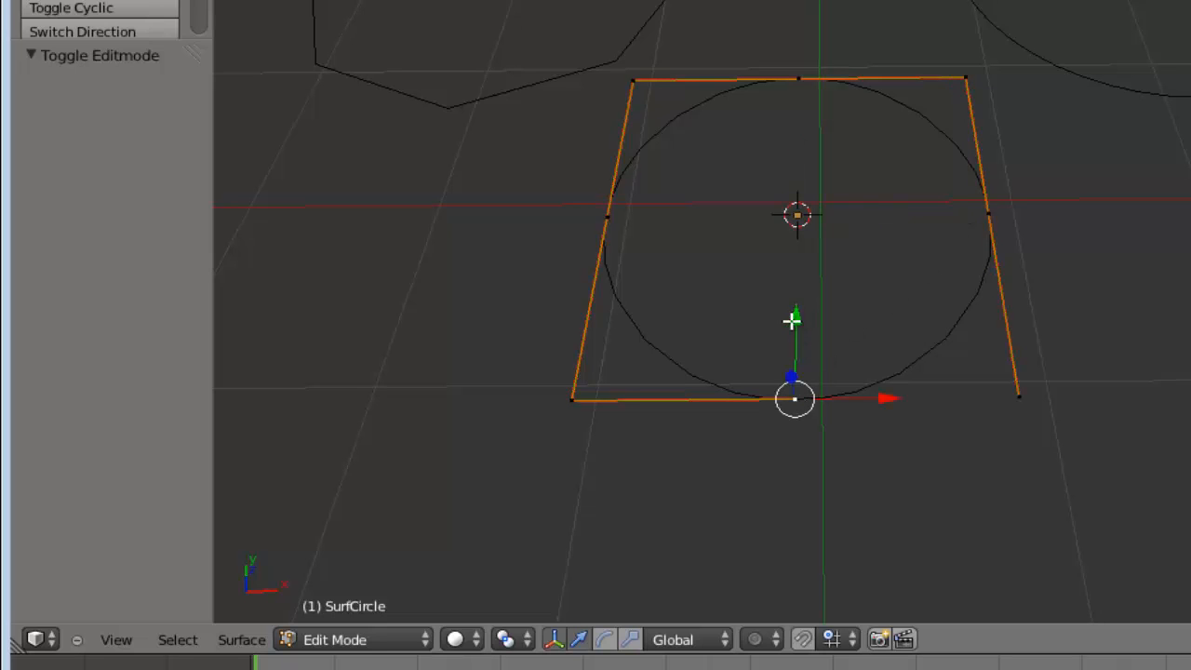
{"action": "left_click_drag", "start_coordinate": [791, 321], "coordinate": [769, 205]}
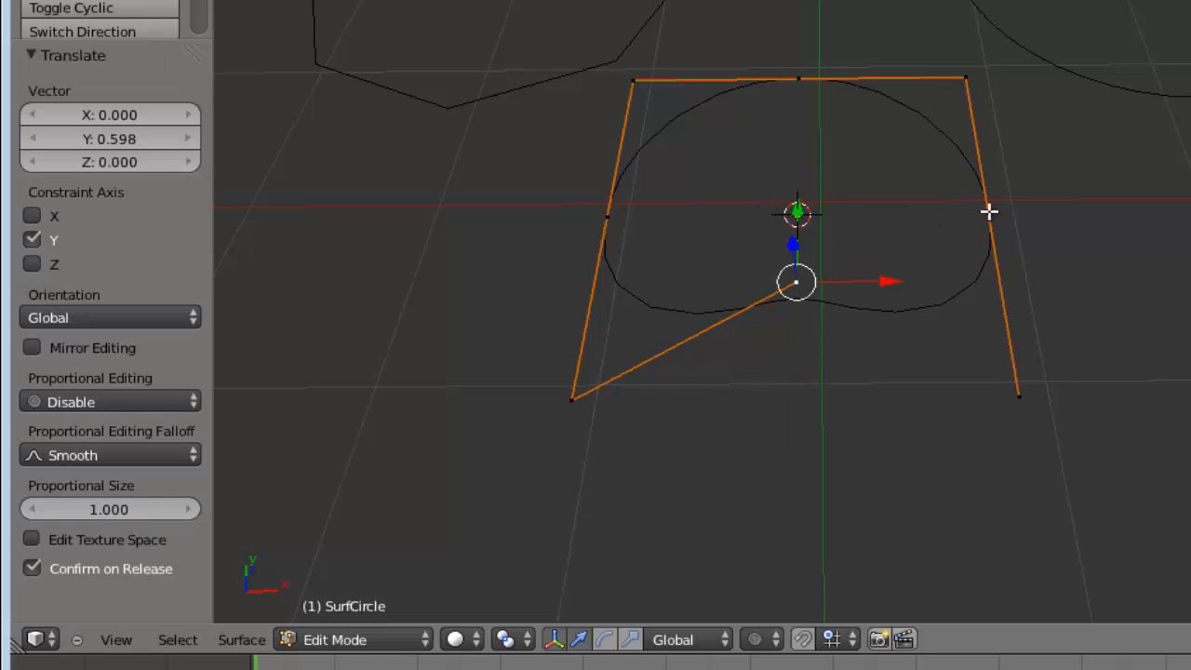
{"action": "right_click", "coordinate": [989, 213]}
{"action": "left_click_drag", "start_coordinate": [1085, 213], "coordinate": [957, 221]}
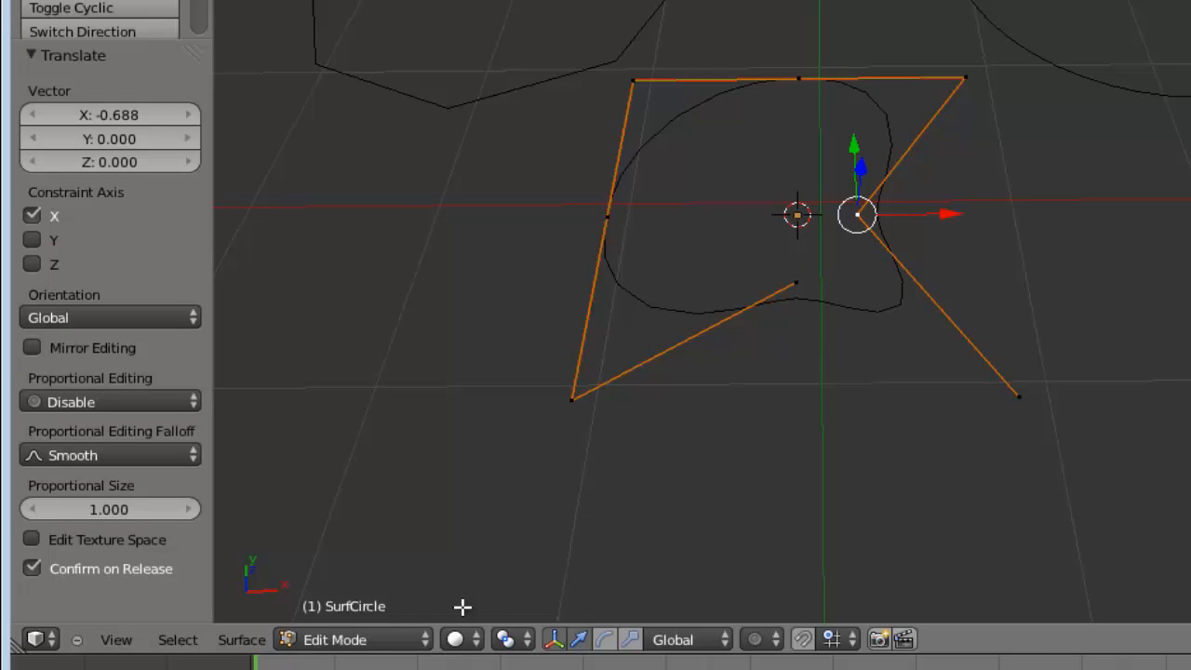
Return to Object Mode and delete the deformed surface circle.
{"action": "left_click", "coordinate": [424, 641]}
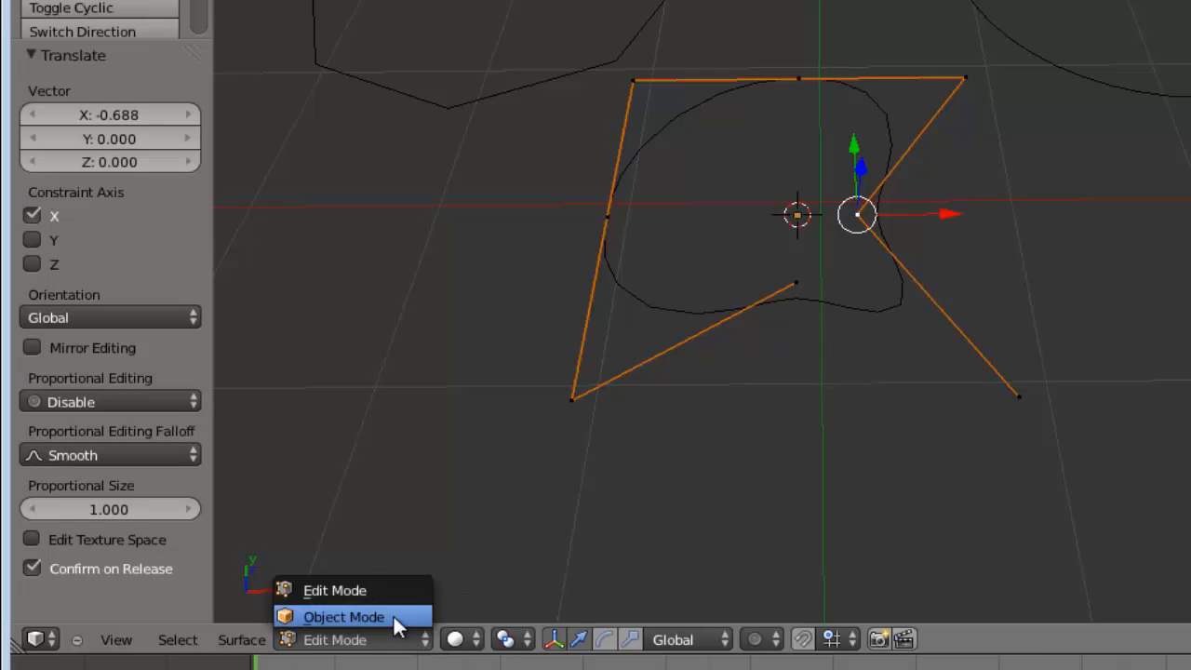
{"action": "left_click", "coordinate": [392, 615]}
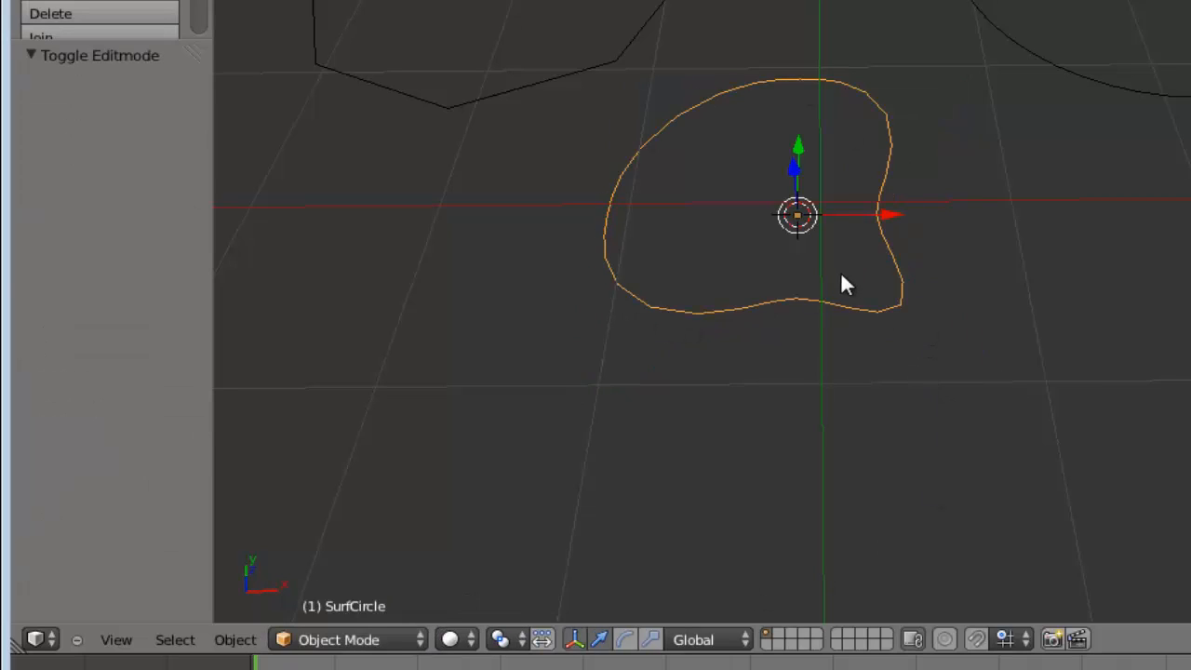
{"action": "key", "text": "x"}
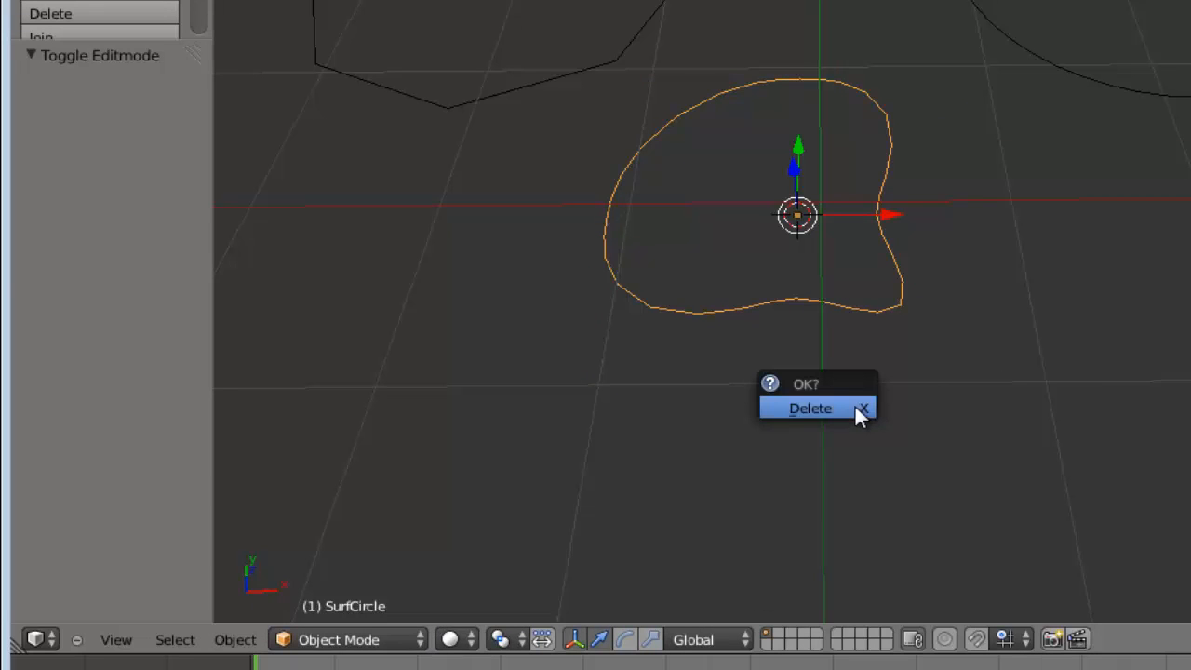
{"action": "left_click", "coordinate": [851, 408]}
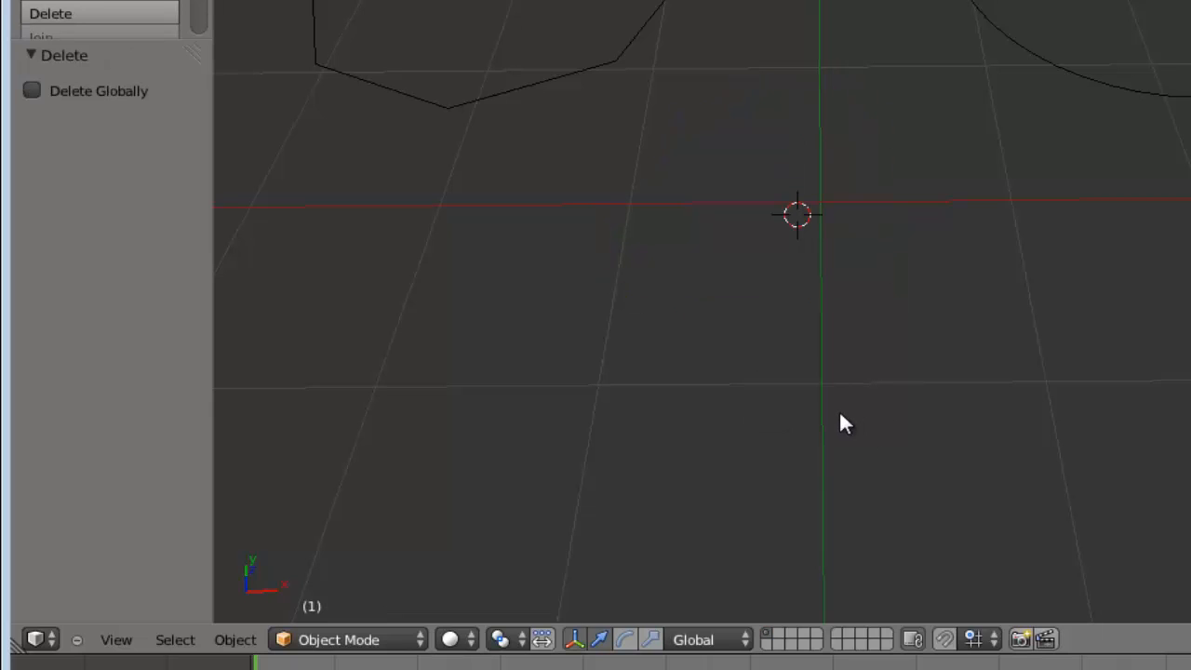
Add another NURBS Circle surface at the 3D cursor below the mesh and Bezier circles.
{"action": "key", "text": "shift+a"}
{"action": "mouse_move", "coordinate": [846, 420]}
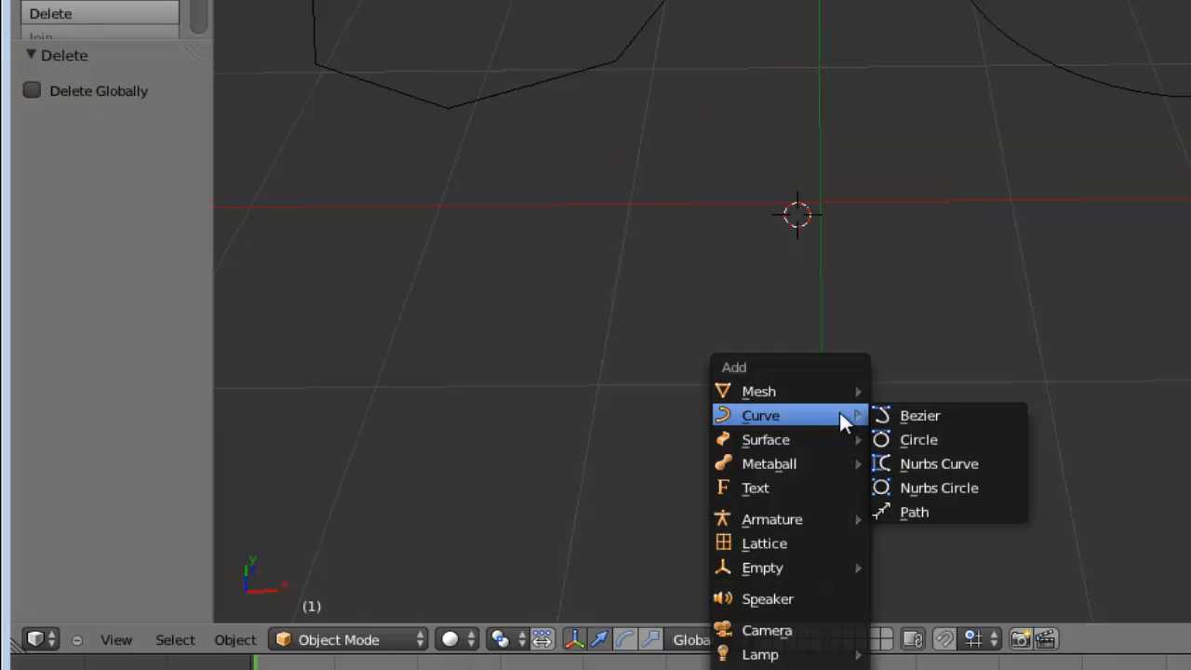
{"action": "mouse_move", "coordinate": [790, 440]}
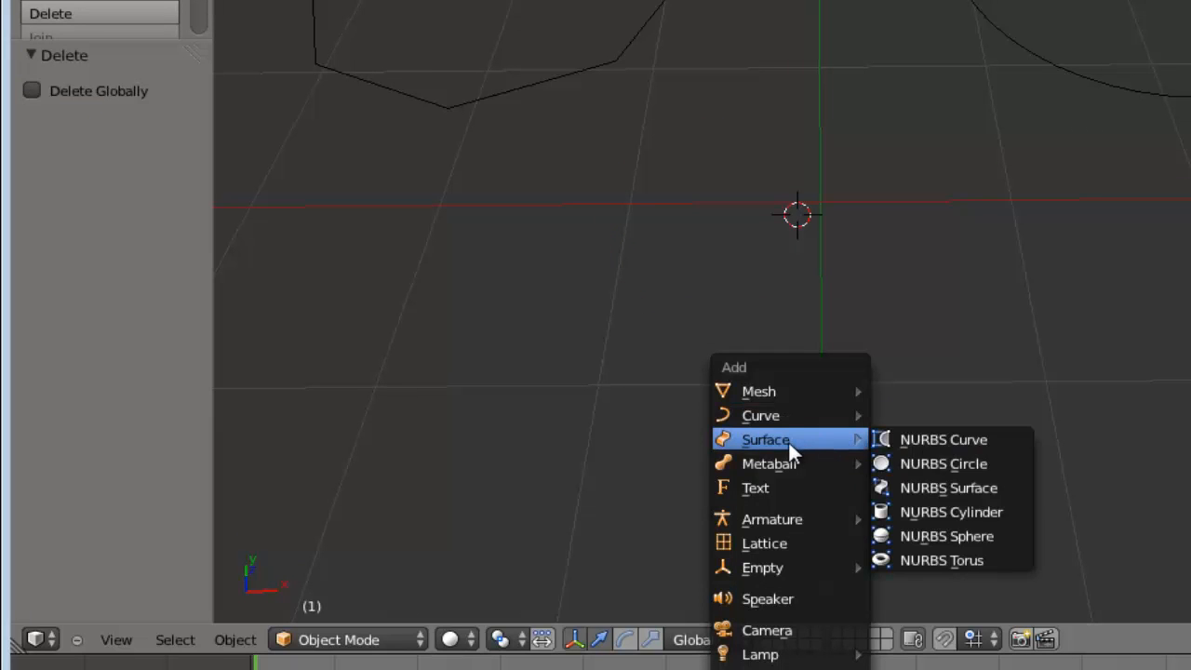
{"action": "left_click", "coordinate": [978, 463]}
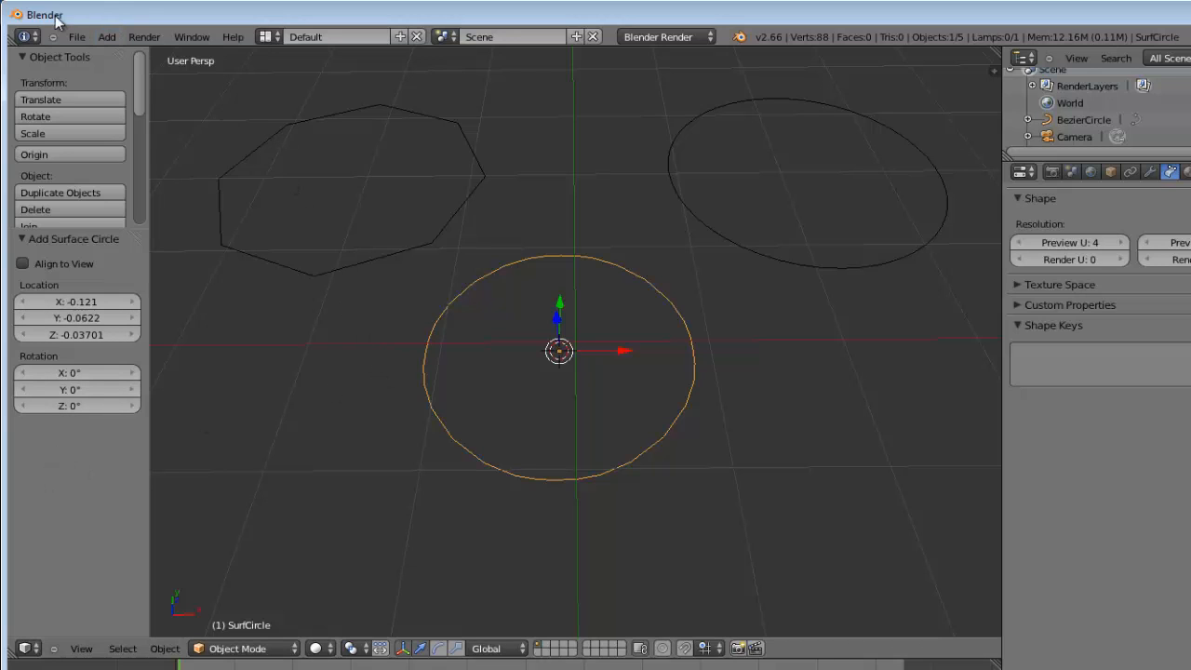
Start a fresh scene by reloading the start-up file and delete the default cube.
{"action": "left_click", "coordinate": [73, 37]}
{"action": "left_click", "coordinate": [83, 50]}
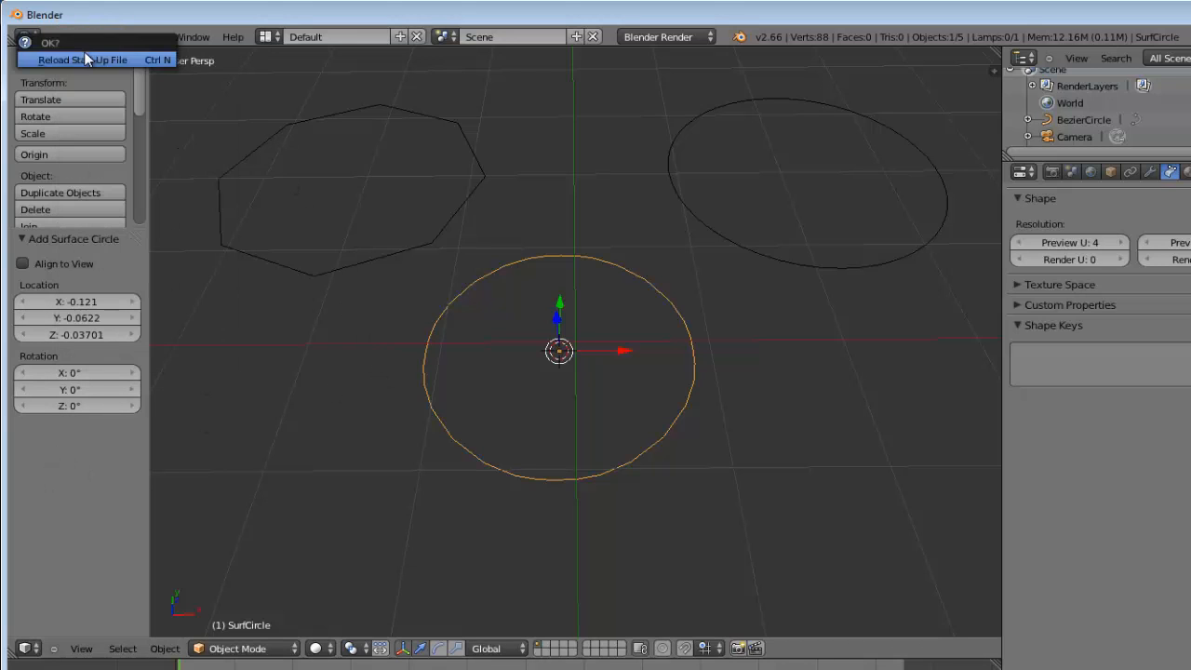
{"action": "left_click", "coordinate": [83, 58]}
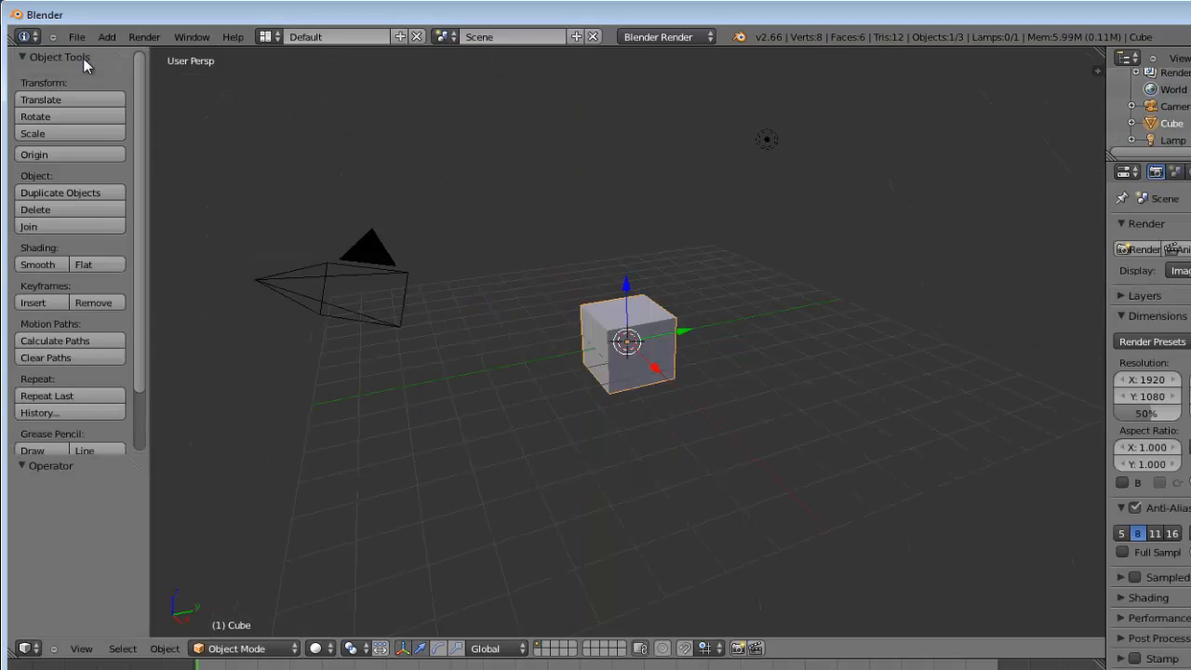
{"action": "key", "text": "x"}
{"action": "left_click", "coordinate": [678, 380]}
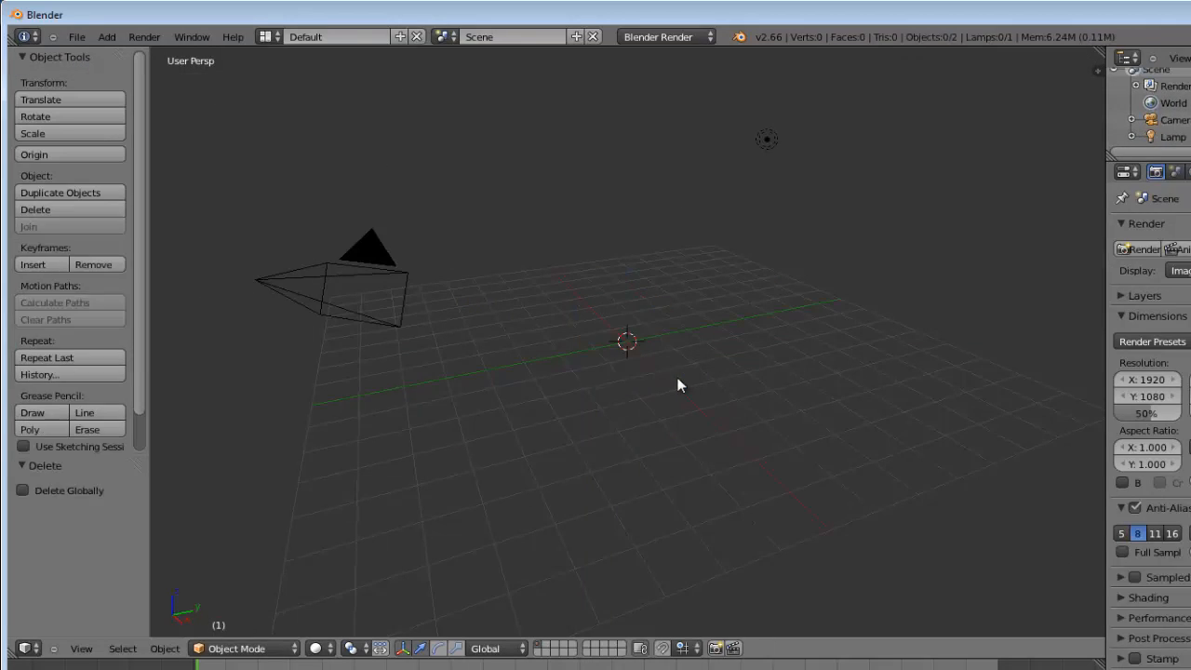
Review the object types available for adding and add a Metaball Ball at the 3D cursor.
{"action": "left_click", "coordinate": [107, 37]}
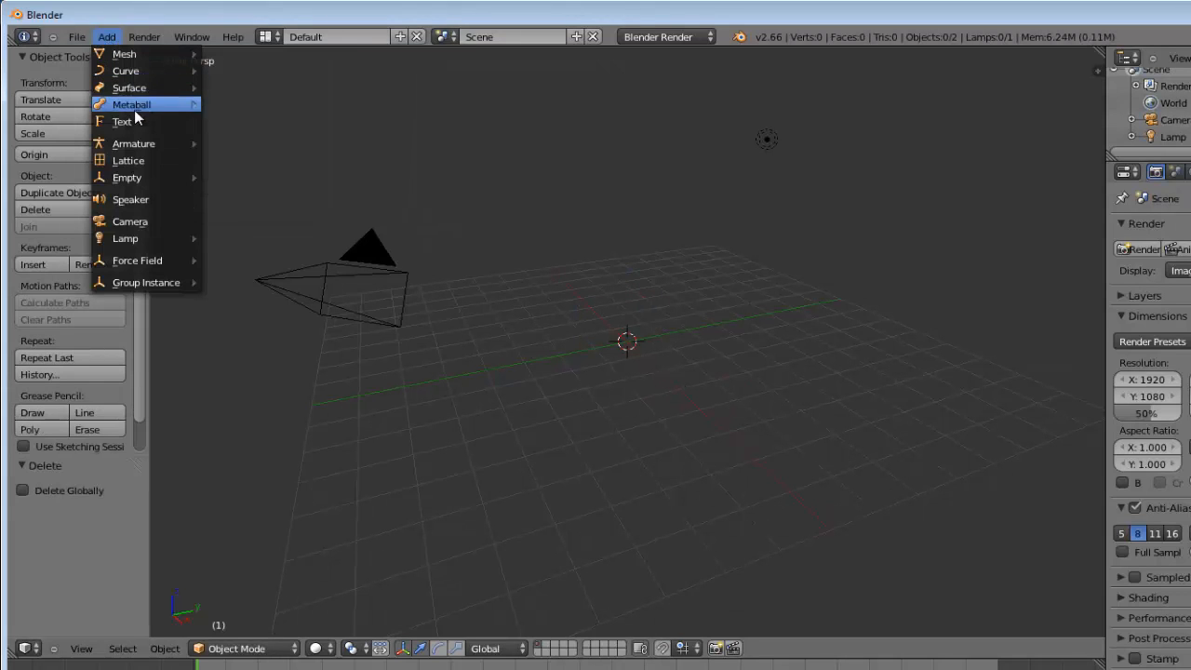
{"action": "mouse_move", "coordinate": [143, 53]}
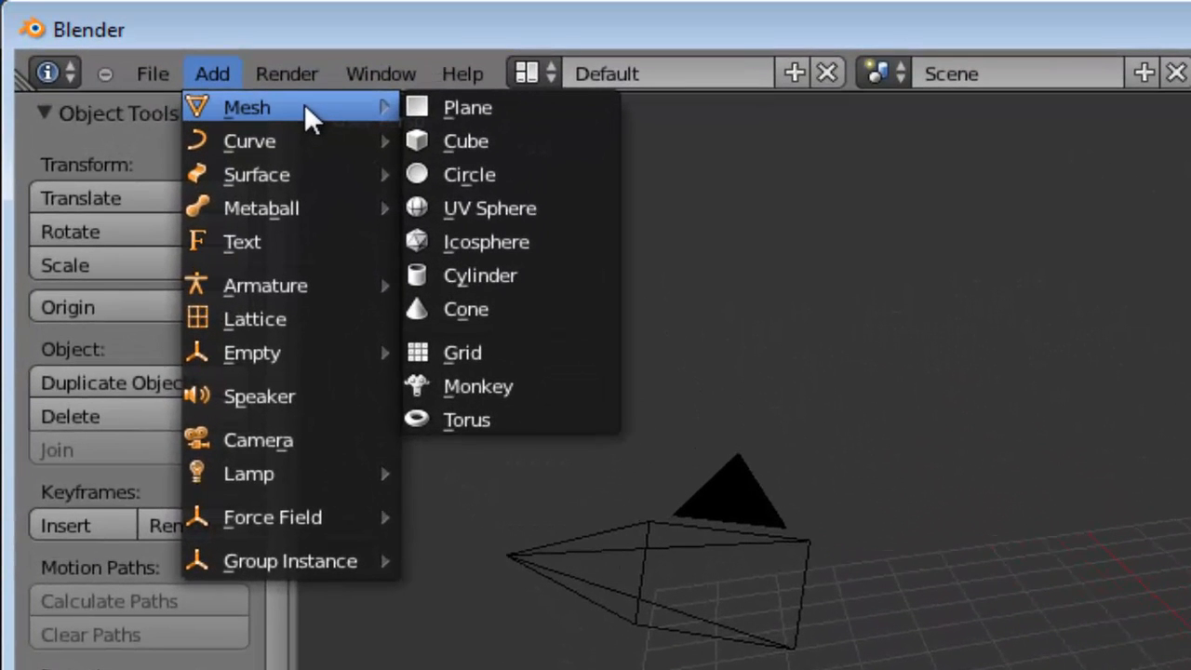
{"action": "mouse_move", "coordinate": [302, 287]}
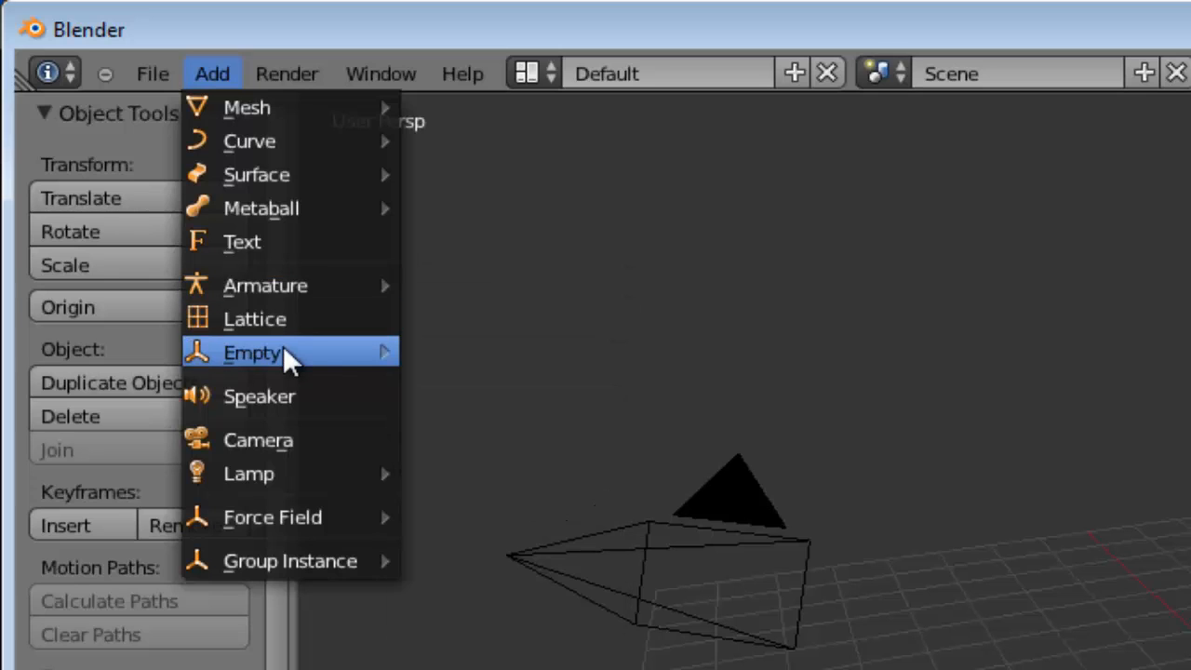
{"action": "mouse_move", "coordinate": [296, 351]}
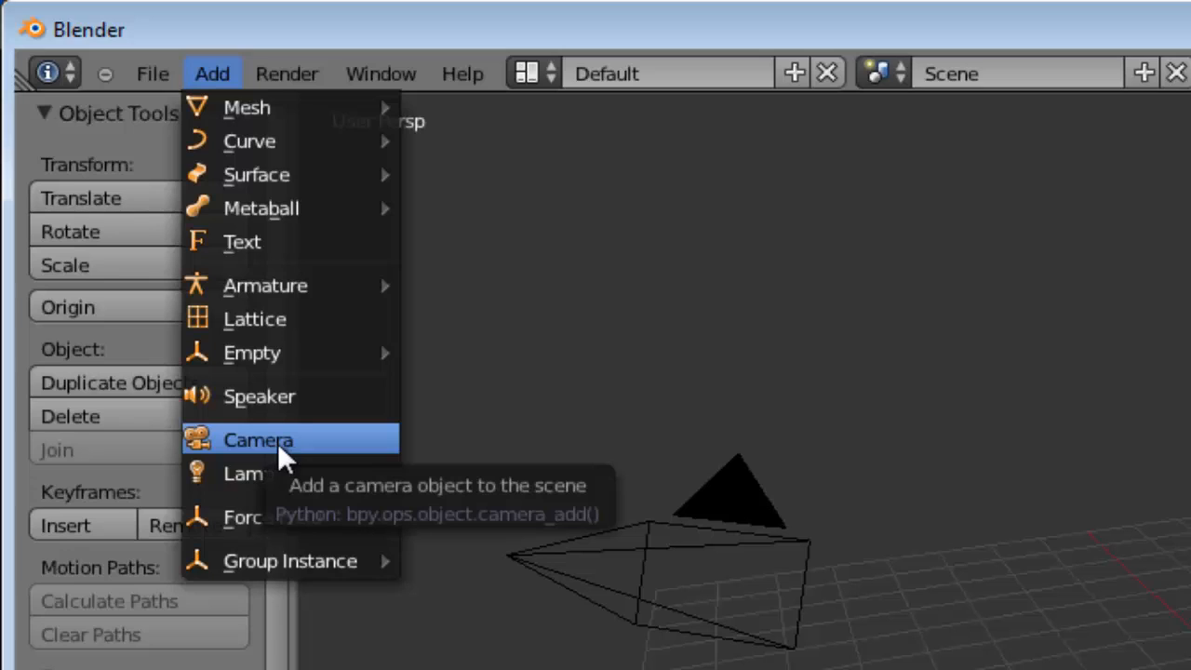
{"action": "mouse_move", "coordinate": [295, 481]}
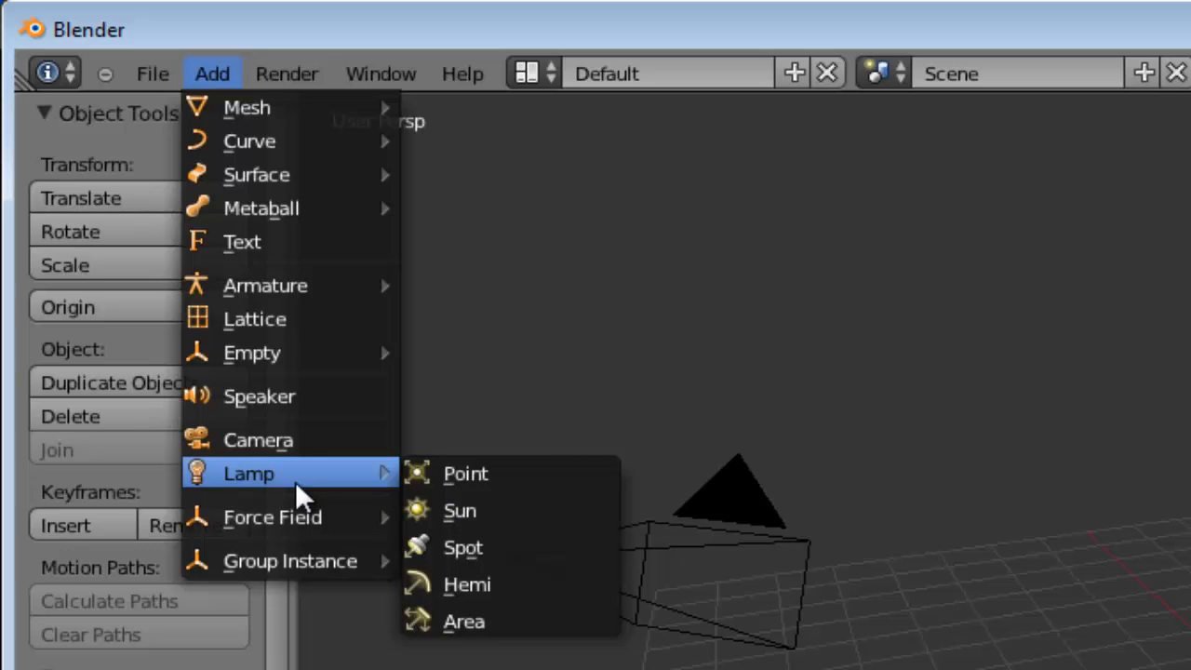
{"action": "mouse_move", "coordinate": [279, 527]}
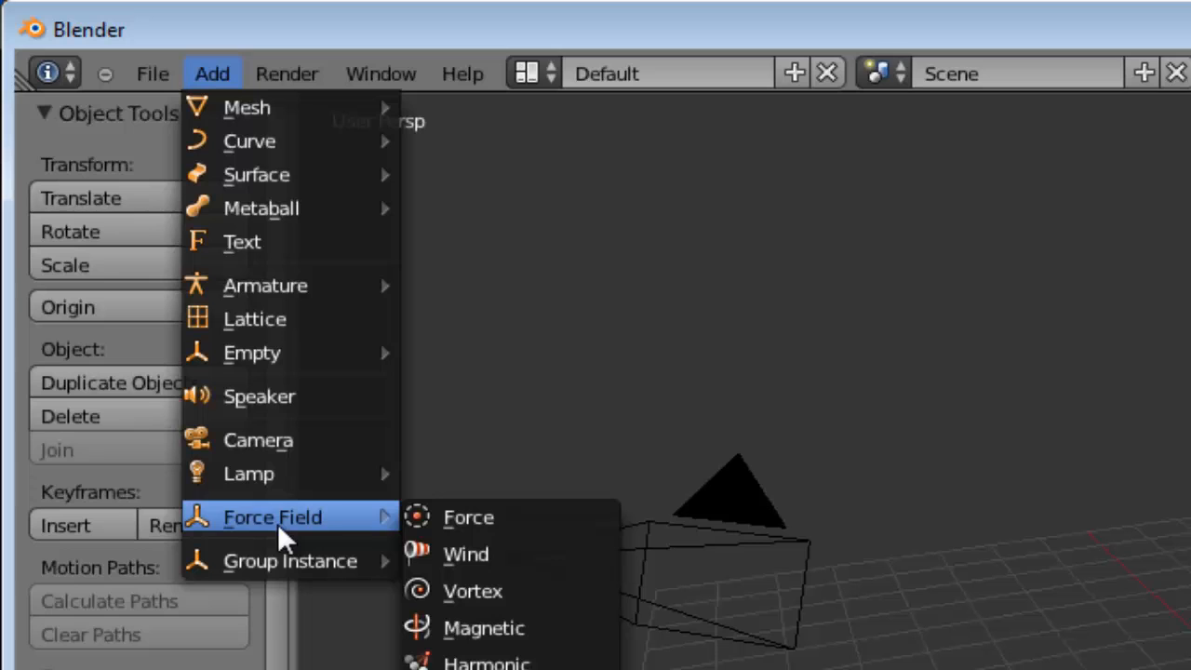
{"action": "mouse_move", "coordinate": [306, 117]}
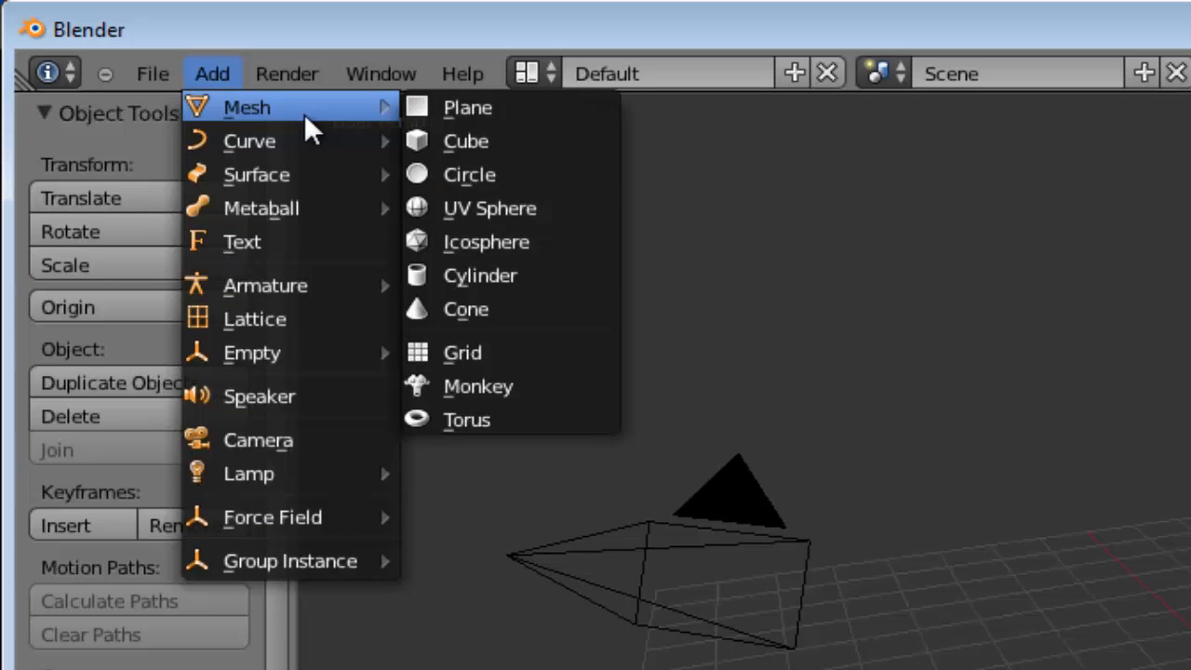
{"action": "mouse_move", "coordinate": [300, 170]}
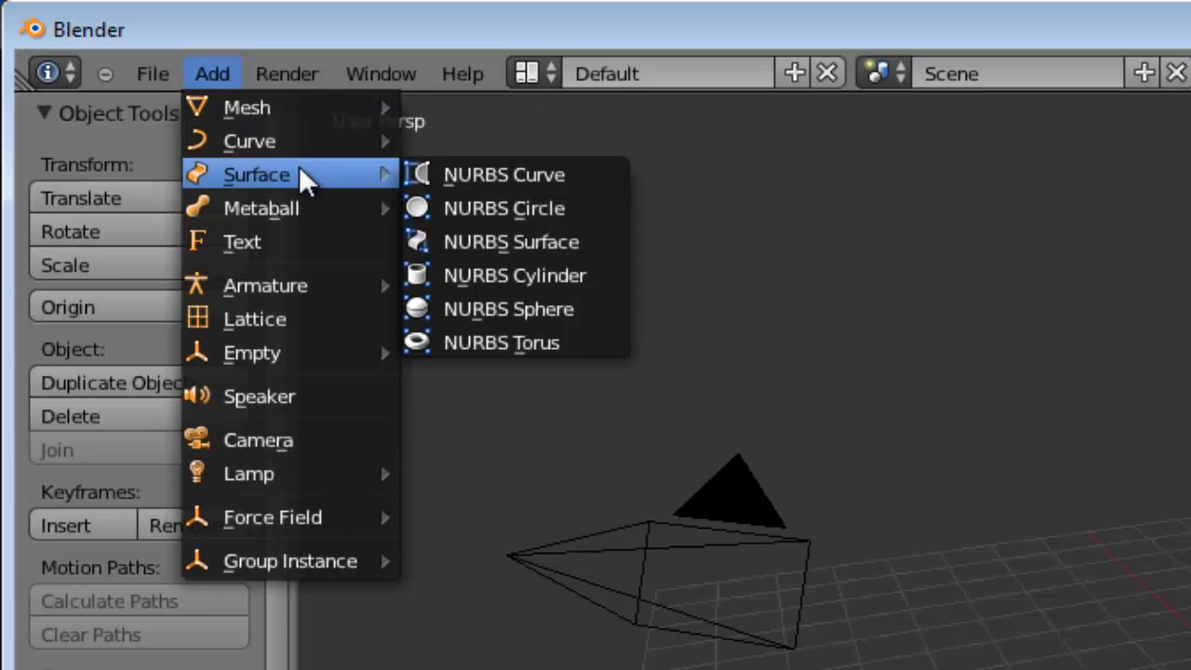
{"action": "mouse_move", "coordinate": [293, 216]}
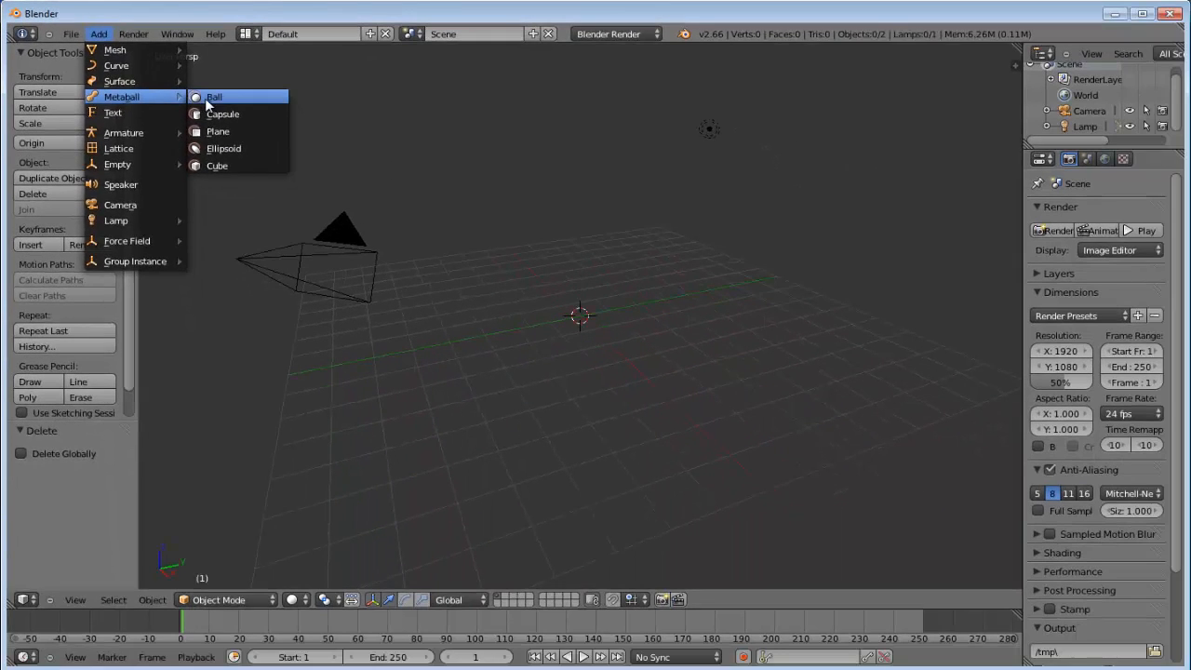
{"action": "left_click", "coordinate": [440, 212]}
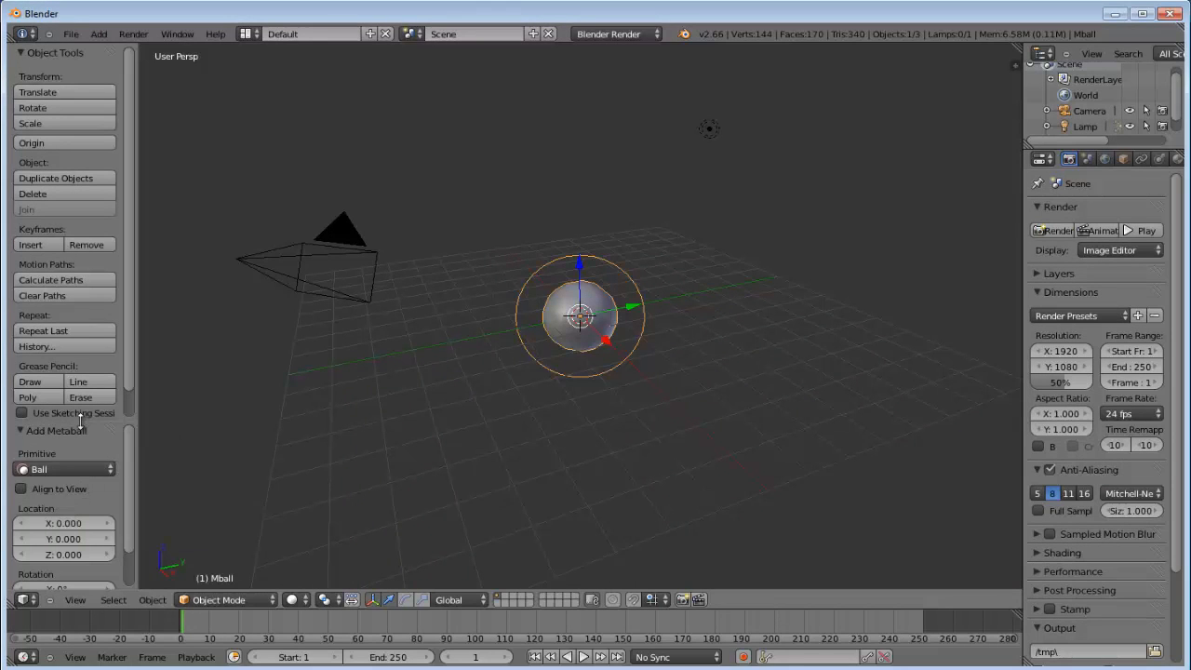
Enlarge the Add Metaball options and switch the primitive to Capsule, Cube and Plane, finishing back on Ball.
{"action": "left_click_drag", "start_coordinate": [81, 422], "coordinate": [77, 266]}
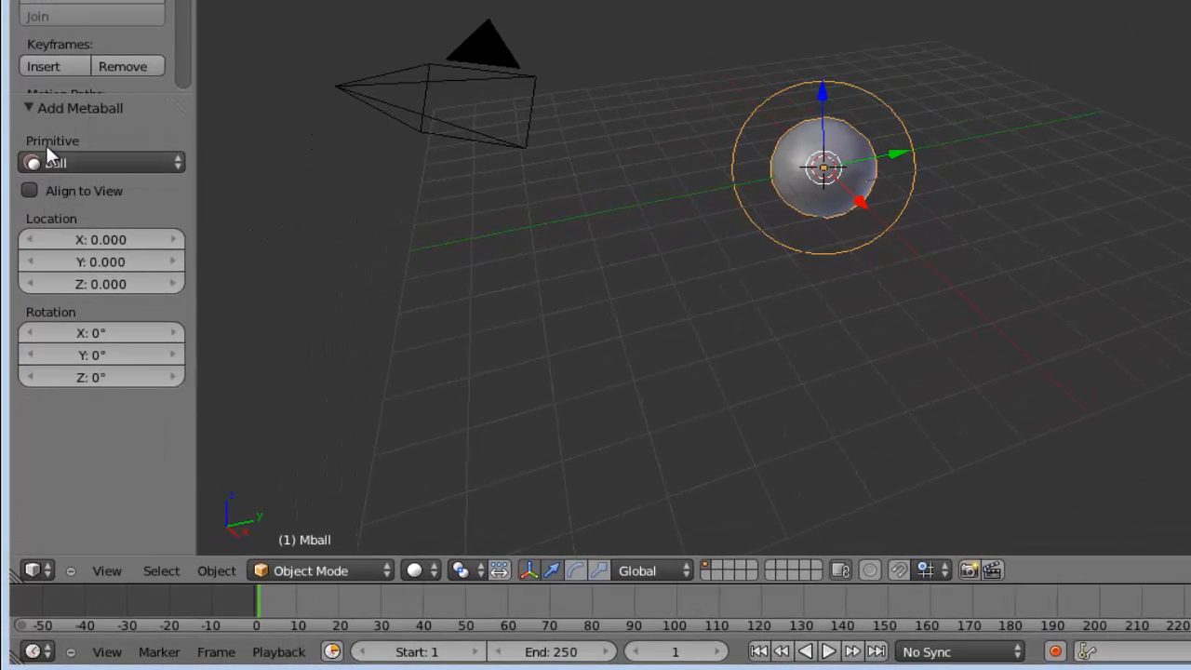
{"action": "left_click", "coordinate": [184, 164]}
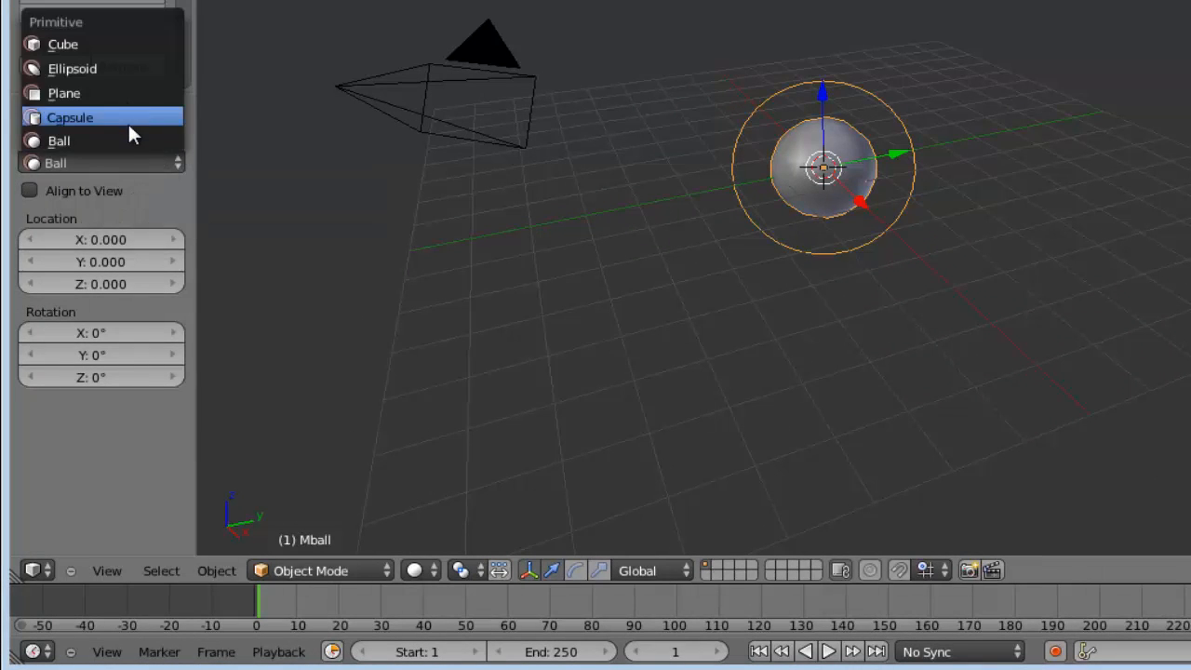
{"action": "left_click", "coordinate": [93, 118]}
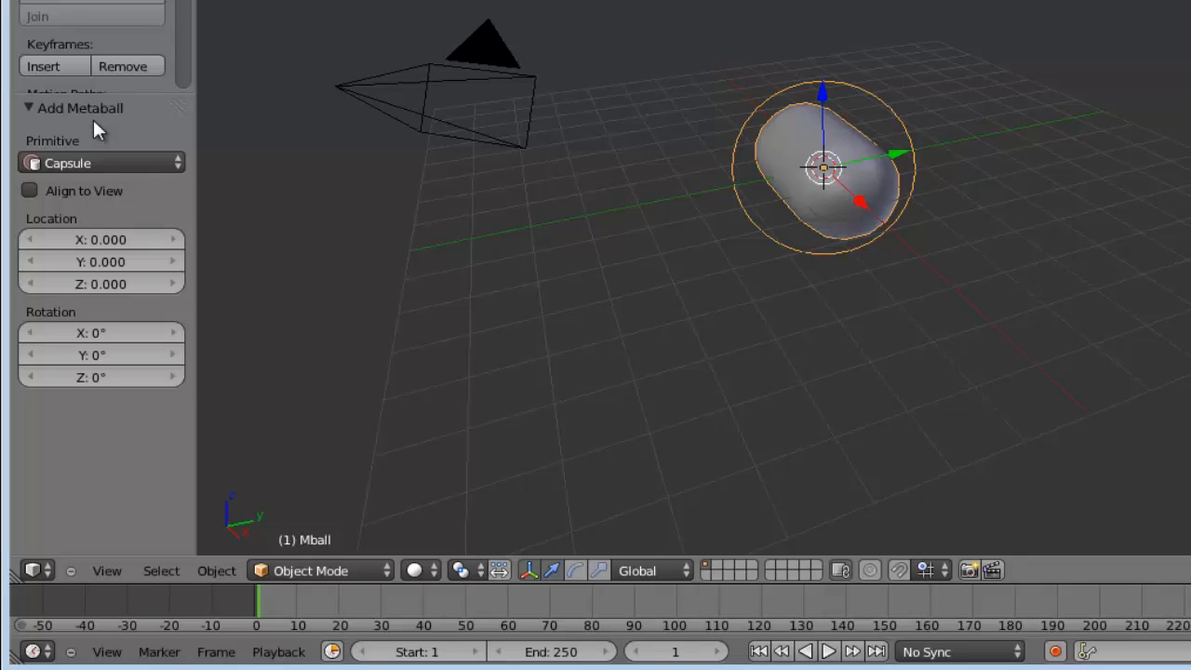
{"action": "left_click", "coordinate": [177, 163]}
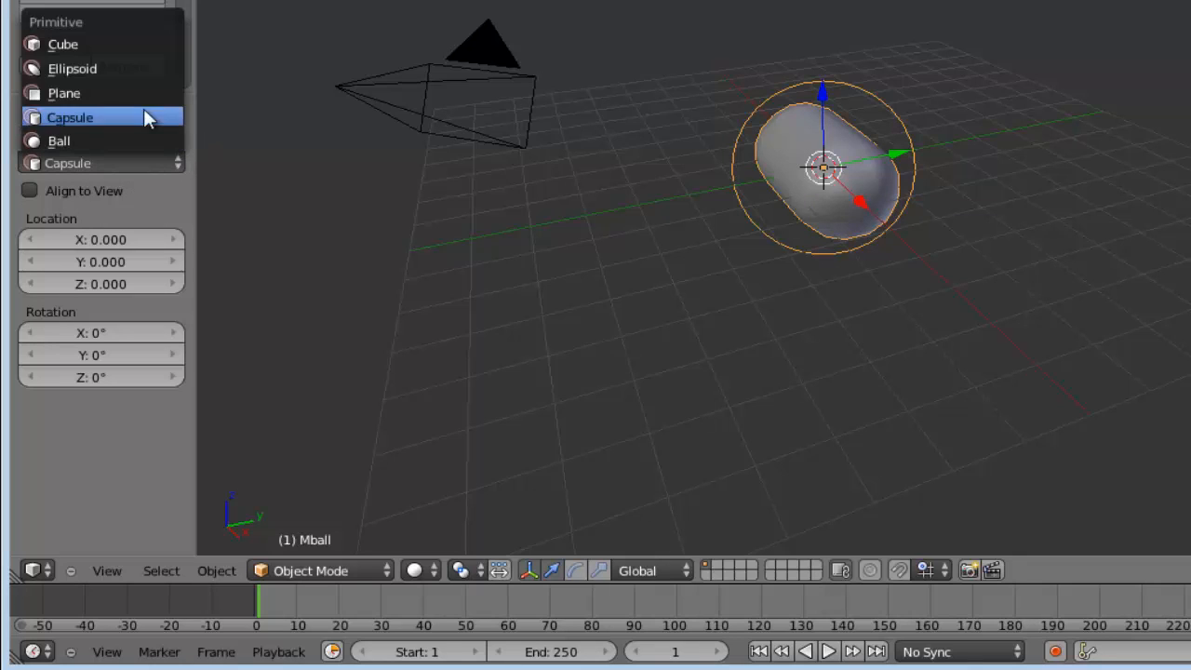
{"action": "left_click", "coordinate": [129, 45]}
{"action": "left_click", "coordinate": [177, 160]}
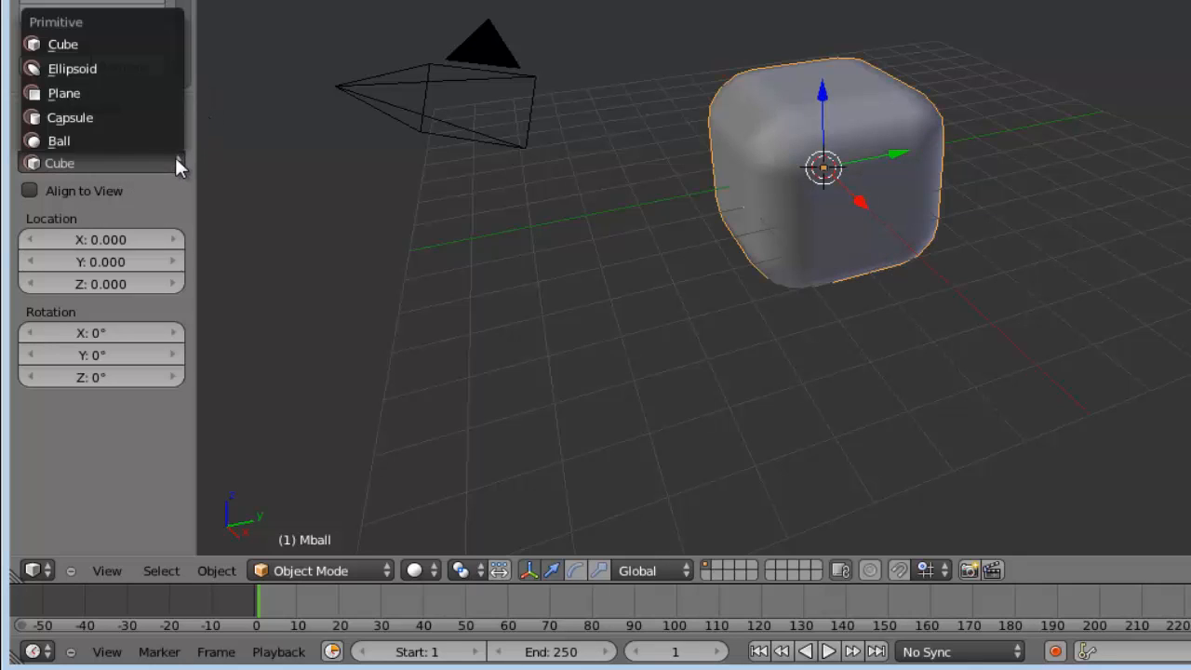
{"action": "left_click", "coordinate": [142, 92]}
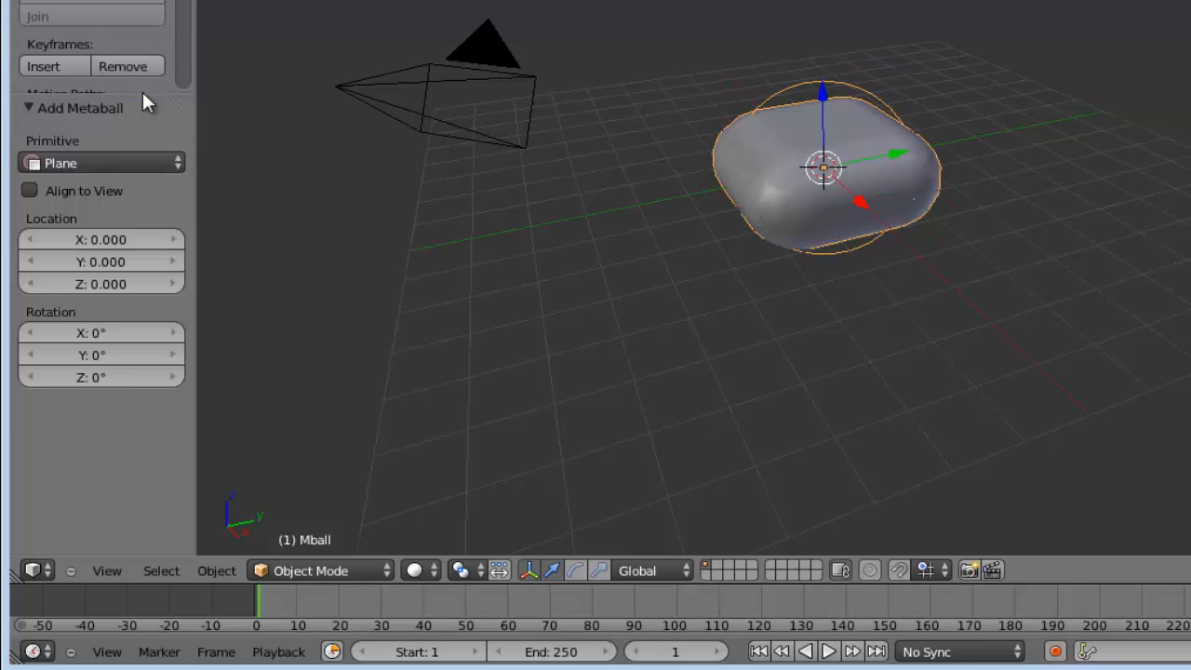
{"action": "left_click", "coordinate": [184, 163]}
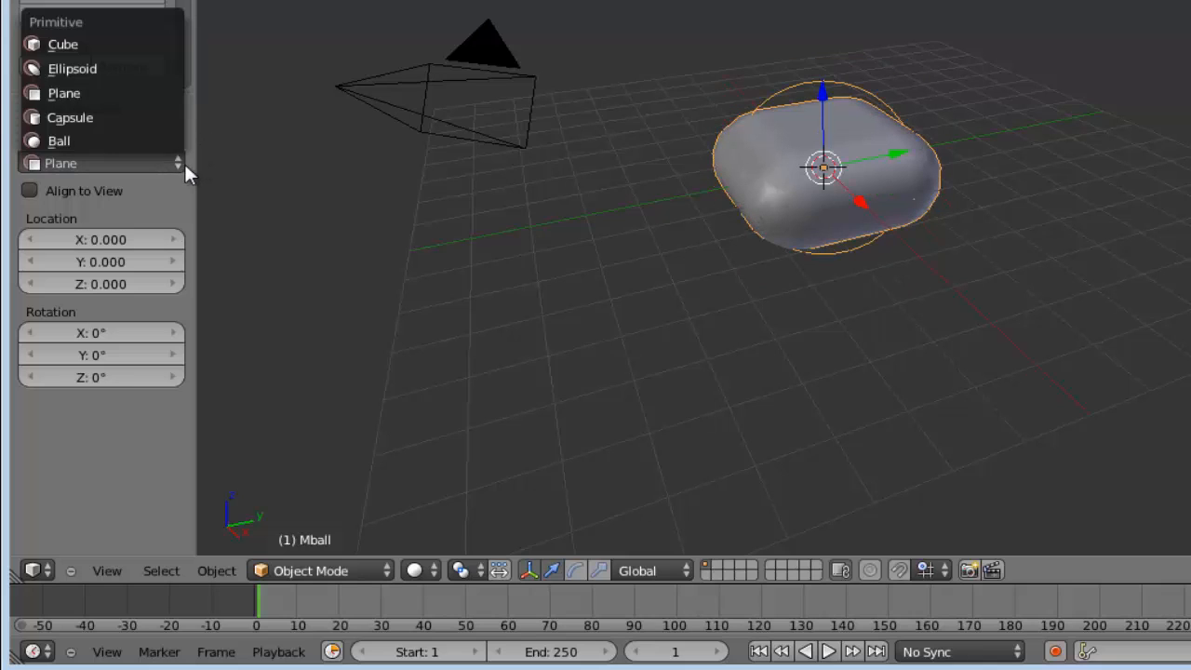
{"action": "left_click", "coordinate": [143, 137]}
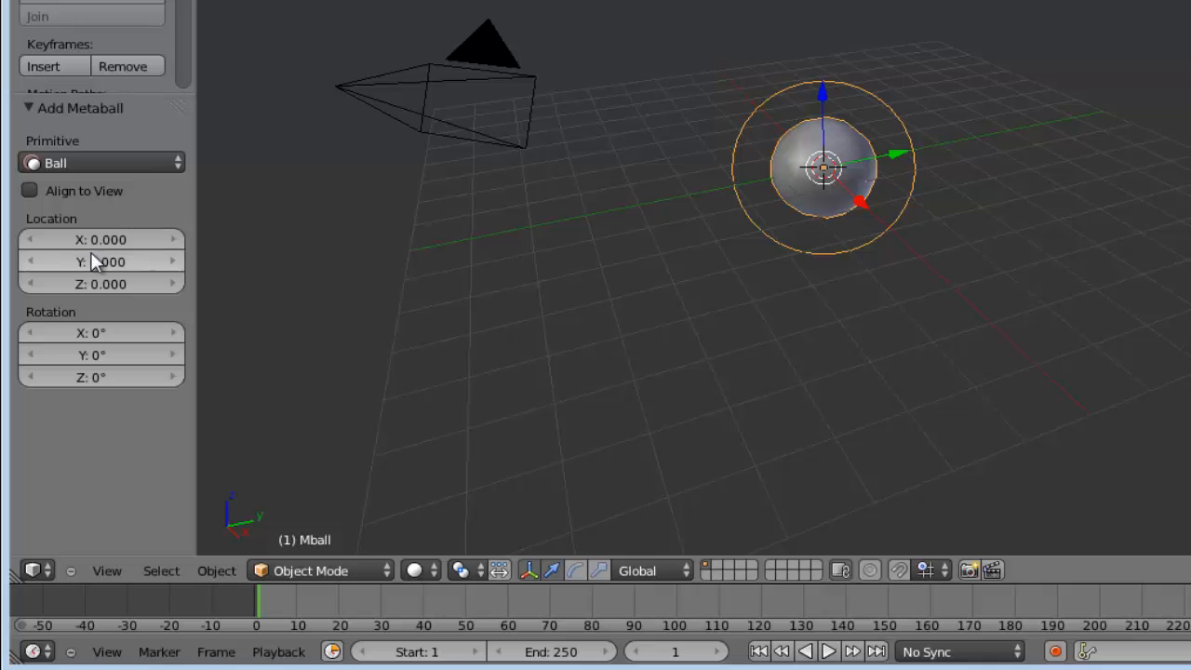
Set the metaball ball's X location to about -1.363 and move it about -4.393 along Y.
{"action": "mouse_move", "coordinate": [105, 238]}
{"action": "left_mouse_down"}
{"action": "mouse_move", "coordinate": [120, 237]}
{"action": "mouse_move", "coordinate": [97, 240]}
{"action": "mouse_move", "coordinate": [110, 237]}
{"action": "left_mouse_up"}
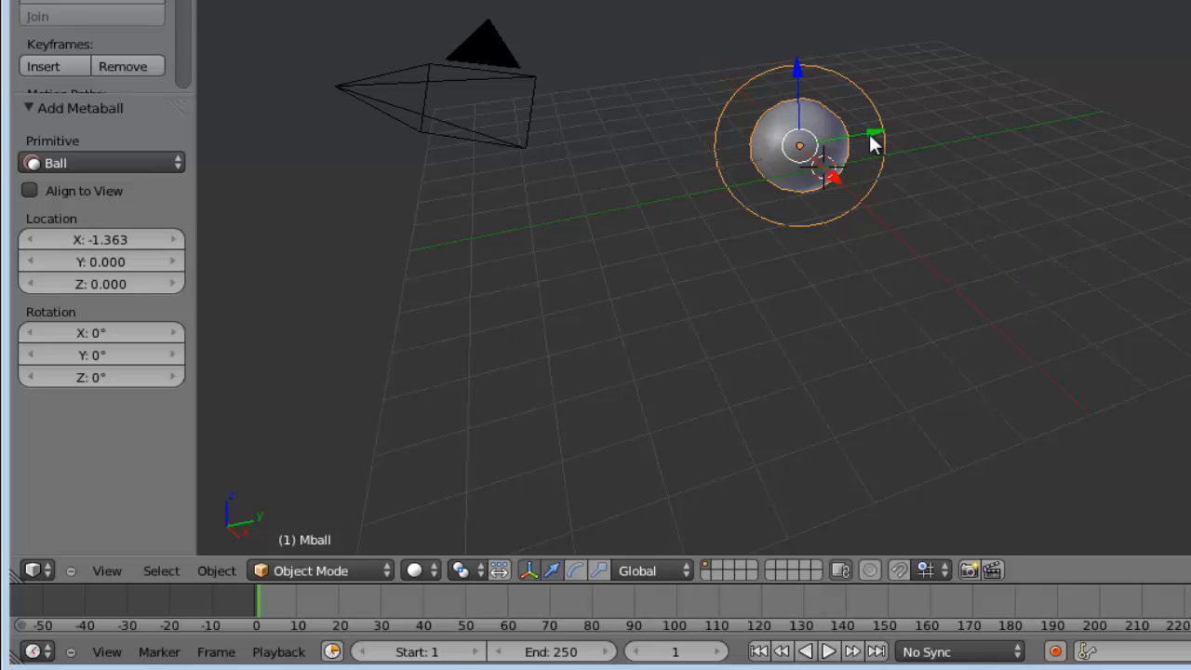
{"action": "left_click_drag", "start_coordinate": [869, 134], "coordinate": [688, 167]}
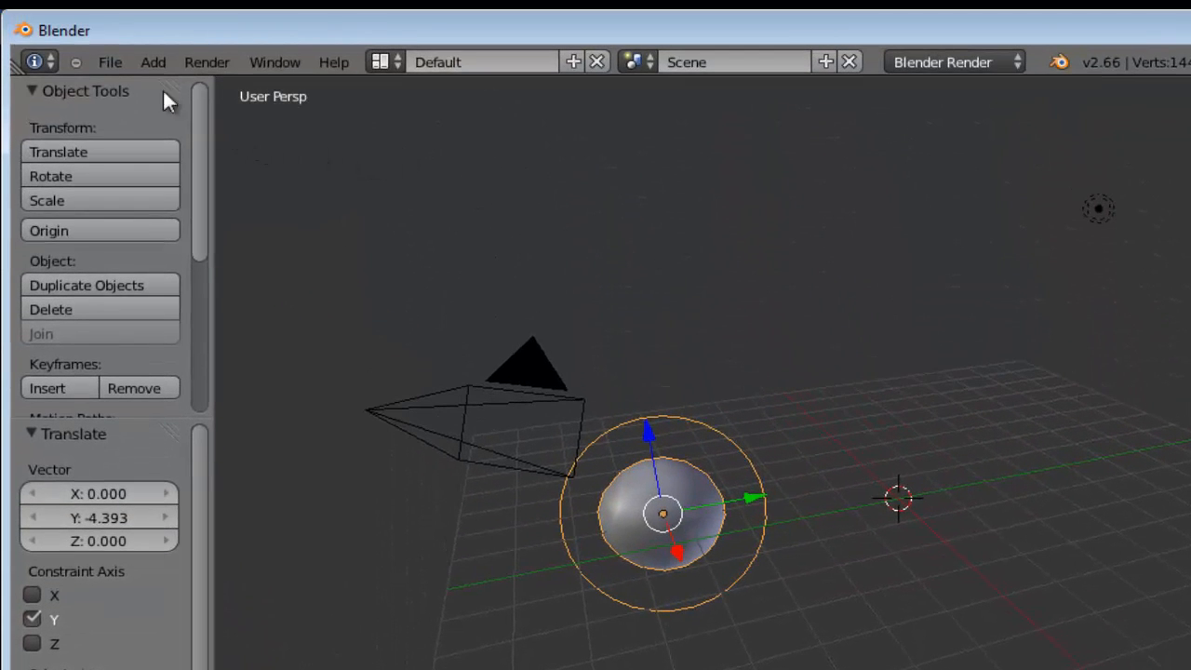
Add a Metaball Cube at the 3D cursor and move it along positive Y in two passes, the second about 1.149.
{"action": "left_click", "coordinate": [148, 64]}
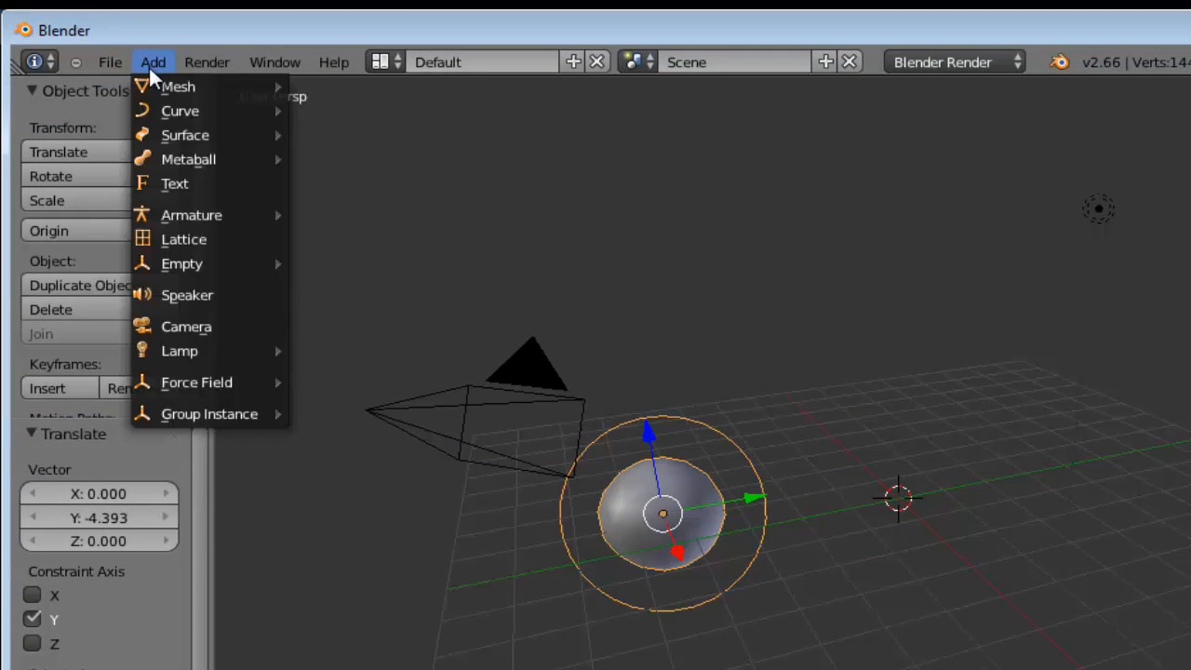
{"action": "mouse_move", "coordinate": [165, 149]}
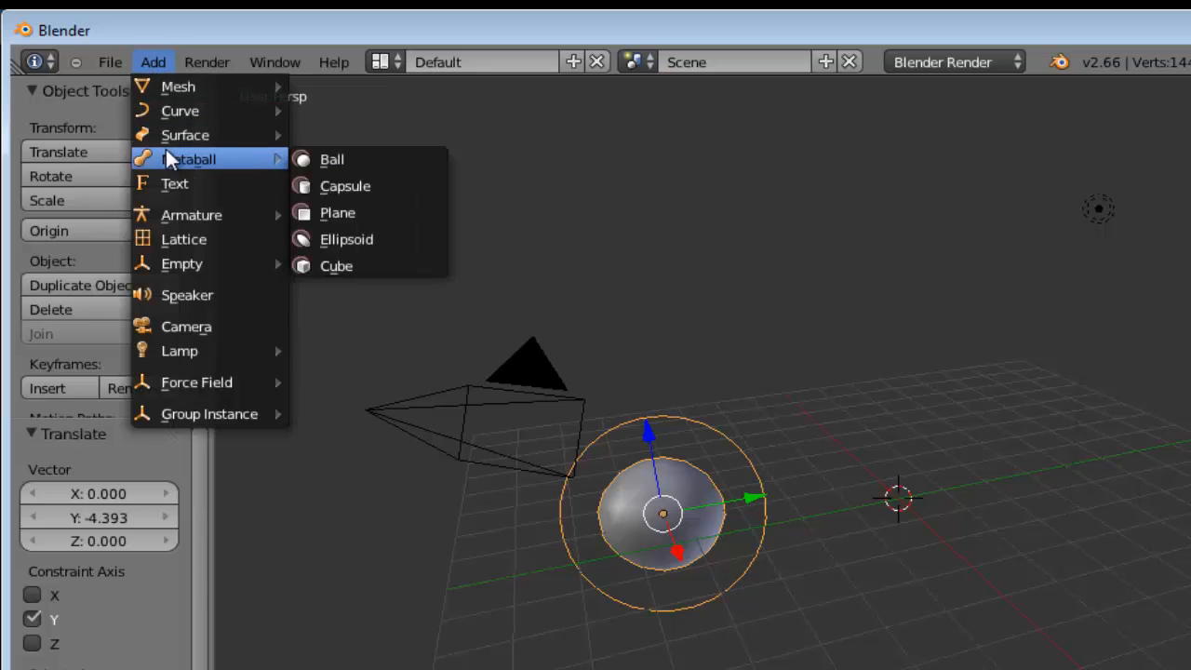
{"action": "left_click", "coordinate": [358, 263]}
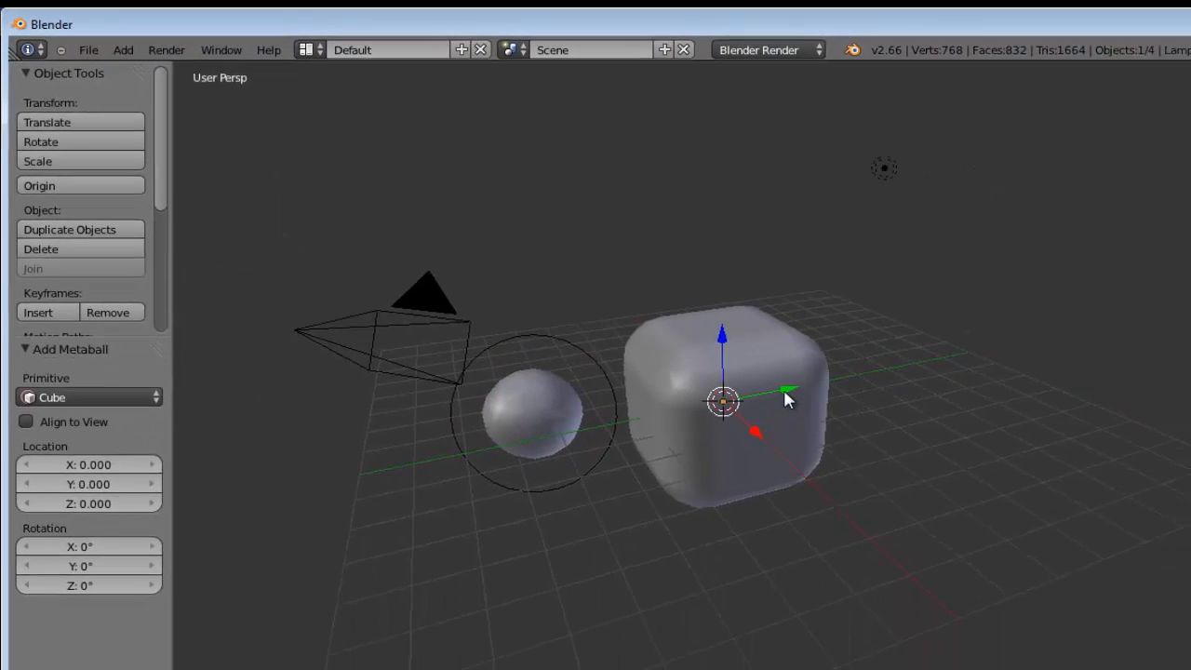
{"action": "left_click_drag", "start_coordinate": [984, 484], "coordinate": [1060, 468]}
{"action": "left_click_drag", "start_coordinate": [778, 344], "coordinate": [813, 338]}
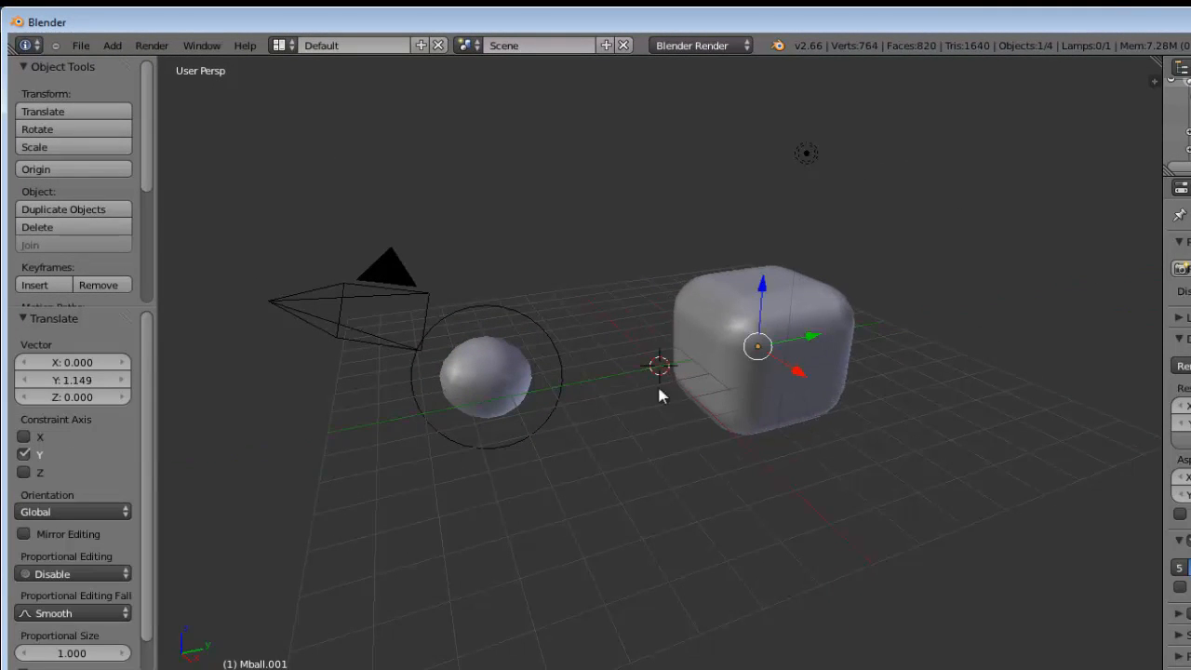
Move the metaball ball about 4.448 along Y so it meets the metaball cube, and scale the ball by about 1.629.
{"action": "right_click", "coordinate": [491, 352]}
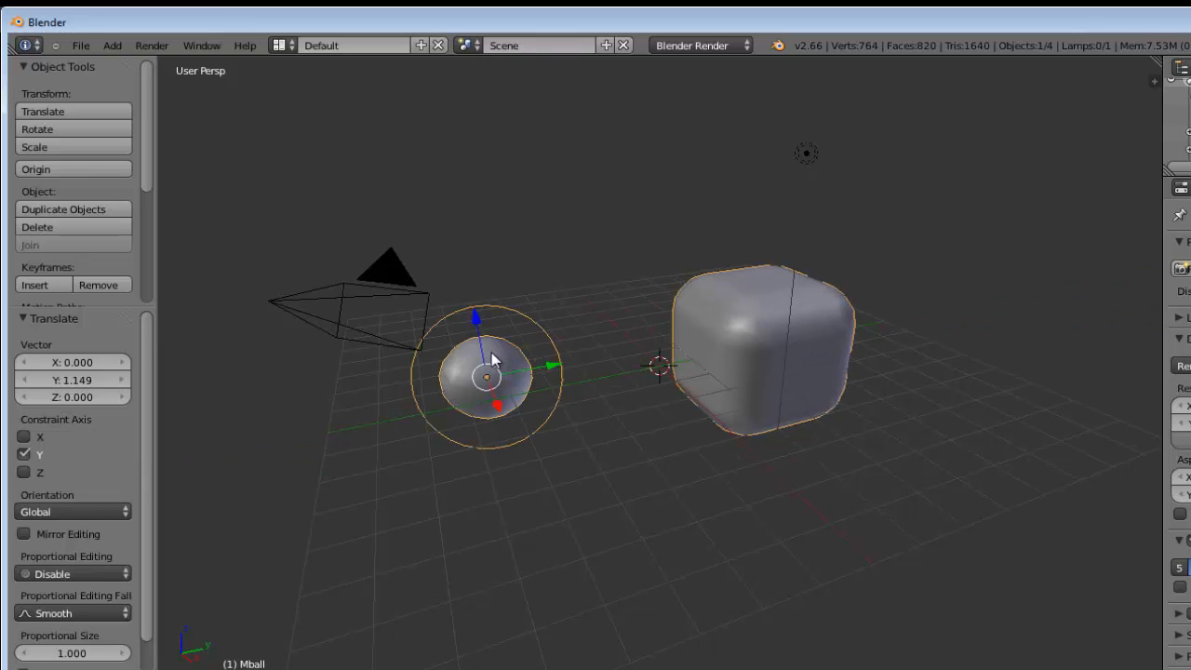
{"action": "left_click_drag", "start_coordinate": [549, 365], "coordinate": [713, 373]}
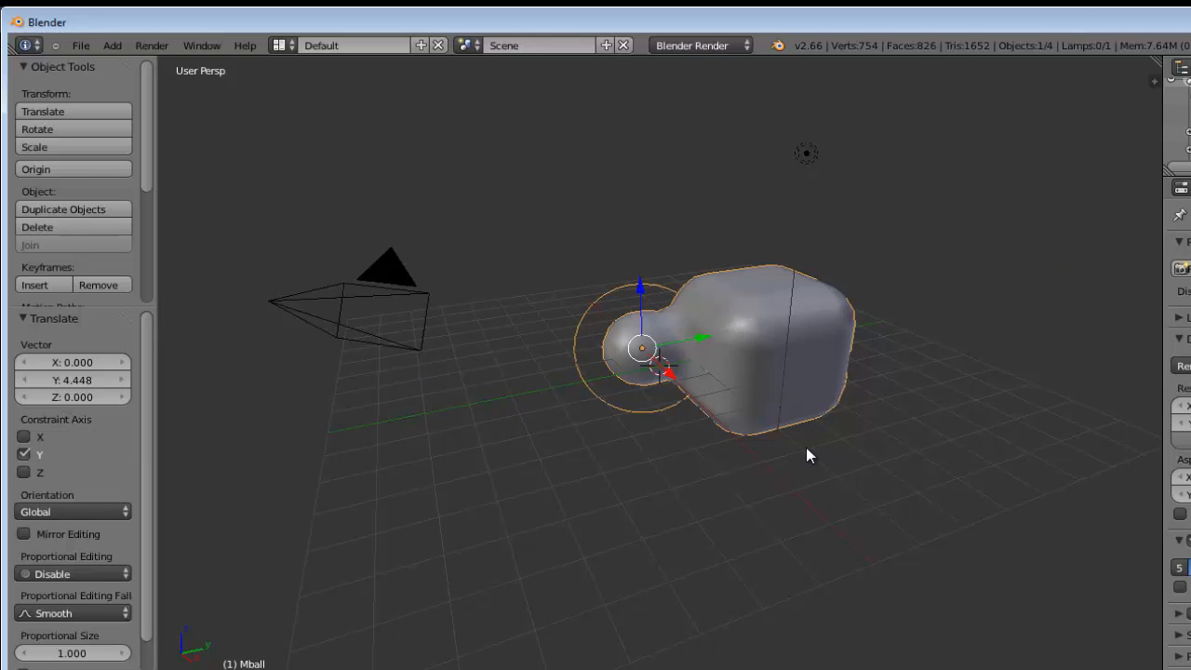
{"action": "middle_click_drag", "start_coordinate": [806, 450], "coordinate": [745, 425]}
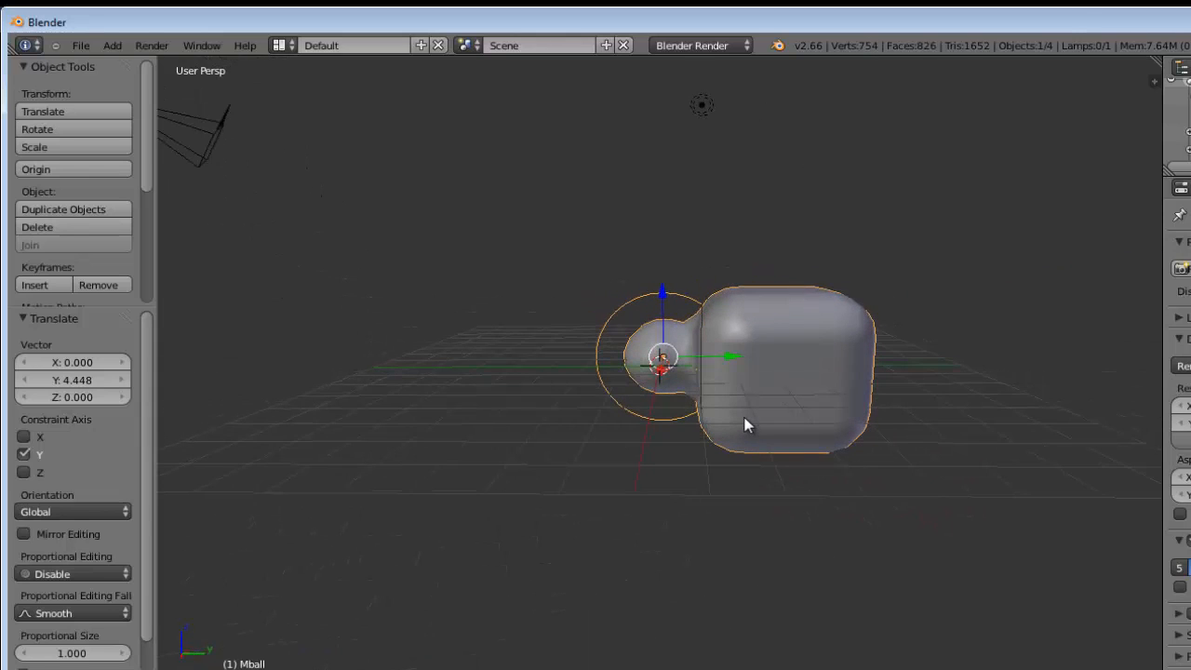
{"action": "key", "text": "s"}
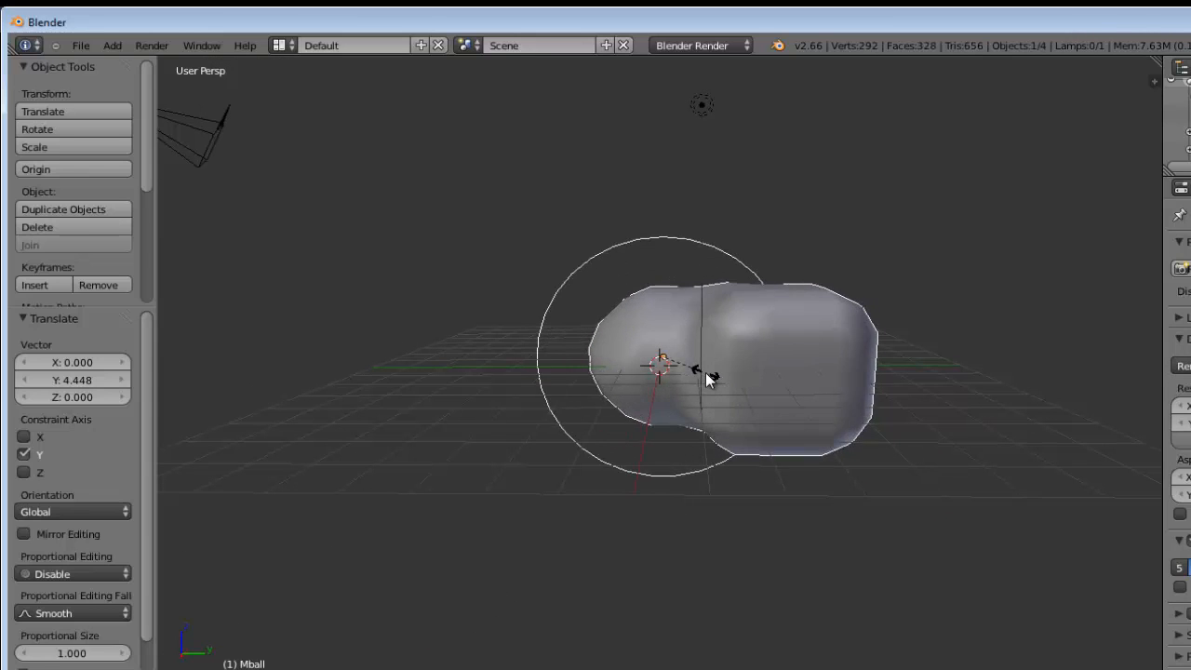
{"action": "left_click", "coordinate": [703, 377]}
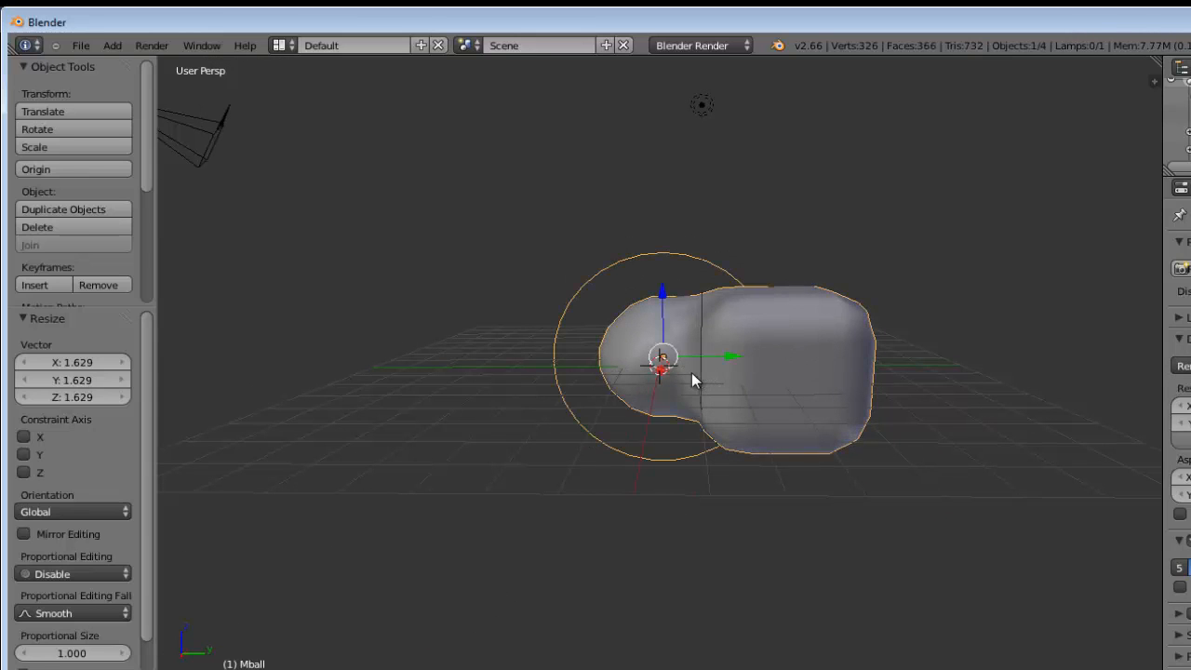
Move the metaball ball freely around the metaball cube, about 4.689 along Y and 1.130 along Z, and again about 4.149 along X and 1.129 along Z.
{"action": "key", "text": "g"}
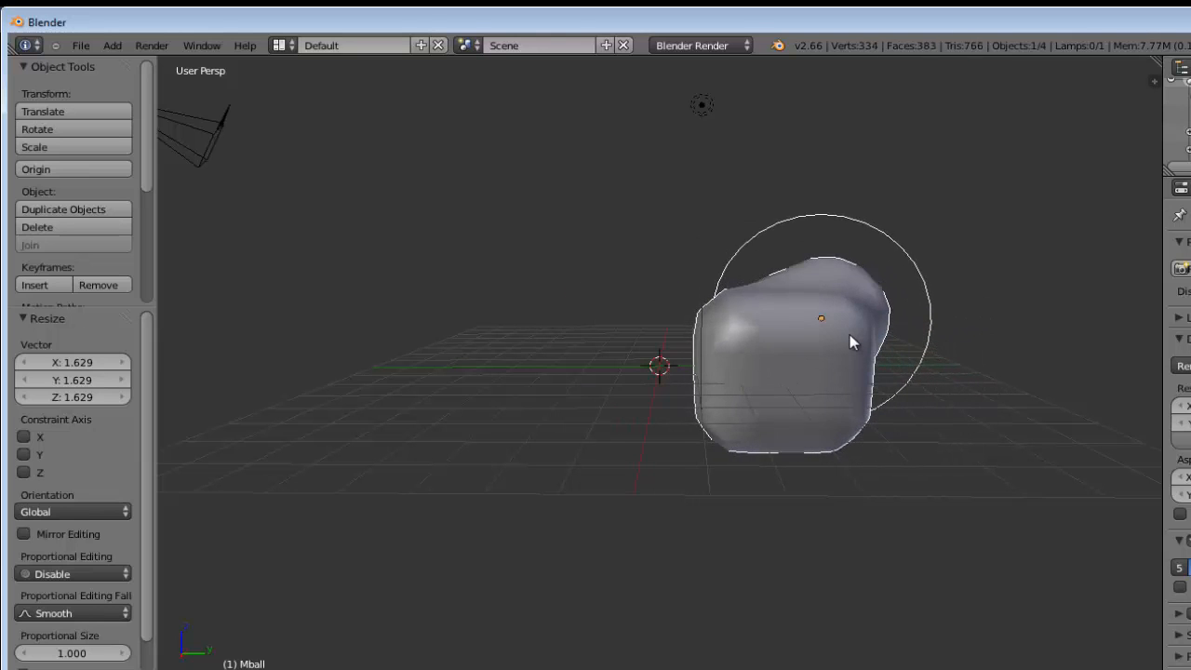
{"action": "left_click", "coordinate": [850, 334]}
{"action": "middle_click_drag", "start_coordinate": [925, 354], "coordinate": [497, 371]}
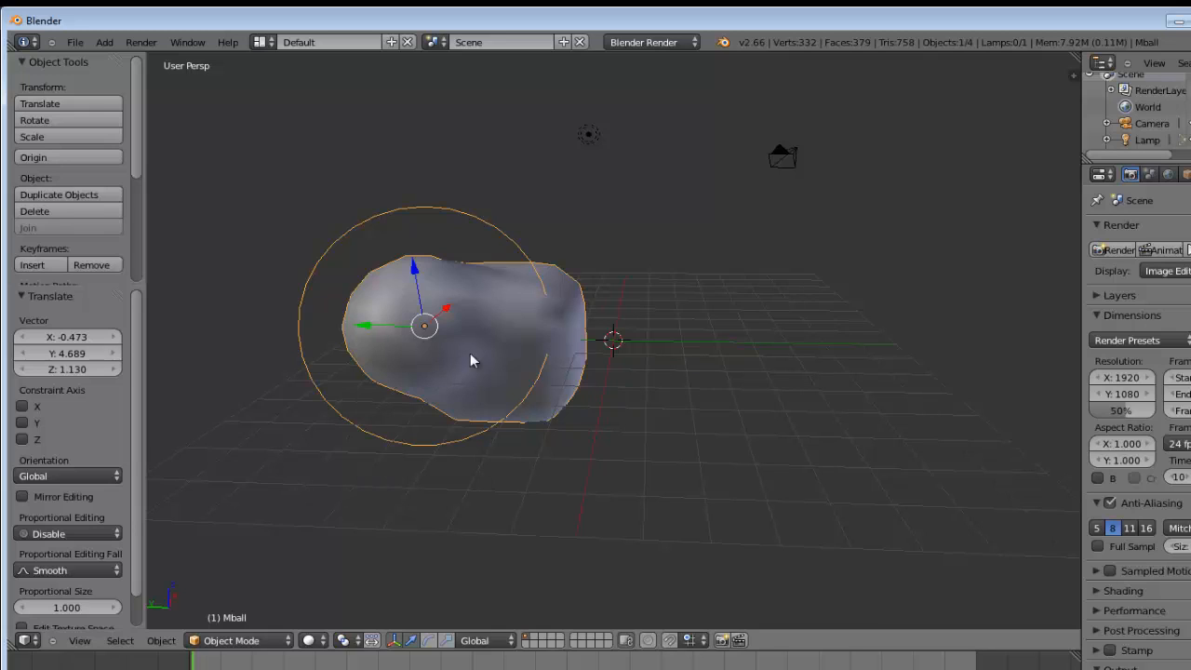
{"action": "middle_click_drag", "start_coordinate": [332, 360], "coordinate": [522, 329]}
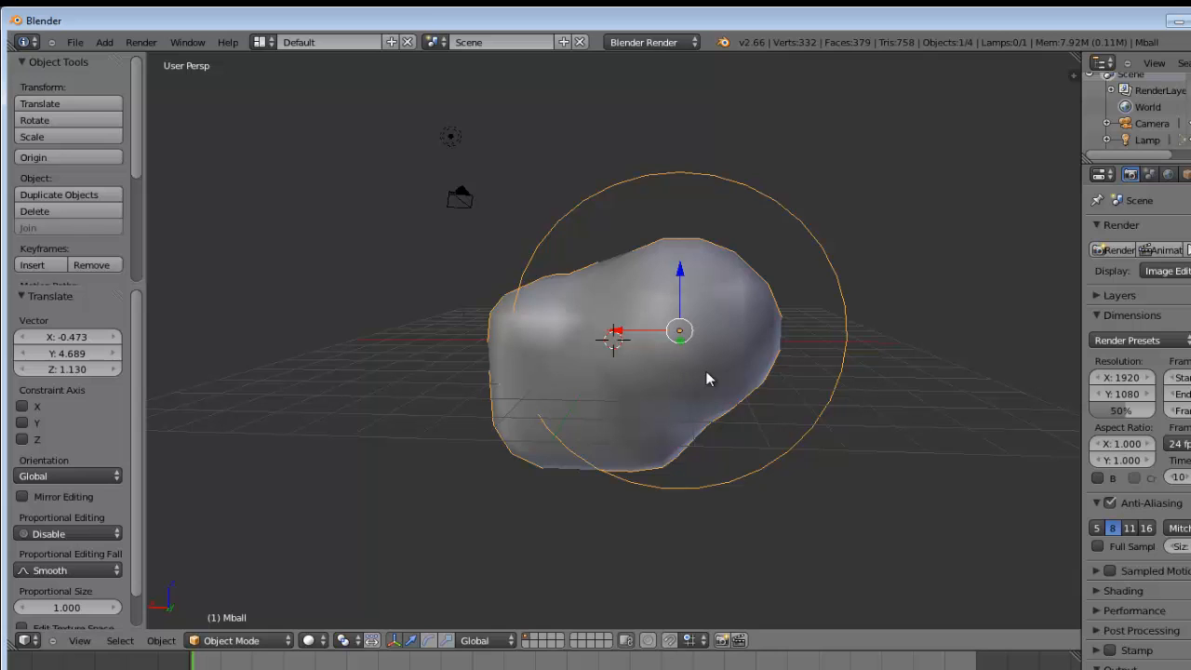
{"action": "key", "text": "g"}
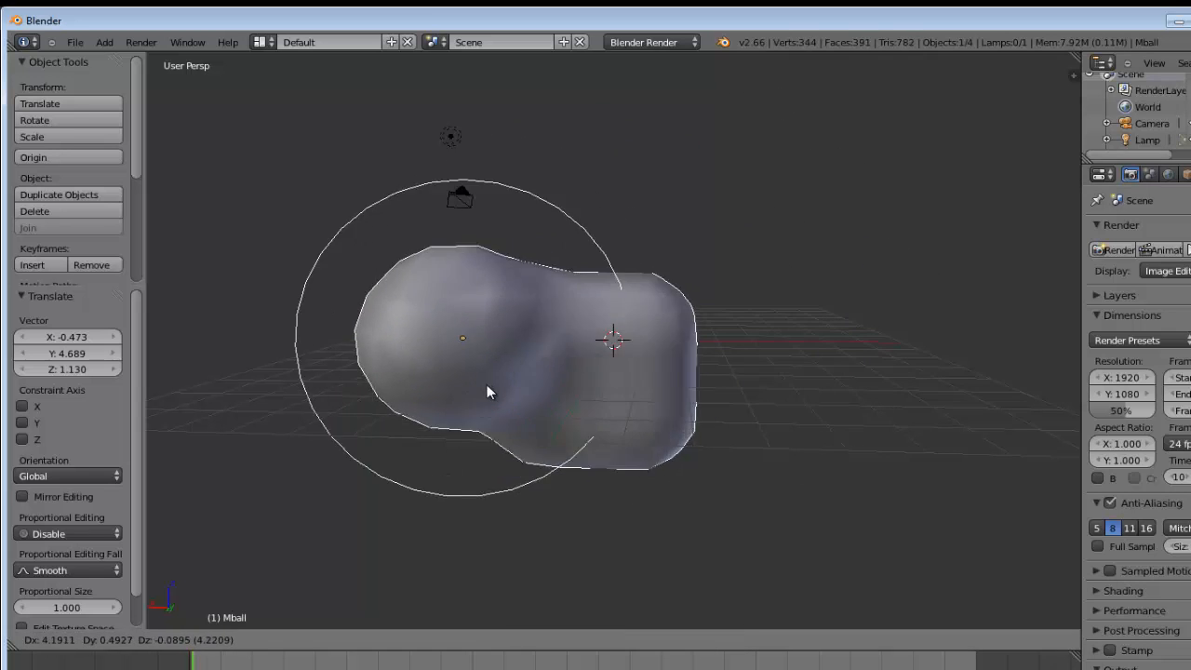
{"action": "left_click", "coordinate": [492, 318]}
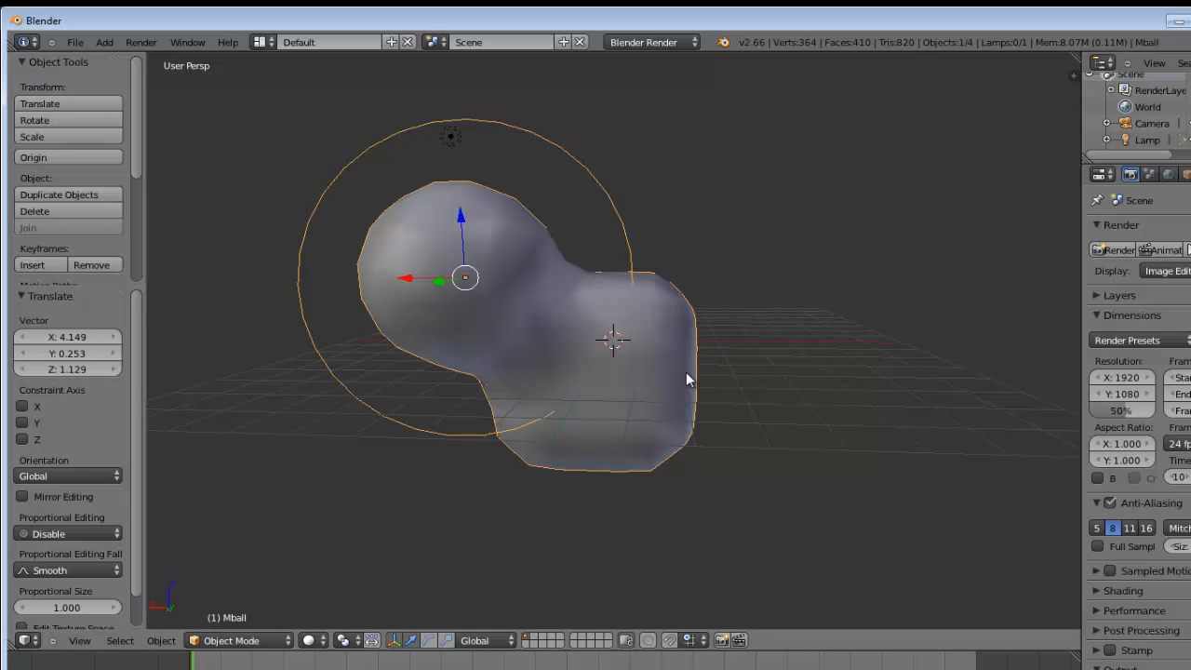
Undo the metaball ball's moves and scaling and the adding of the metaball cube, back to the single ball near the 3D cursor.
{"action": "key", "text": "ctrl+z"}
{"action": "key", "text": "ctrl+z"}
{"action": "key", "text": "ctrl+z"}
{"action": "key", "text": "ctrl+z"}
{"action": "key", "text": "ctrl+z"}
{"action": "key", "text": "ctrl+z"}
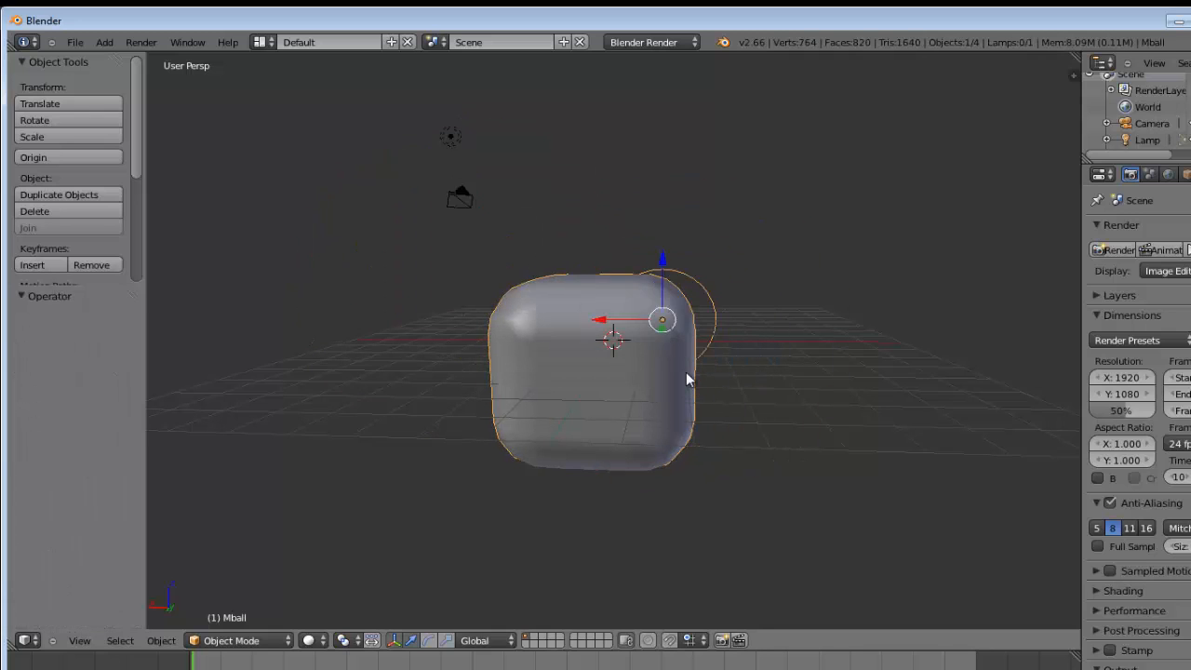
{"action": "key", "text": "ctrl+z"}
{"action": "key", "text": "ctrl+z"}
{"action": "key", "text": "ctrl+z"}
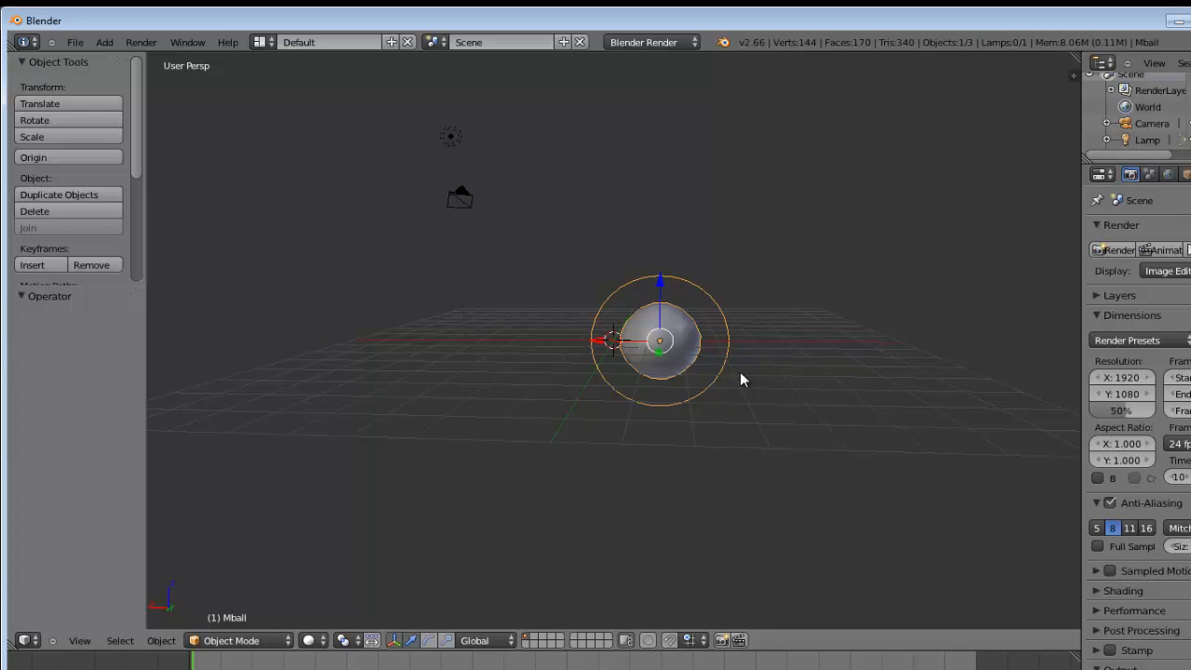
Add a mesh UV Sphere at the 3D cursor and move it about 3.944 along X.
{"action": "middle_click_drag", "start_coordinate": [716, 373], "coordinate": [890, 420]}
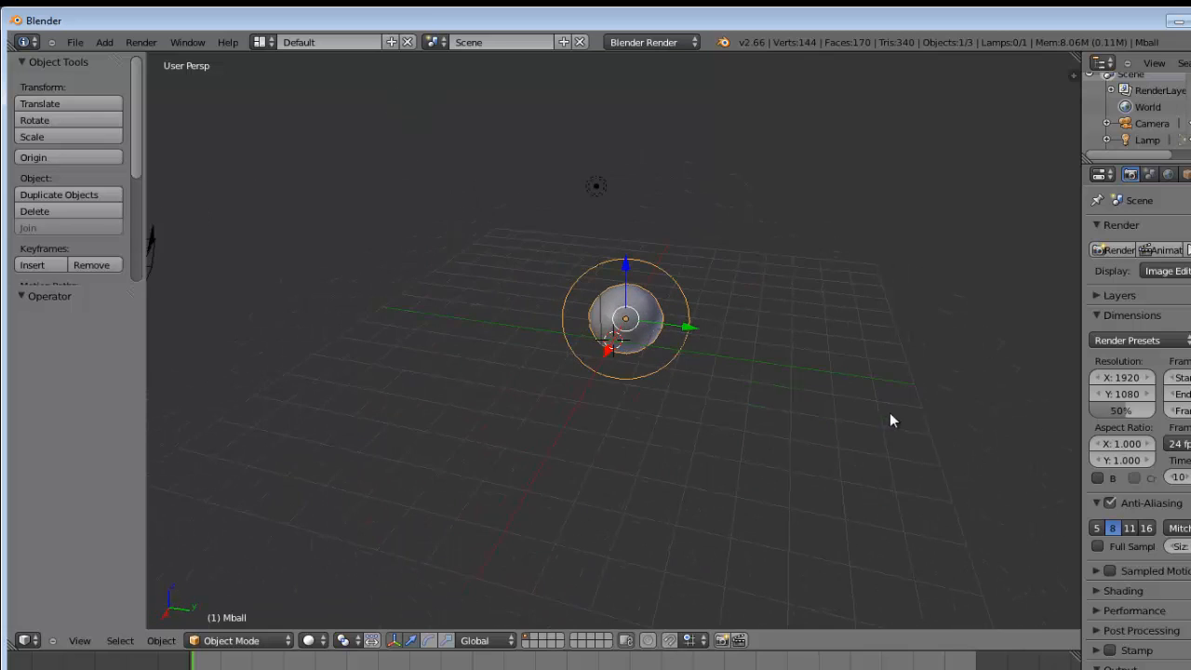
{"action": "left_click", "coordinate": [104, 42]}
{"action": "mouse_move", "coordinate": [118, 59]}
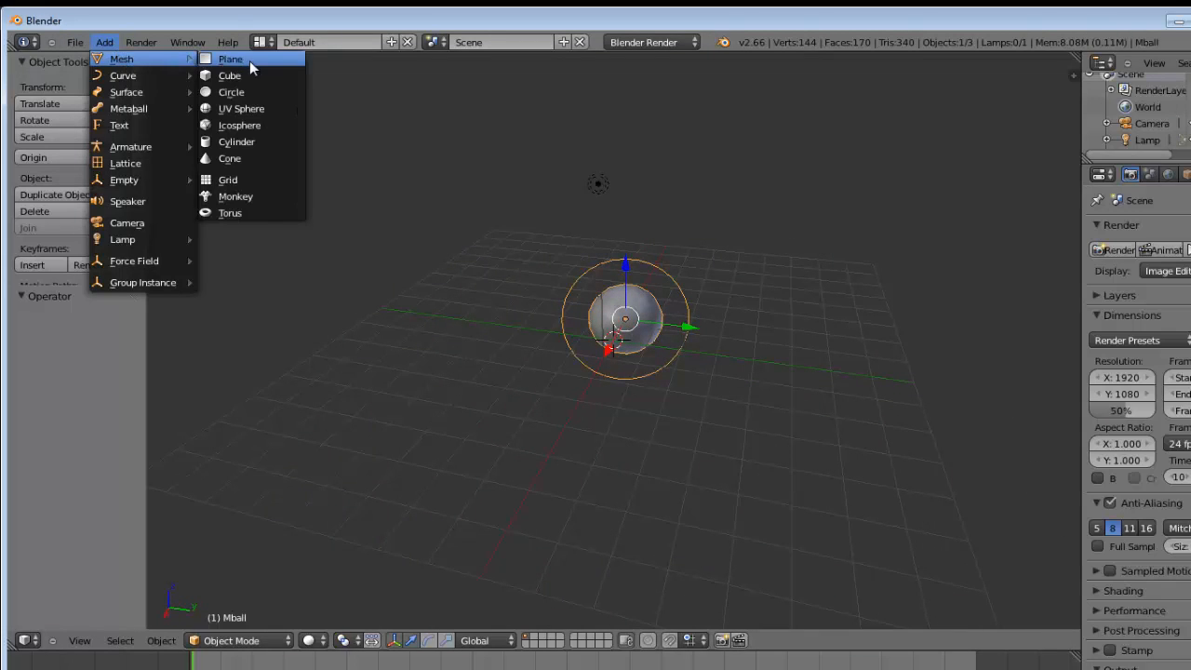
{"action": "left_click", "coordinate": [235, 113]}
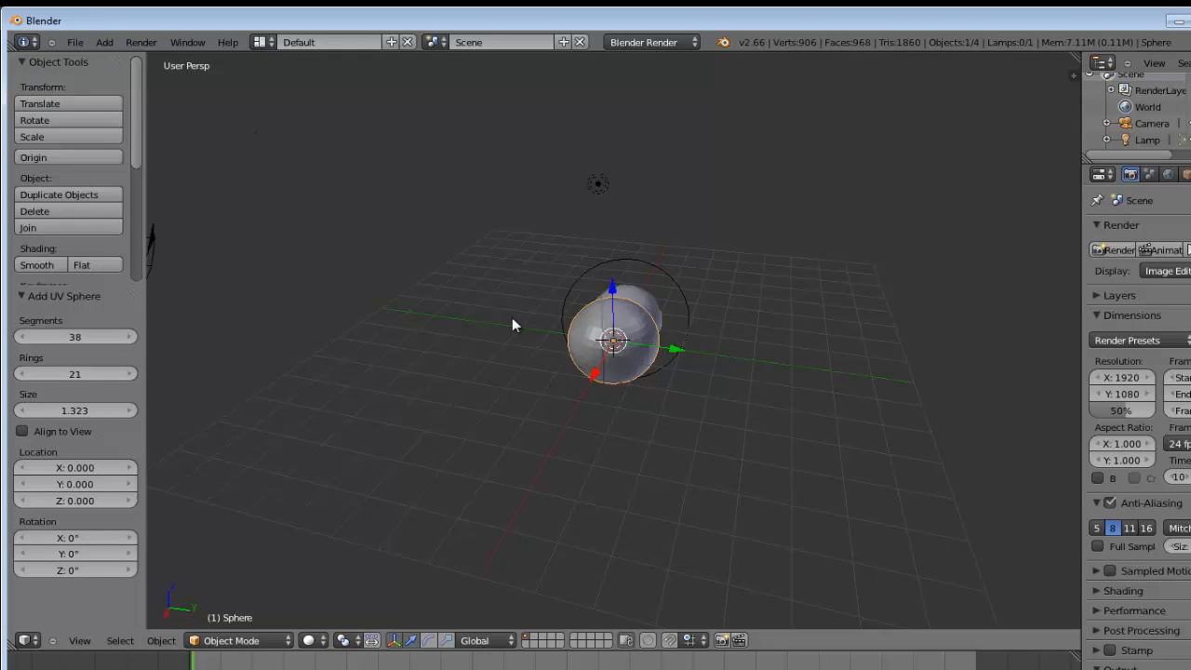
{"action": "key", "text": "g"}
{"action": "key", "text": "x"}
{"action": "left_click", "coordinate": [523, 445]}
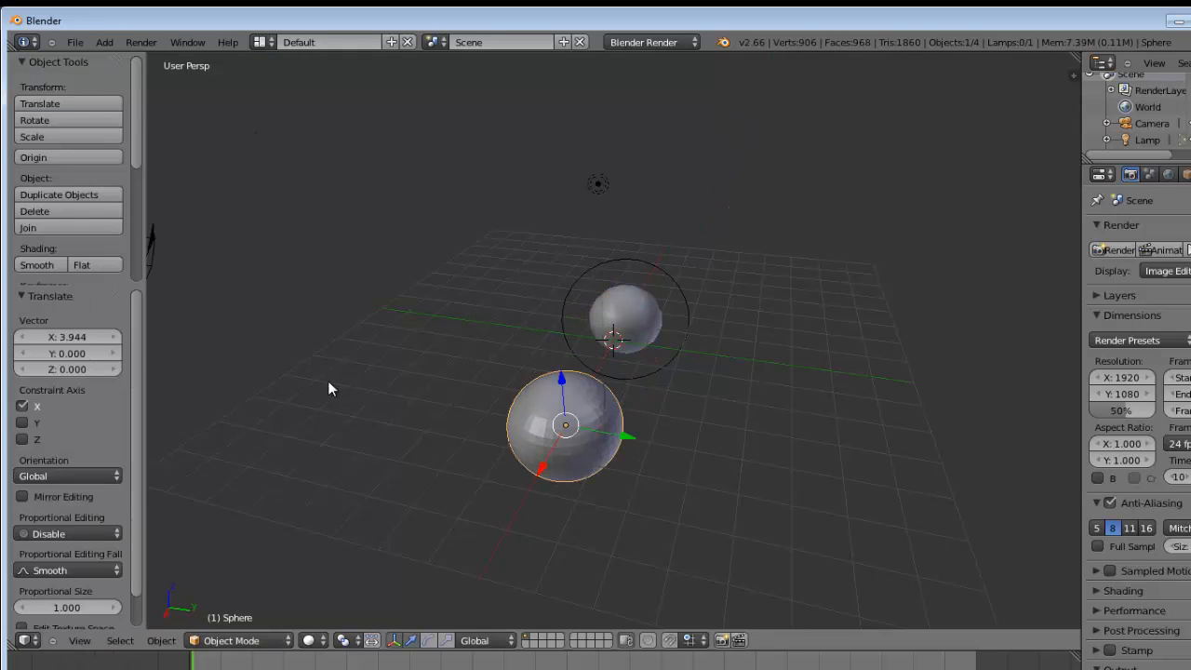
Move the metaball ball about 4.289 along X so it overlaps the UV sphere.
{"action": "middle_click_drag", "start_coordinate": [328, 380], "coordinate": [539, 391]}
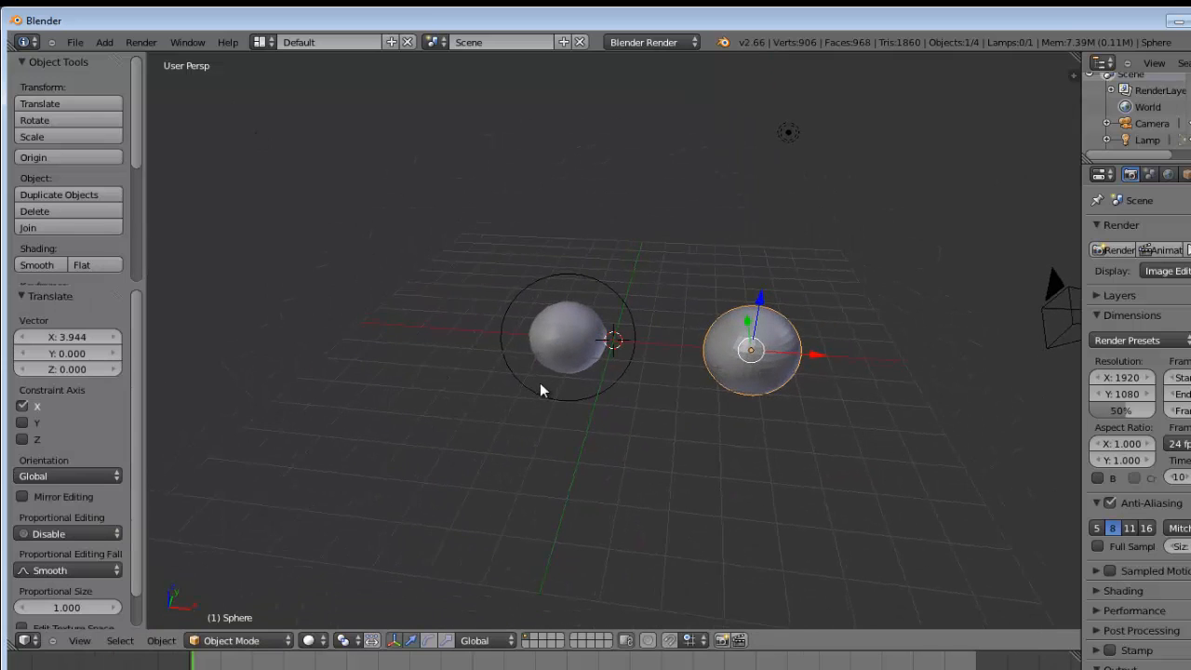
{"action": "right_click", "coordinate": [565, 341]}
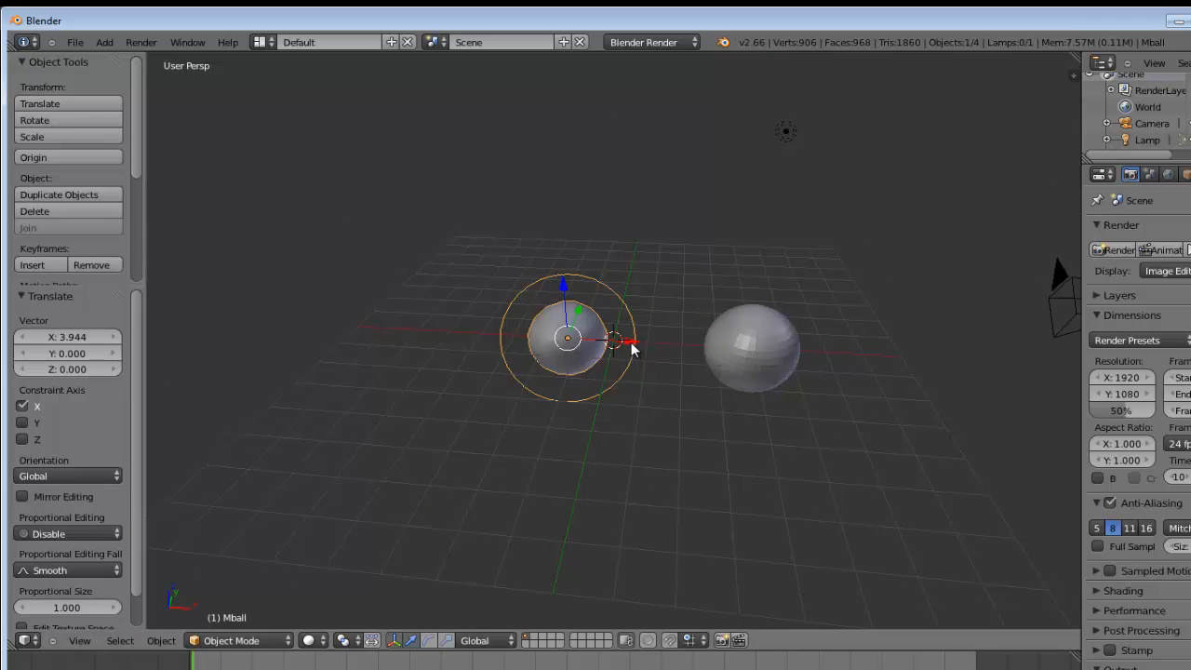
{"action": "left_click_drag", "start_coordinate": [631, 346], "coordinate": [777, 350]}
Examine the overlap in wireframe shading while moving the metaball ball about -0.293 along X, and return to solid shading.
{"action": "middle_click_drag", "start_coordinate": [810, 417], "coordinate": [790, 364]}
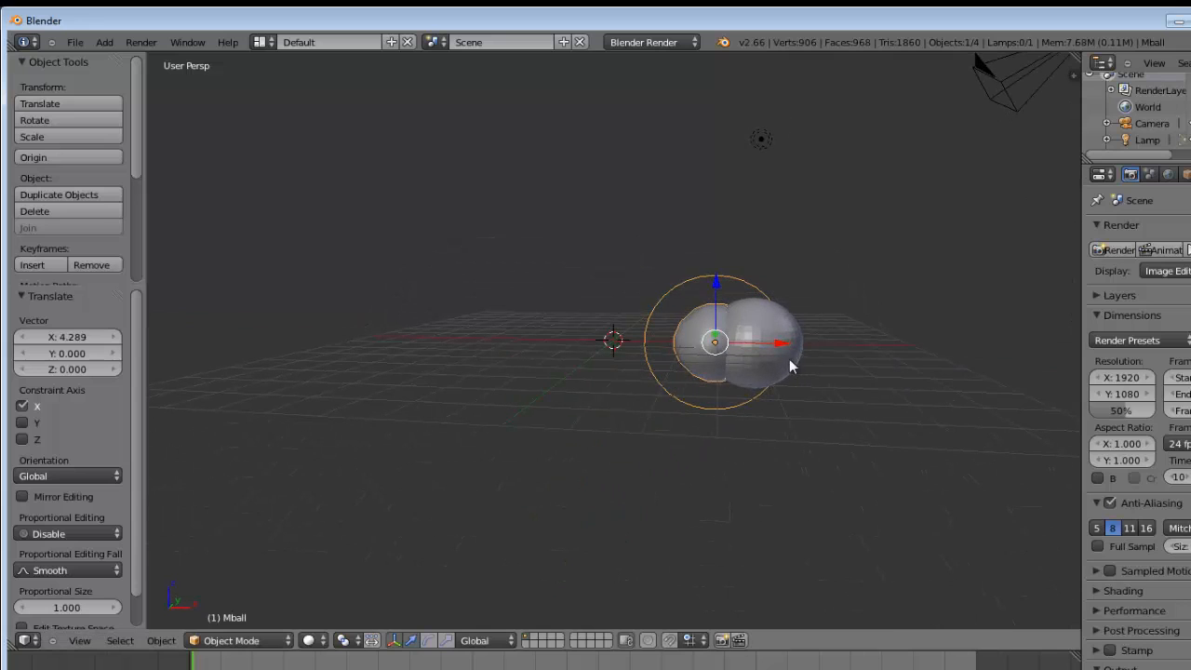
{"action": "left_click", "coordinate": [312, 640]}
{"action": "left_click", "coordinate": [344, 609]}
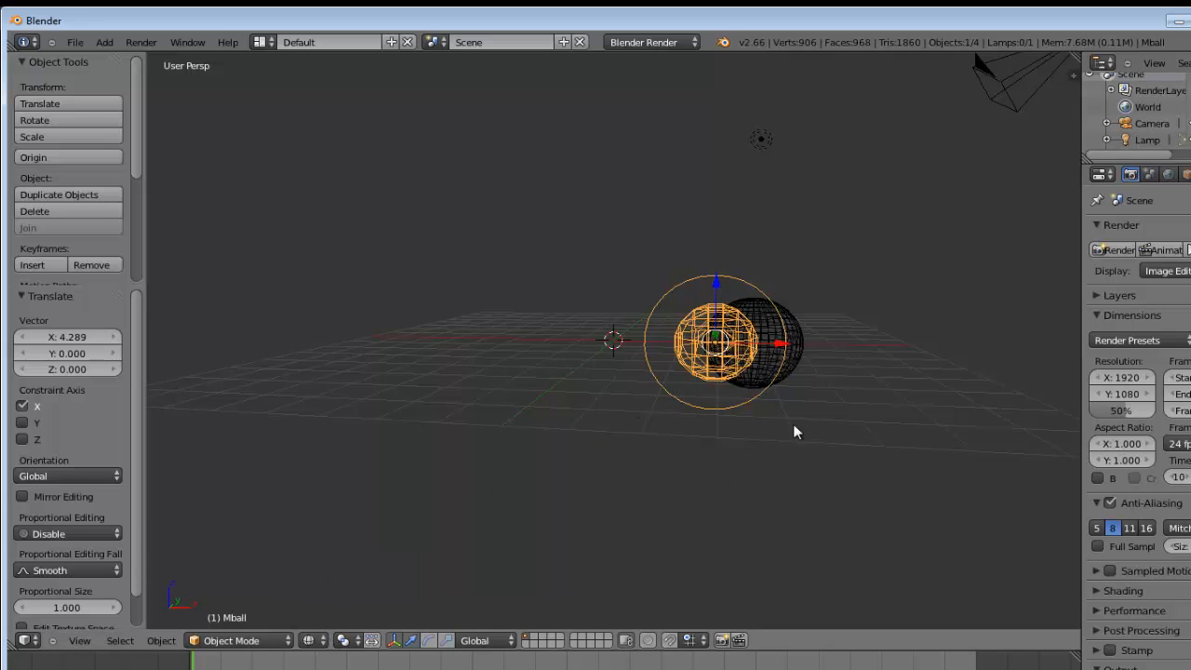
{"action": "mouse_move", "coordinate": [782, 343]}
{"action": "left_mouse_down"}
{"action": "mouse_move", "coordinate": [816, 346]}
{"action": "mouse_move", "coordinate": [758, 340]}
{"action": "mouse_move", "coordinate": [816, 344]}
{"action": "mouse_move", "coordinate": [772, 344]}
{"action": "left_mouse_up"}
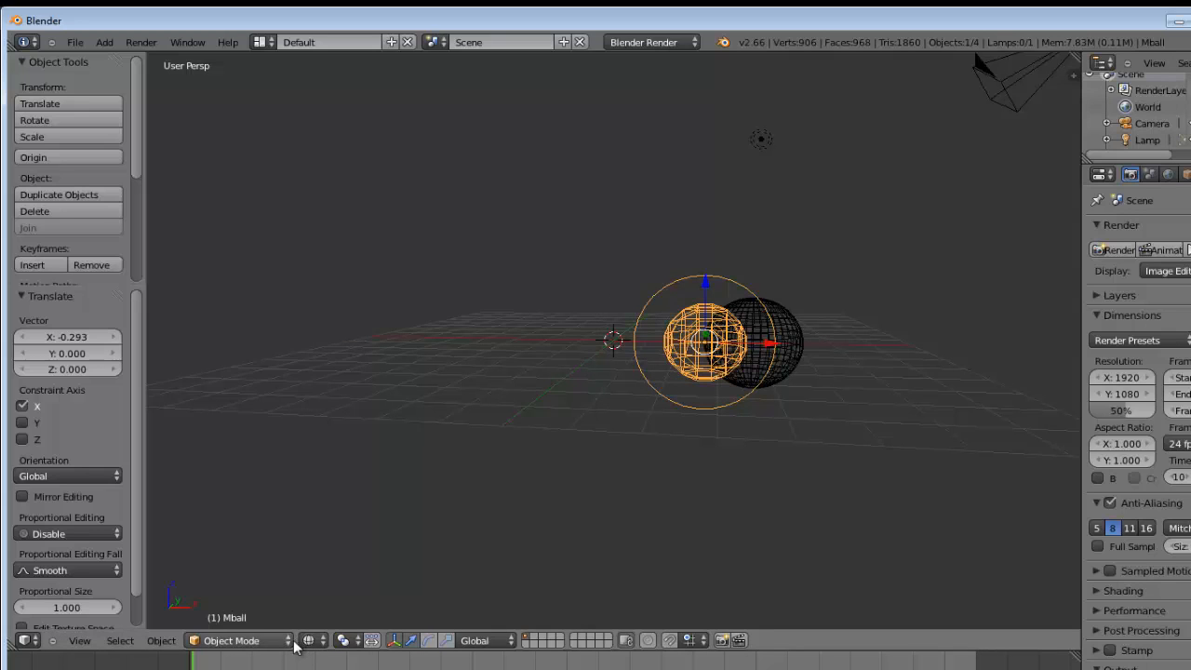
{"action": "left_click", "coordinate": [343, 640]}
{"action": "left_click", "coordinate": [346, 590]}
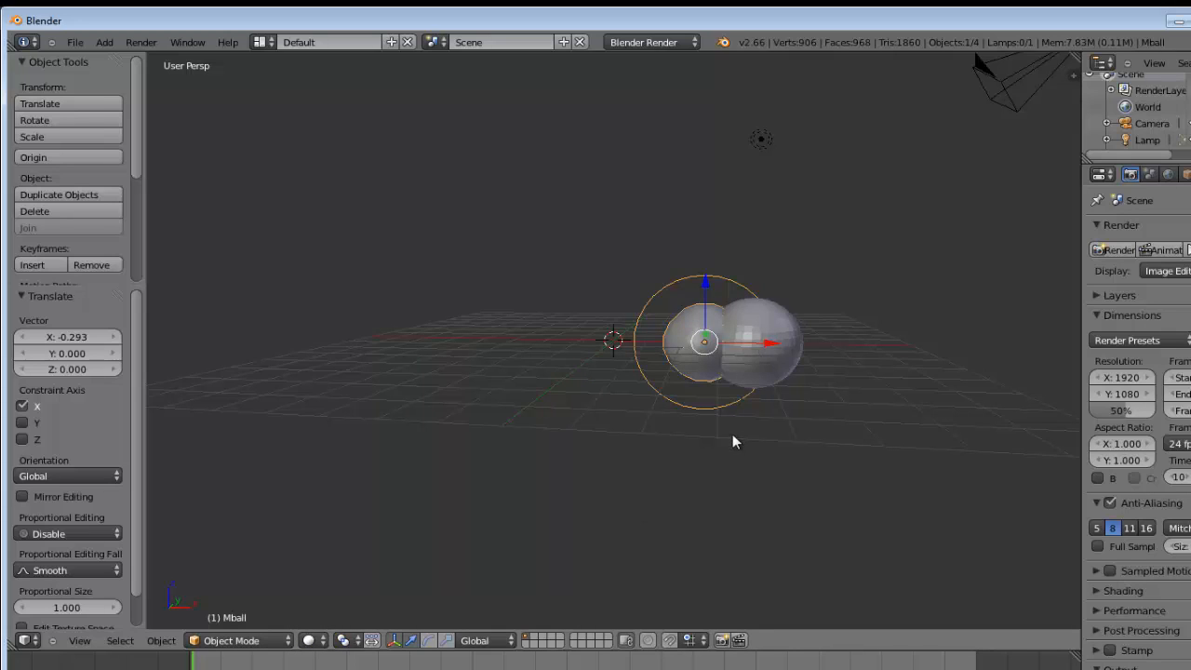
Move the metaball ball along X by about -5.587, back into the UV sphere by about 5.779, and away again by about -3.266.
{"action": "left_click_drag", "start_coordinate": [771, 344], "coordinate": [582, 340]}
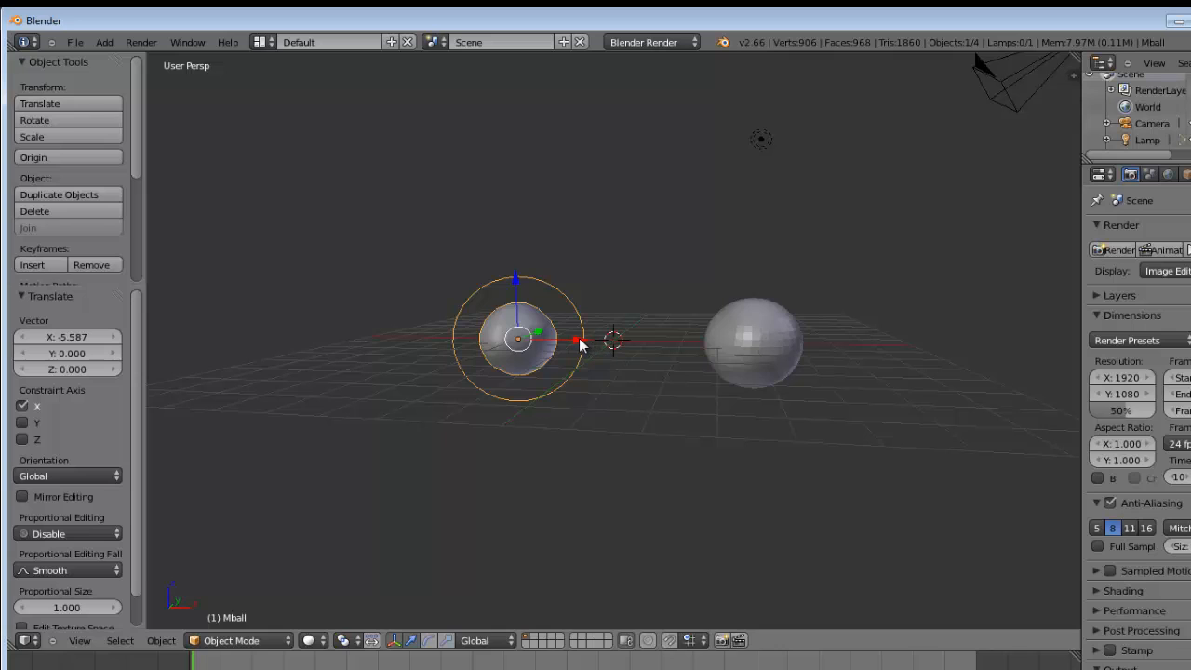
{"action": "left_click_drag", "start_coordinate": [579, 343], "coordinate": [775, 334]}
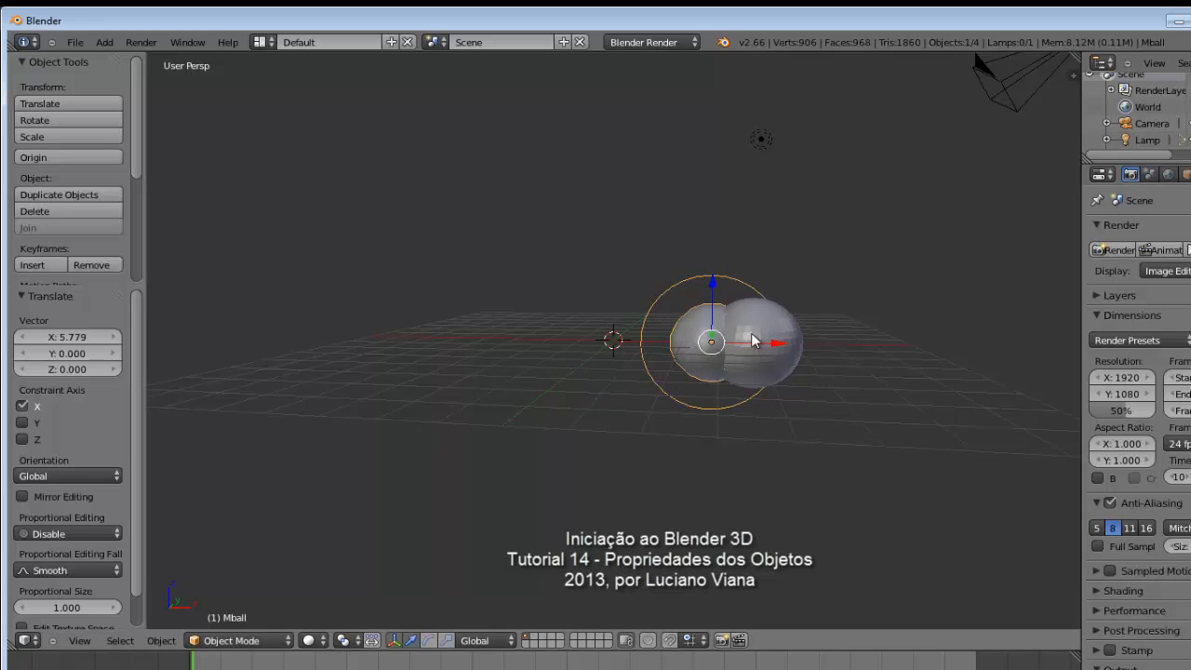
{"action": "left_click_drag", "start_coordinate": [753, 341], "coordinate": [634, 342]}
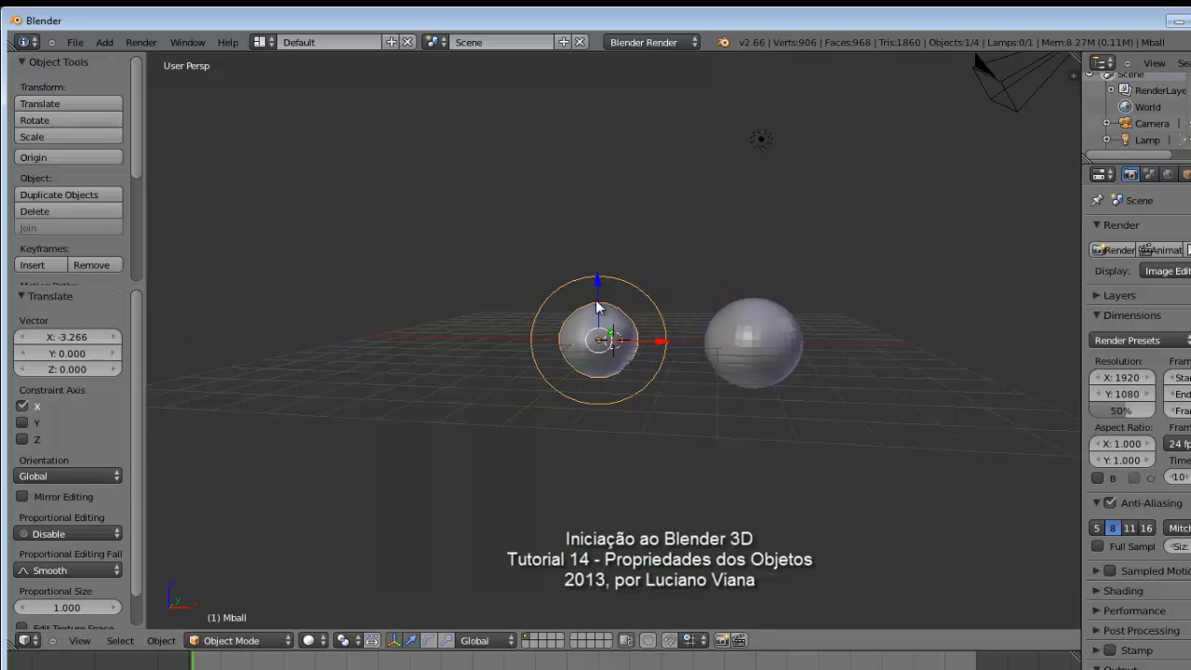